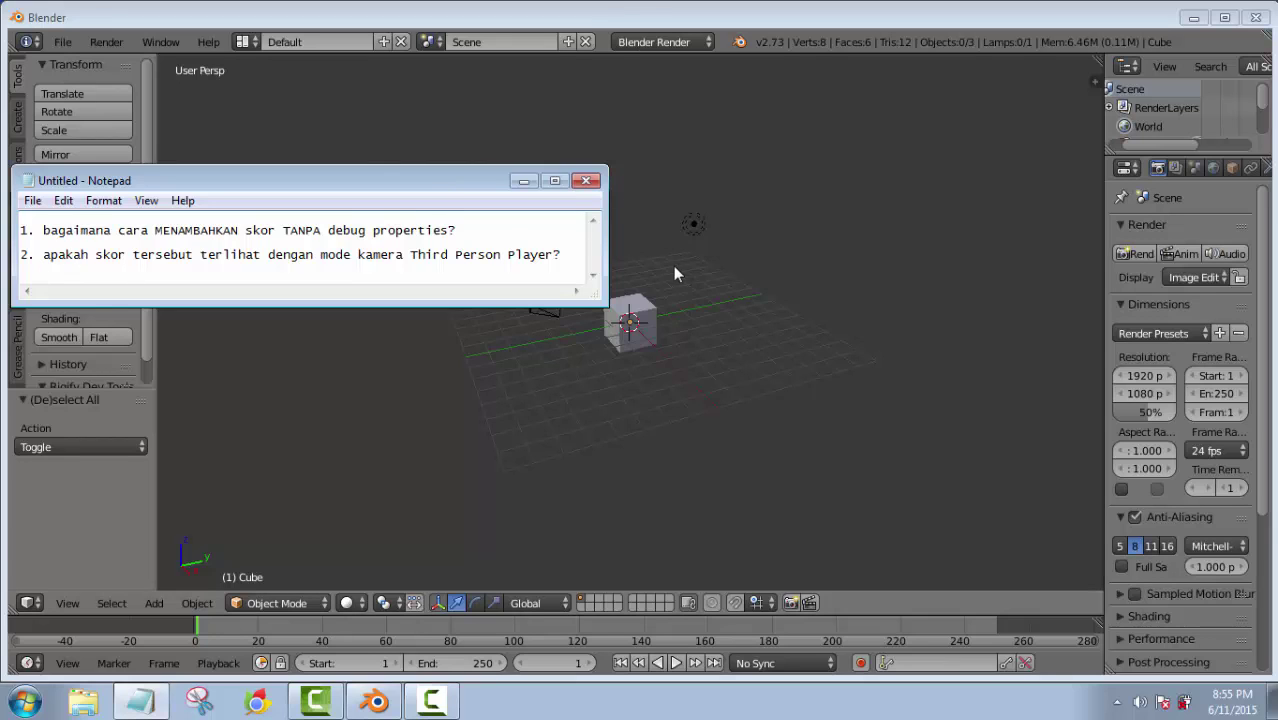
left_click(642, 163)
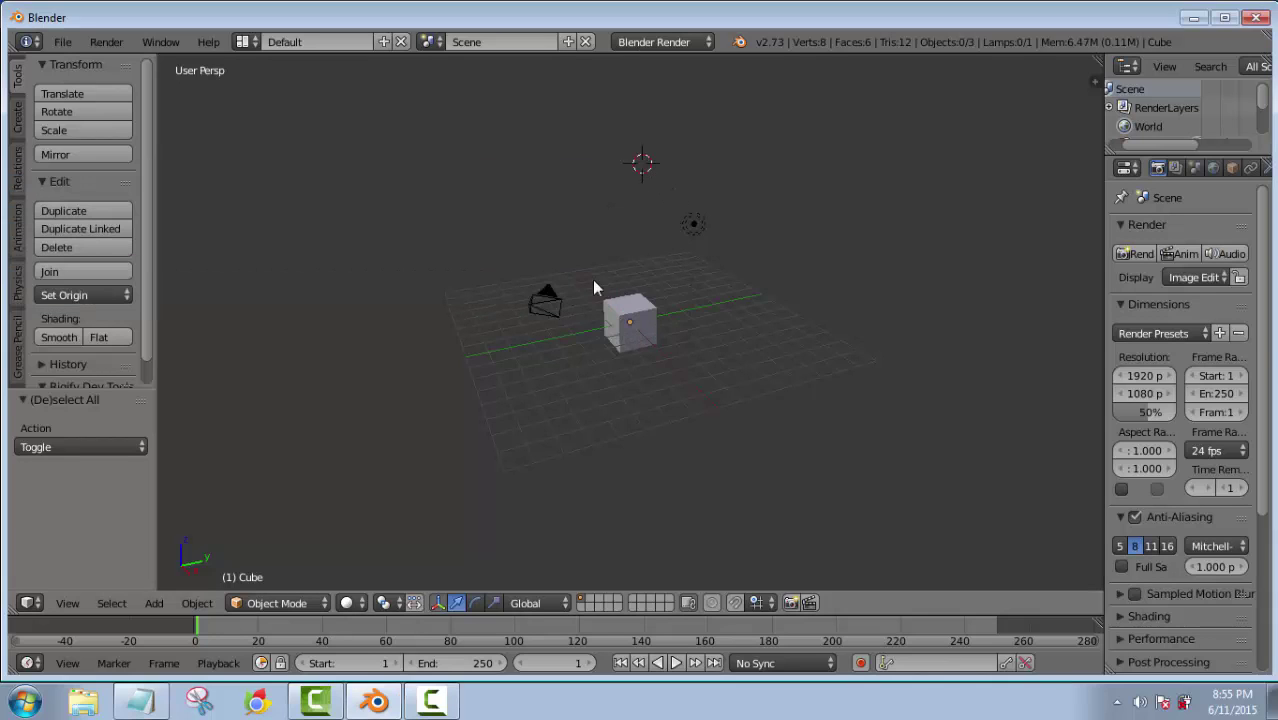
middle_click_drag(647, 199, 638, 225)
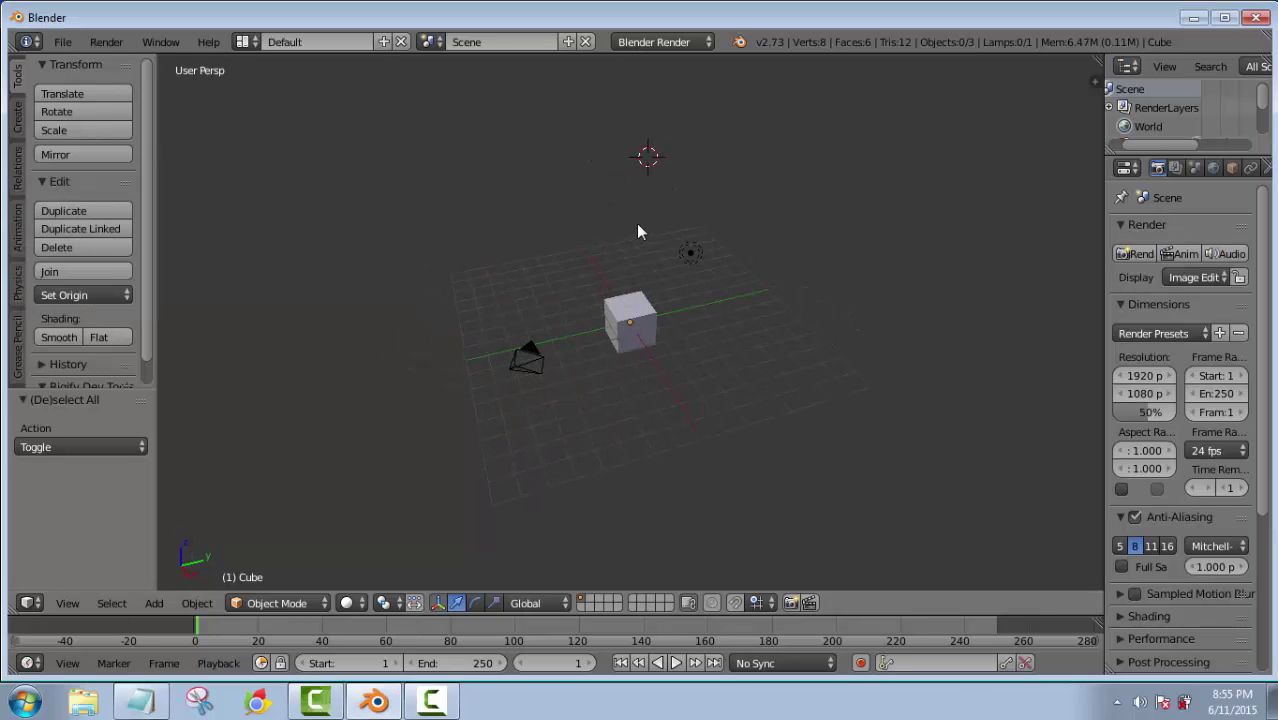
middle_click_drag(715, 343, 703, 390)
key("shift+a")
mouse_move(697, 373)
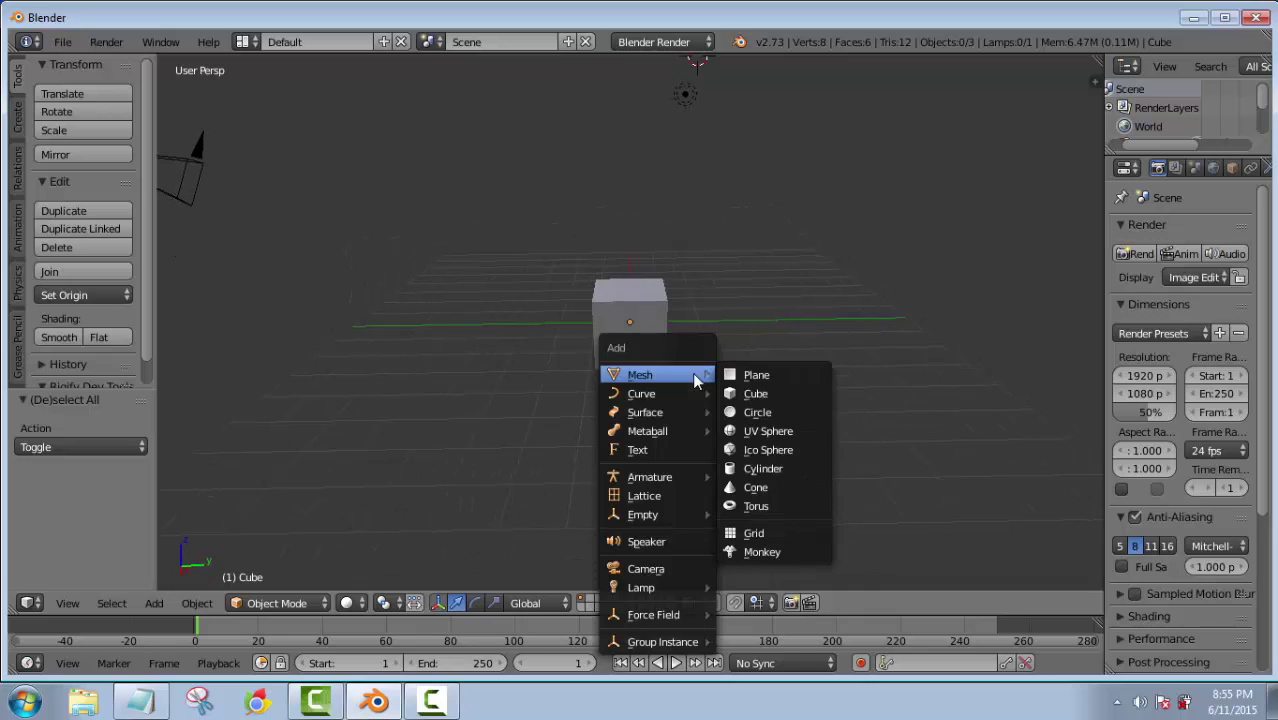
left_click(748, 371)
scroll(638, 323, "down", 6)
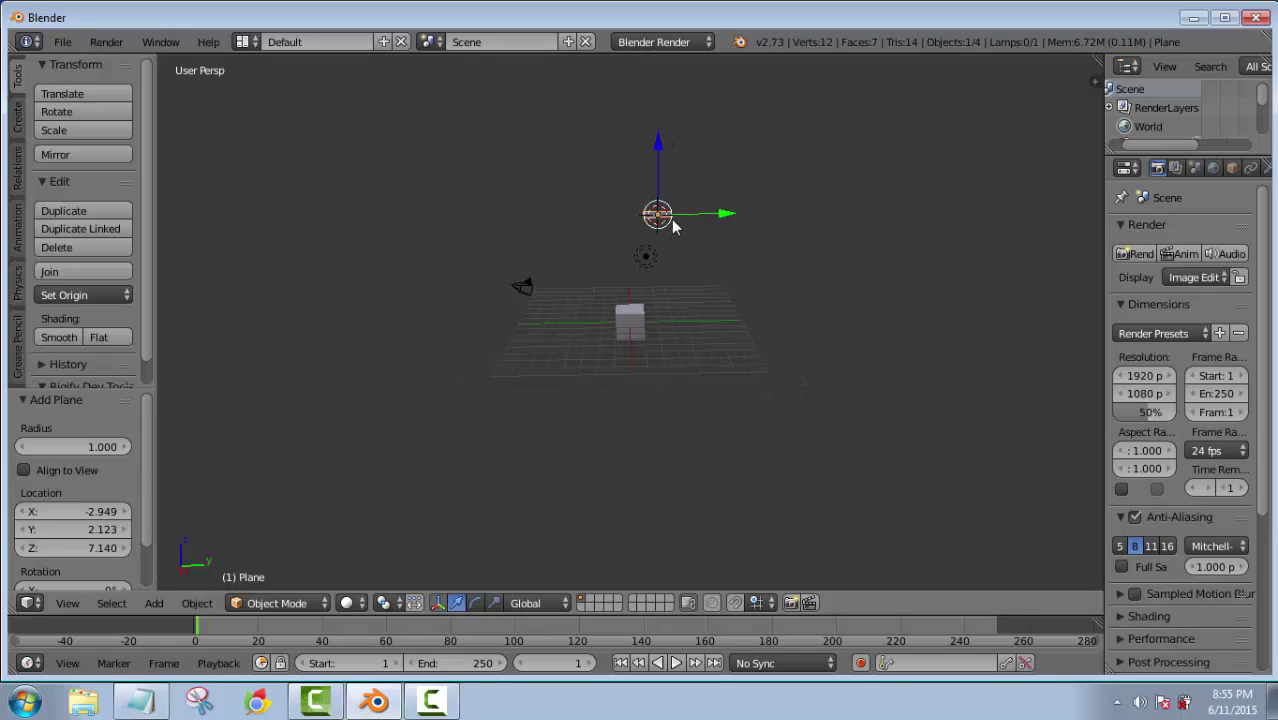
key("Delete")
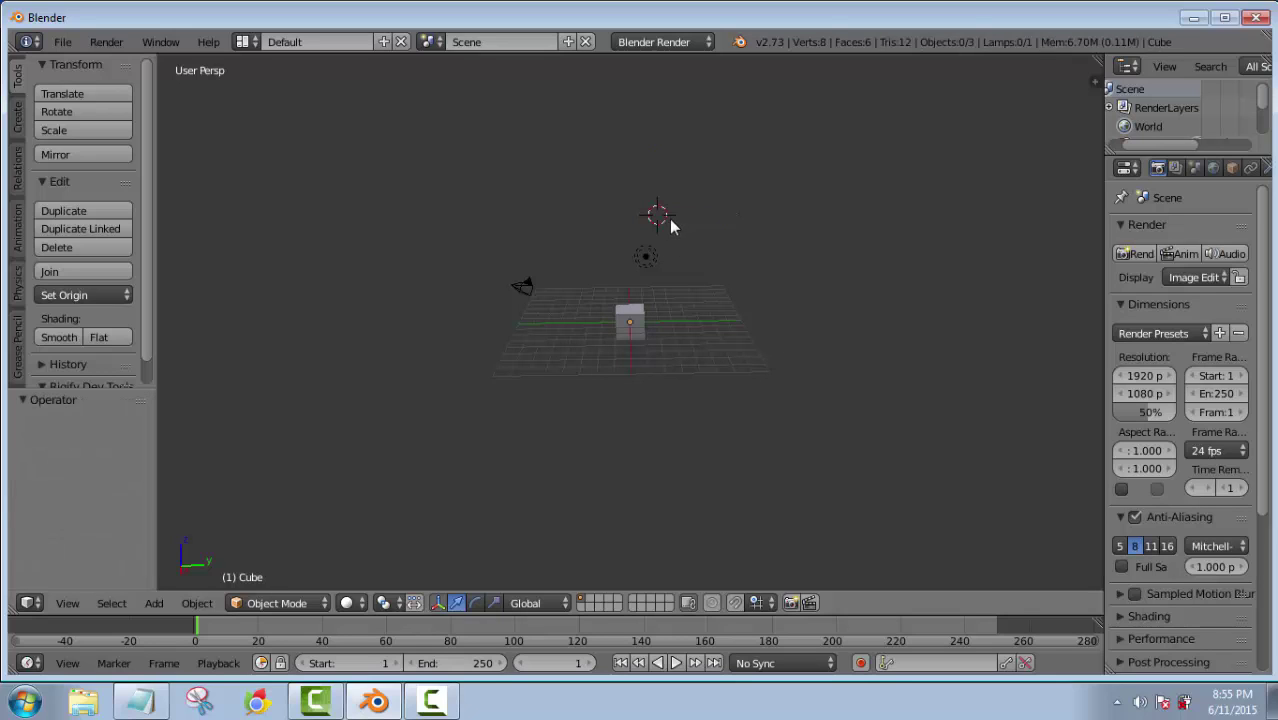
Snap the 3D cursor to the scene center and add a mesh plane there
key("shift+s")
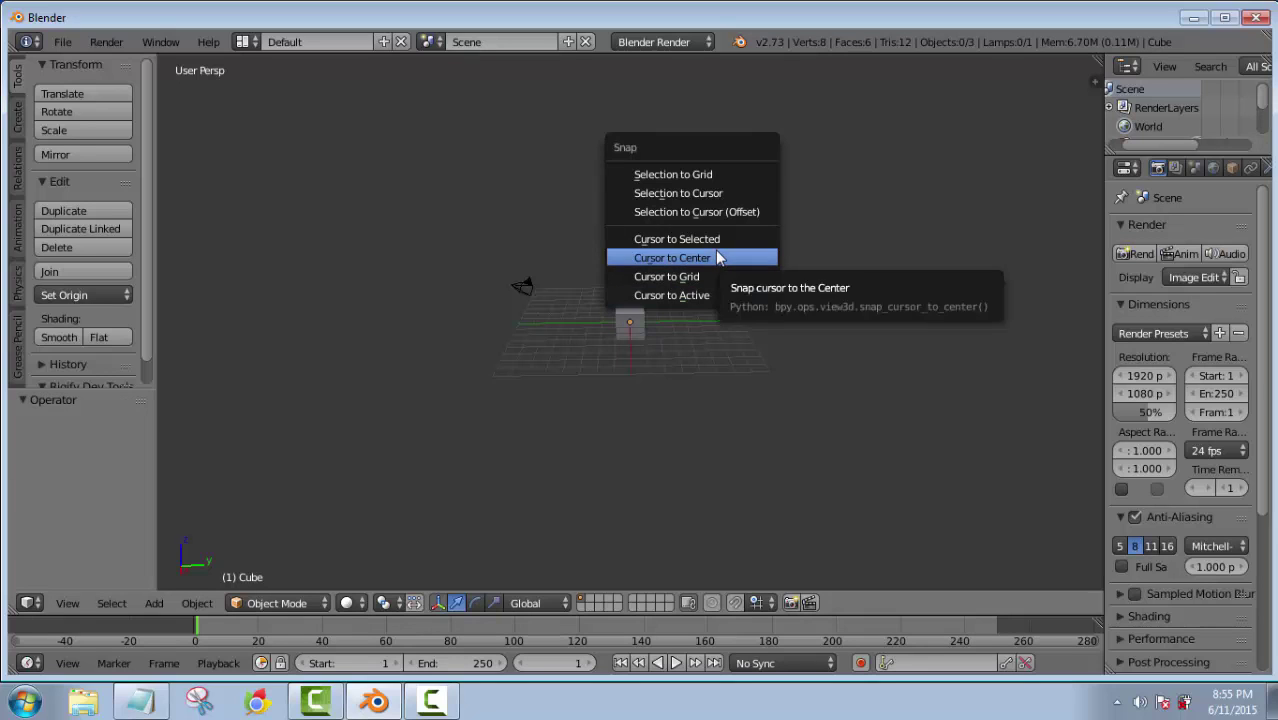
left_click(718, 258)
key("shift+a")
mouse_move(618, 291)
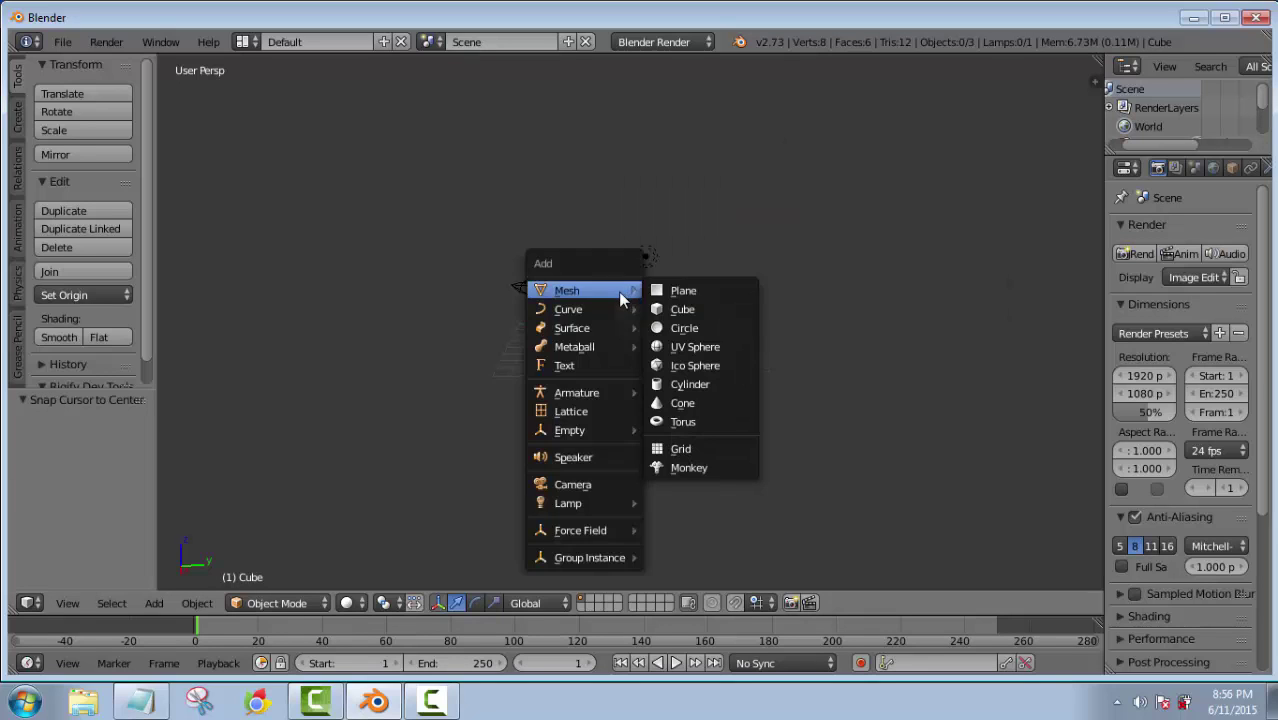
left_click(690, 290)
Raise the cube about 3.1 units along the Z axis, above the plane
middle_click_drag(512, 302, 526, 343)
scroll(671, 303, "up", 5)
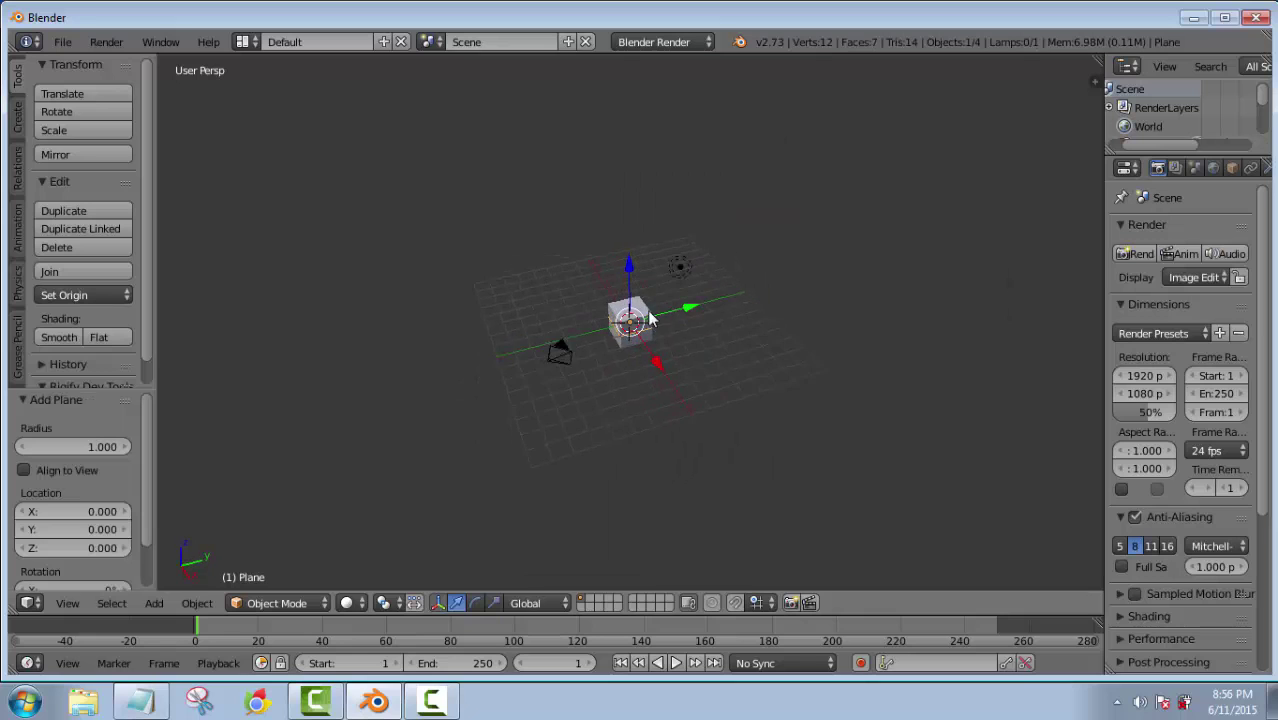
right_click(660, 286)
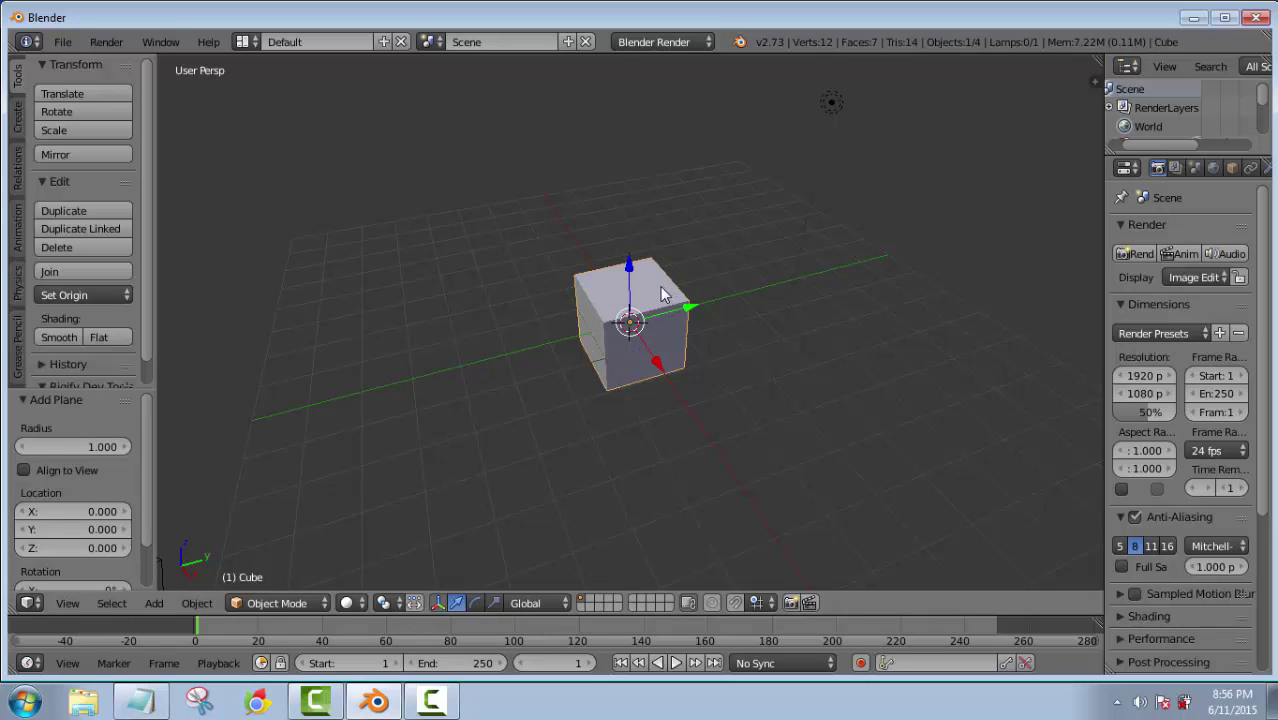
left_click_drag(629, 266, 627, 136)
Scale the plane uniformly to about 8 times its size to form a ground
middle_click_drag(818, 434, 696, 322)
right_click(645, 322)
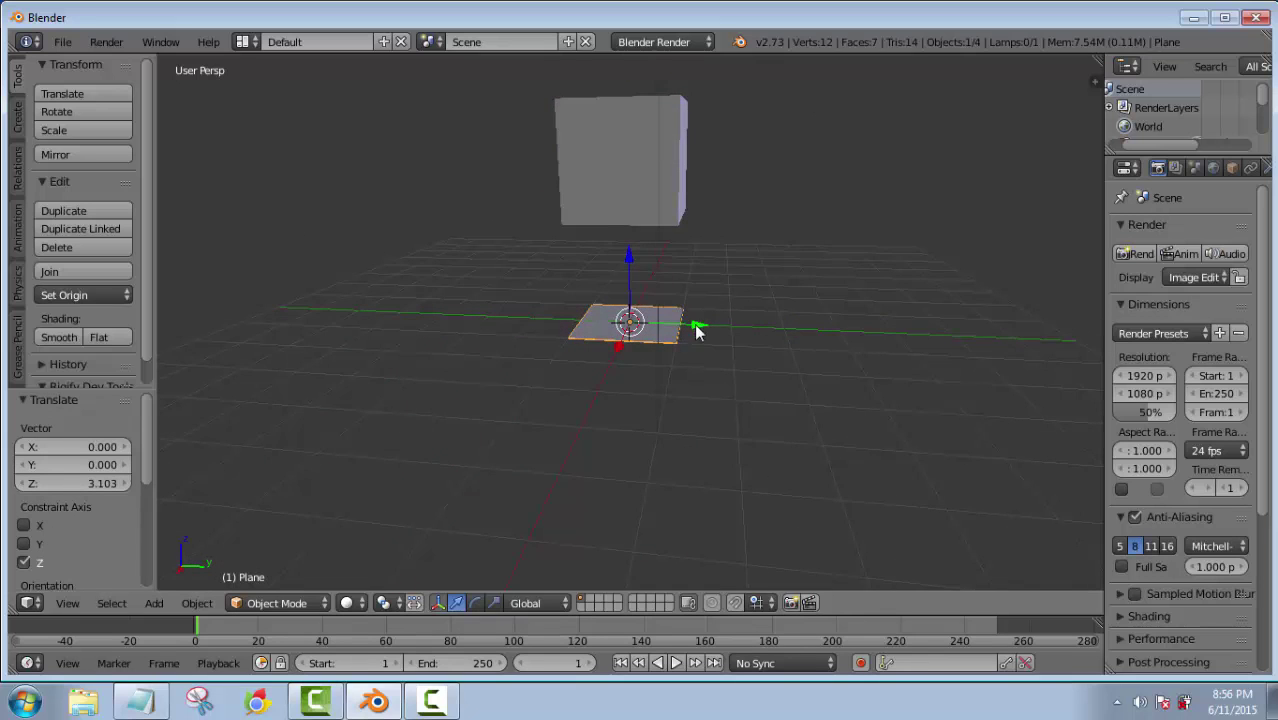
scroll(665, 334, "down", 3)
key("s")
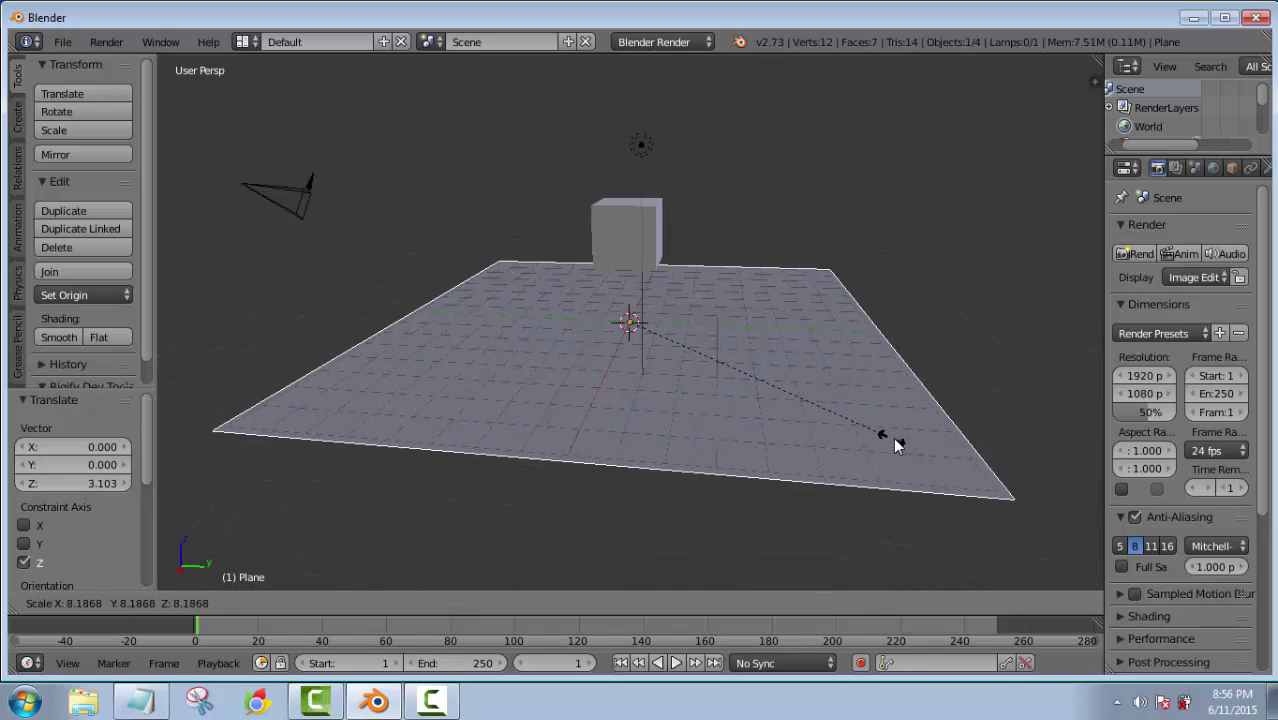
left_click(883, 438)
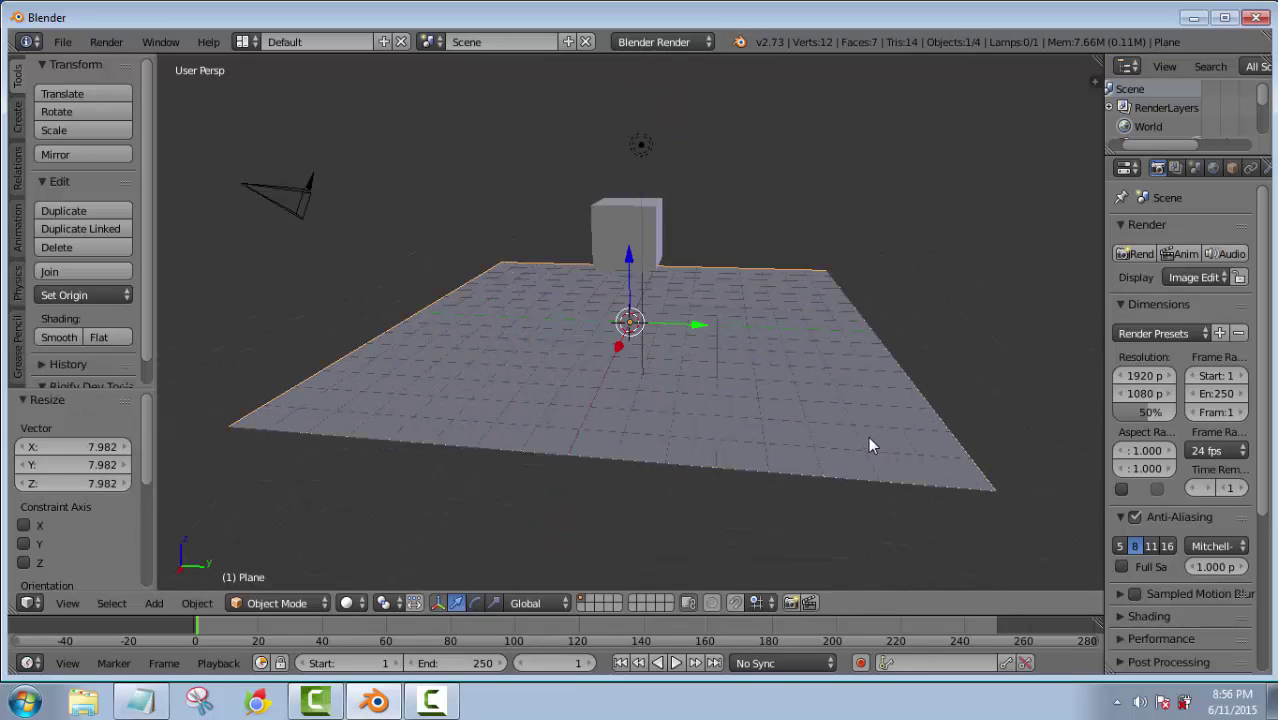
Widen the properties area and give the plane a new material with green diffuse color R 0.052, G 0.800, B 0.000
middle_click_drag(434, 237, 452, 261)
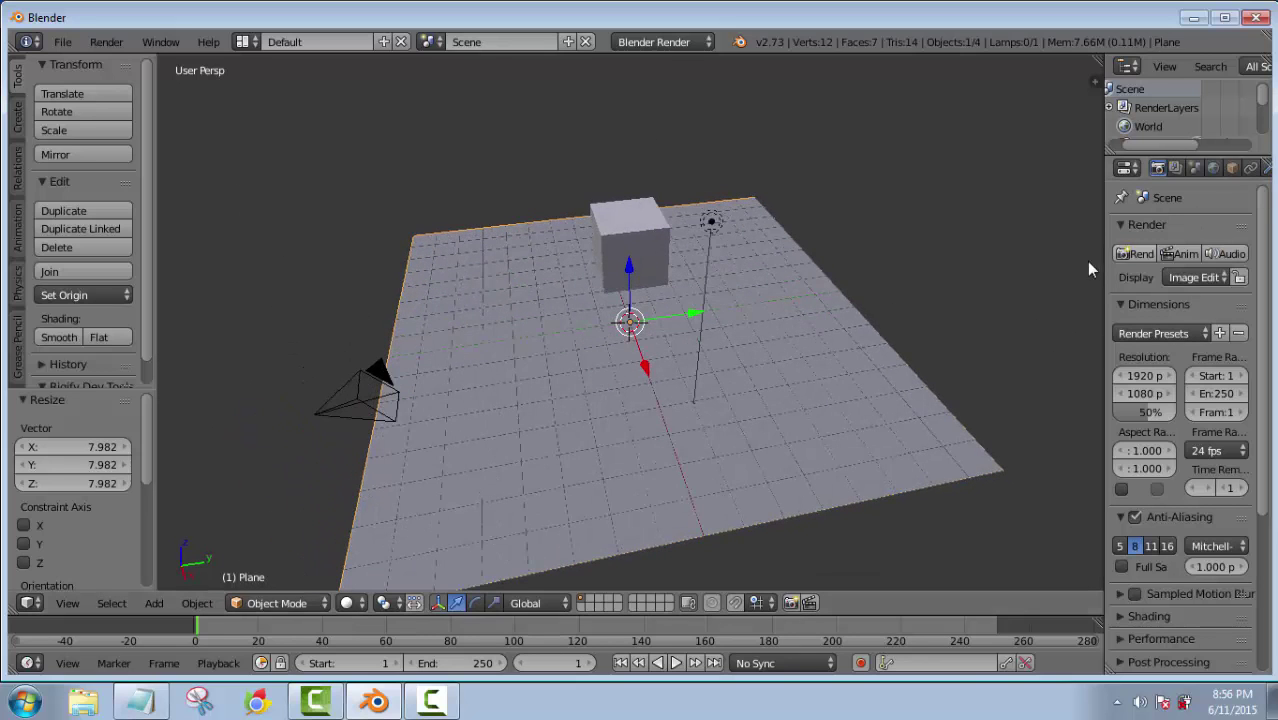
left_click_drag(1104, 240, 963, 262)
left_click(1165, 169)
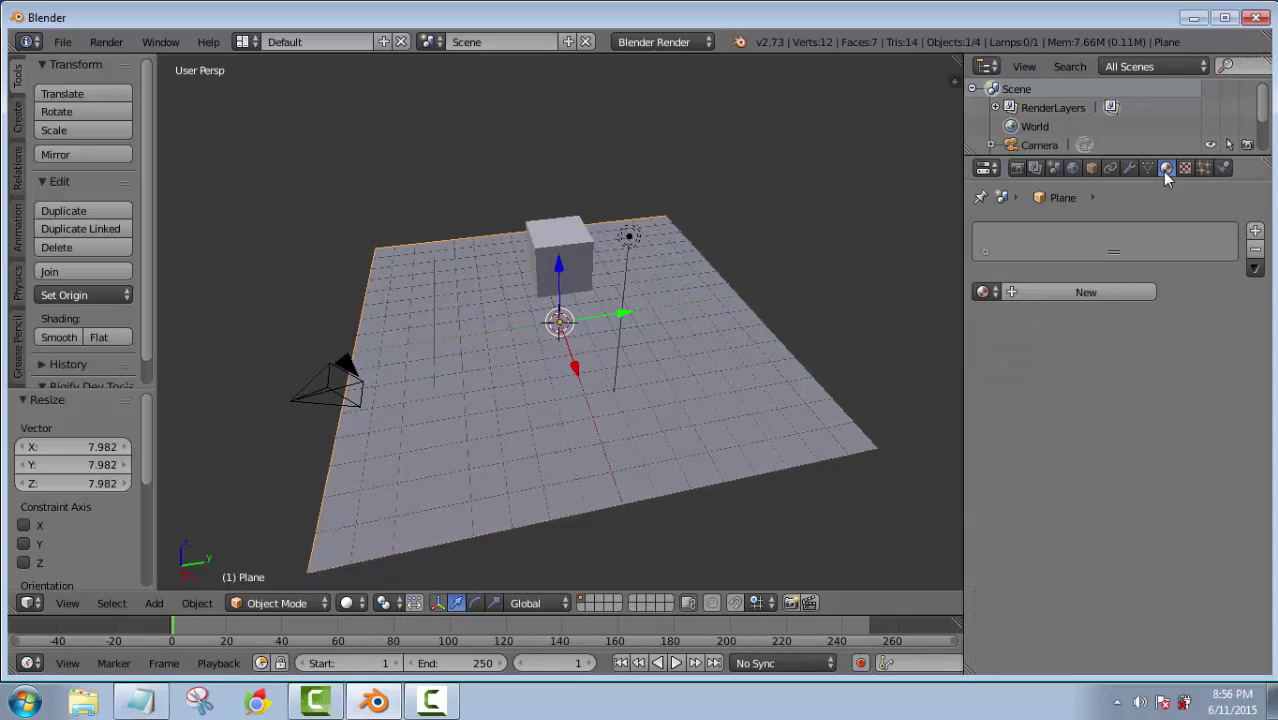
left_click(1086, 293)
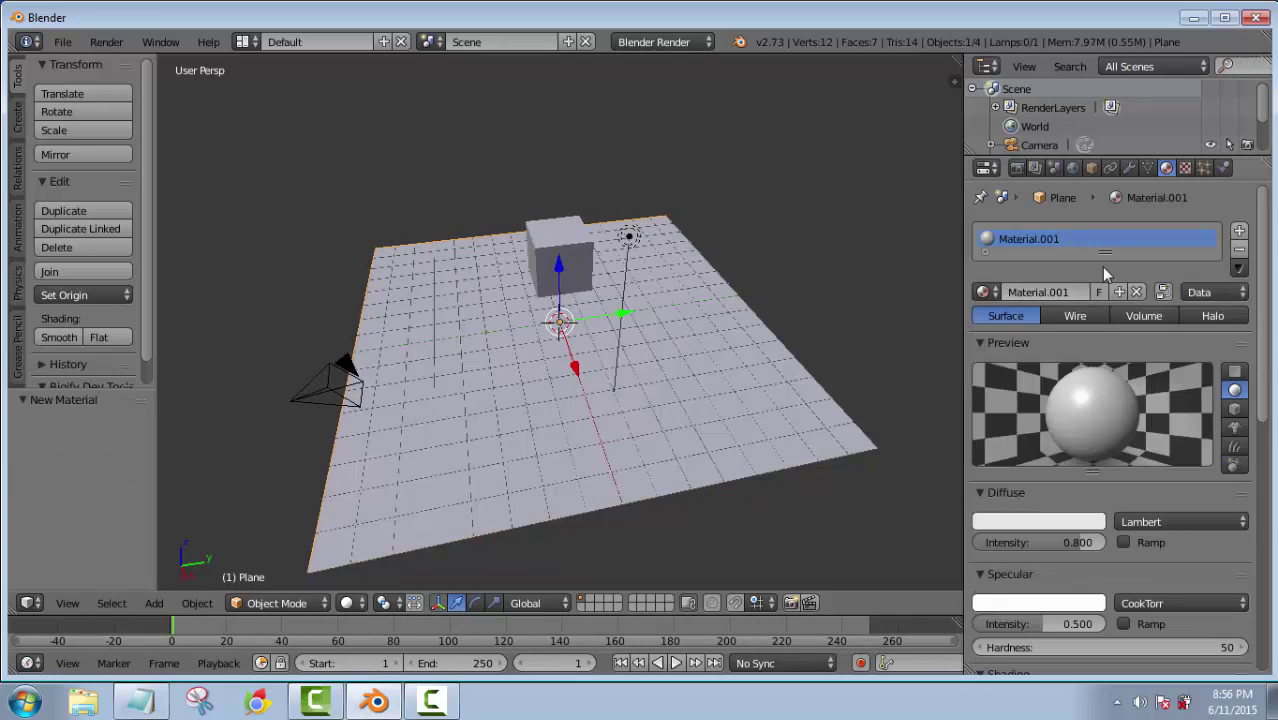
left_click(1071, 519)
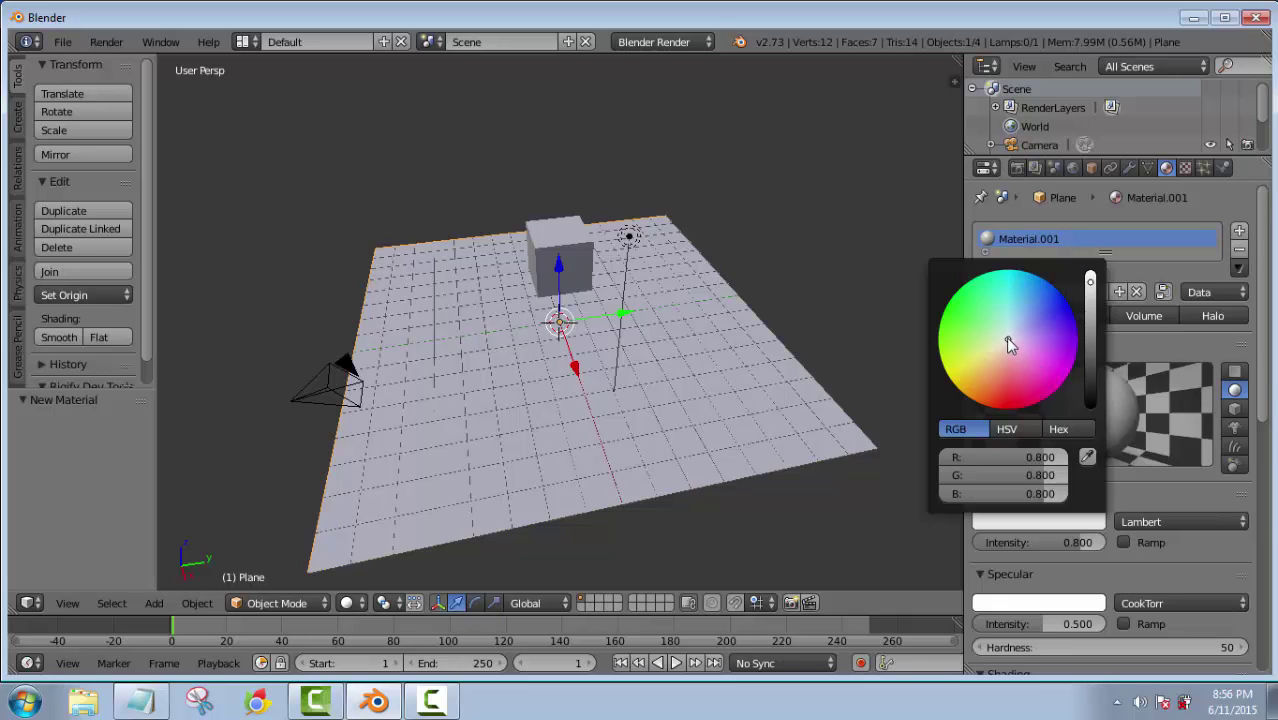
left_click_drag(1007, 340, 939, 323)
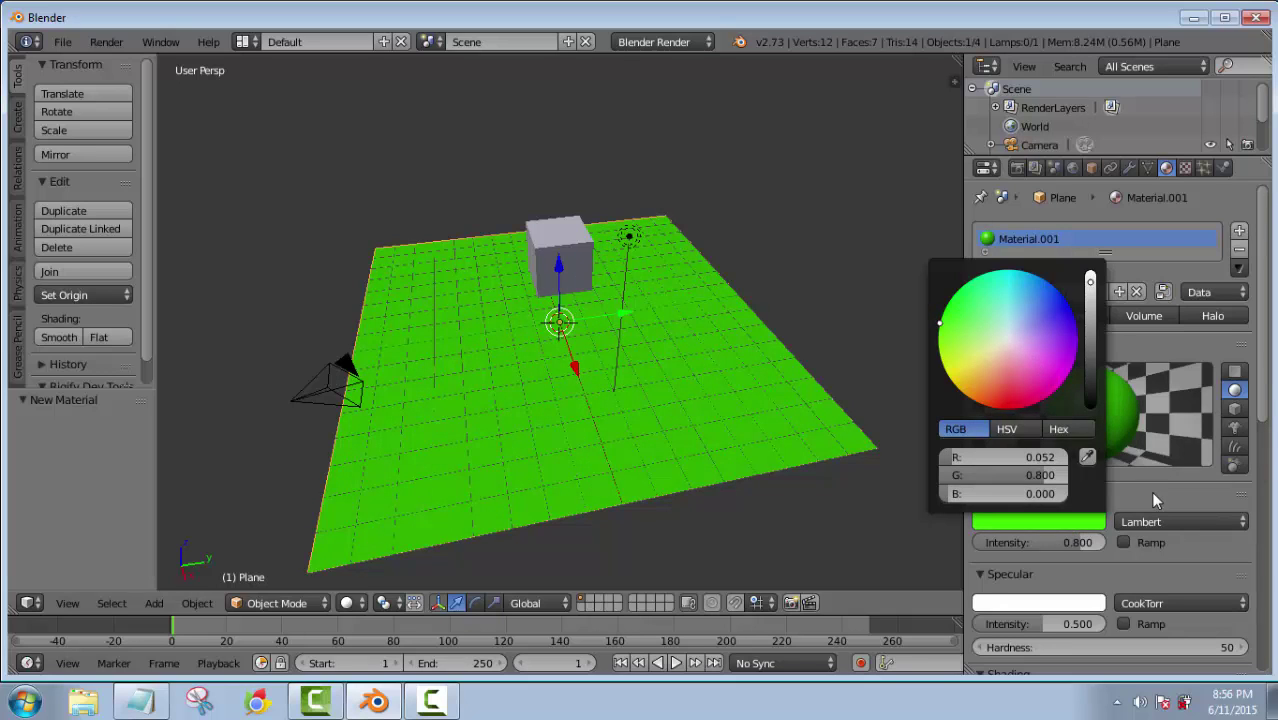
left_click(1020, 605)
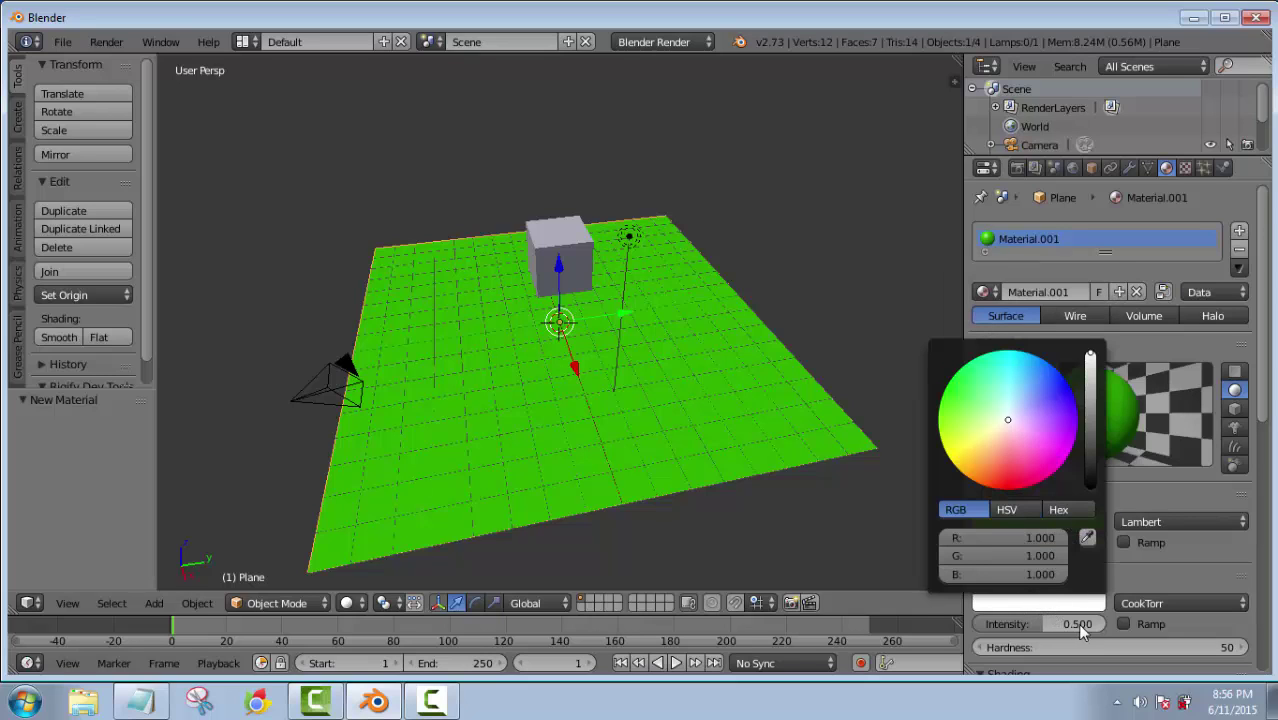
left_click(1133, 571)
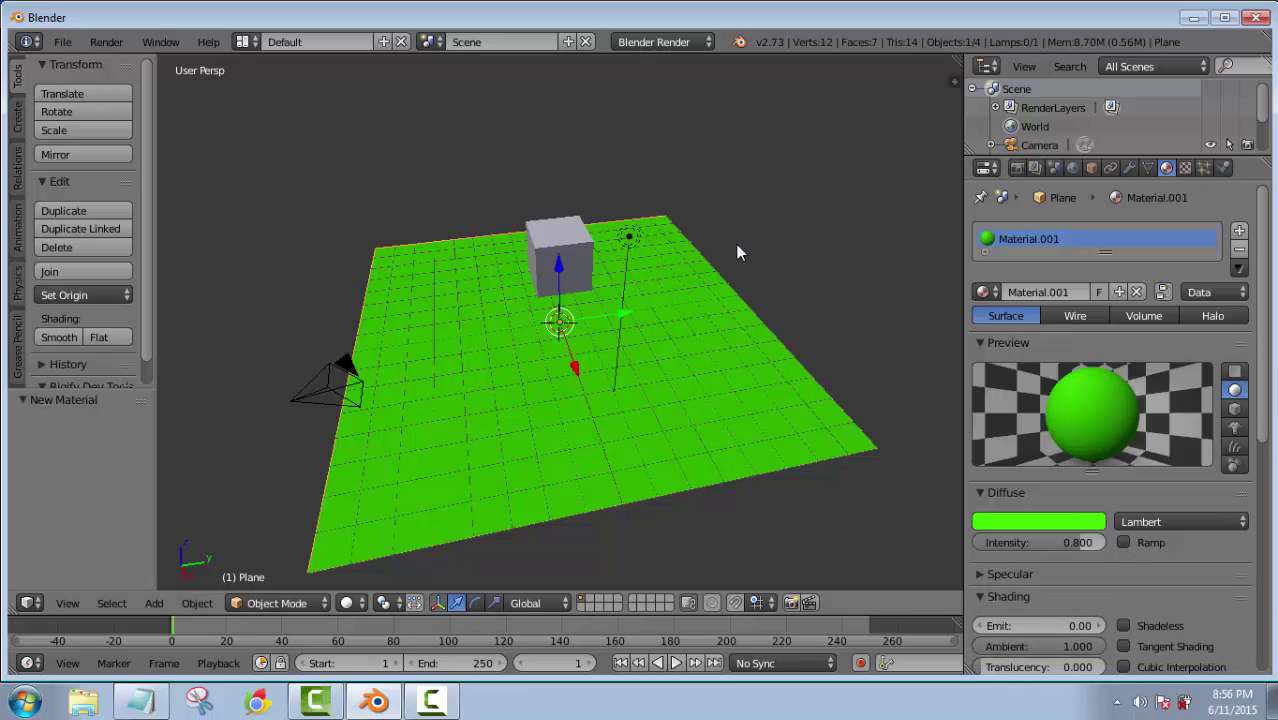
Move the lamp up about 18.4 units along the Z axis, high above the ground plane
middle_click_drag(722, 265, 584, 256)
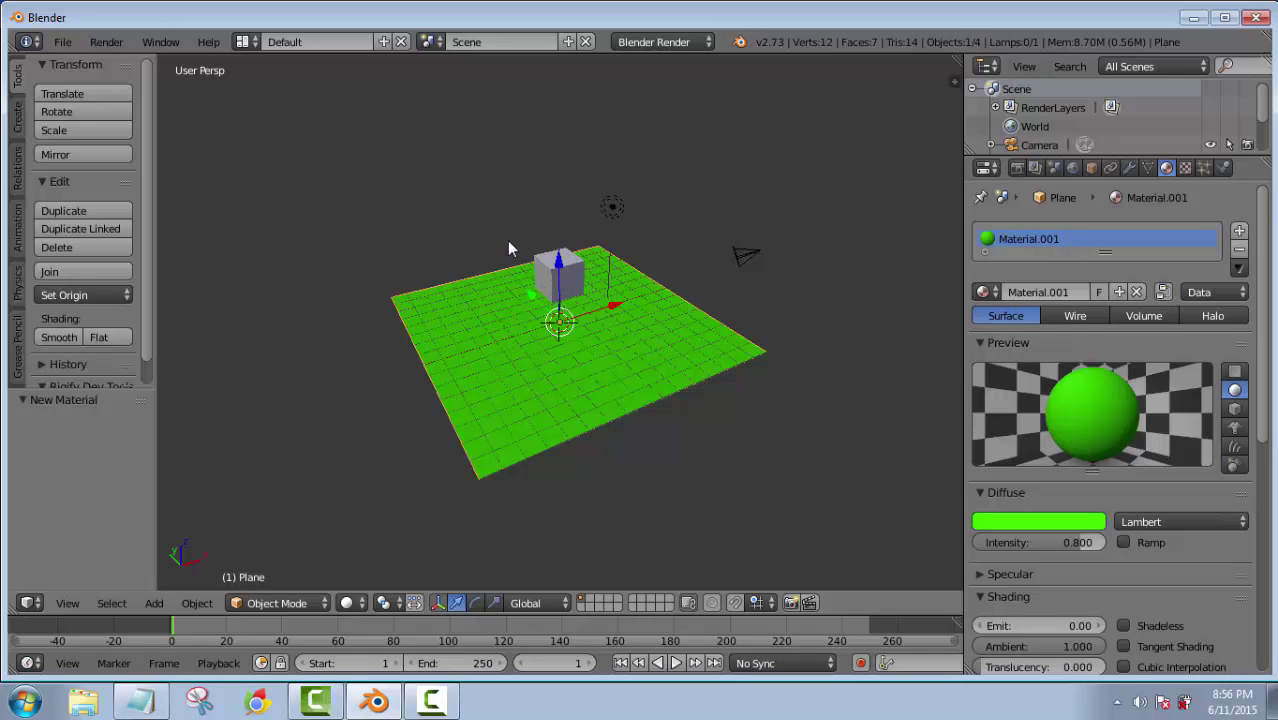
middle_click_drag(513, 271, 590, 328)
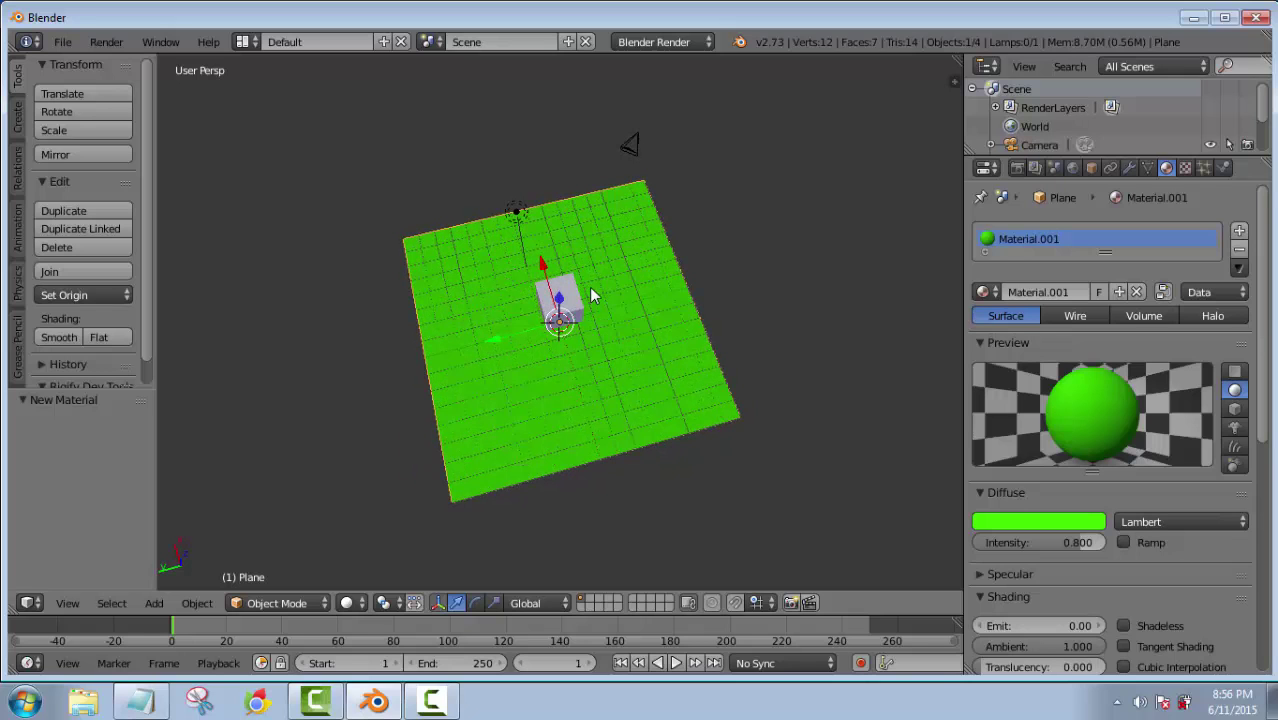
scroll(785, 235, "up", 5)
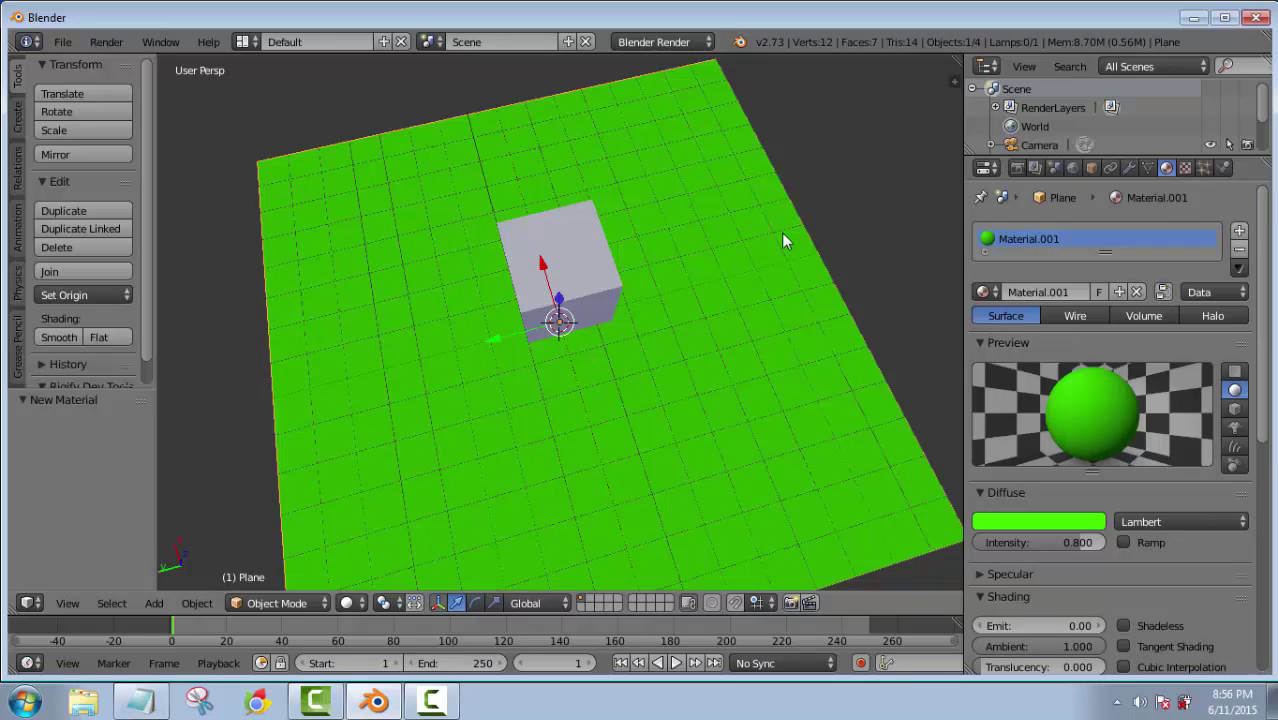
middle_click_drag(787, 240, 630, 266)
scroll(641, 243, "down", 5)
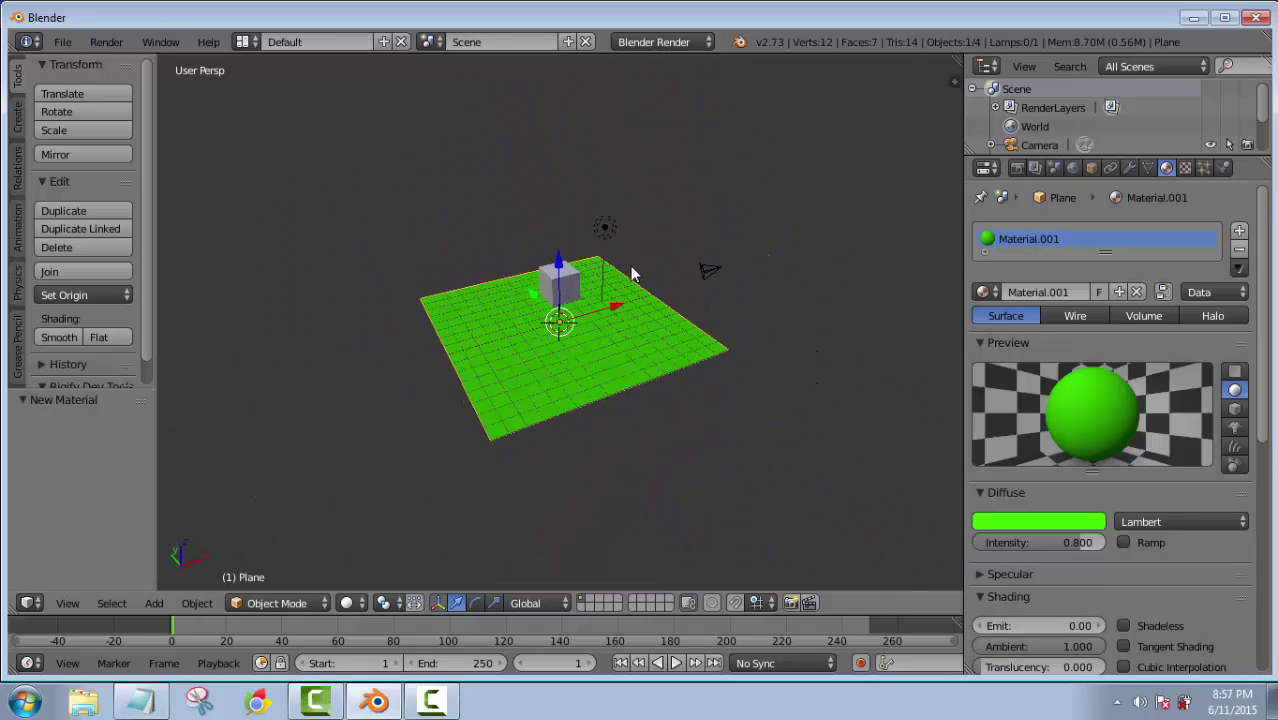
right_click(606, 228)
scroll(598, 218, "down", 3)
key("g")
key("z")
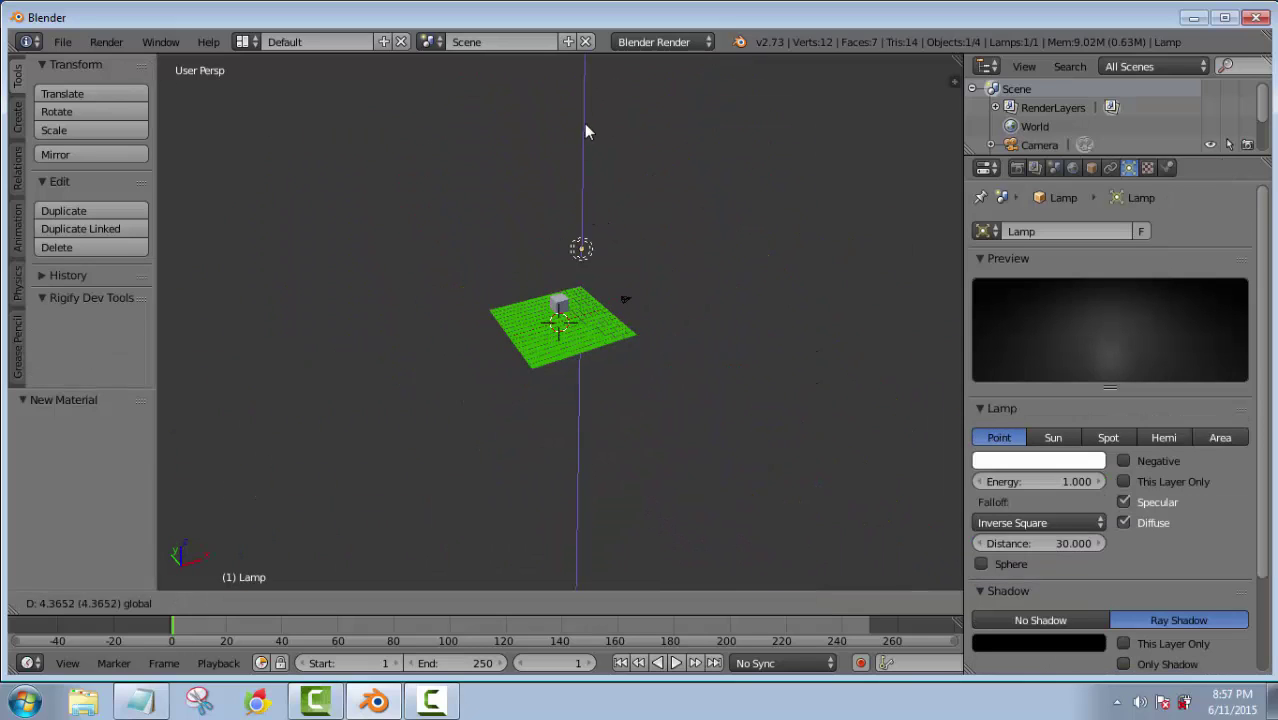
left_click(588, 80)
Snap the cube to the 3D cursor at the scene center
scroll(627, 294, "up", 6)
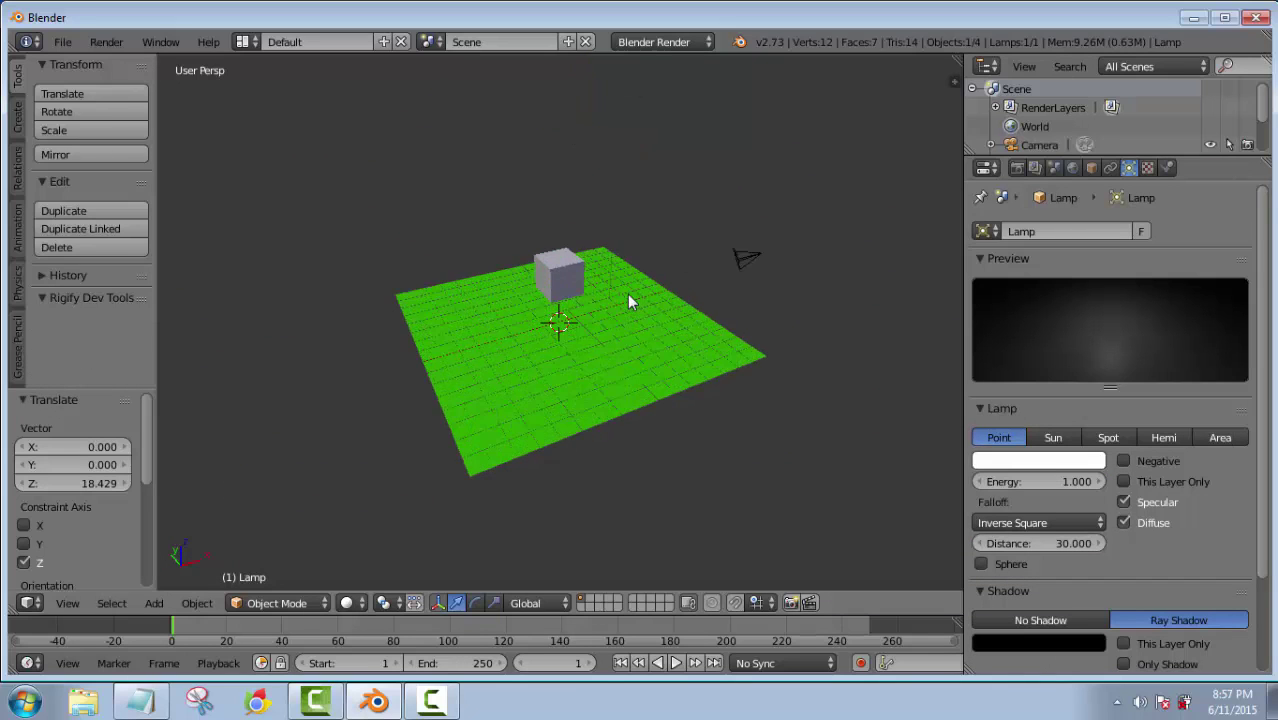
right_click(567, 255)
middle_click_drag(676, 351, 650, 390)
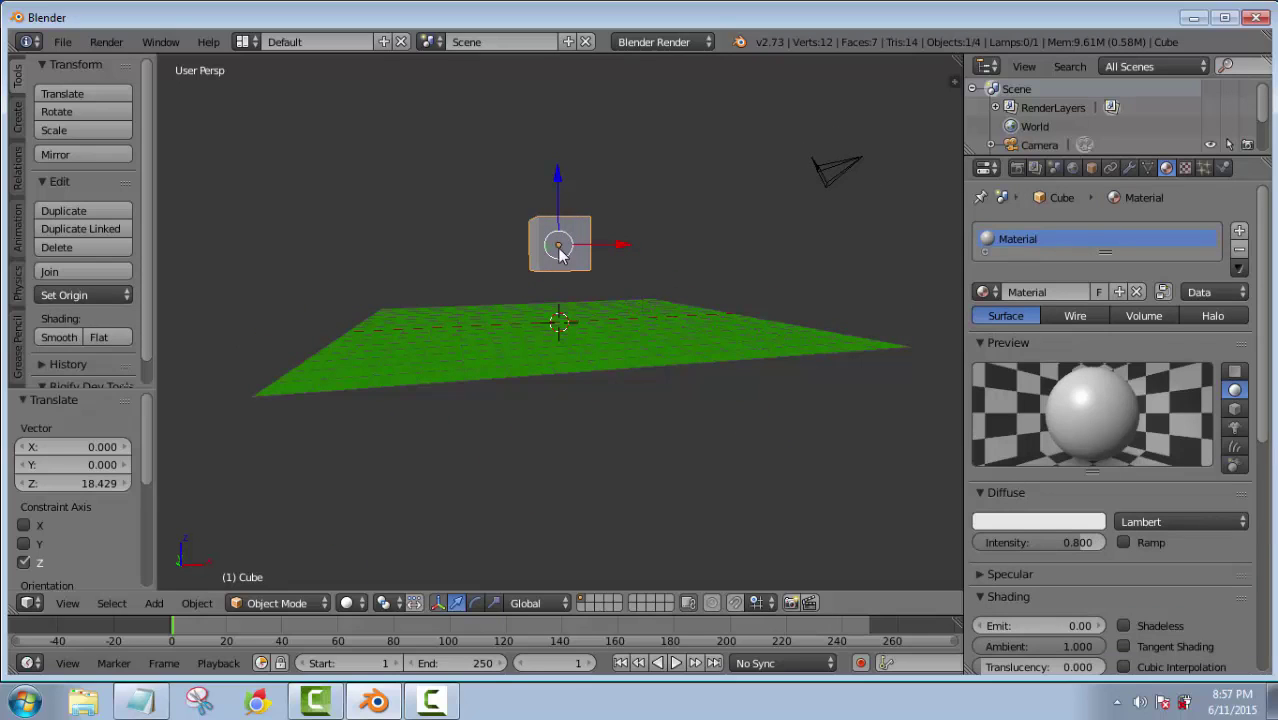
key("shift+s")
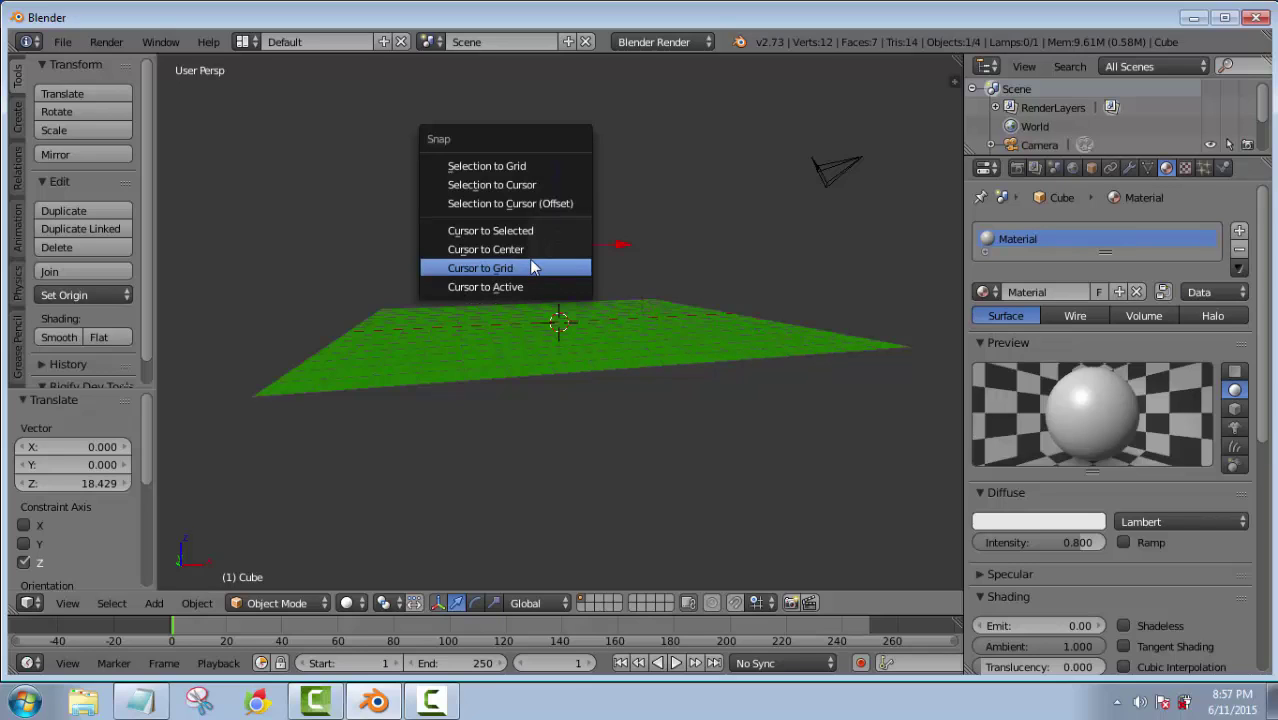
left_click(533, 188)
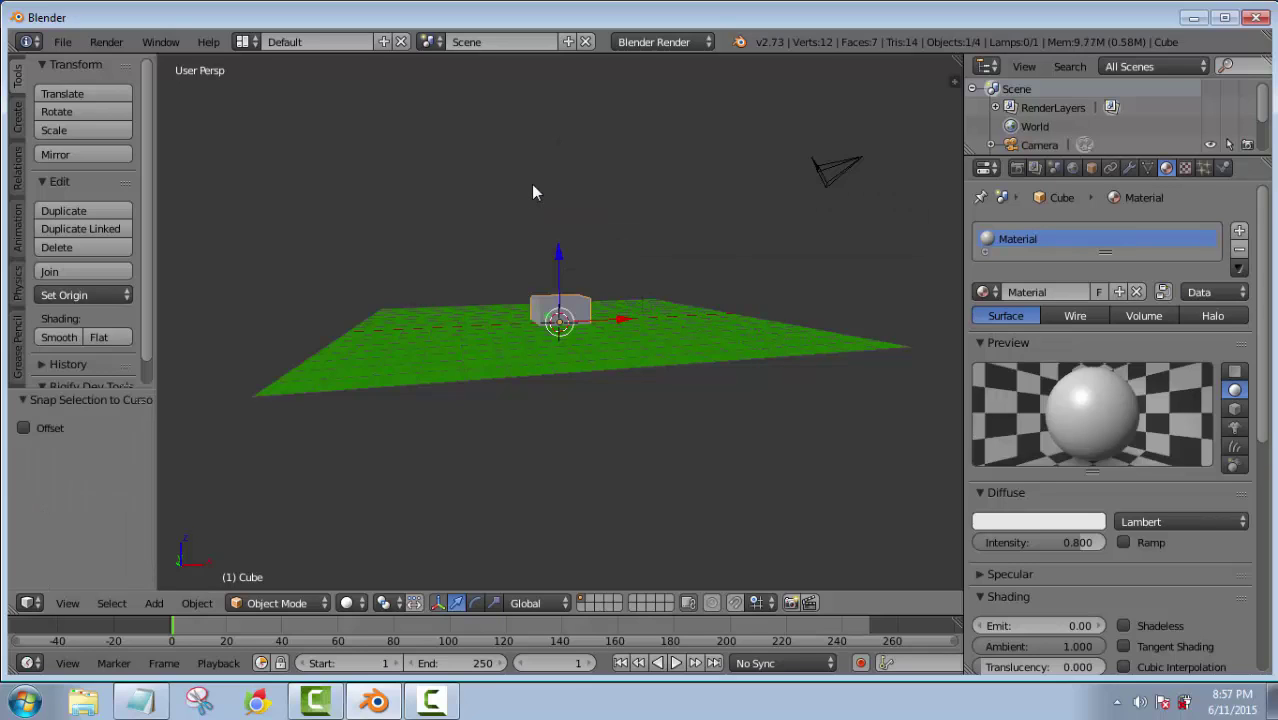
Lower the green plane about 3.16 units along the Z axis, below the cube
right_click(390, 375)
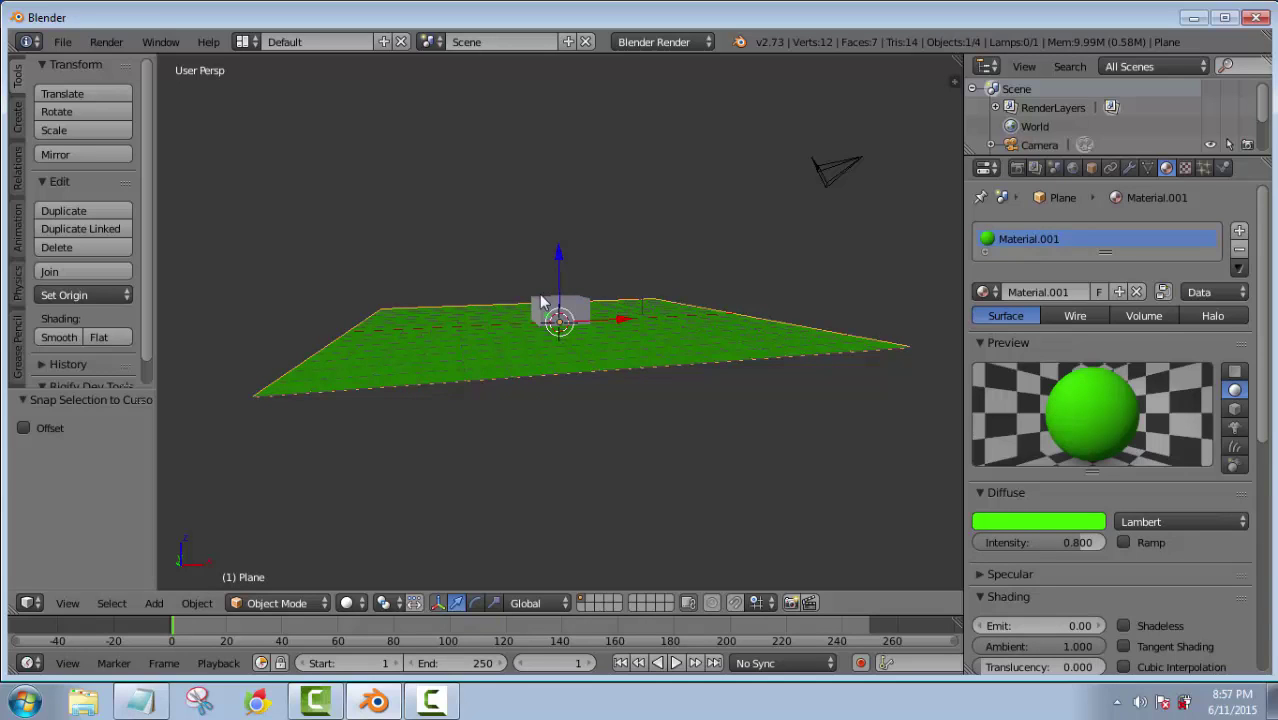
key("g")
key("z")
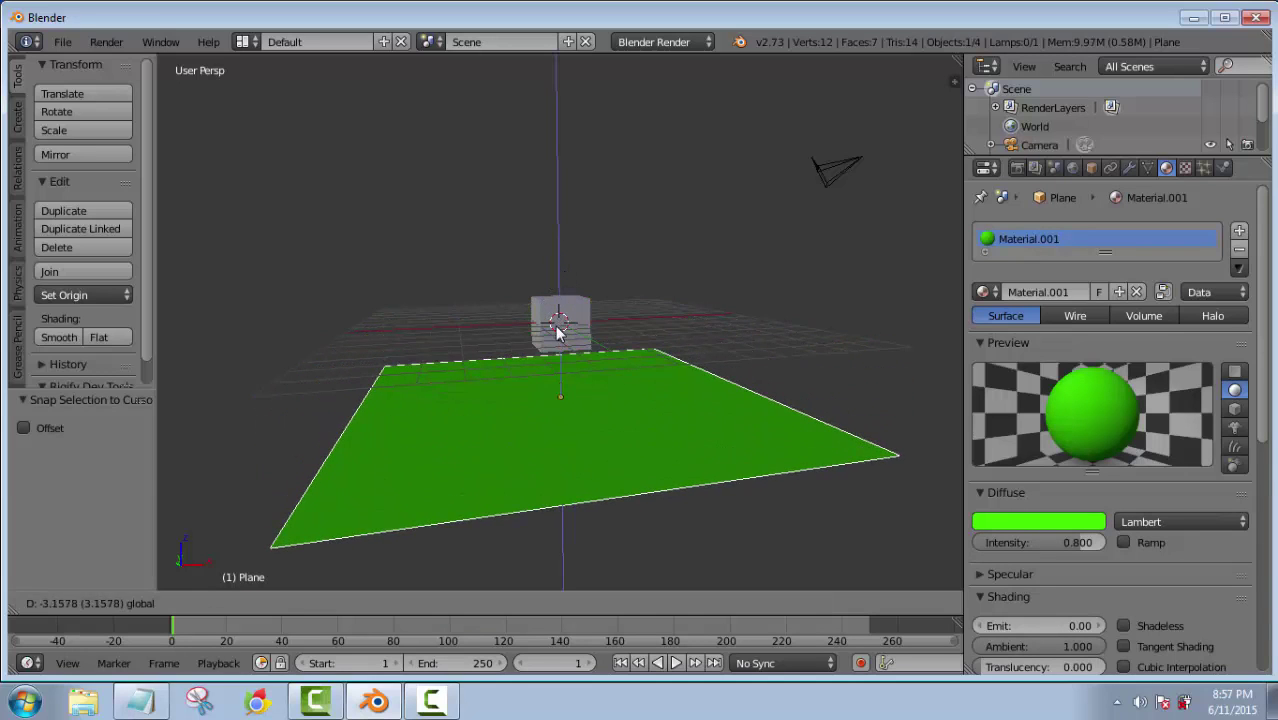
left_click(858, 213)
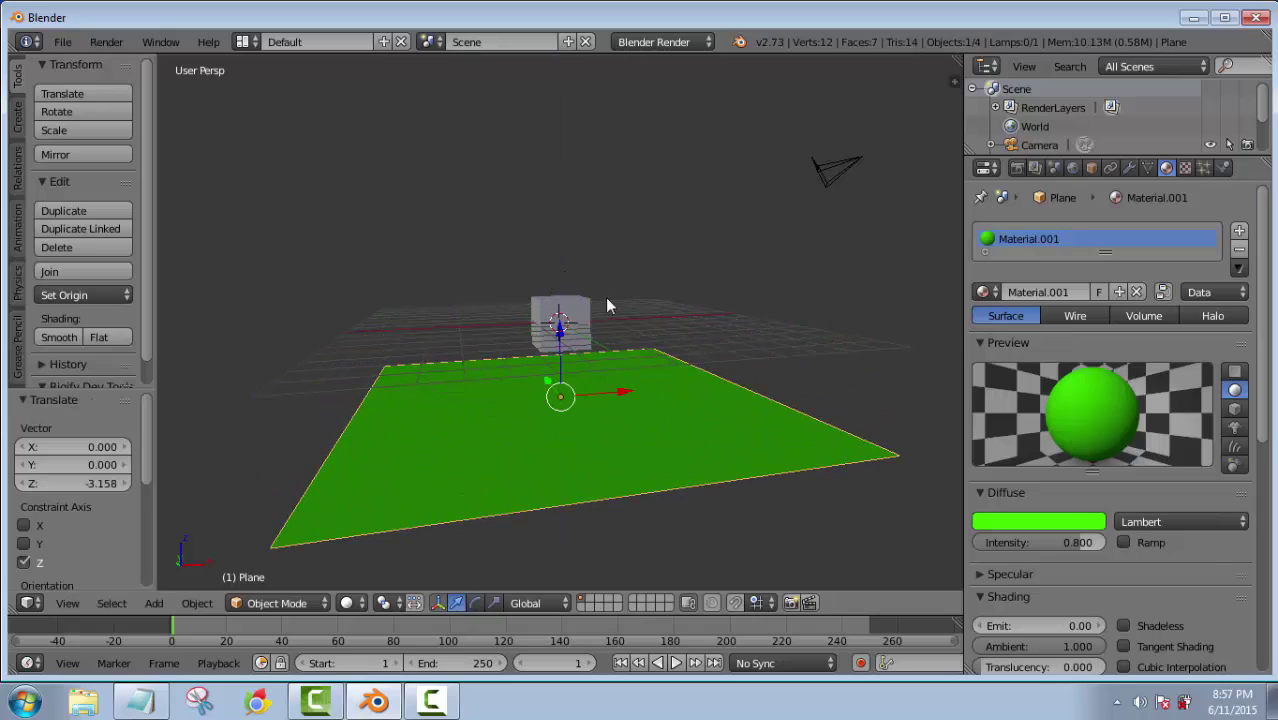
Delete the camera from the scene
right_click(828, 170)
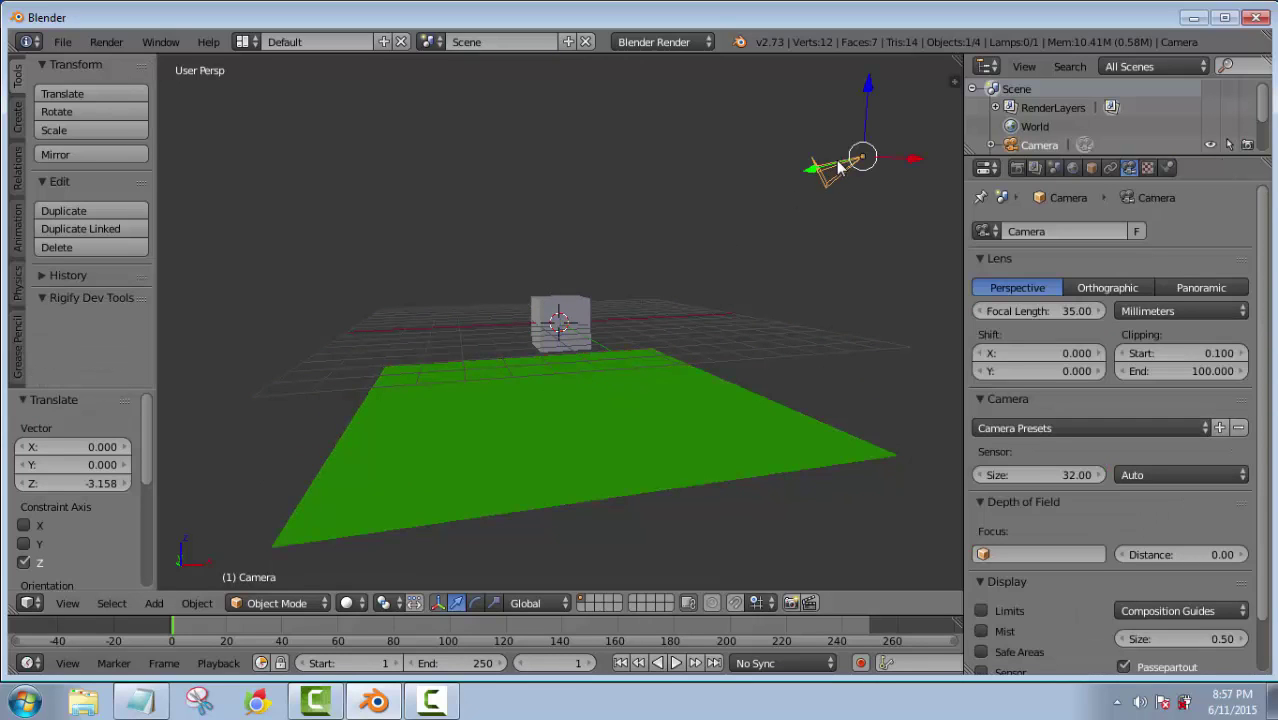
key("x")
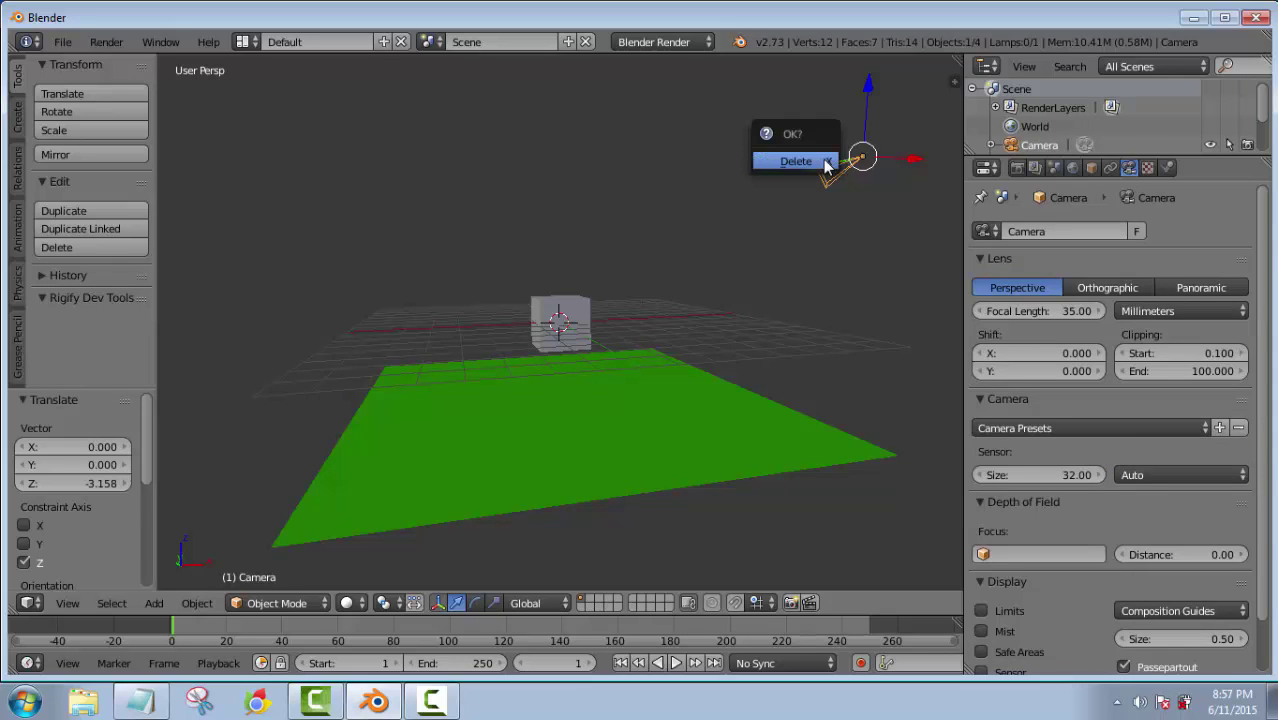
left_click(826, 162)
Add a new camera at the scene center and raise it about 2.46 units along the Z axis
mouse_move(640, 313)
middle_mouse_down()
mouse_move(535, 268)
mouse_move(565, 252)
mouse_move(661, 313)
middle_mouse_up()
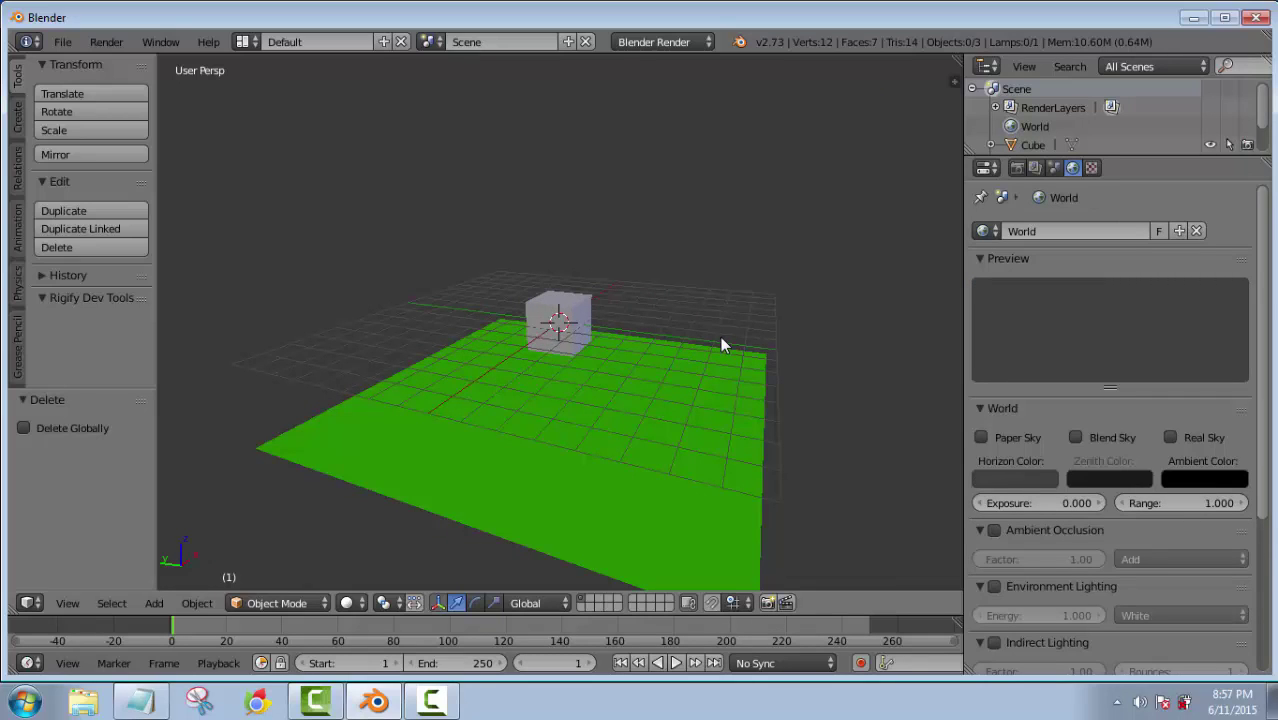
key("shift+a")
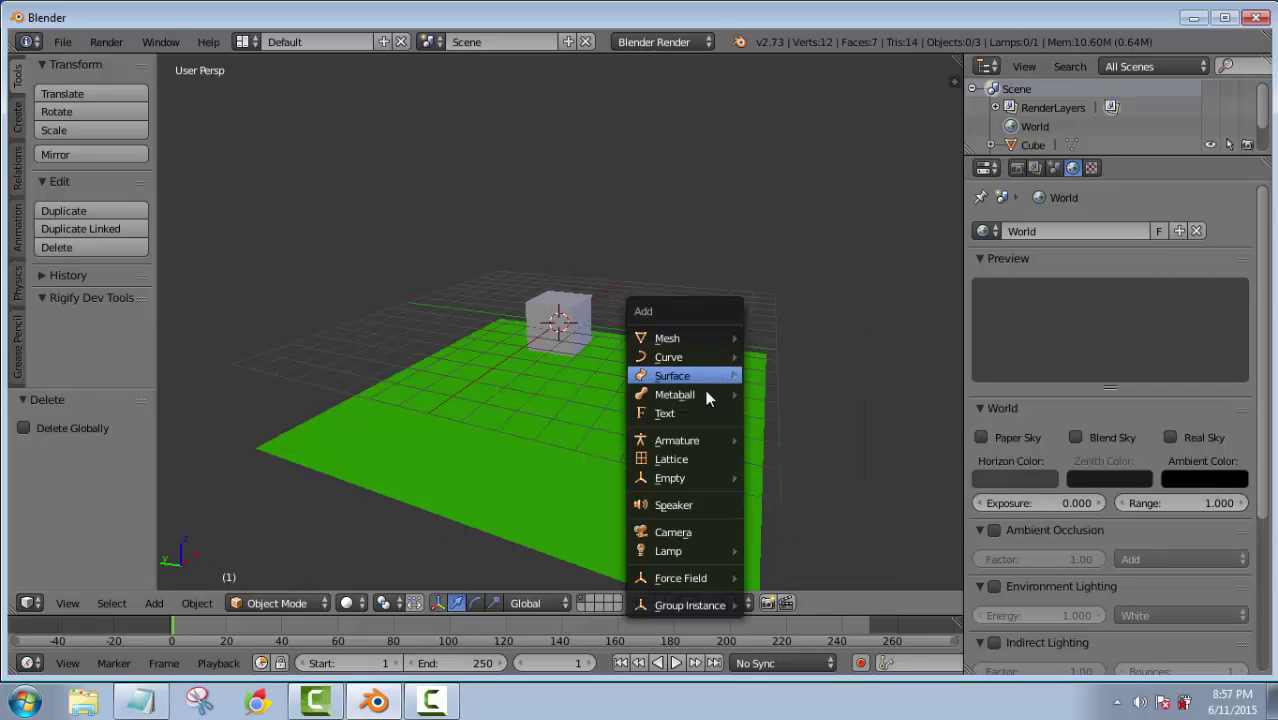
left_click(700, 533)
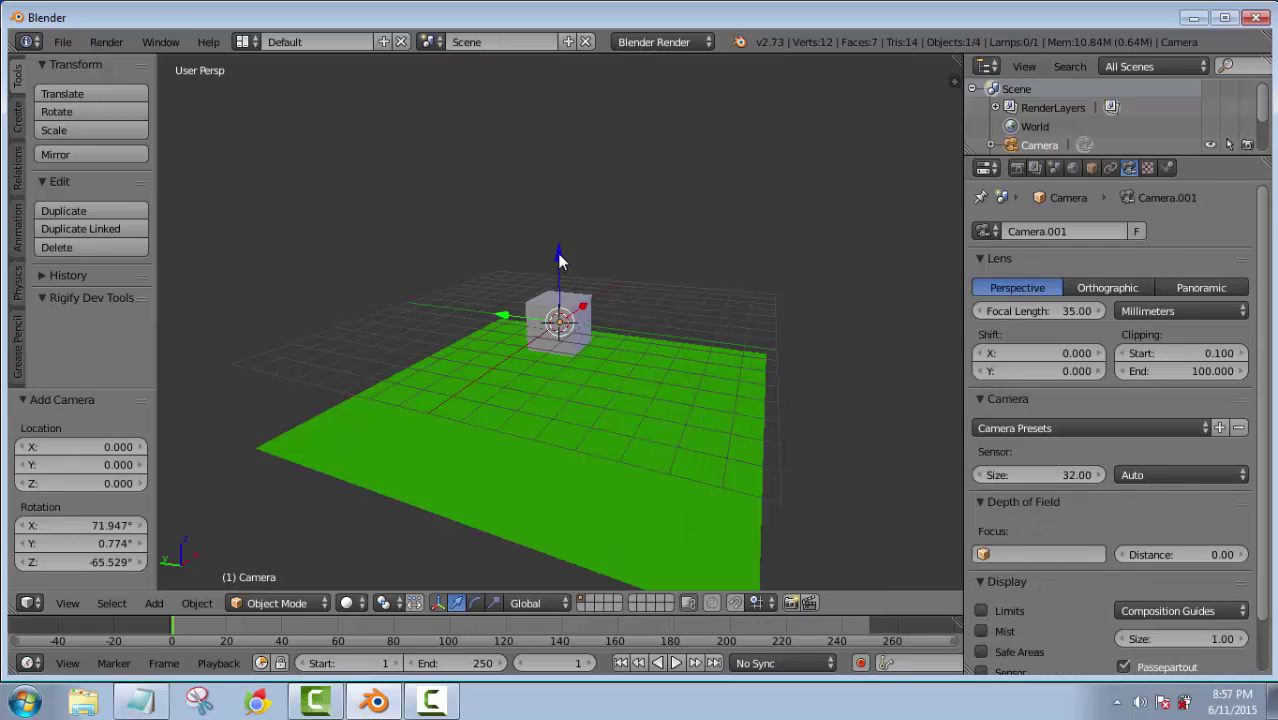
left_click_drag(560, 260, 565, 195)
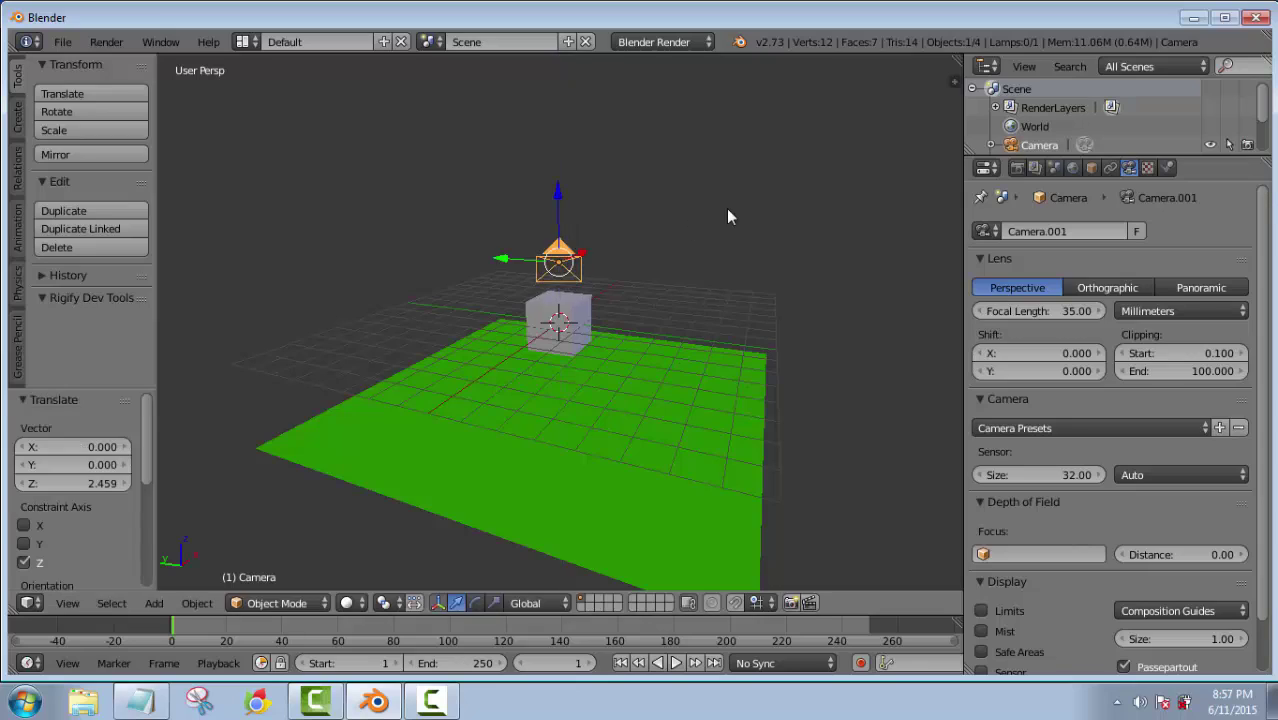
Rotate the new camera about -64.5° in the top view so it faces straight along the positive Y axis
middle_click_drag(728, 216, 638, 362)
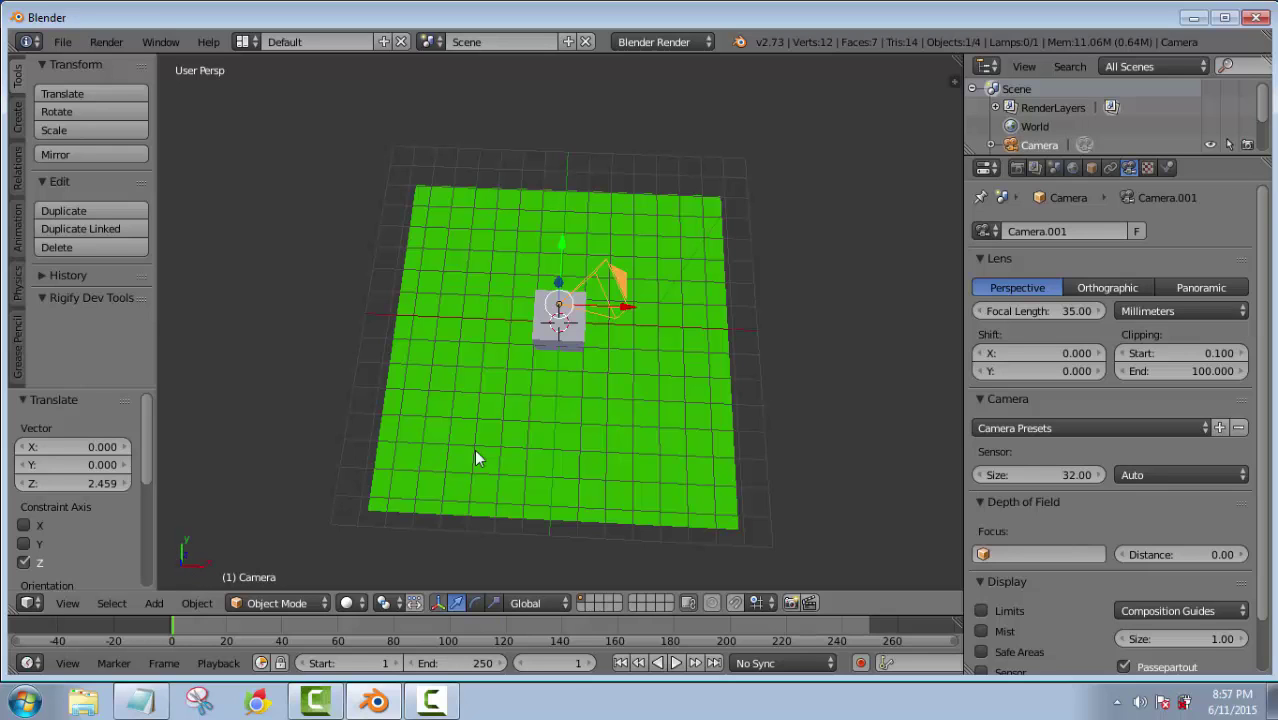
middle_click_drag(474, 452, 551, 314)
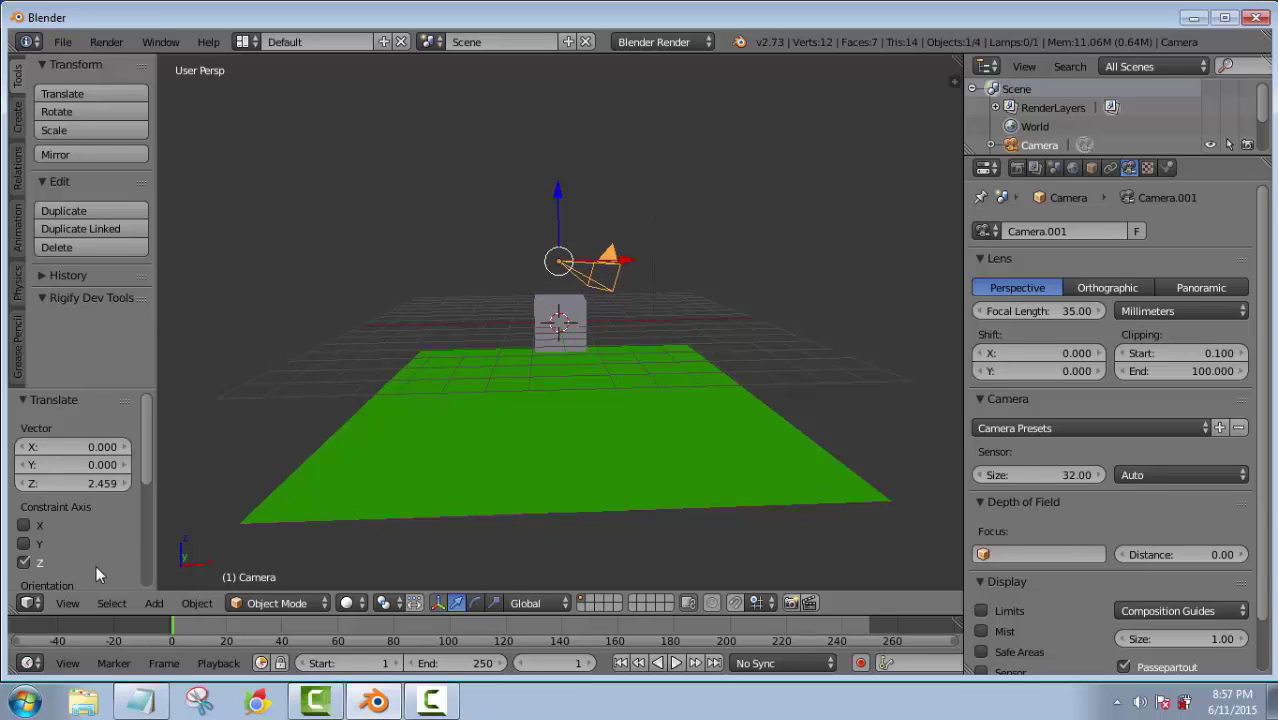
middle_click_drag(578, 233, 588, 340)
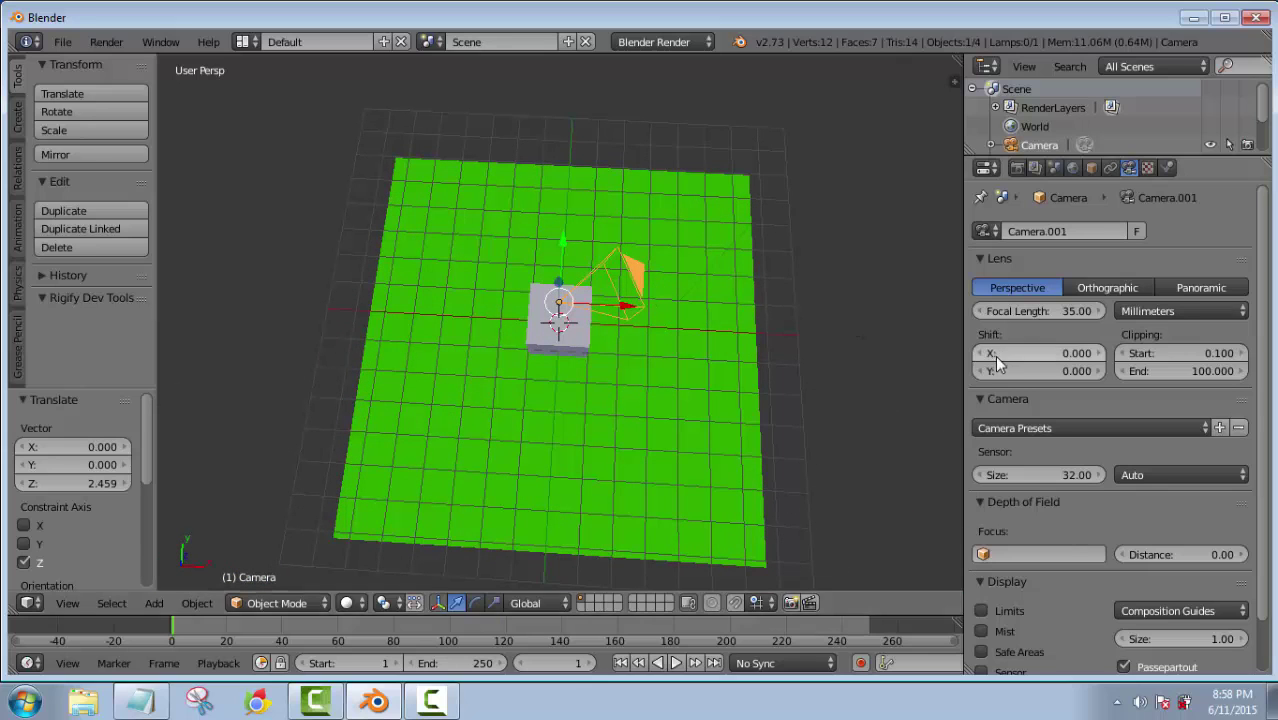
mouse_move(763, 378)
middle_mouse_down()
mouse_move(747, 373)
mouse_move(763, 376)
middle_mouse_up()
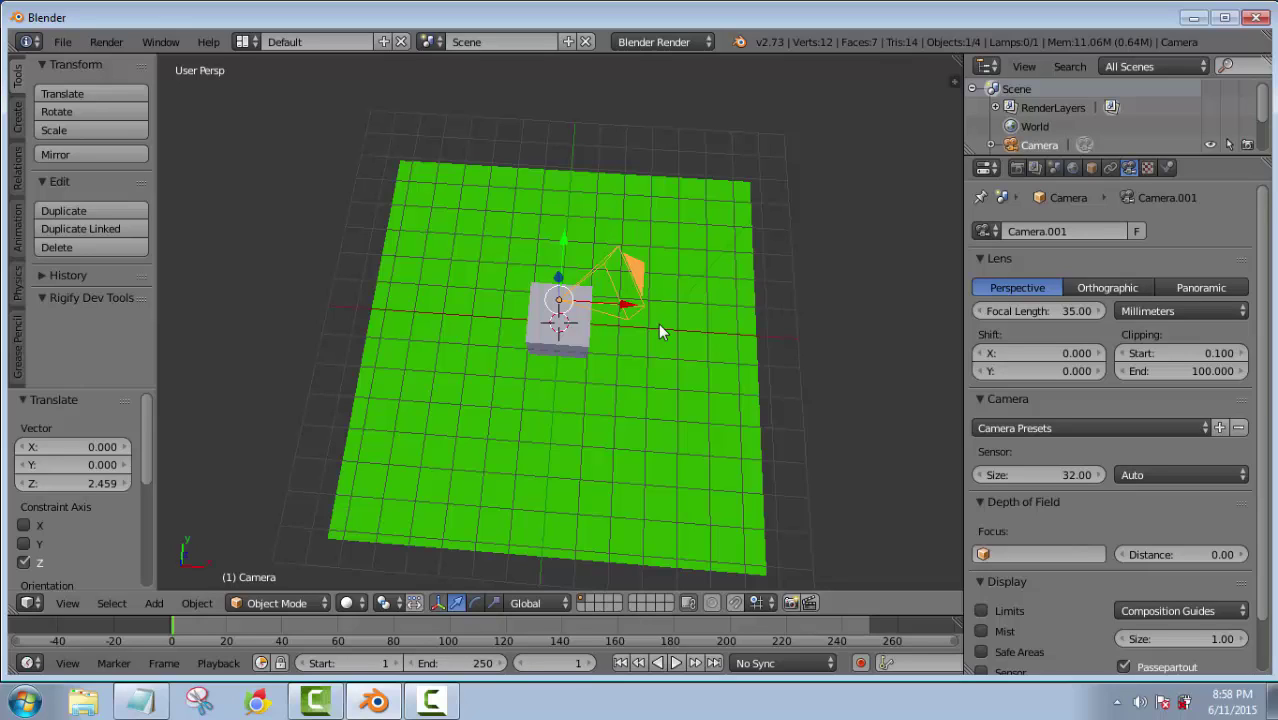
key("KP_7")
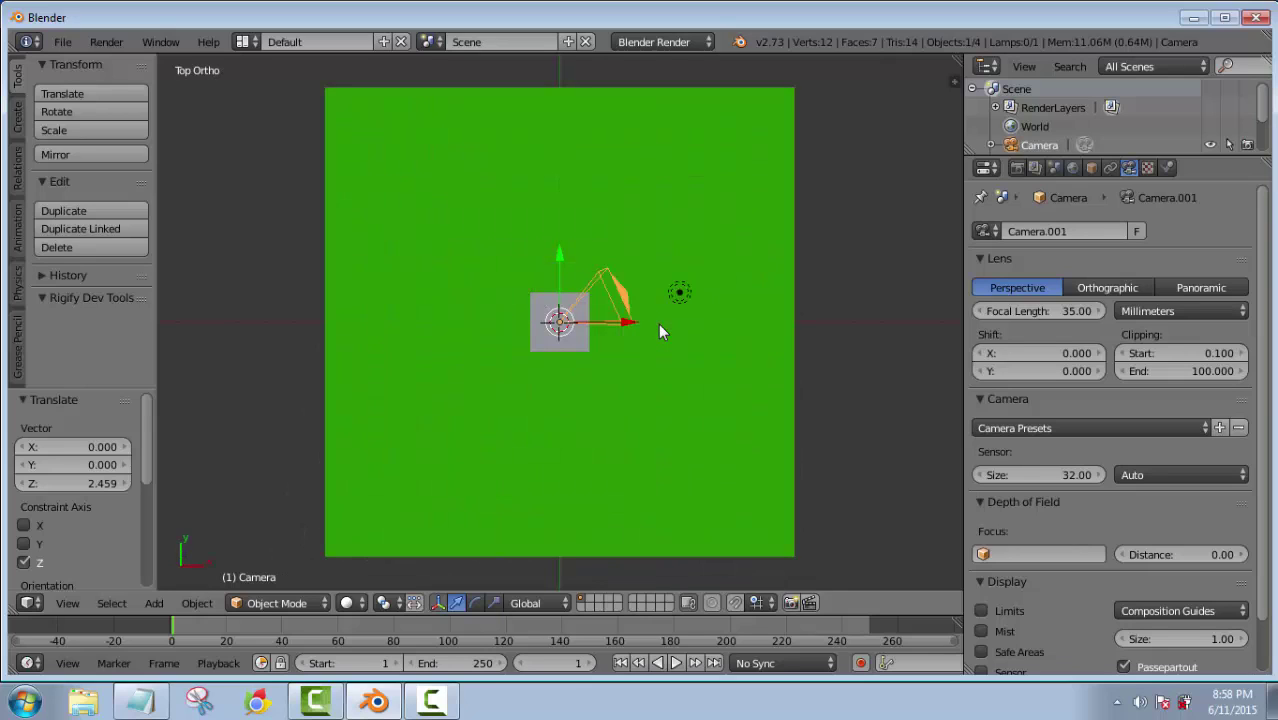
scroll(658, 323, "up", 3)
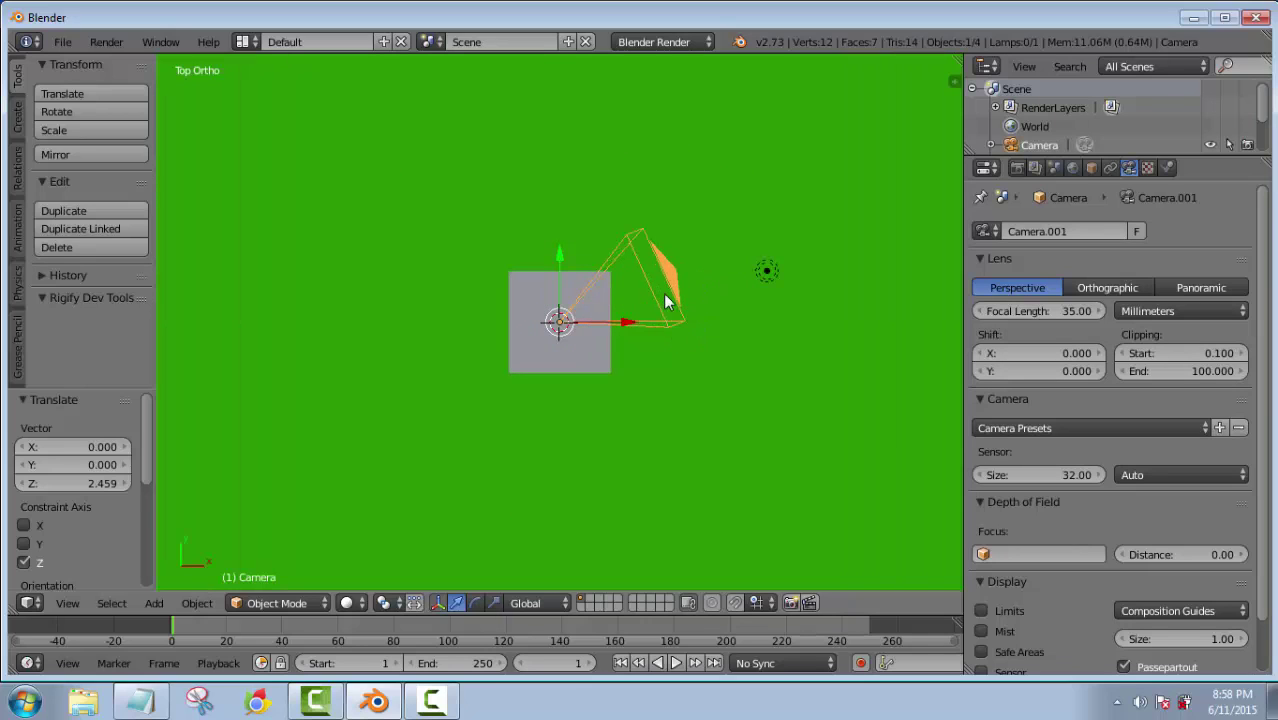
key("r")
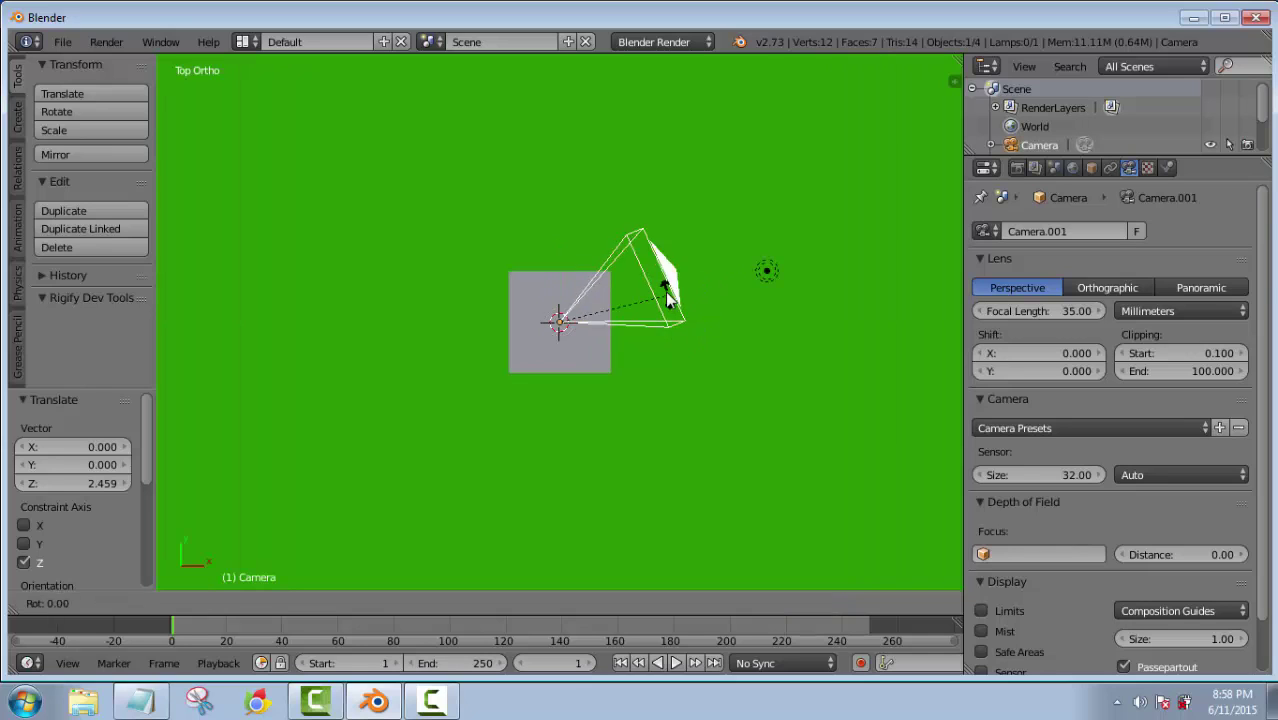
left_click(586, 214)
Move the camera about -4.9 units along the Y axis, behind the cube
scroll(689, 334, "down", 3)
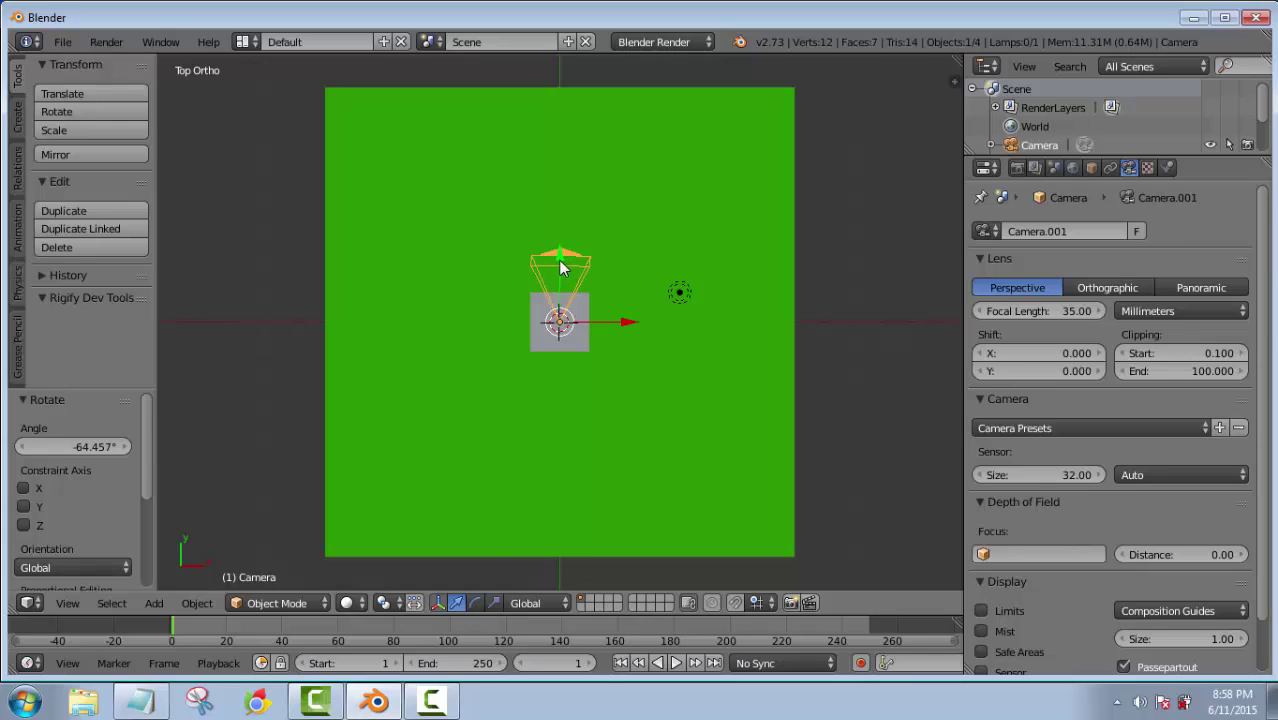
key("g")
key("y")
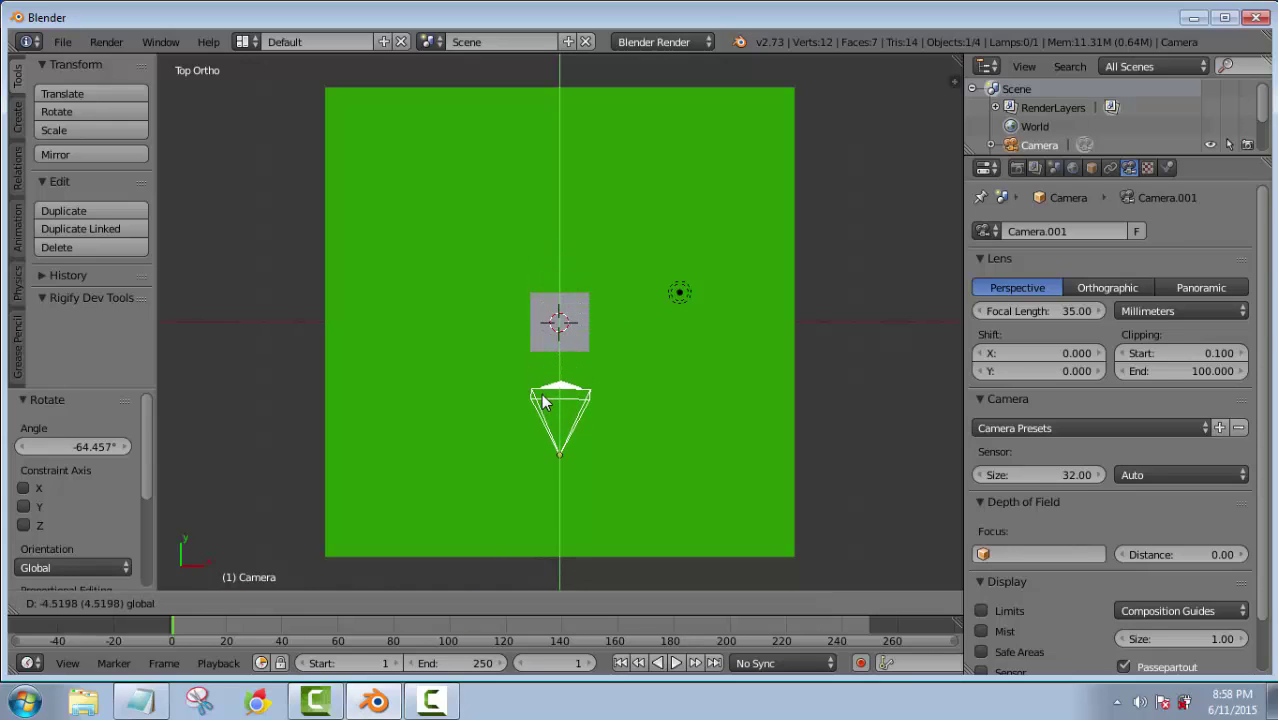
left_click(670, 420)
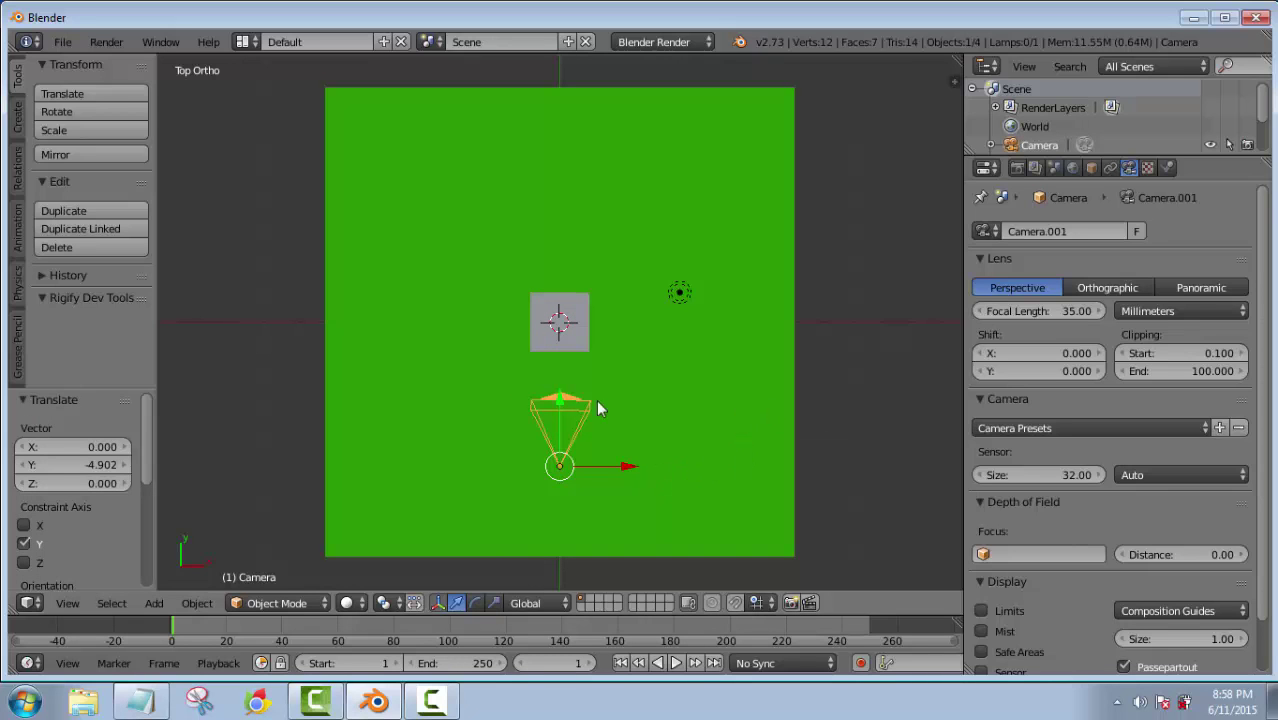
Move the camera about 2.31 units farther back along the negative Y axis and check the framing through the camera view
middle_click_drag(786, 410, 580, 231)
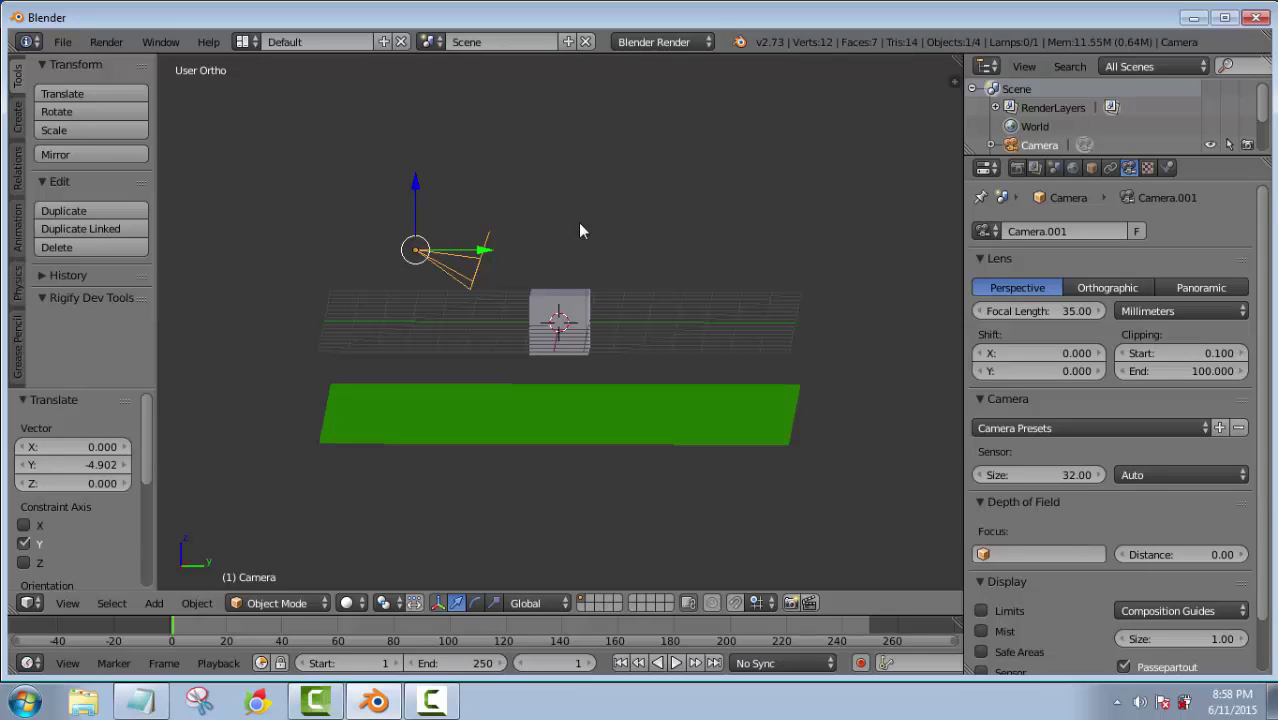
middle_click_drag(510, 180, 504, 292)
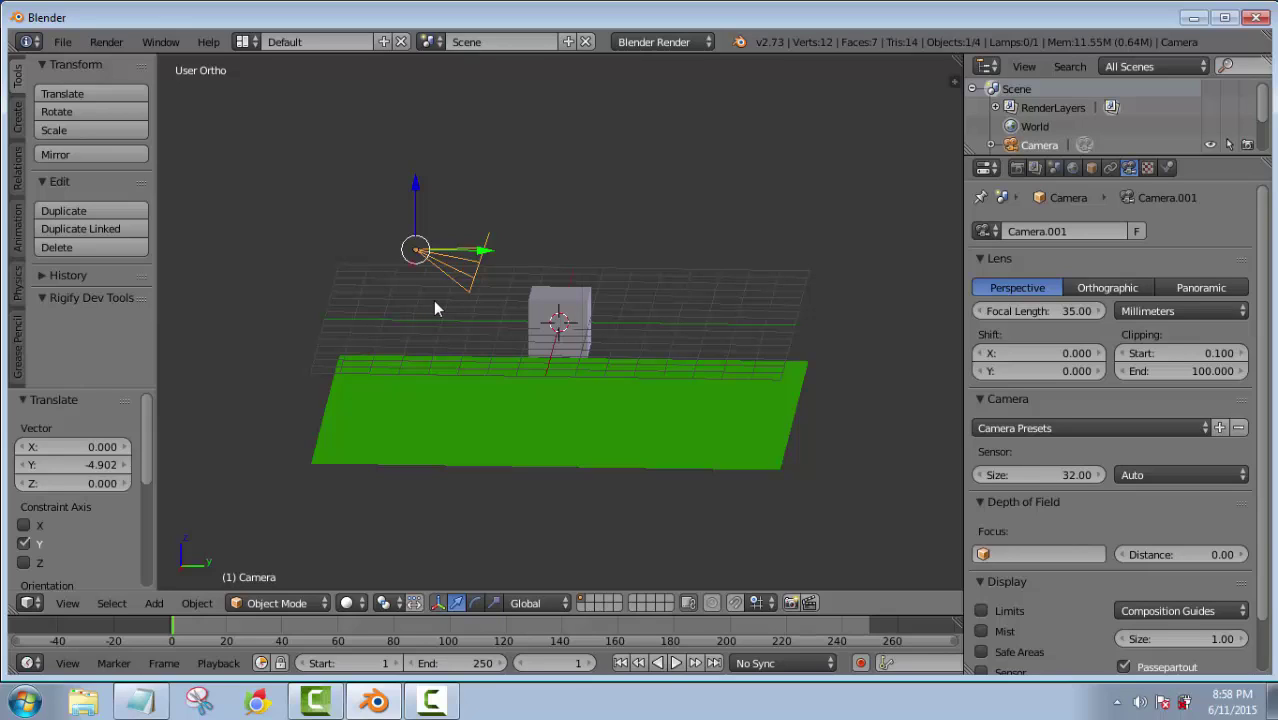
key("g")
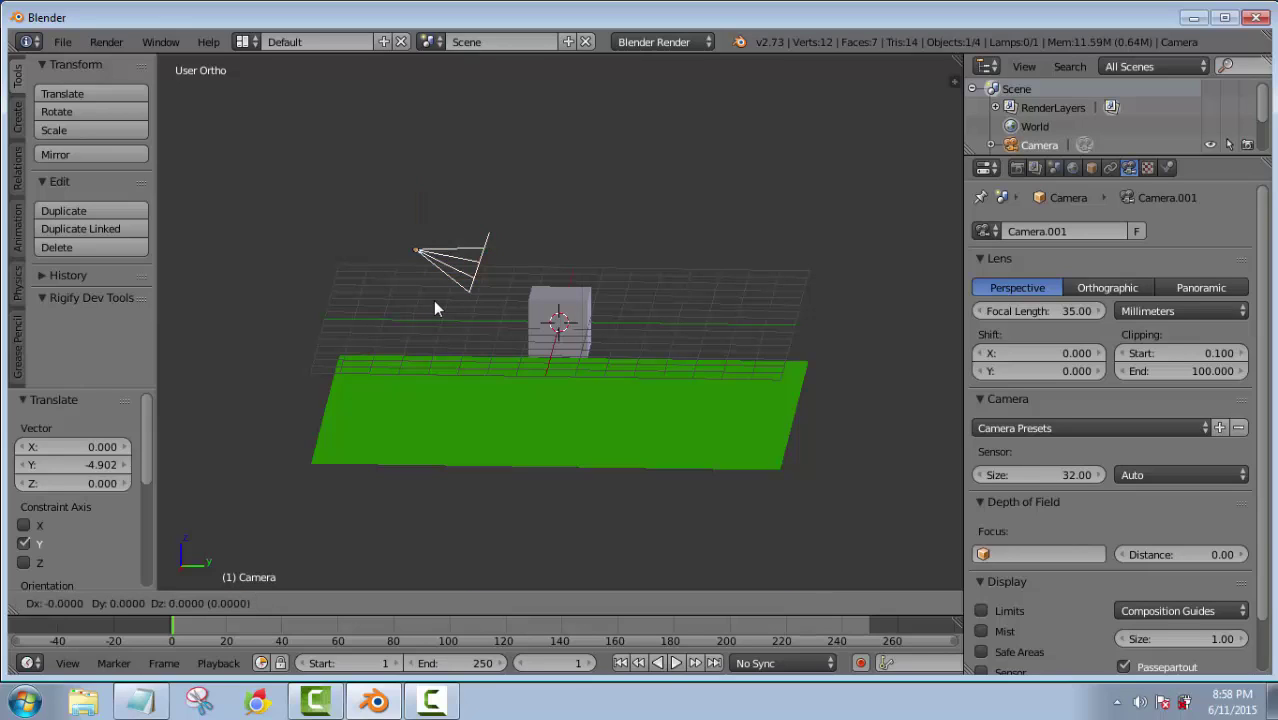
key("y")
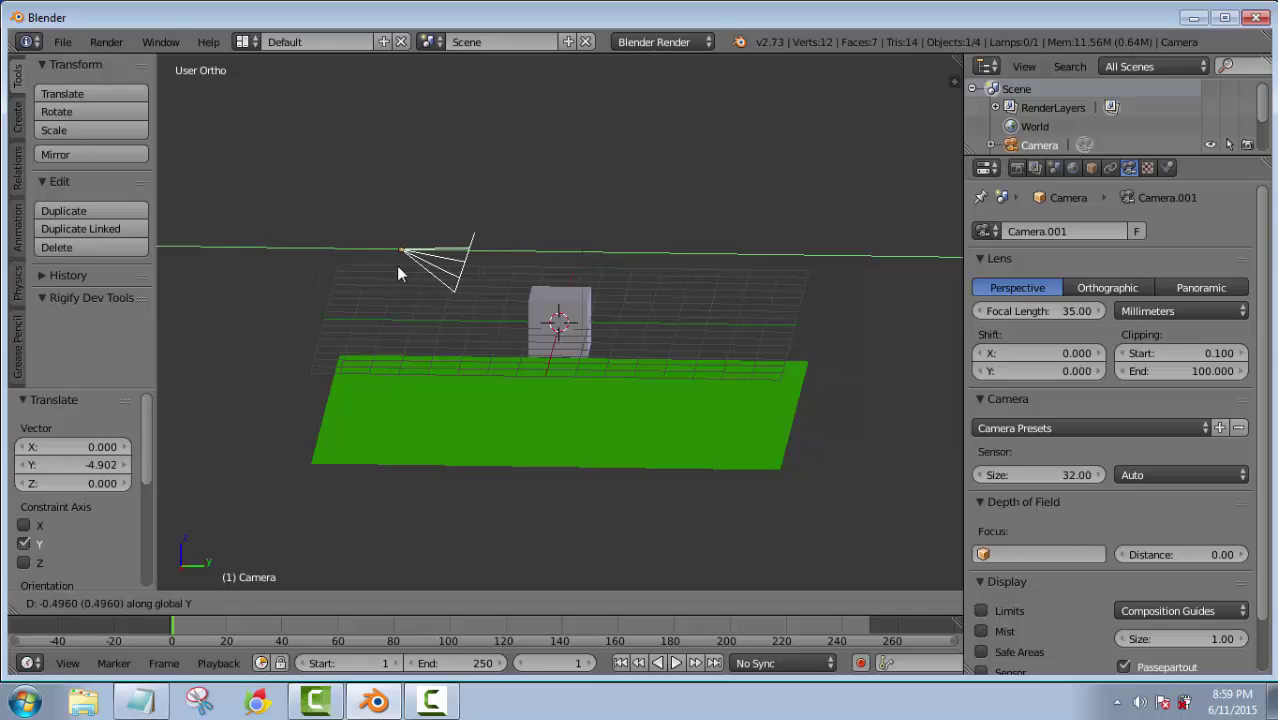
left_click(365, 268)
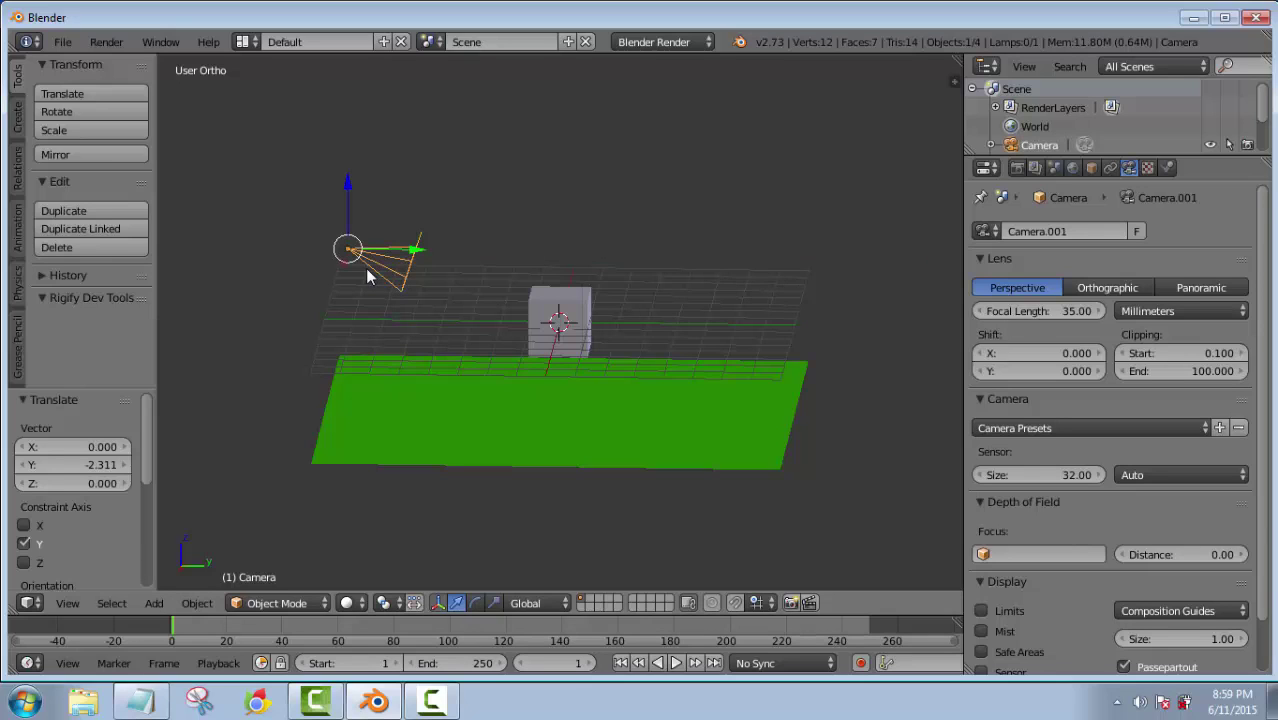
key("KP_0")
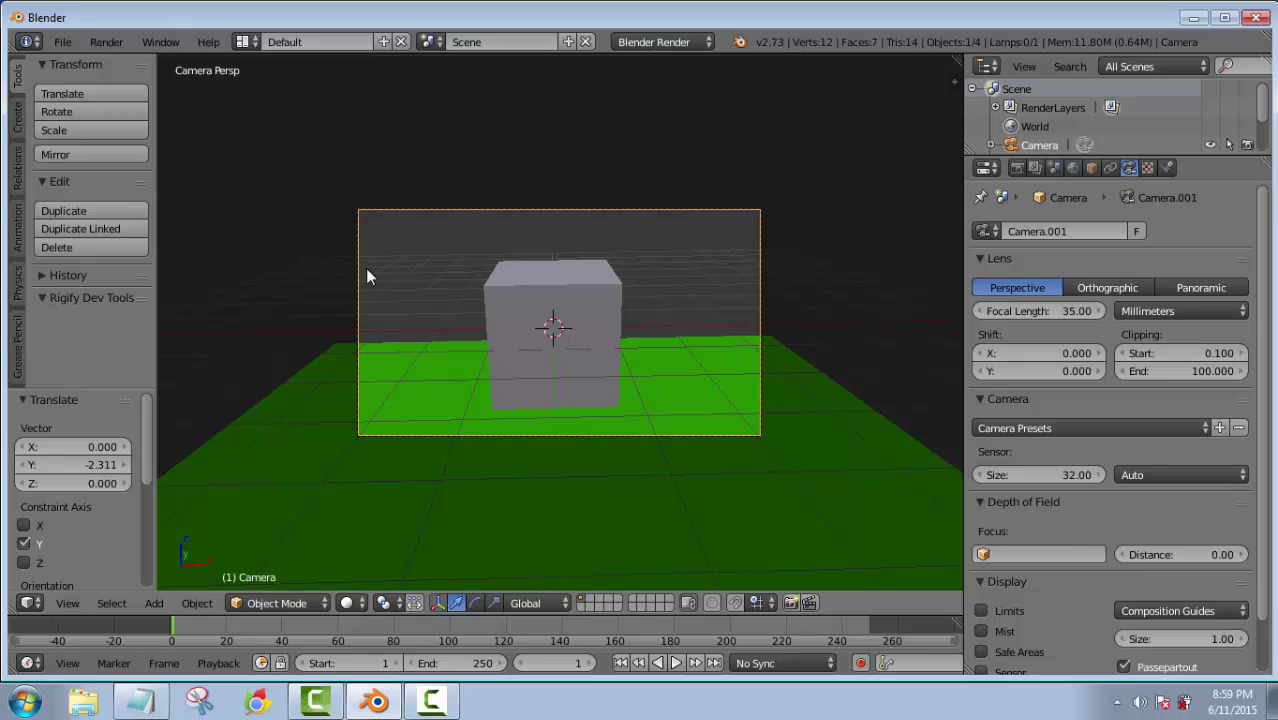
key("KP_0")
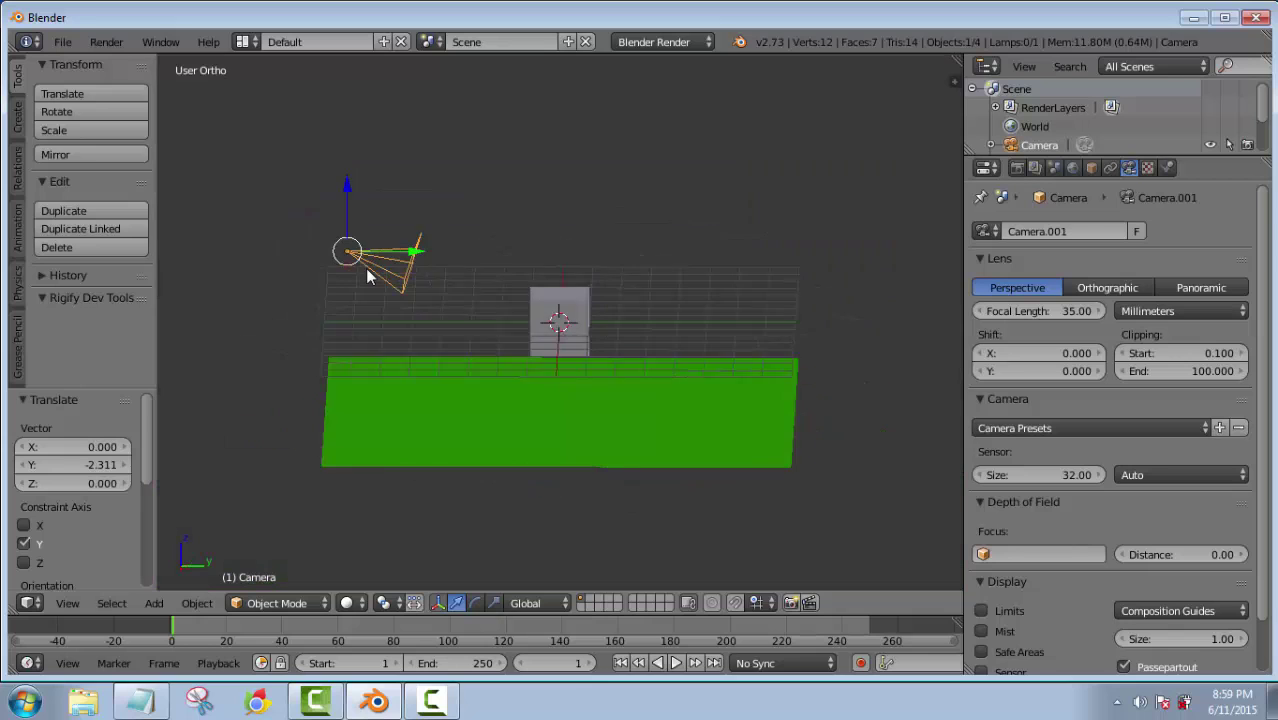
Scale the green plane up by about 2.49 and check the ground through the camera view
scroll(377, 271, "down", 2)
middle_click_drag(711, 203, 621, 440)
right_click(610, 450)
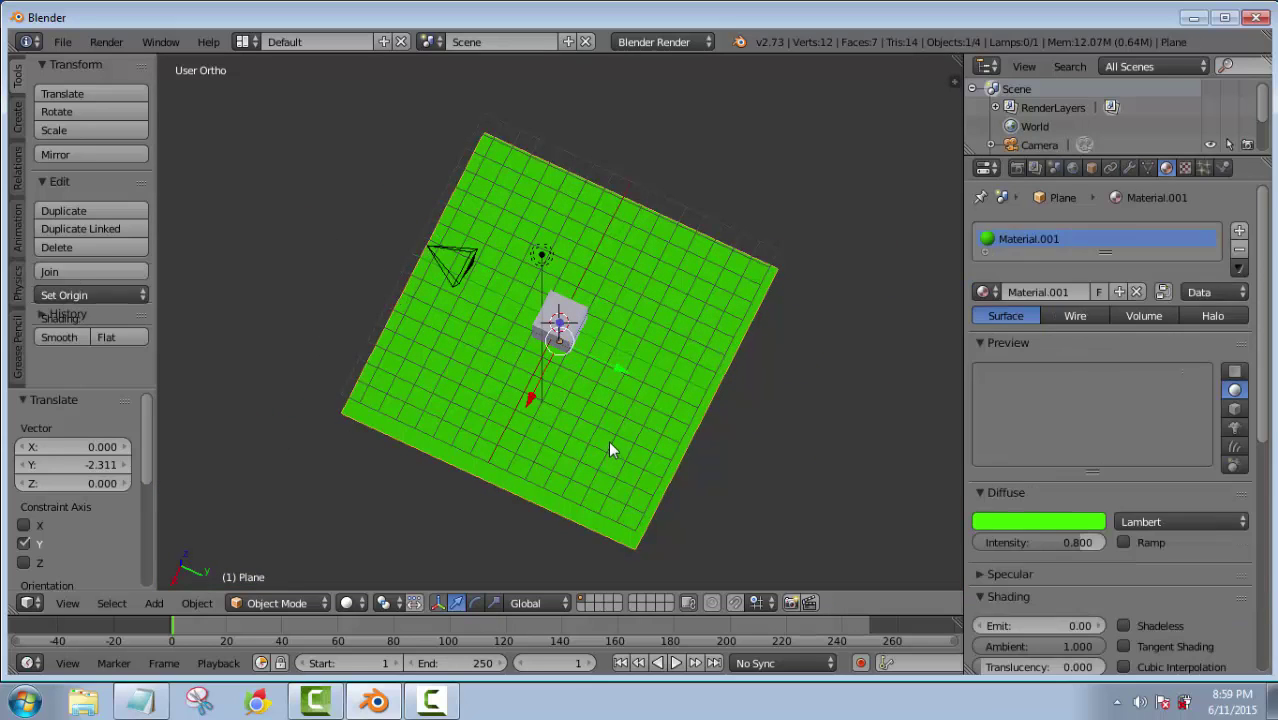
key("s")
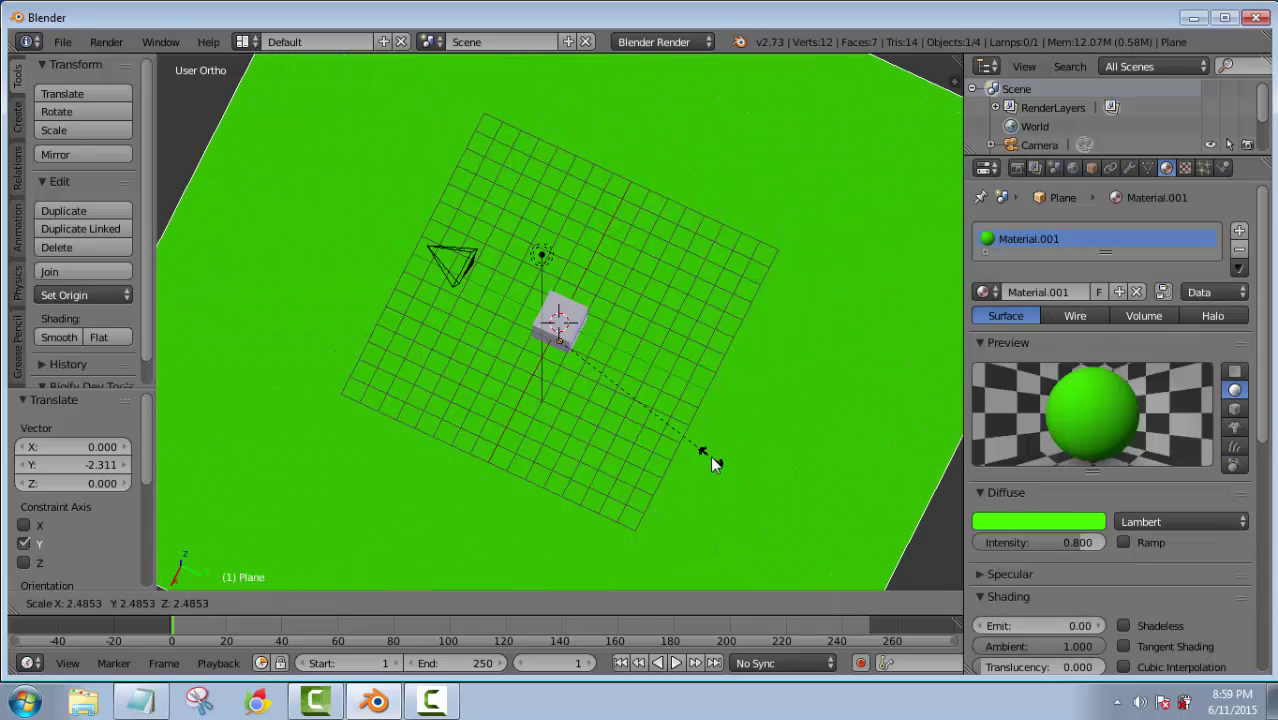
left_click(710, 462)
middle_click_drag(585, 476, 620, 330)
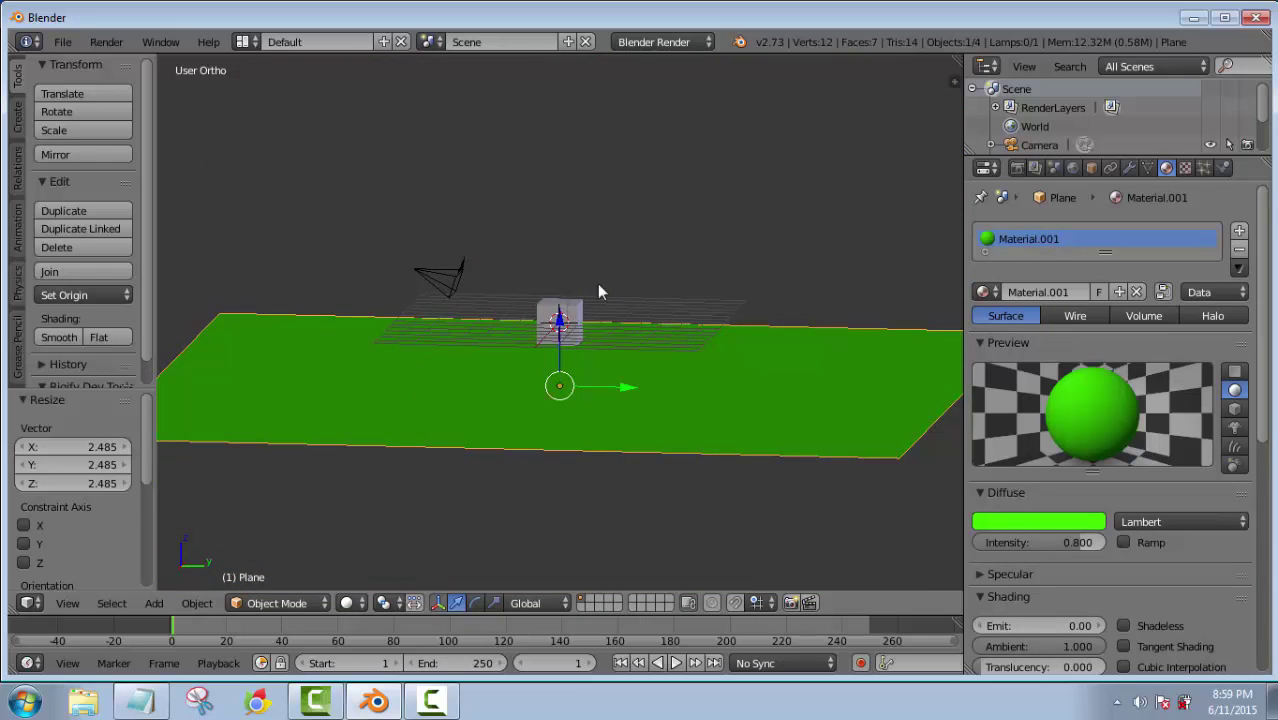
scroll(609, 287, "up", 2)
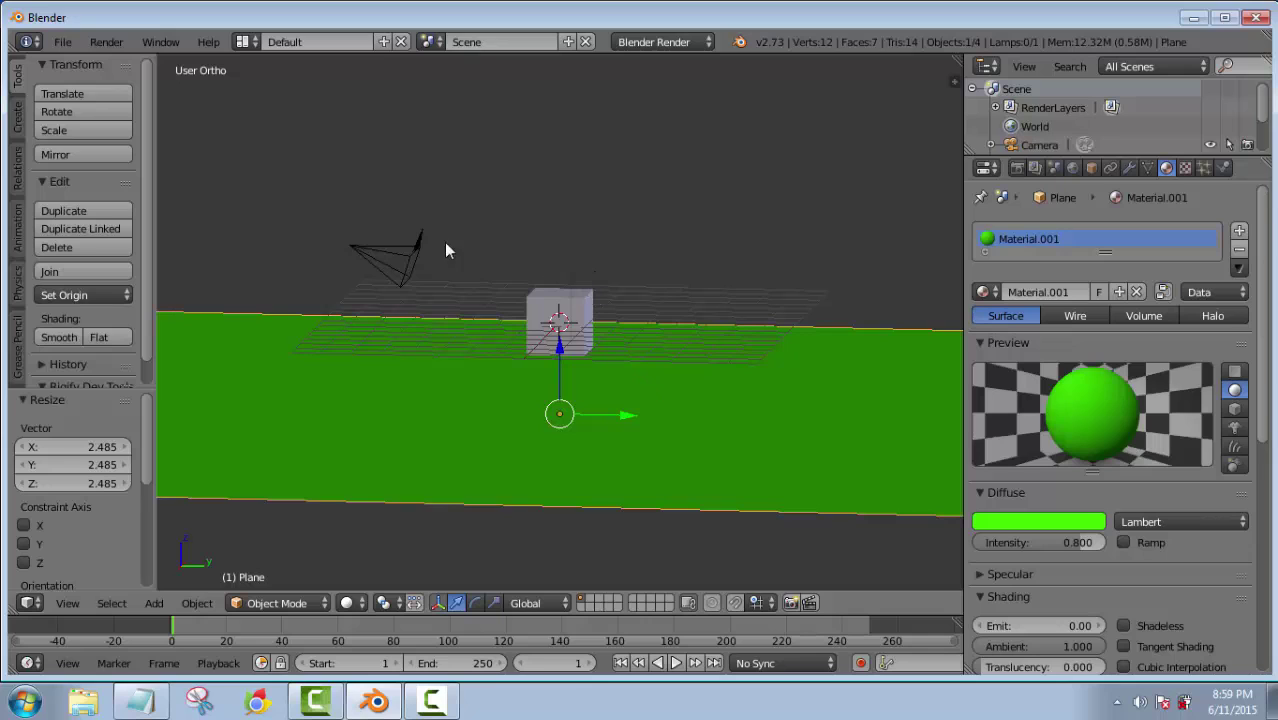
scroll(553, 325, "up", 3)
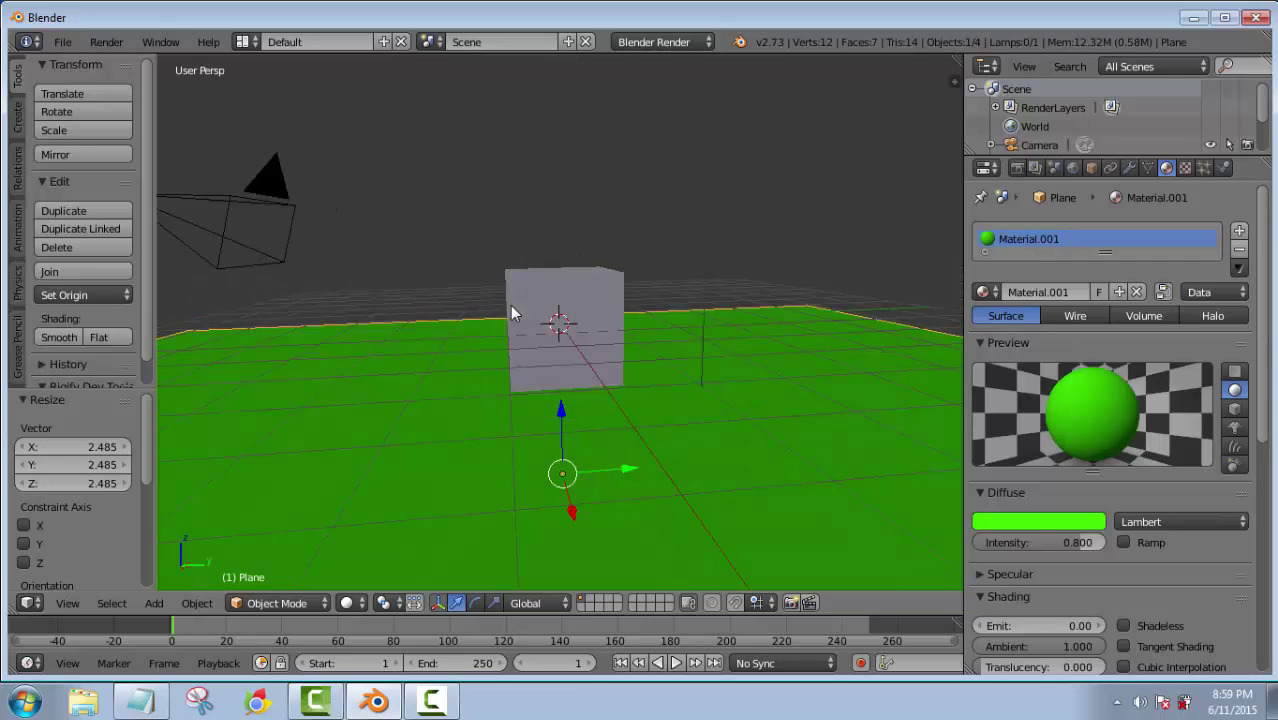
key("KP_0")
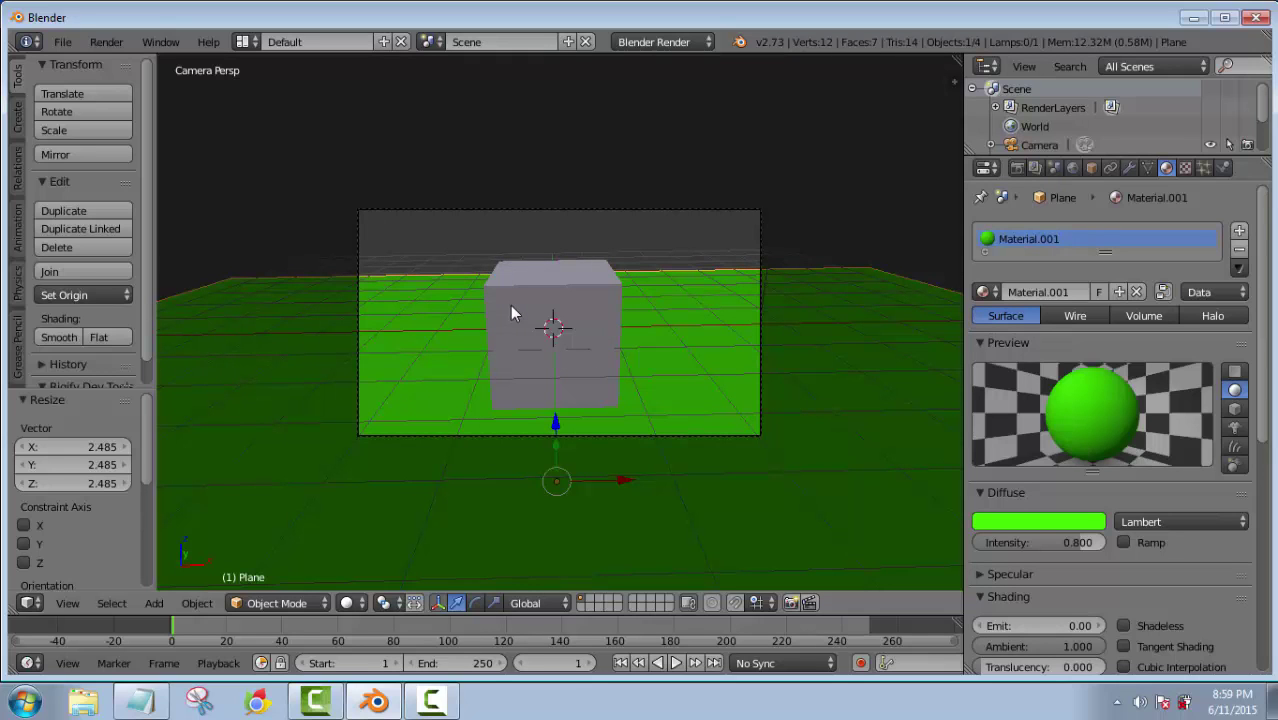
key("KP_0")
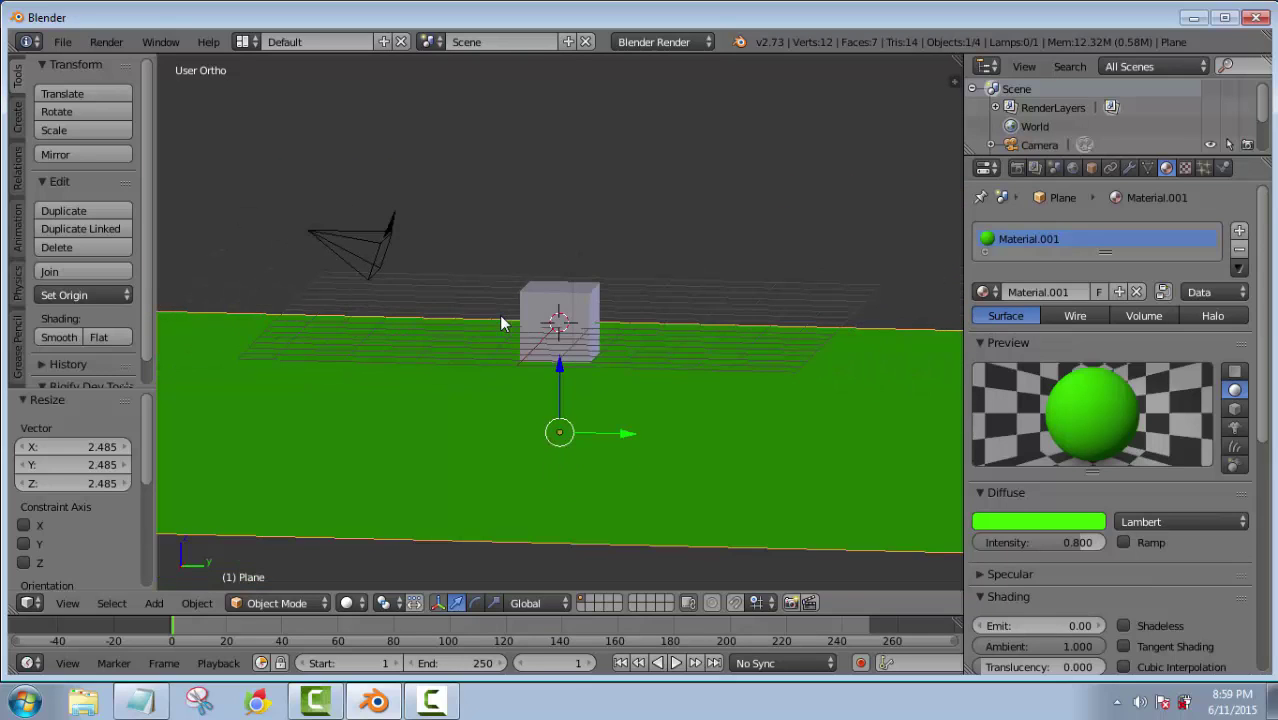
Parent the camera to the cube with the Object parenting type
right_click(365, 246)
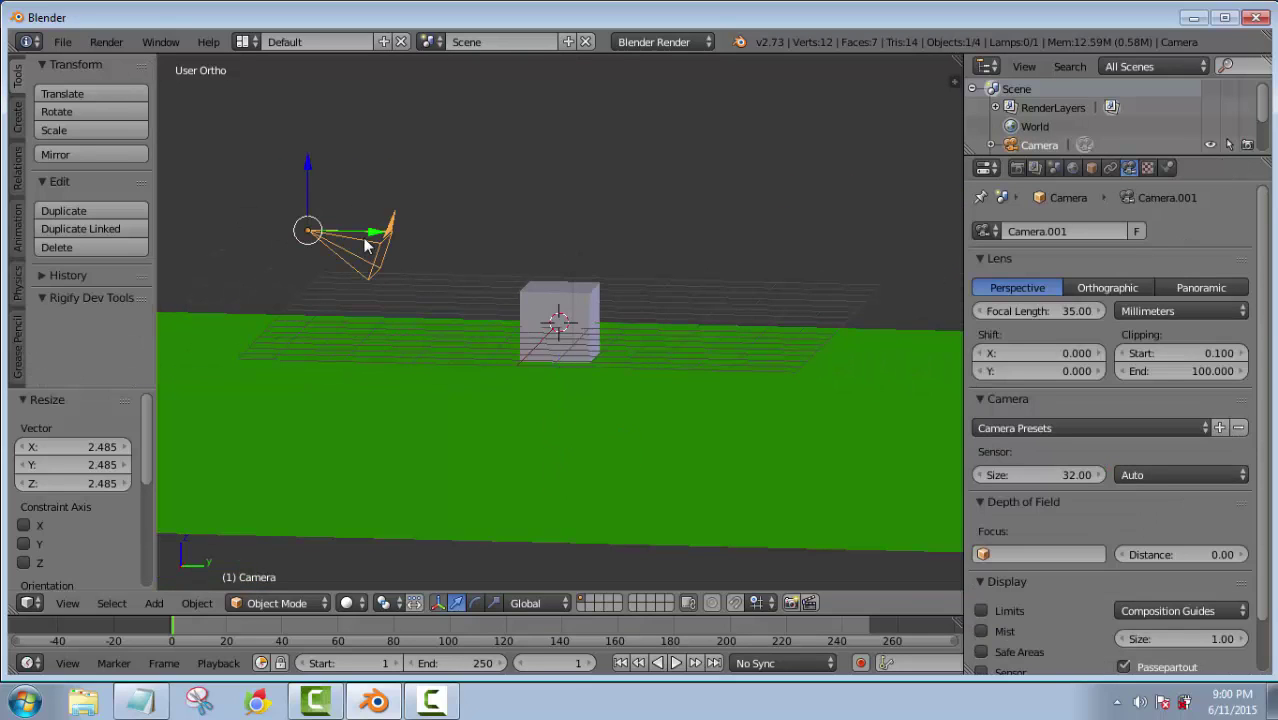
right_click(535, 311)
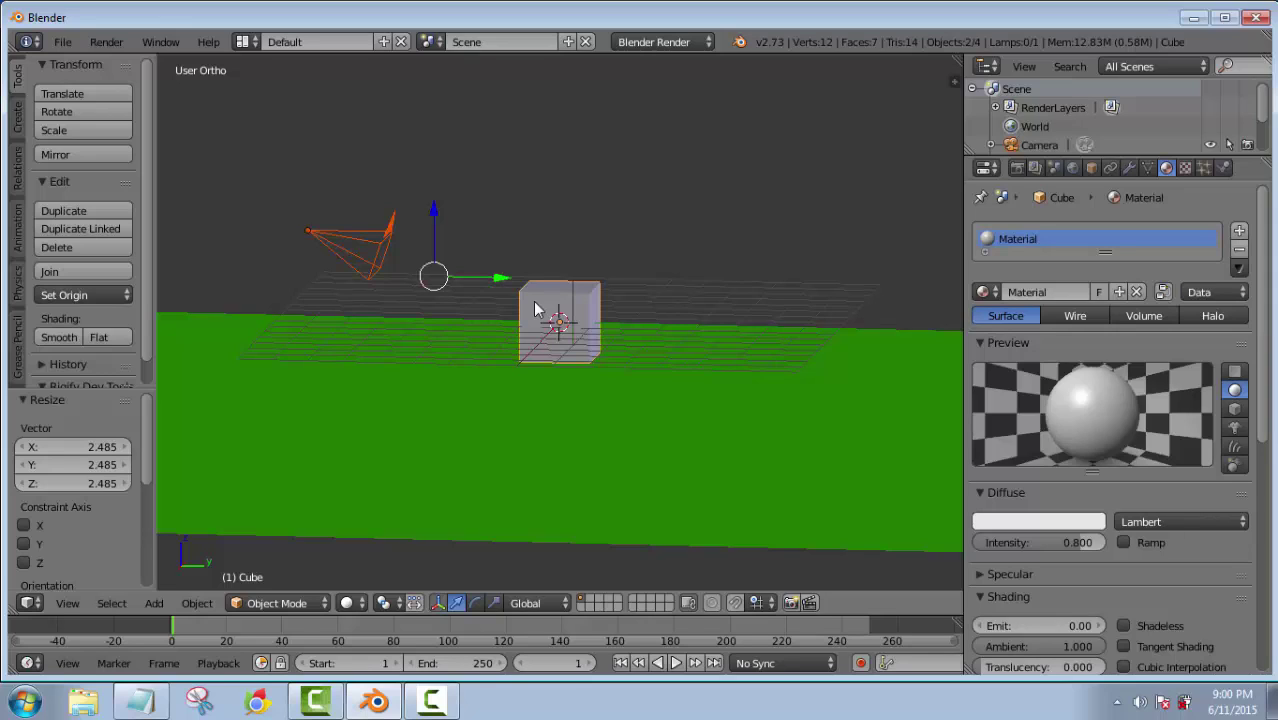
key("ctrl+p")
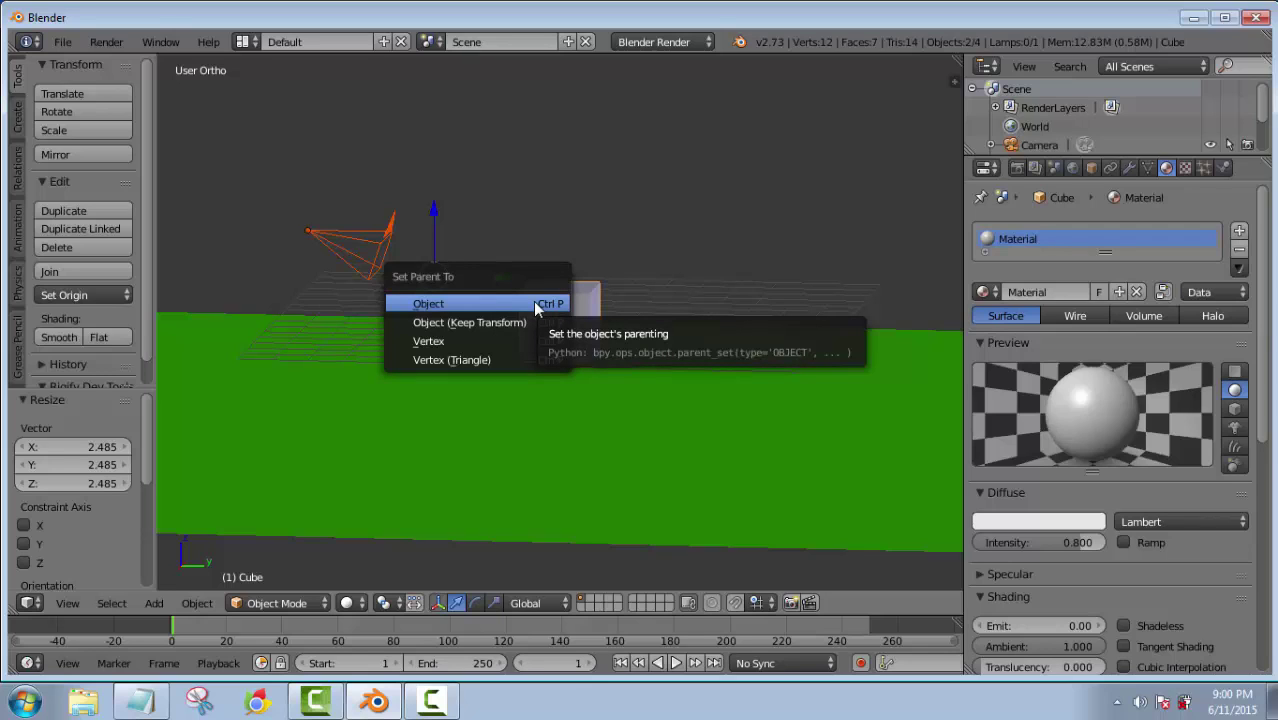
left_click(463, 303)
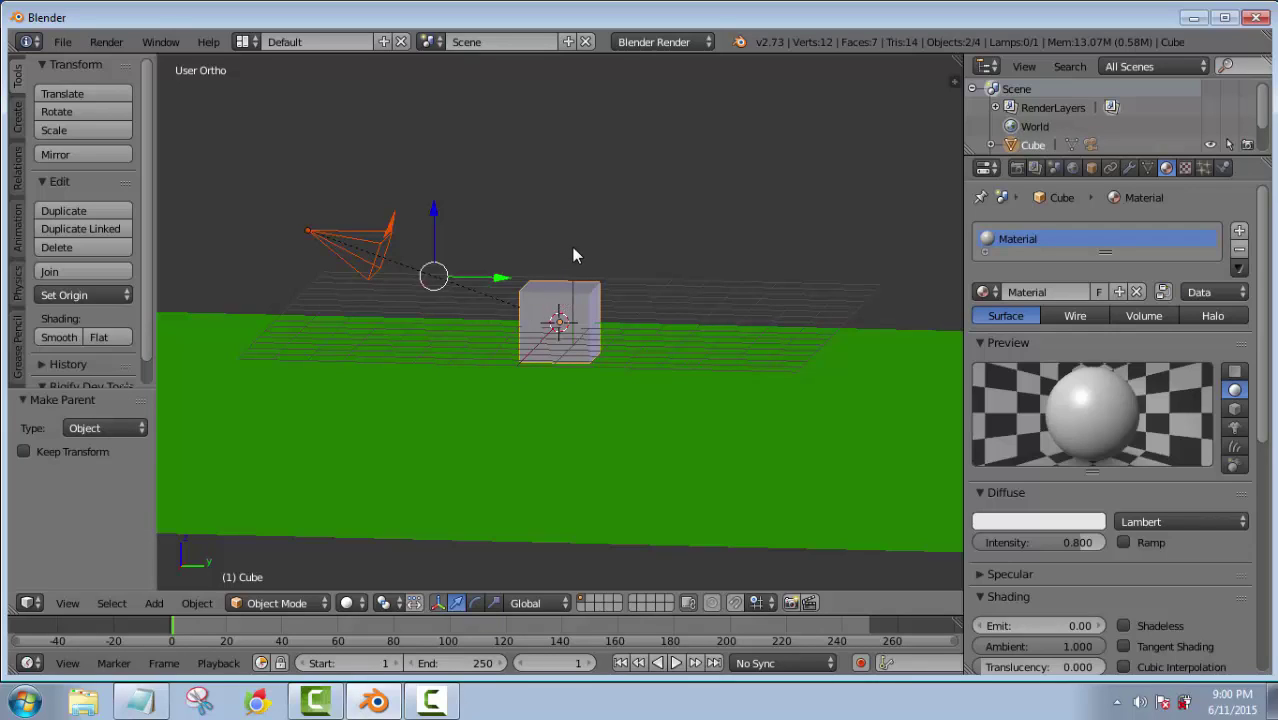
Select only the cube and move it about 2.41 units along the Y axis to test the camera parenting
key("a")
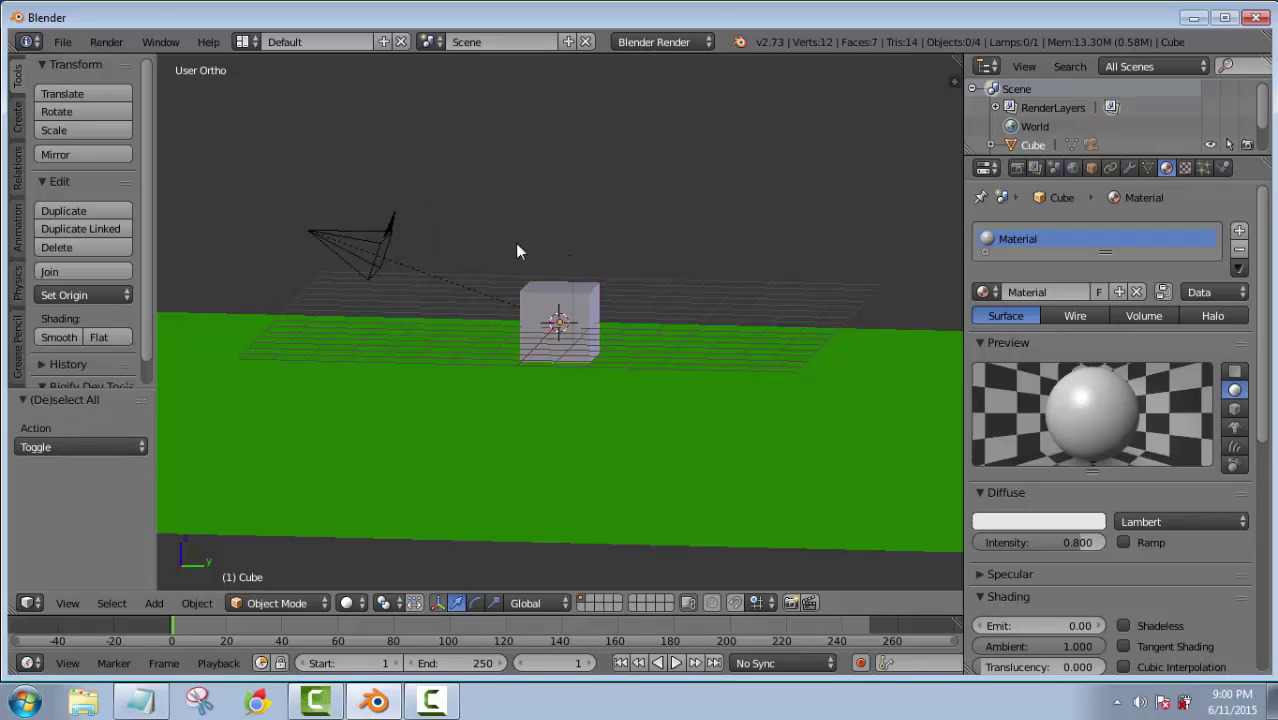
right_click(588, 310)
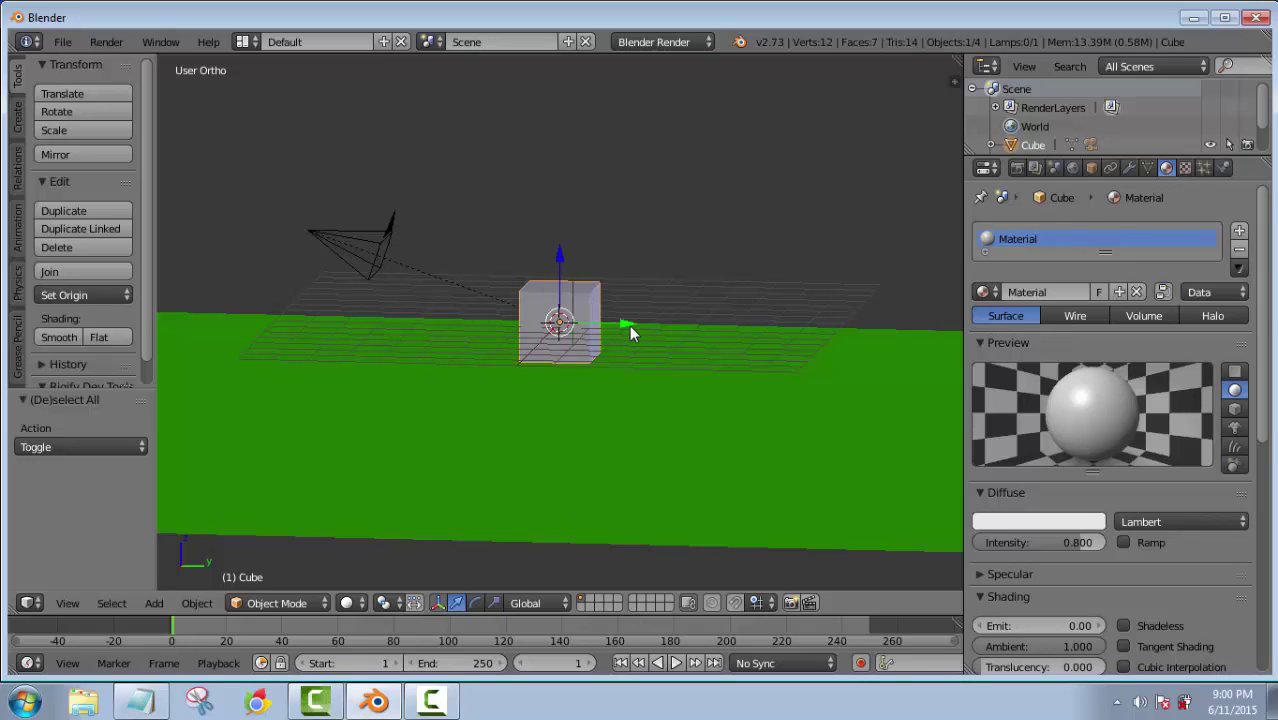
left_click_drag(626, 323, 711, 325)
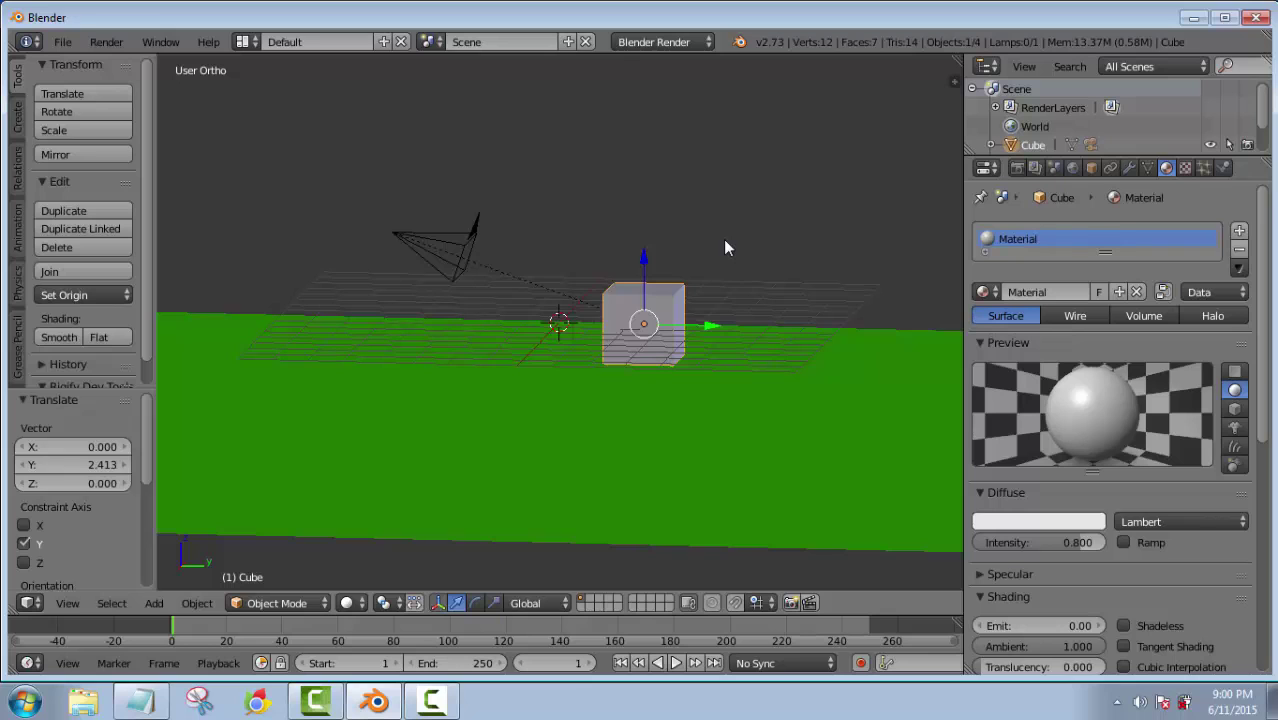
Undo the cube's test move, then try another short move along the Y axis and undo it too
key("ctrl+z")
left_click_drag(645, 322, 620, 351)
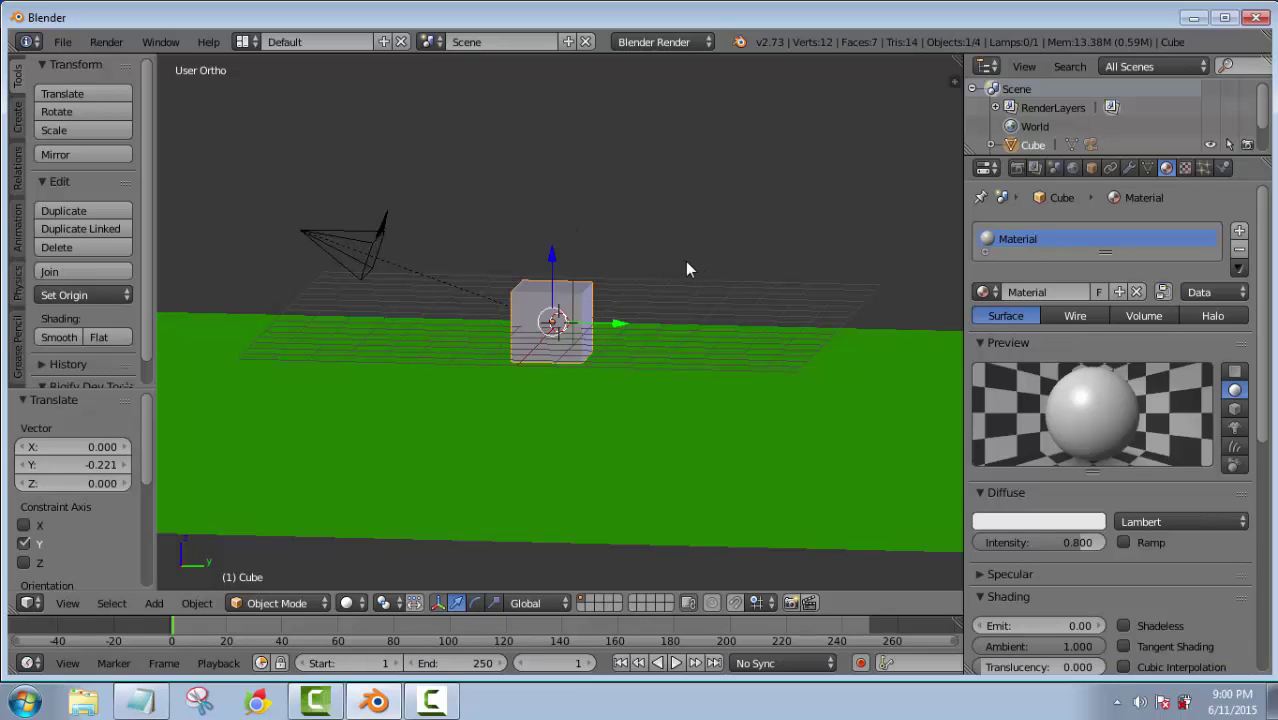
key("ctrl+z")
Raise the green plane about 1.71 units along the Z axis so it sits closer beneath the cube
middle_click_drag(670, 265, 560, 414)
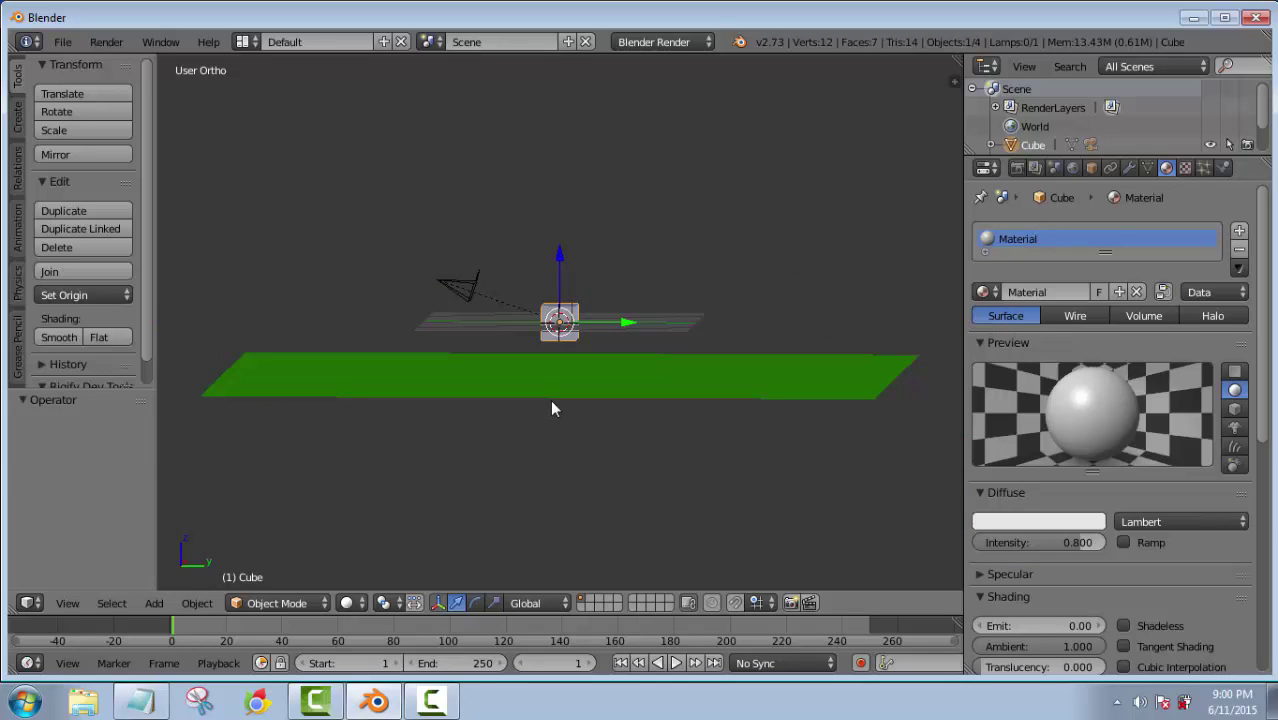
right_click(607, 390)
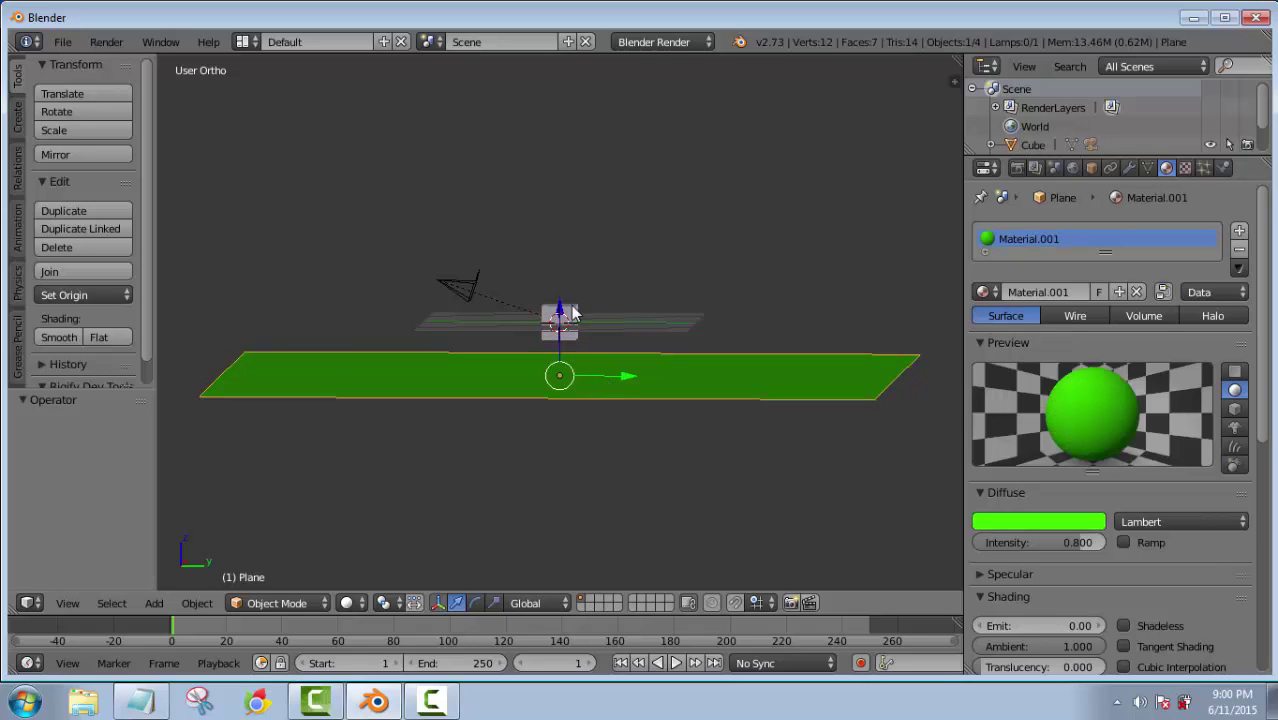
left_click_drag(561, 317, 574, 291)
middle_click_drag(640, 375, 680, 343)
scroll(657, 320, "down", 2)
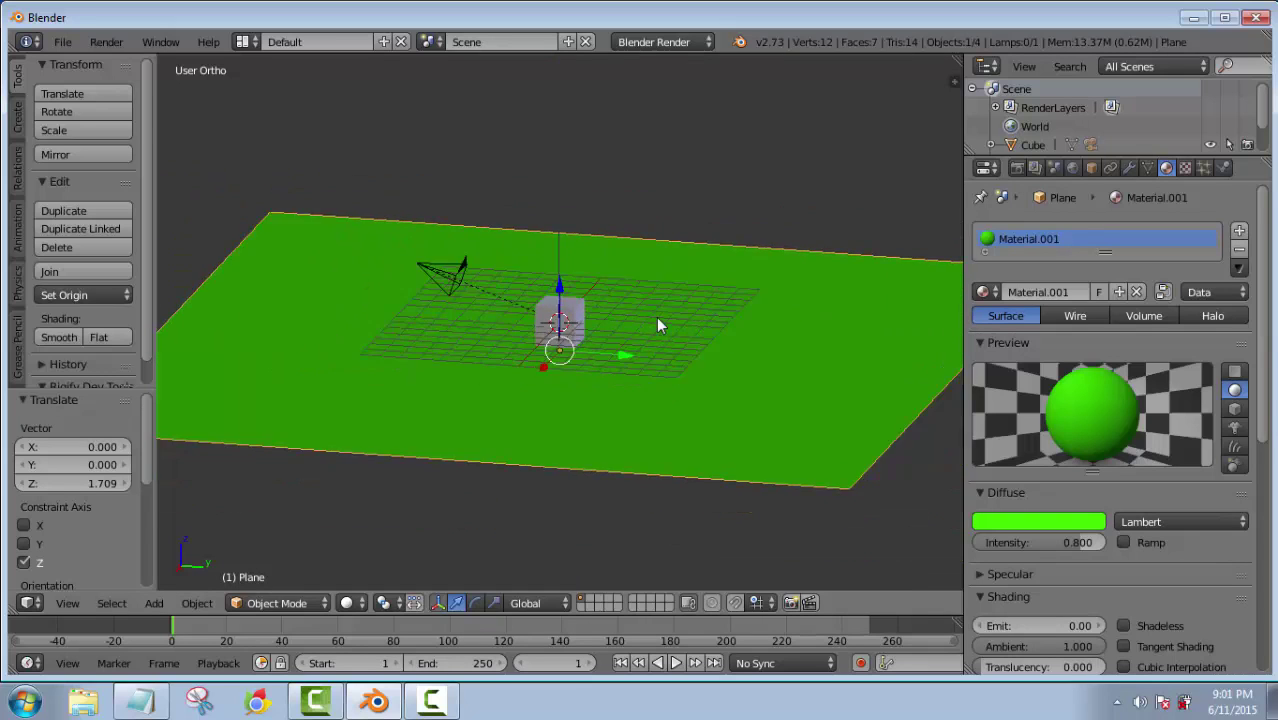
Switch to the Game Logic screen layout and set the render engine to Blender Game
left_click(244, 43)
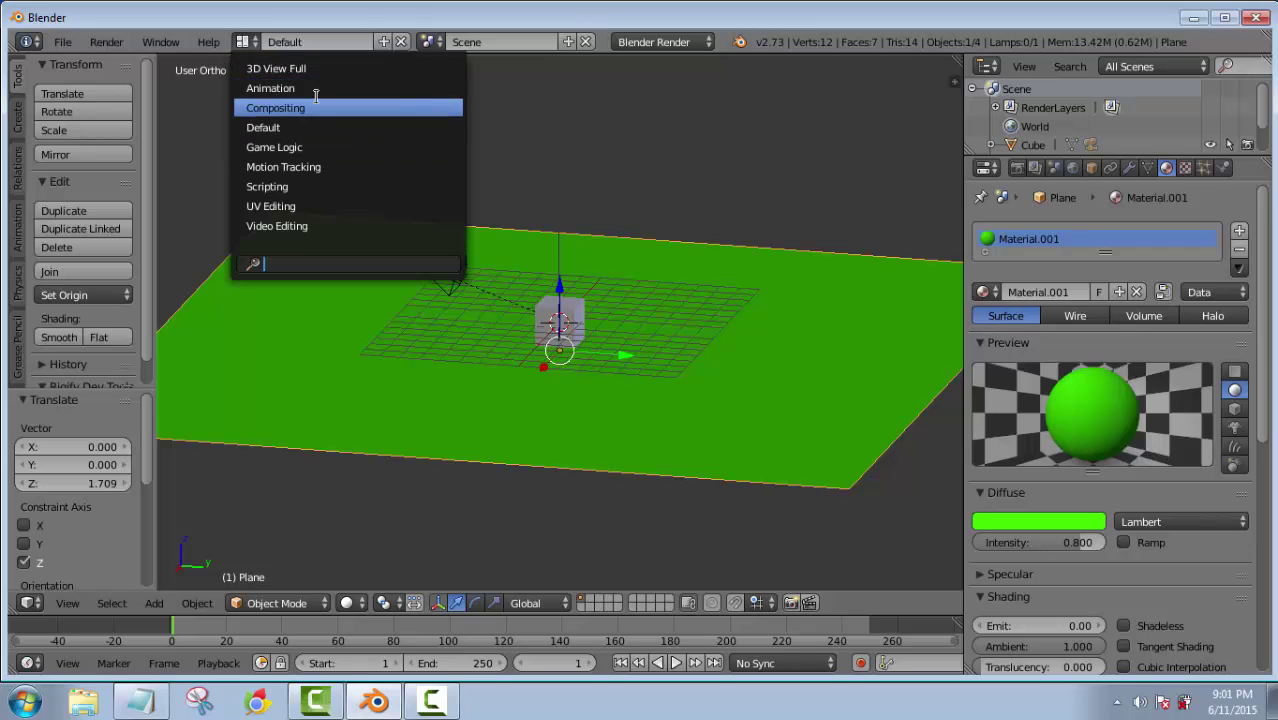
left_click(294, 147)
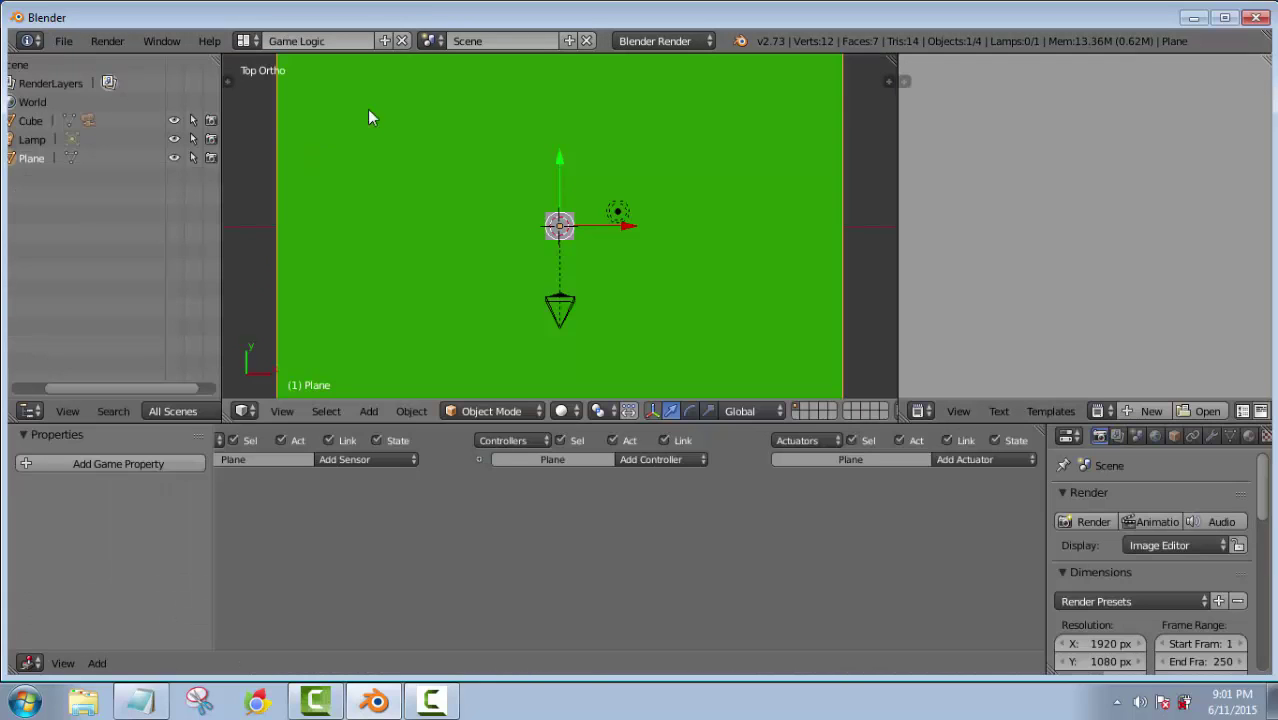
left_click(677, 43)
left_click(676, 85)
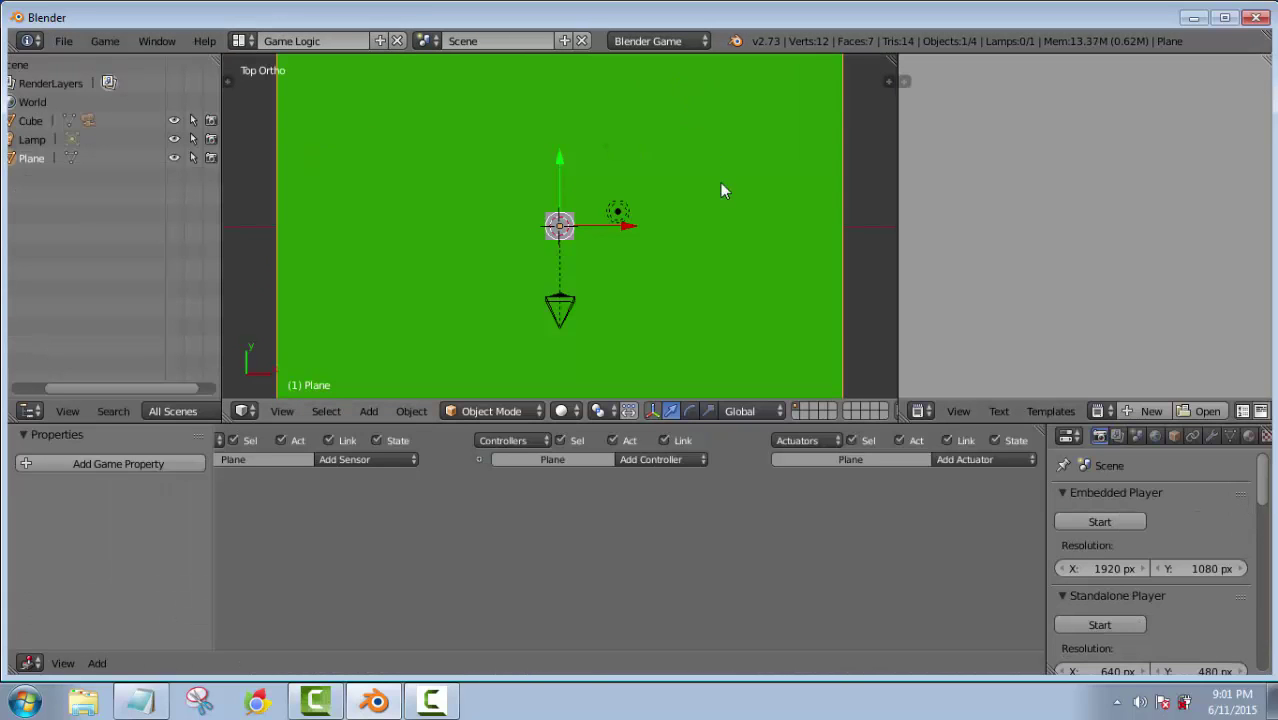
Select the cube and add four Keyboard sensors to it
middle_click_drag(842, 310, 567, 230)
right_click(567, 230)
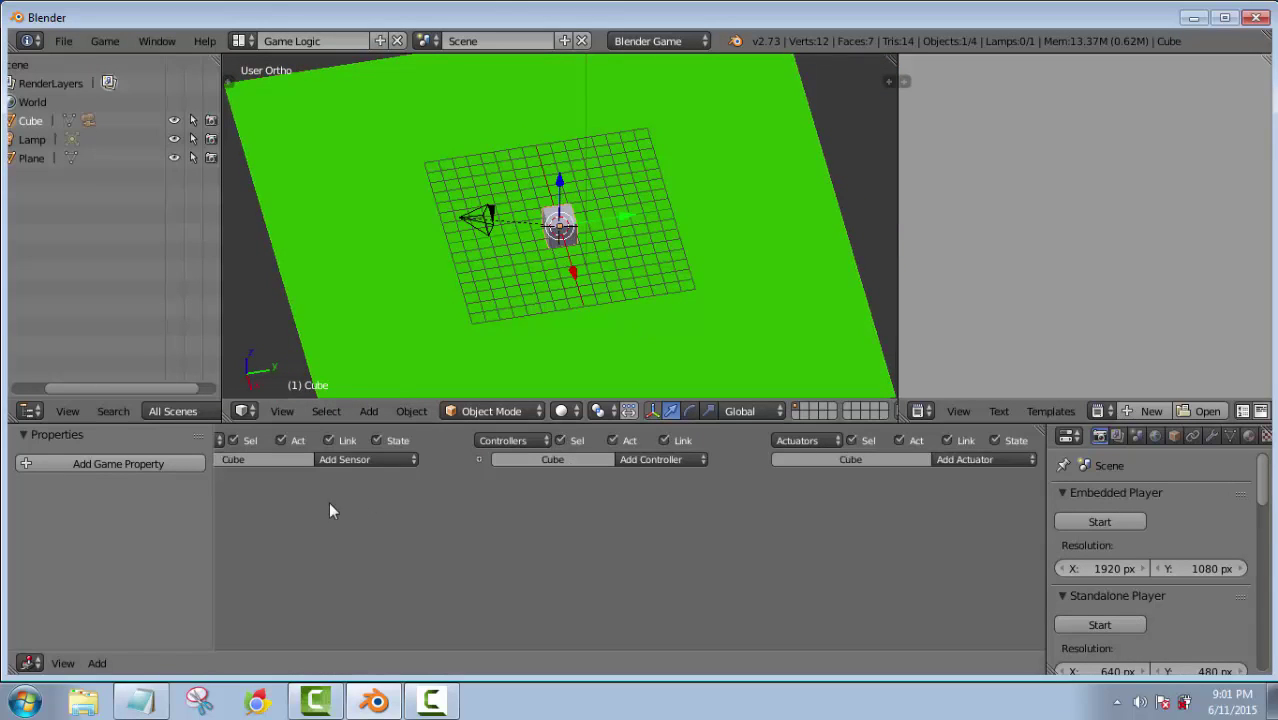
left_click(385, 462)
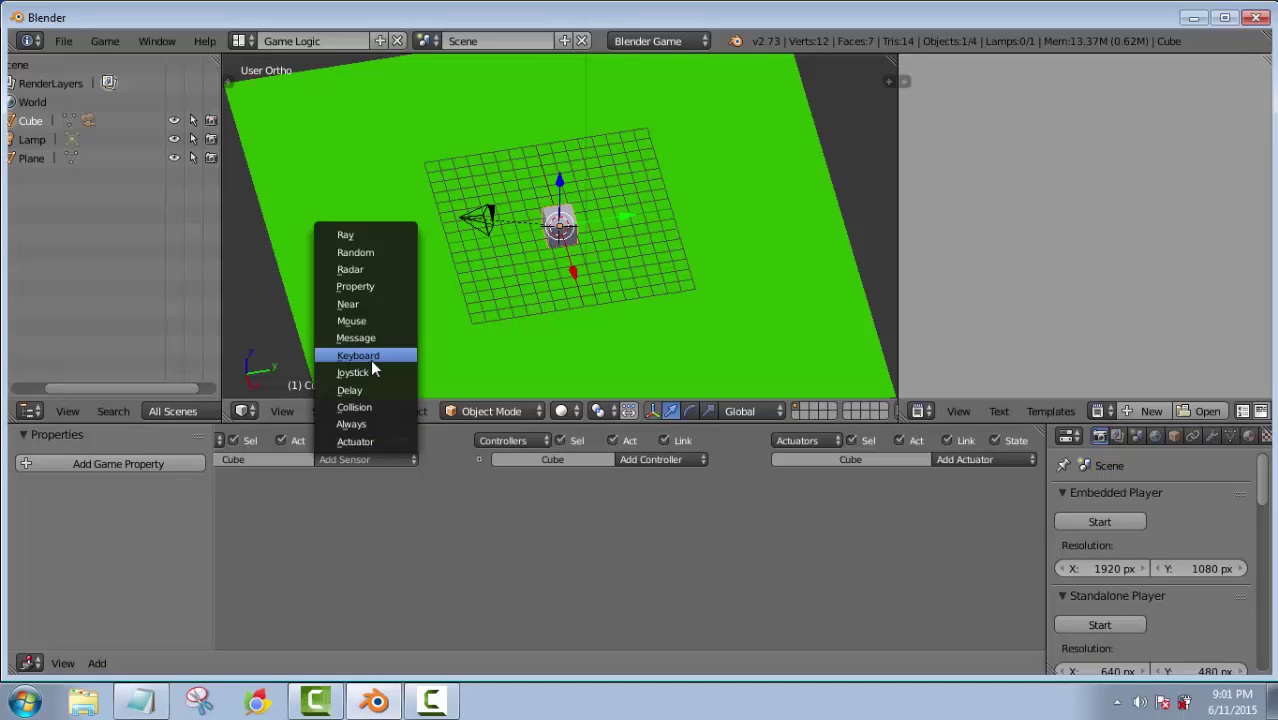
left_click(370, 357)
left_click(374, 462)
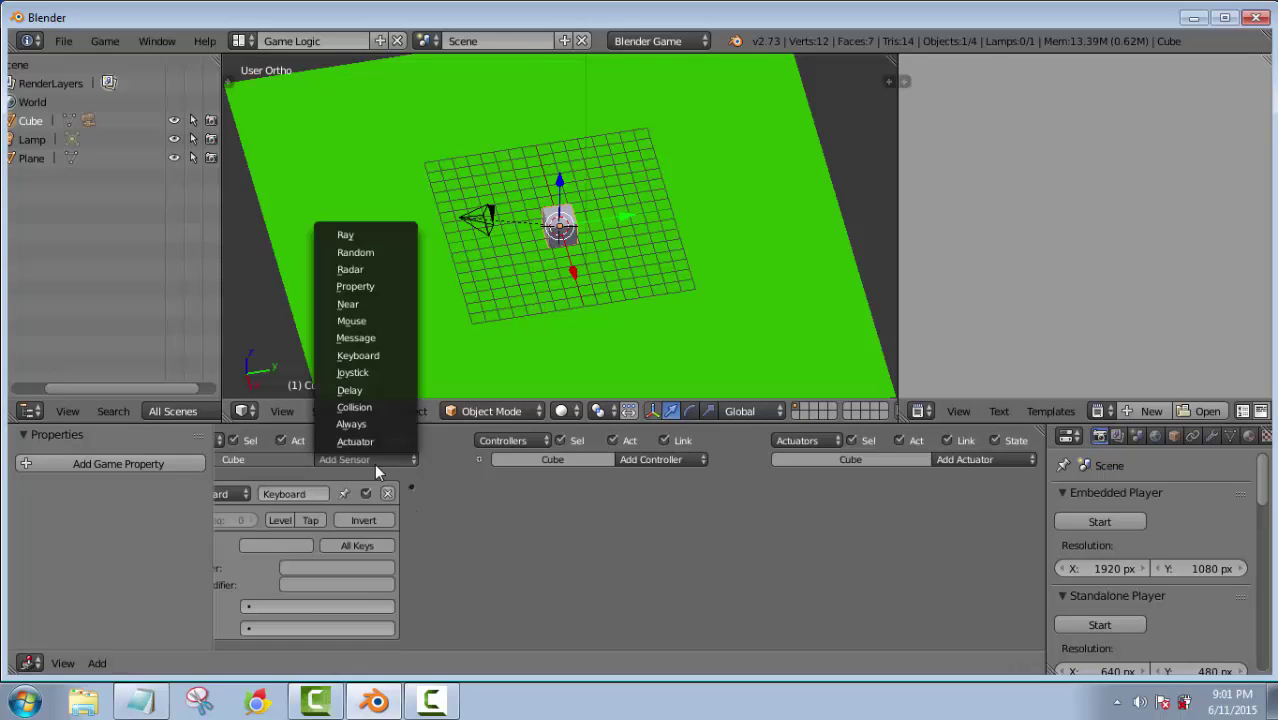
left_click(383, 355)
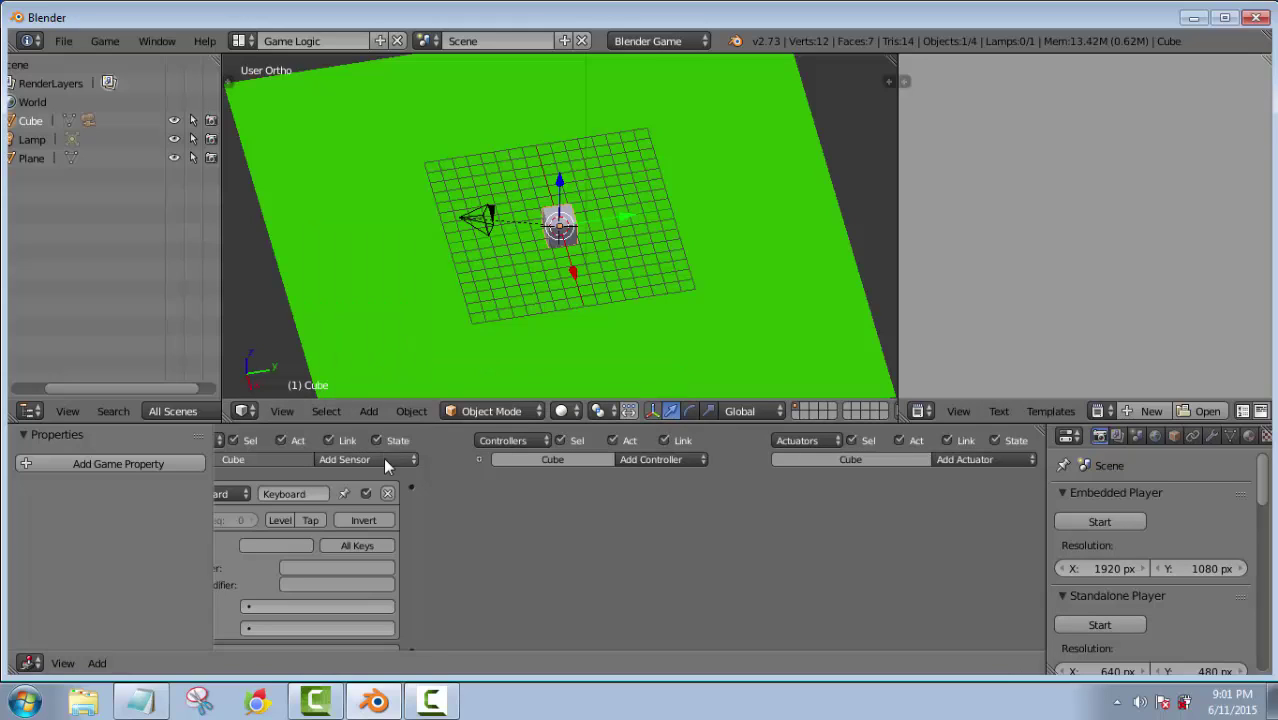
left_click(385, 460)
left_click(393, 356)
left_click(383, 459)
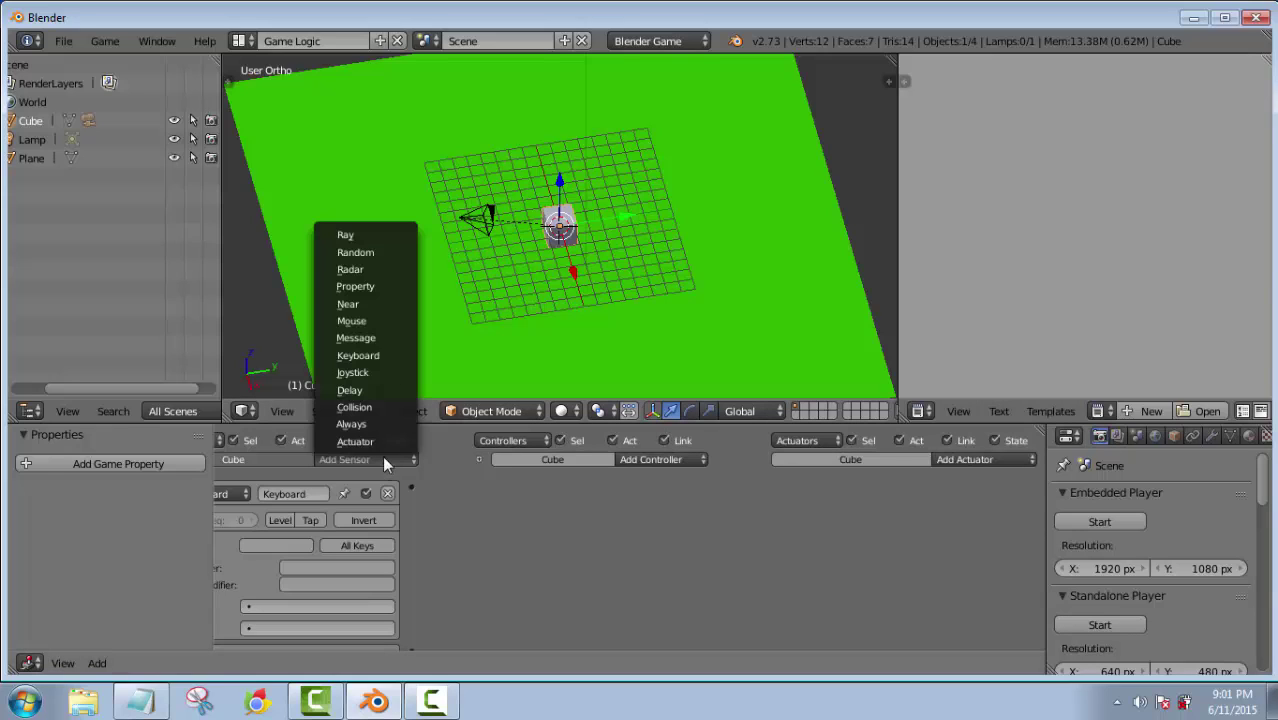
left_click(380, 356)
Assign the keys W, A, S and D to the cube's four Keyboard sensors in order
key("Home")
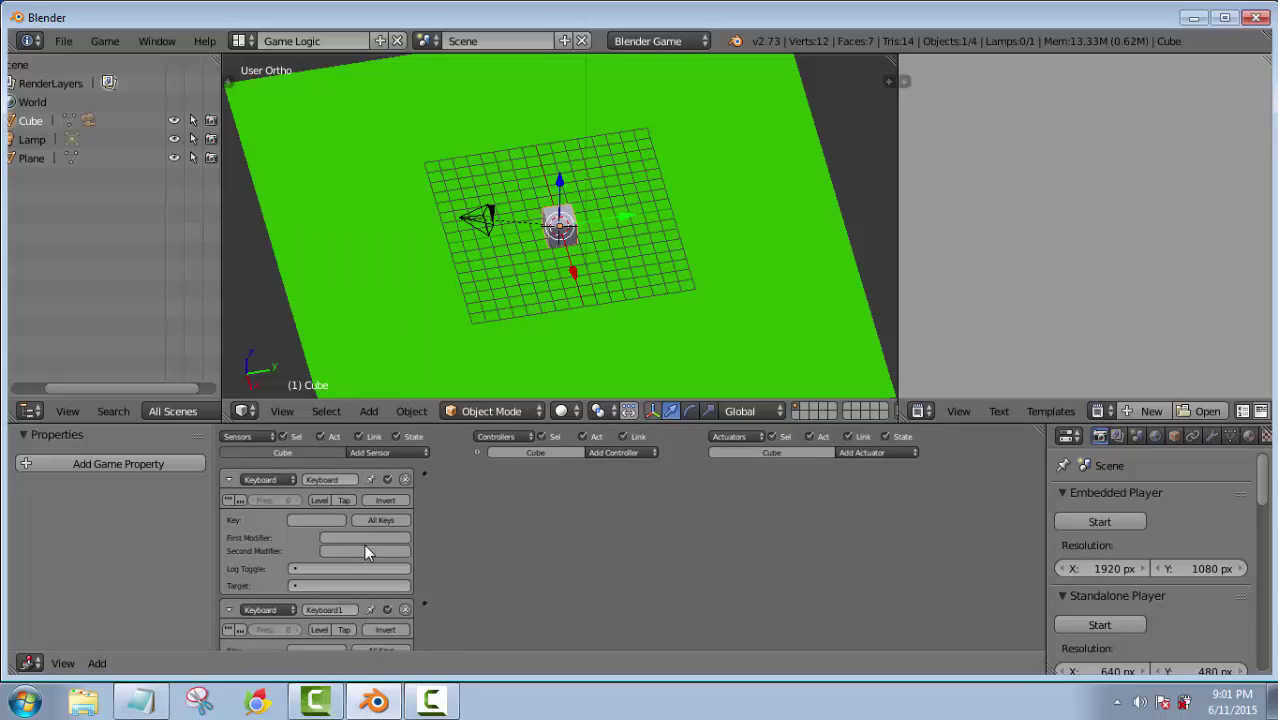
key("w")
middle_click_drag(461, 604, 452, 492)
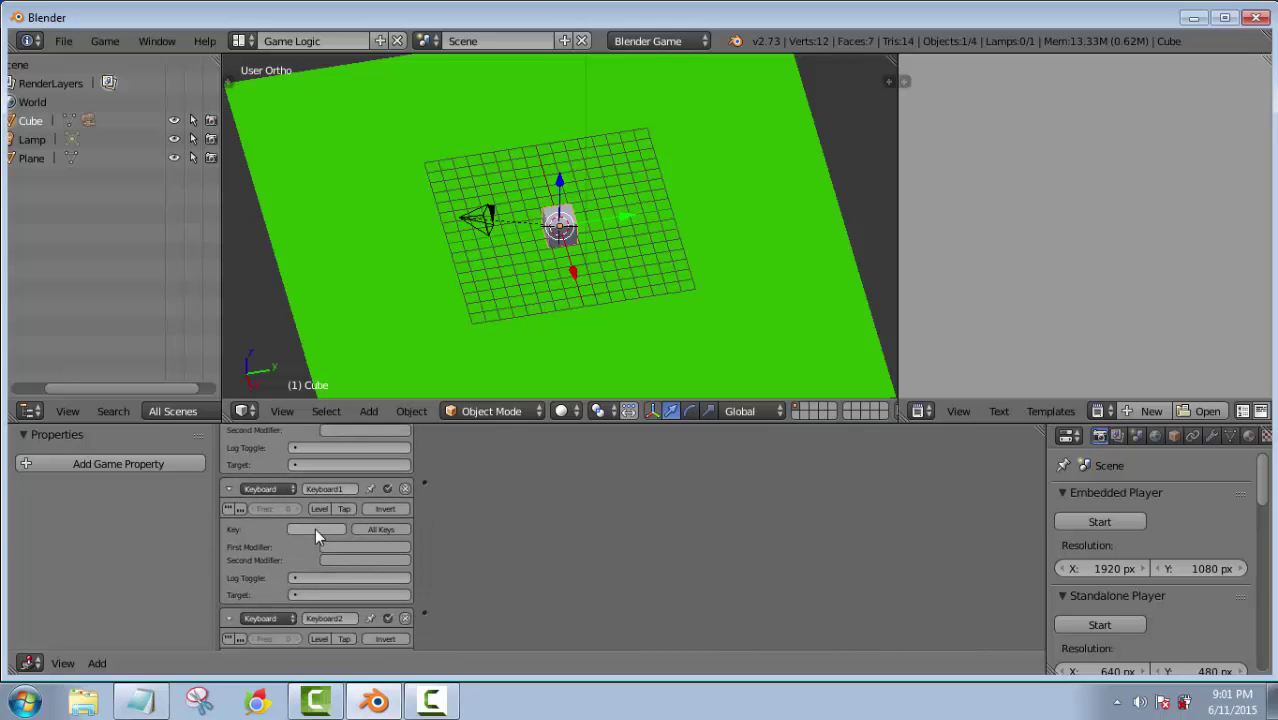
scroll(470, 545, "down", 3)
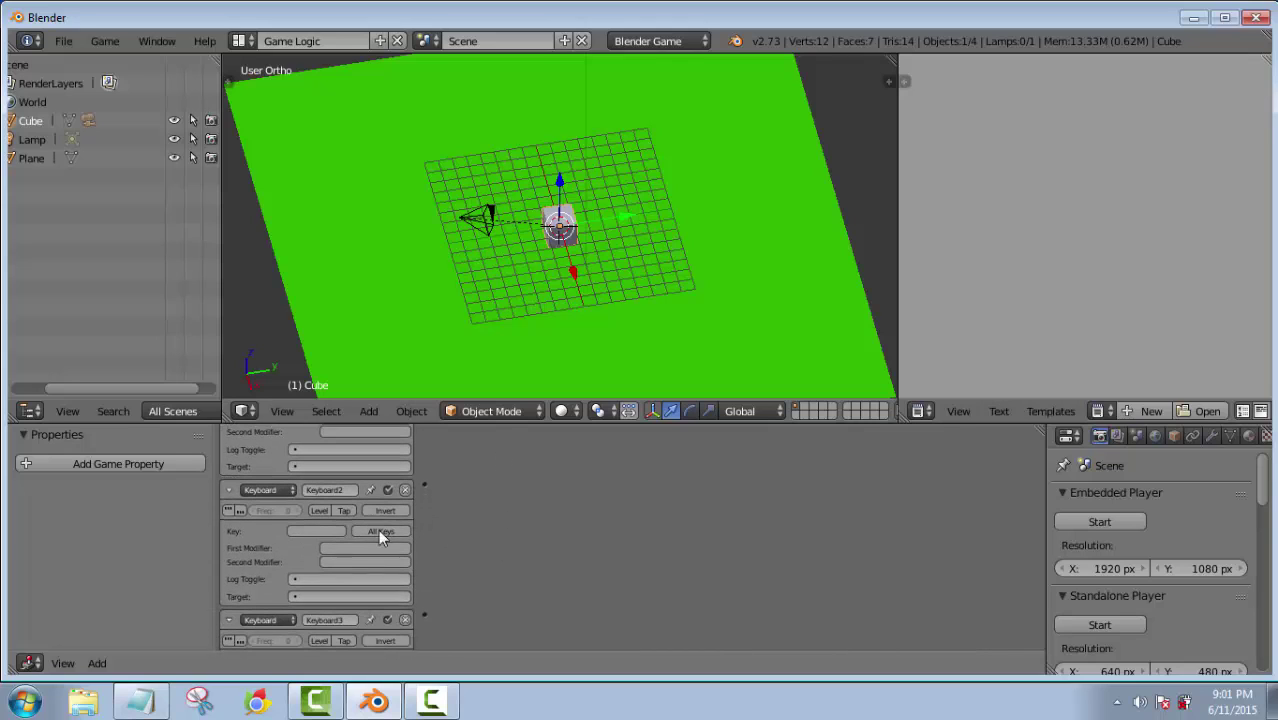
scroll(514, 592, "down", 3)
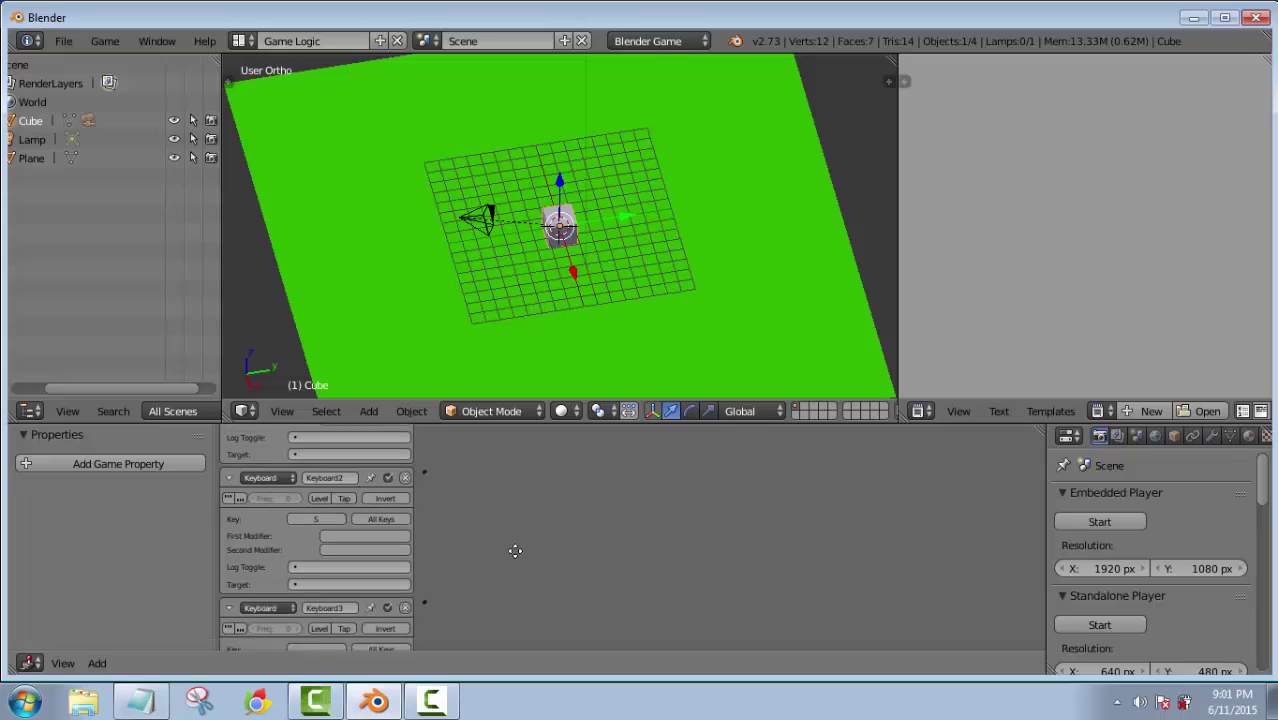
key("d")
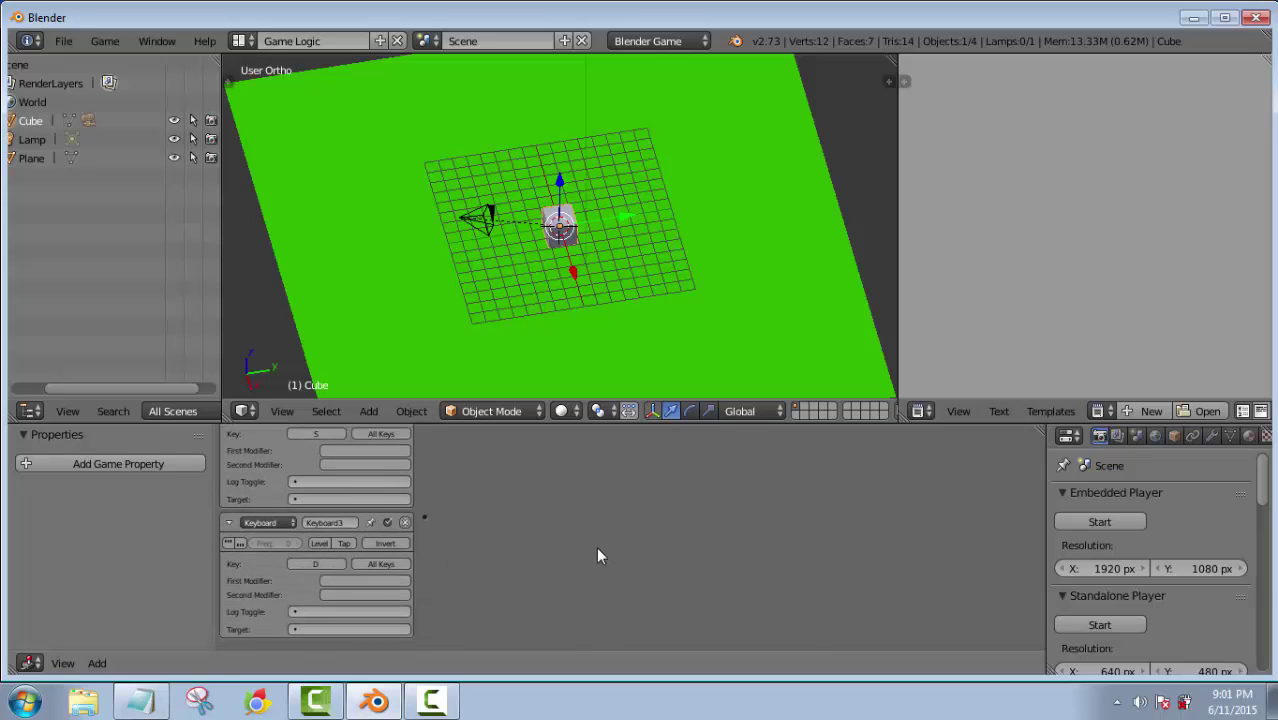
scroll(526, 479, "up", 6)
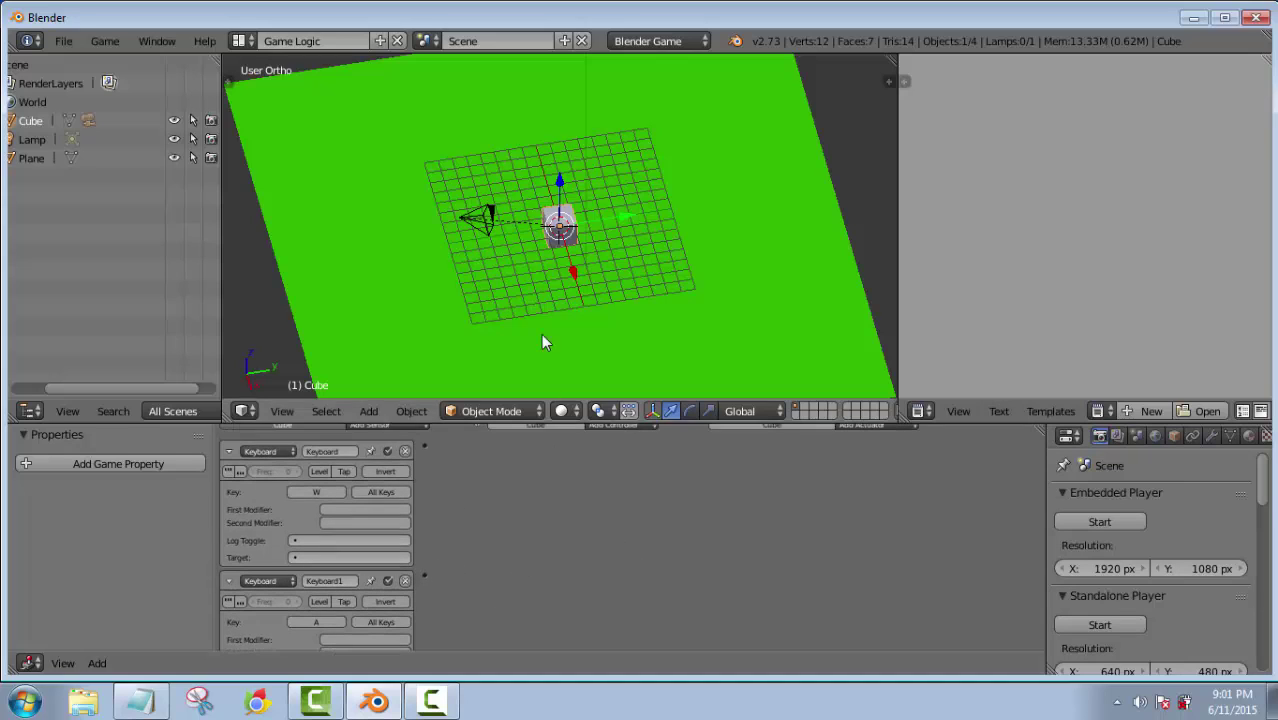
Add a Simple Motion actuator to the cube and link the W Keyboard sensor to it
scroll(642, 515, "up", 1)
left_click(895, 453)
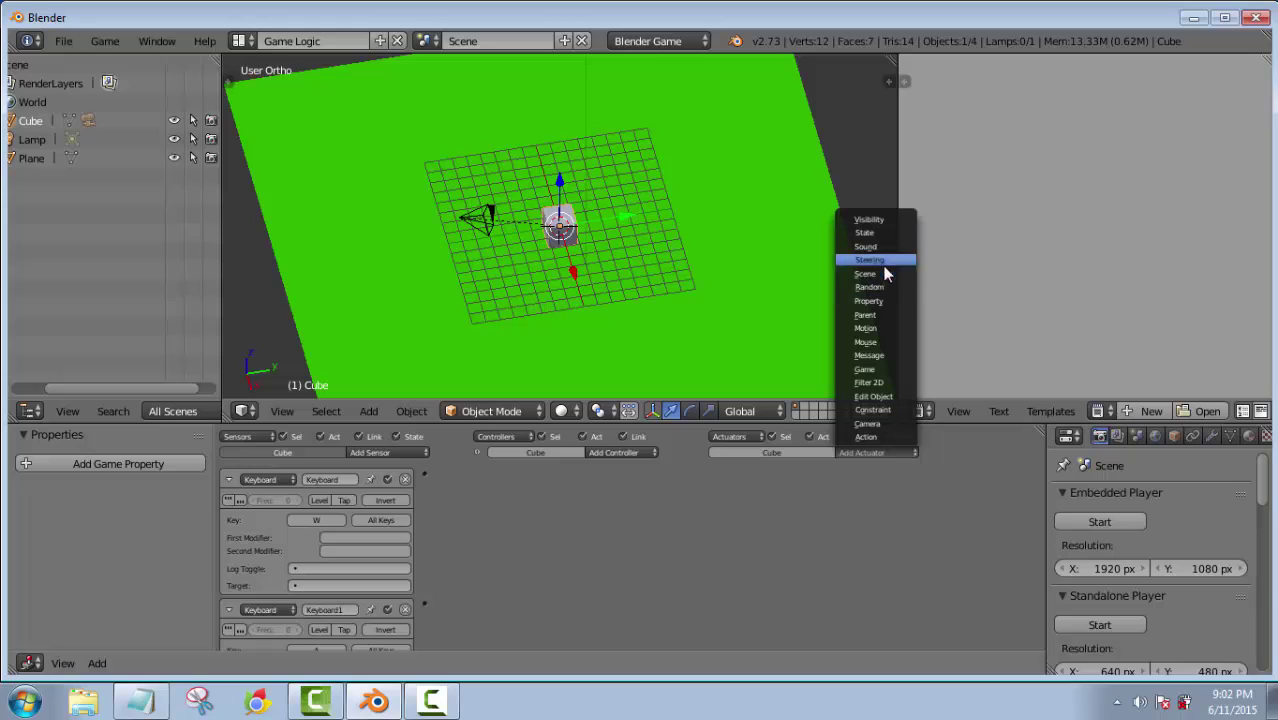
left_click(887, 332)
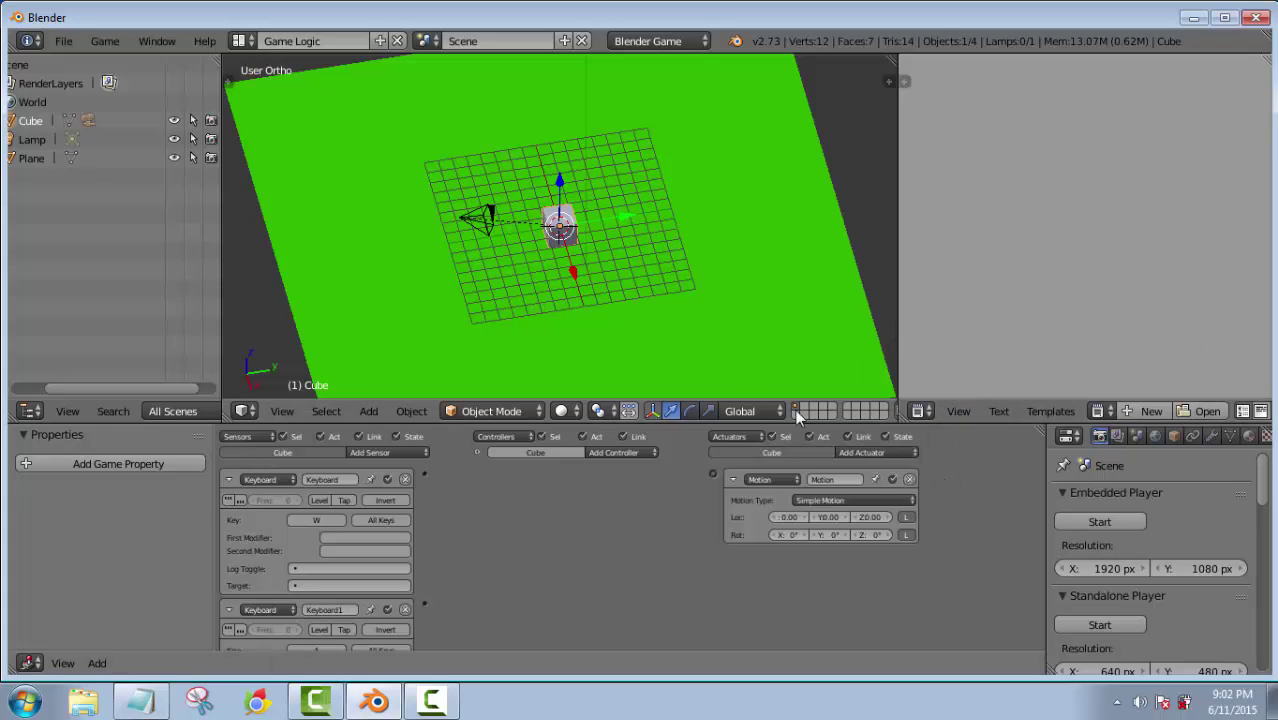
middle_click_drag(425, 214, 562, 160)
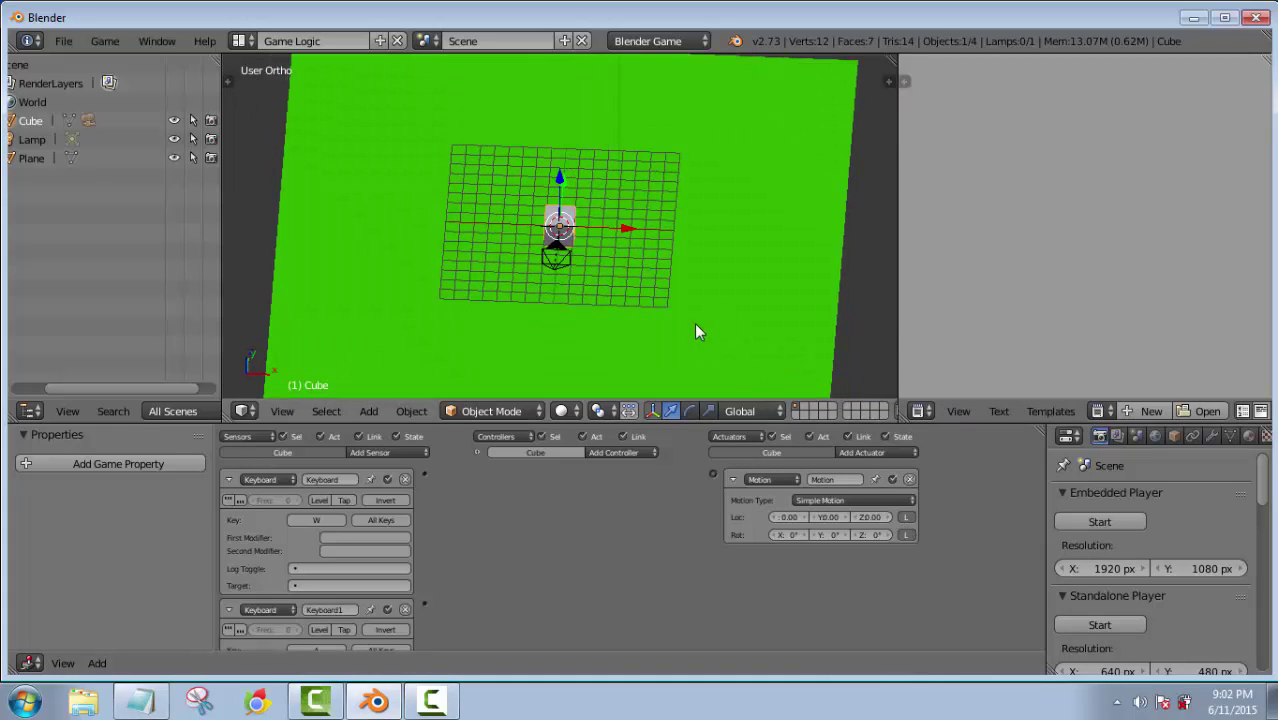
middle_click_drag(697, 332, 725, 345)
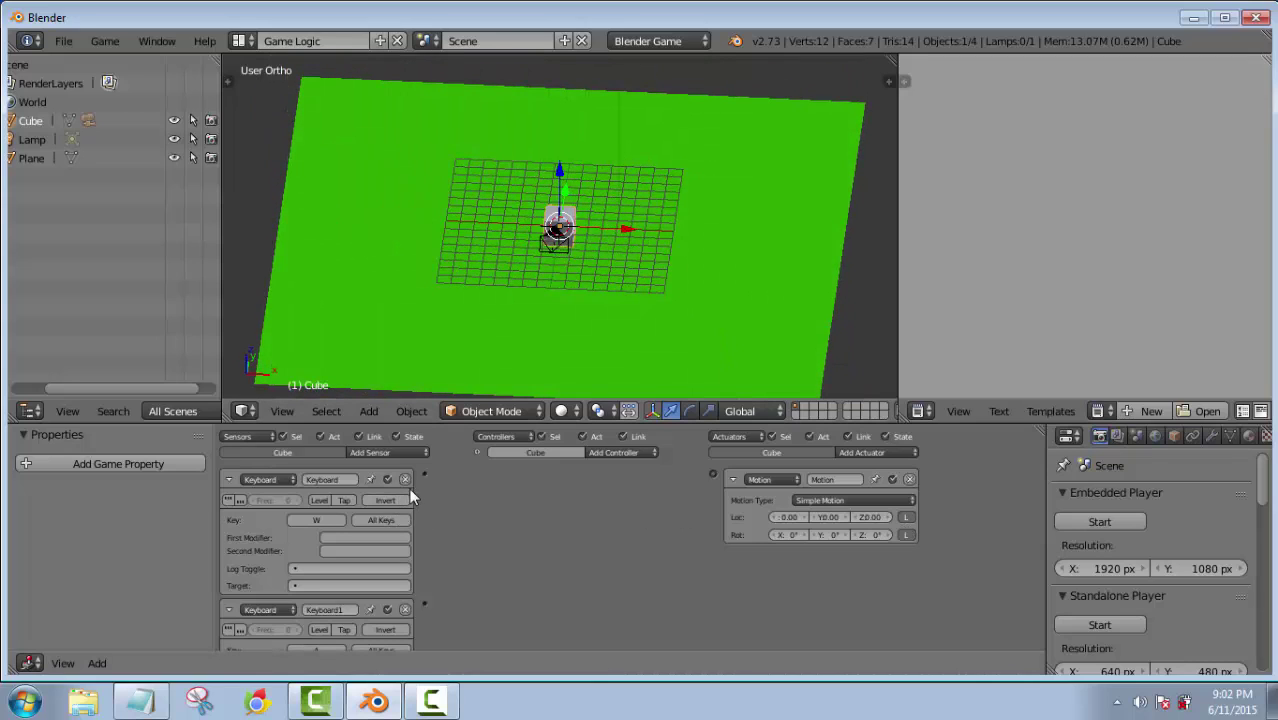
left_click_drag(424, 474, 712, 476)
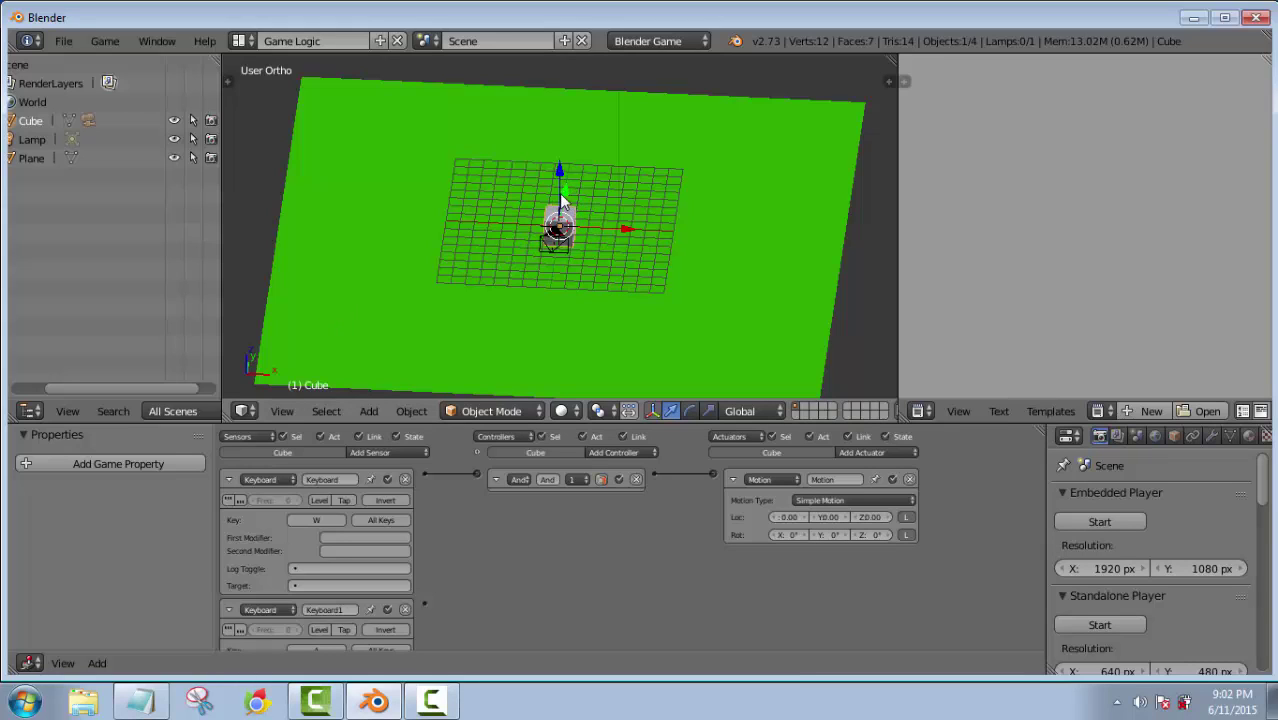
Set the Motion actuator's Y location to 0.10 and test the W key's forward movement in the running game
left_click_drag(843, 529, 850, 529)
key("p")
key("w")
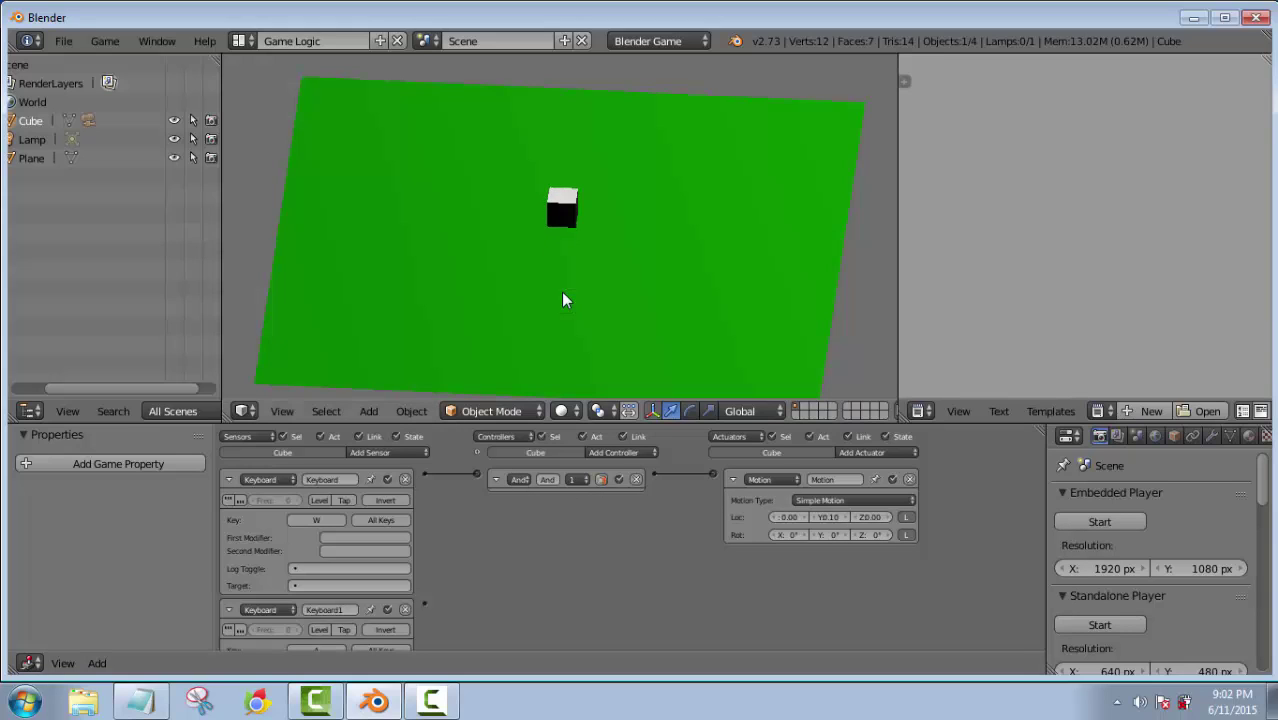
key("Escape")
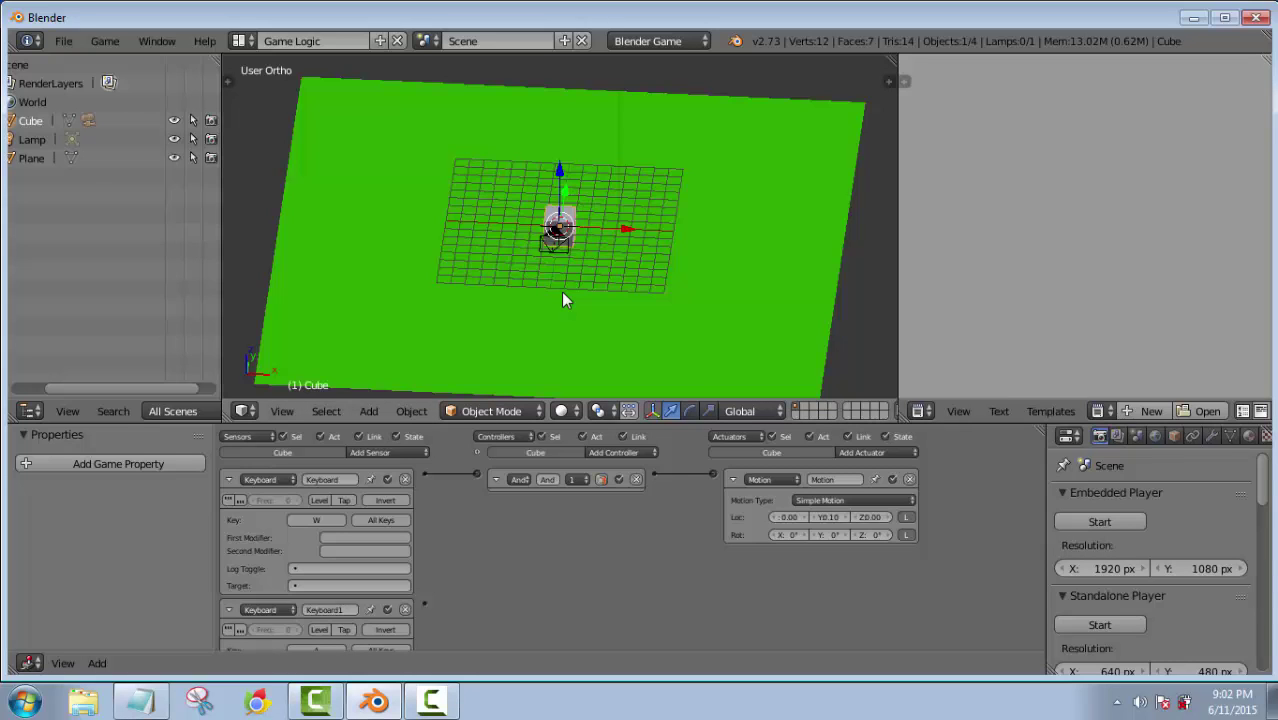
Add a second Motion actuator to the cube for the A key
scroll(656, 548, "down", 1)
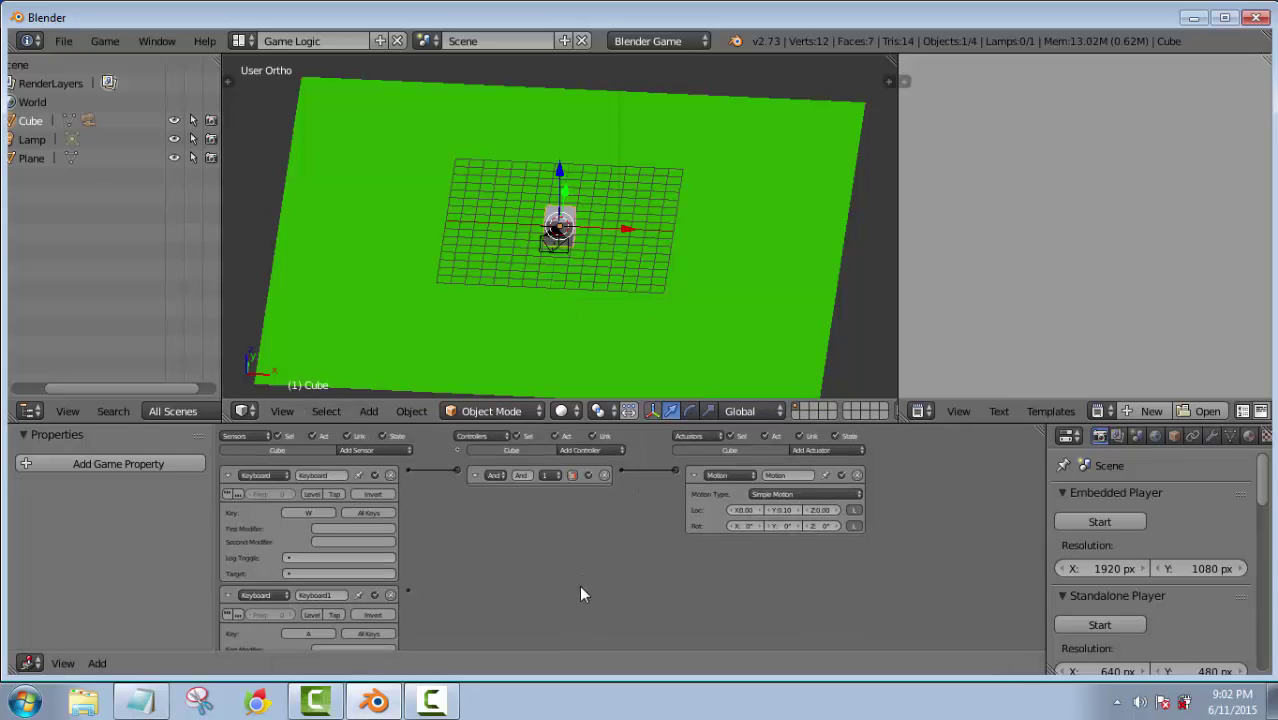
middle_click_drag(579, 585, 592, 512)
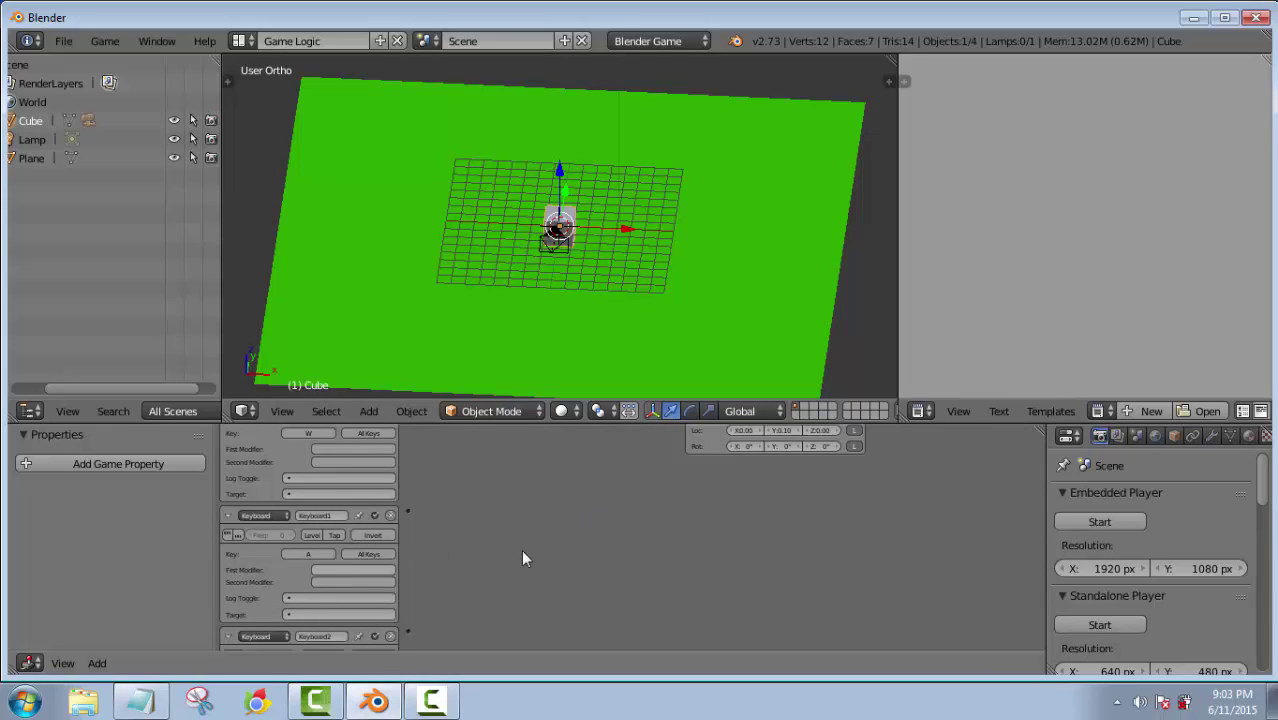
scroll(866, 545, "up", 2)
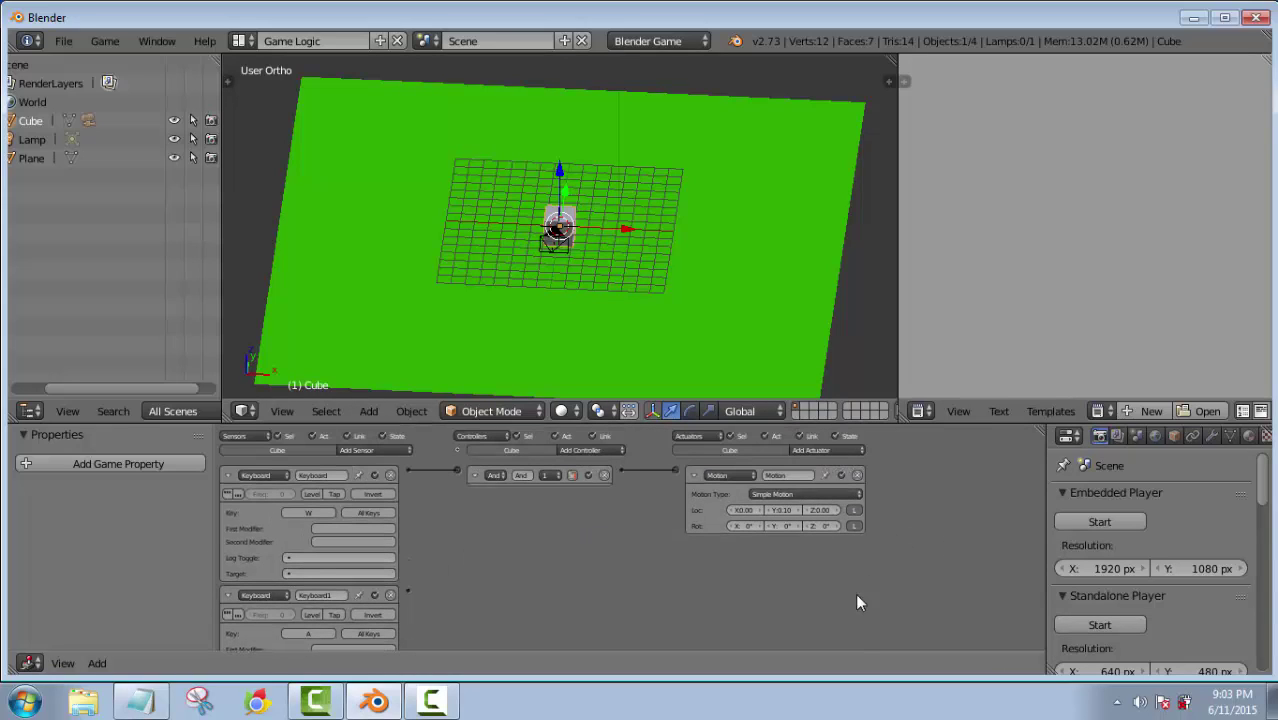
left_click(812, 448)
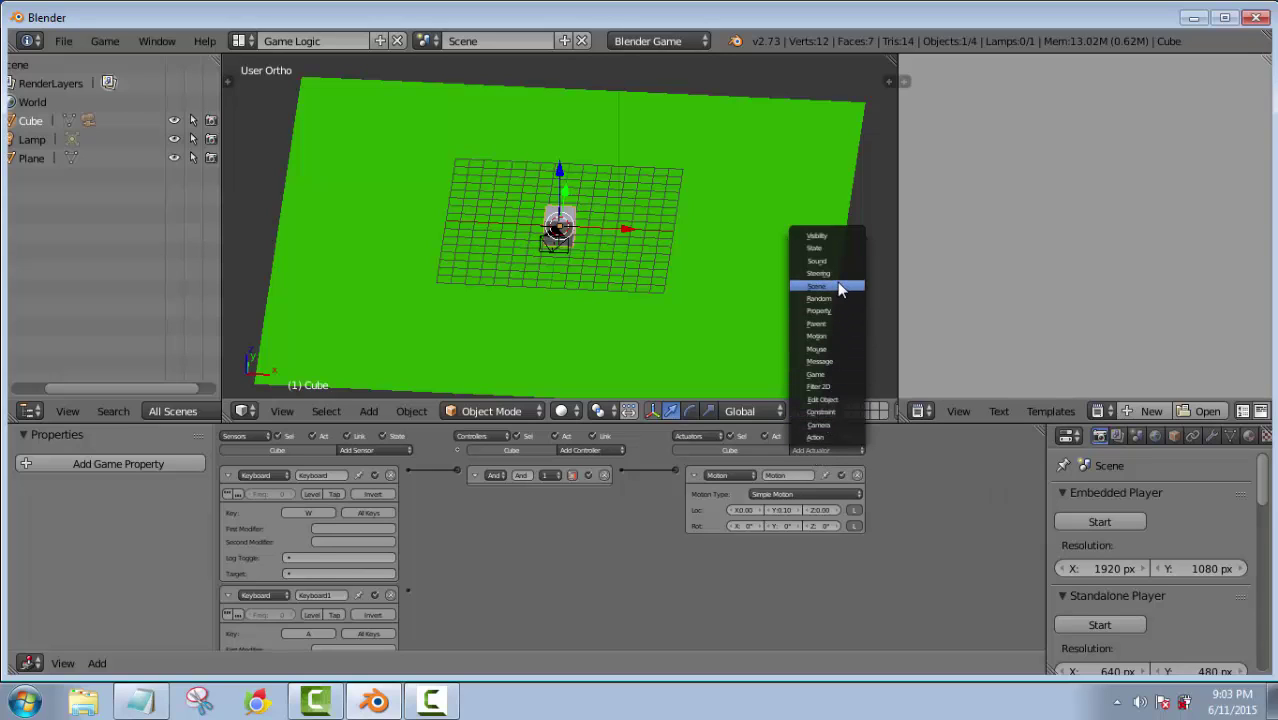
left_click(834, 336)
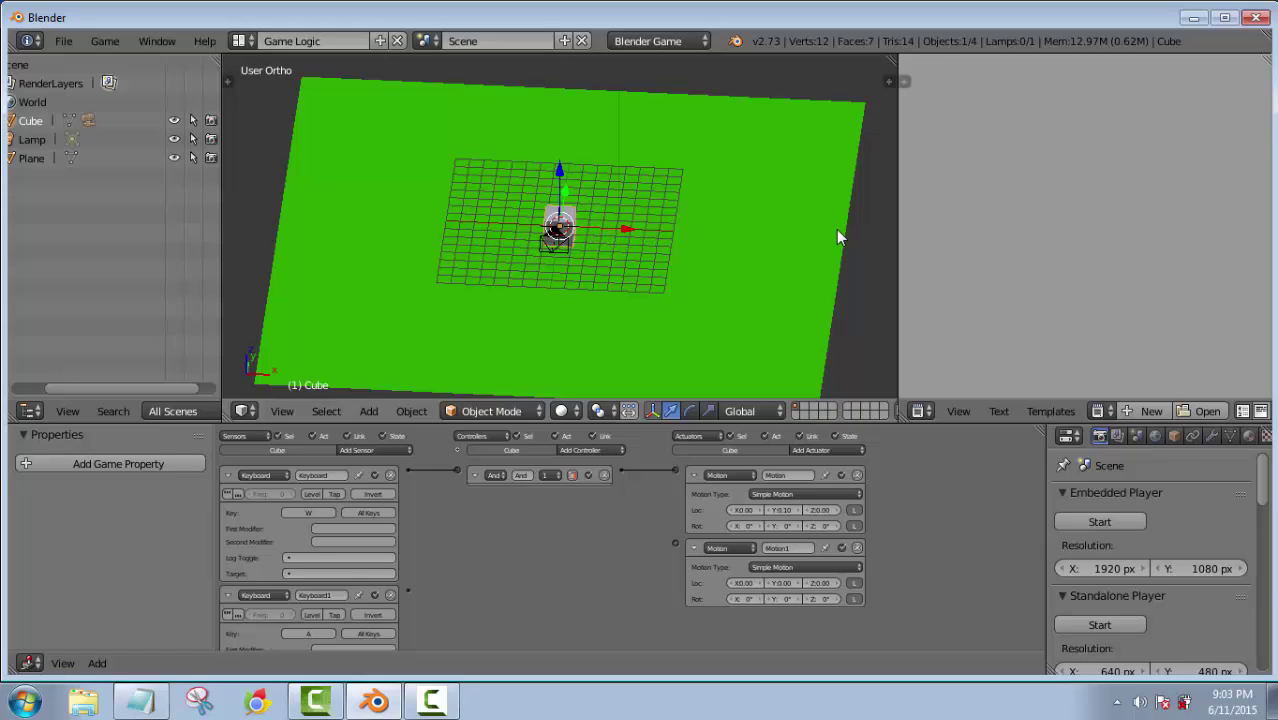
Set the second Motion actuator's X rotation to 2° and link the A Keyboard sensor to it
left_click(736, 598)
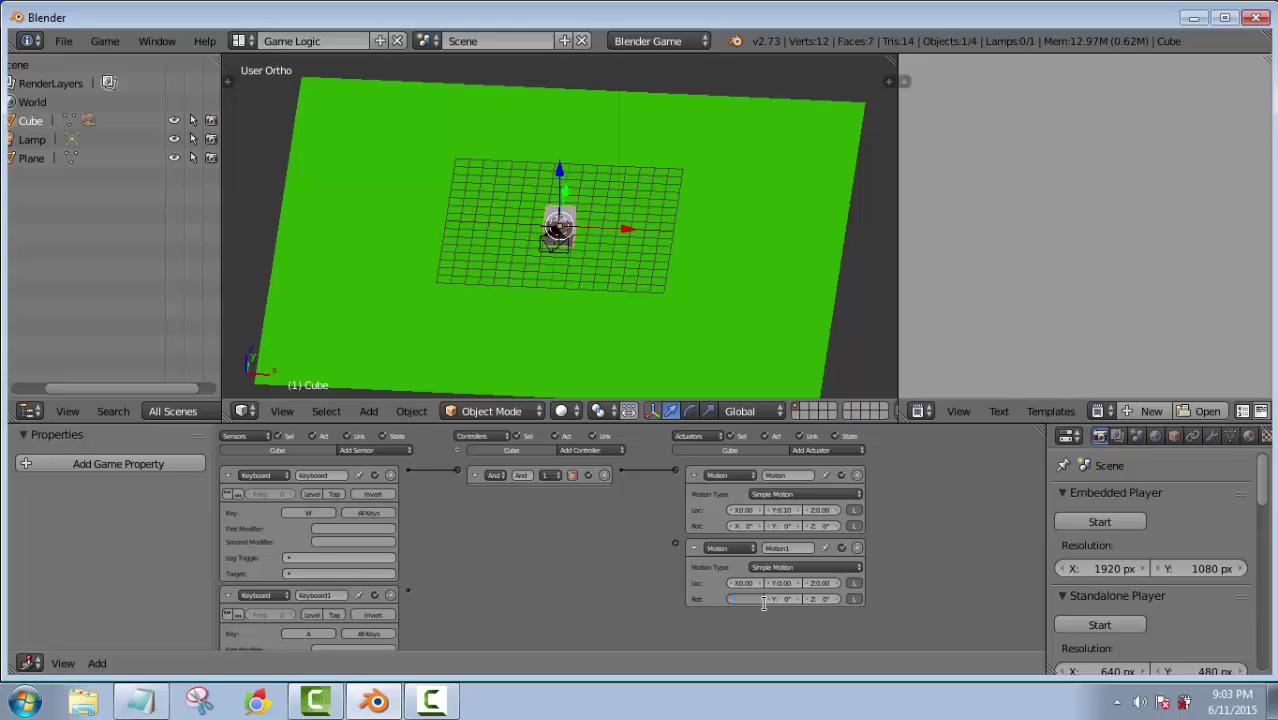
type("2")
key("Return")
left_click_drag(407, 590, 675, 544)
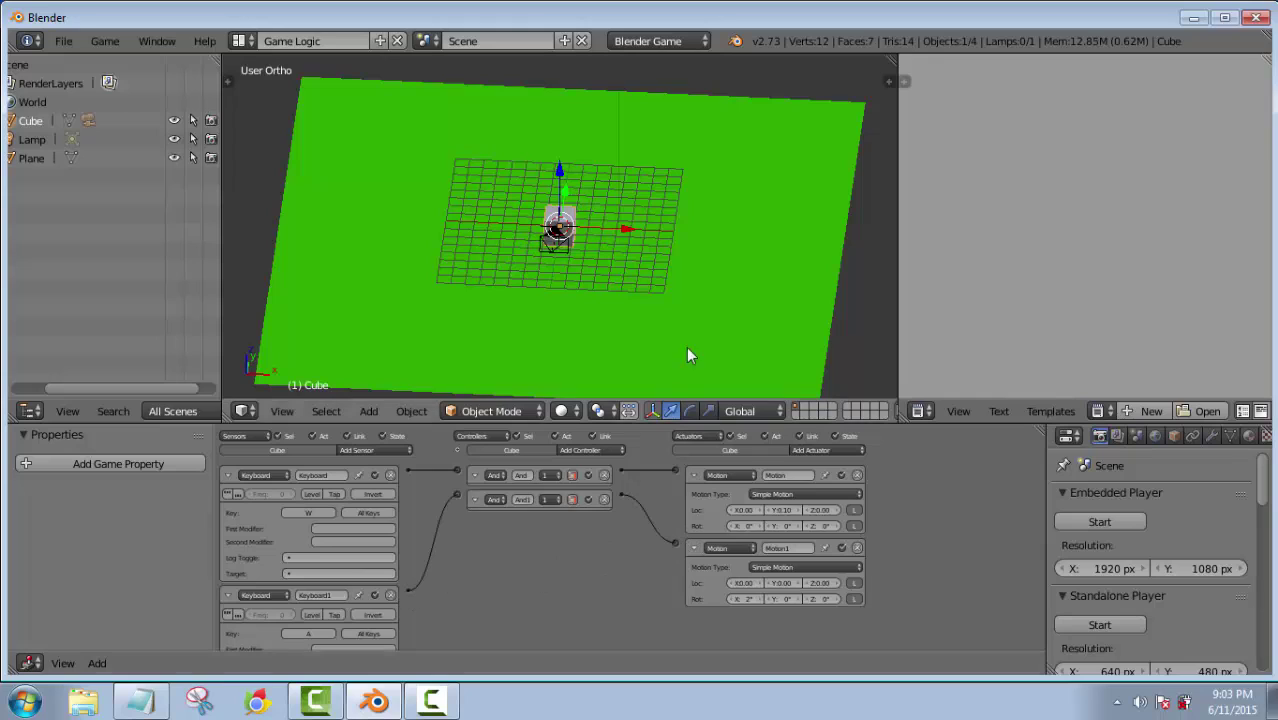
Run the game to test the cube's rotation with the A key, then stop it and inspect the cube's axes
key("p")
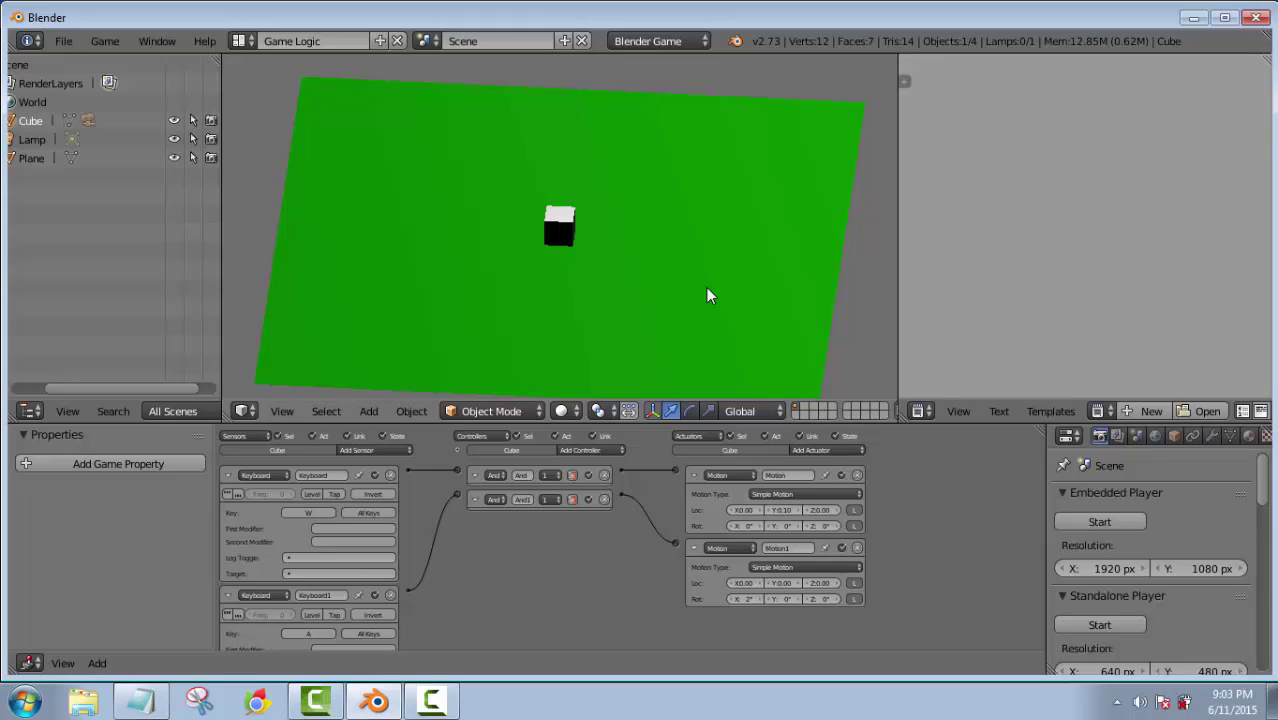
key("a")
key("Escape")
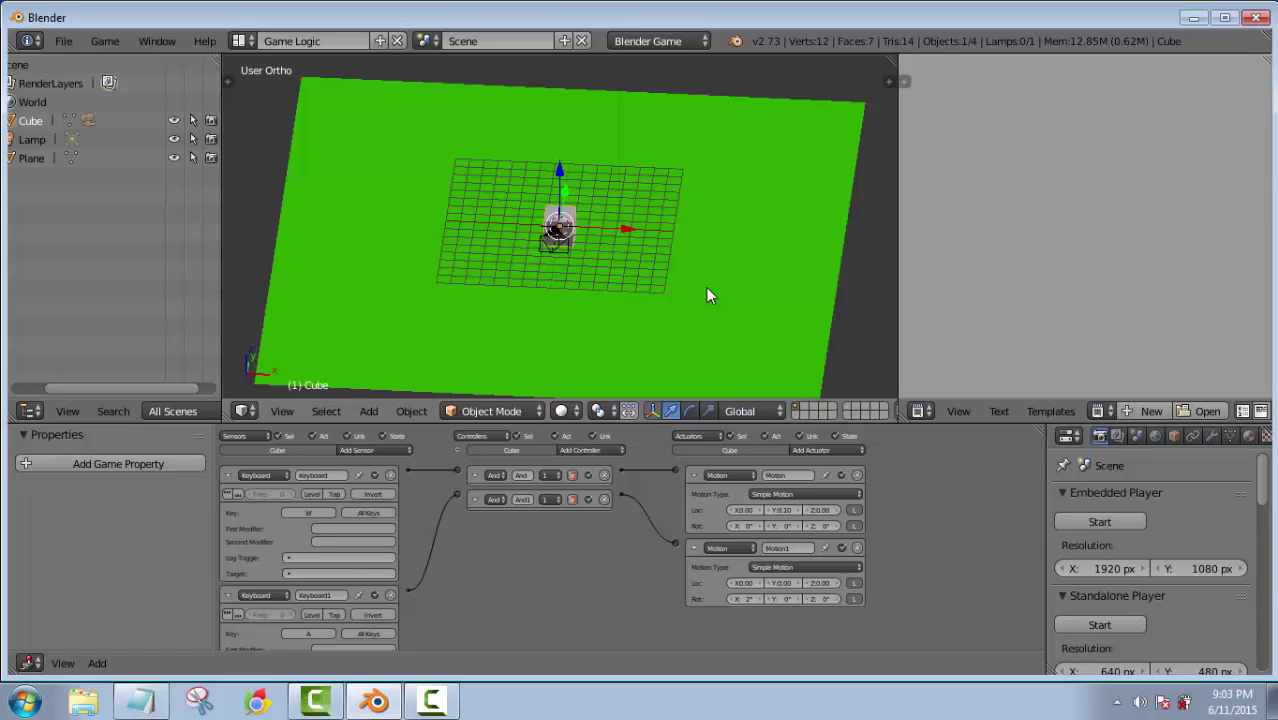
mouse_move(706, 287)
middle_mouse_down()
mouse_move(721, 289)
mouse_move(707, 268)
mouse_move(720, 271)
middle_mouse_up()
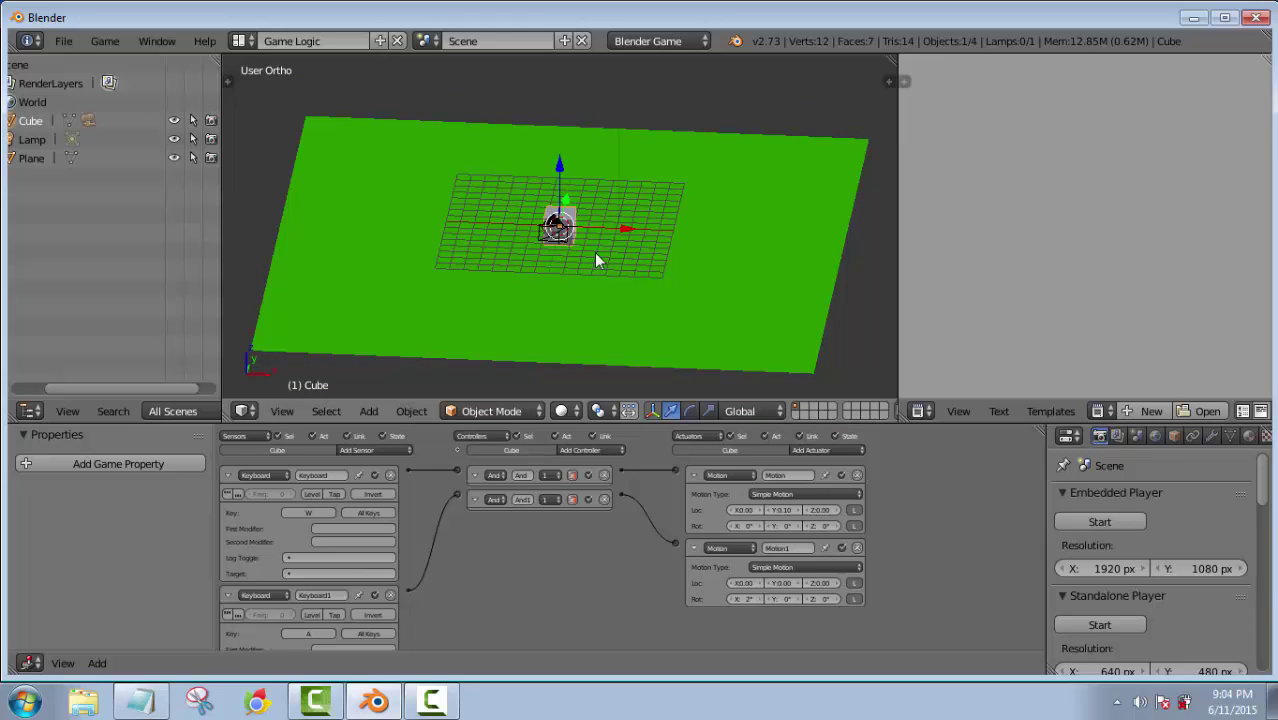
Keep the second Motion actuator's X rotation at 2° and set its Z rotation to -2°
left_click(752, 600)
key("BackSpace")
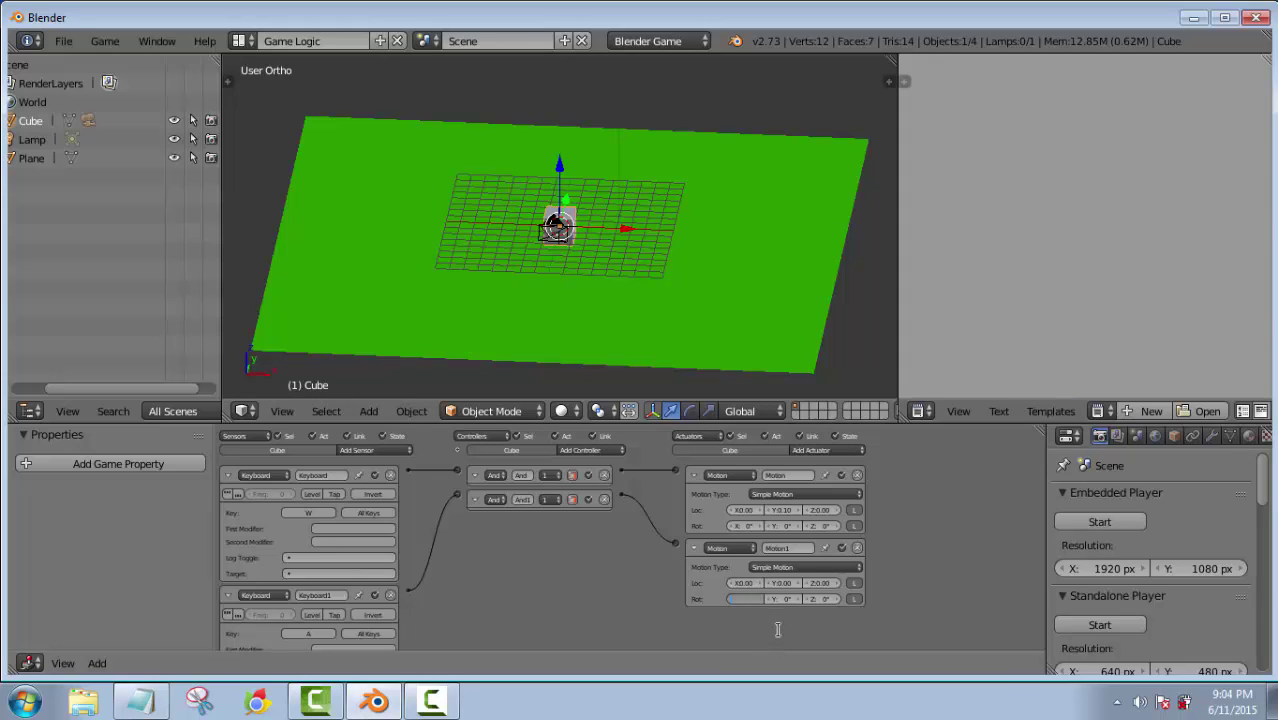
type("2")
left_click(820, 597)
type("1")
key("Return")
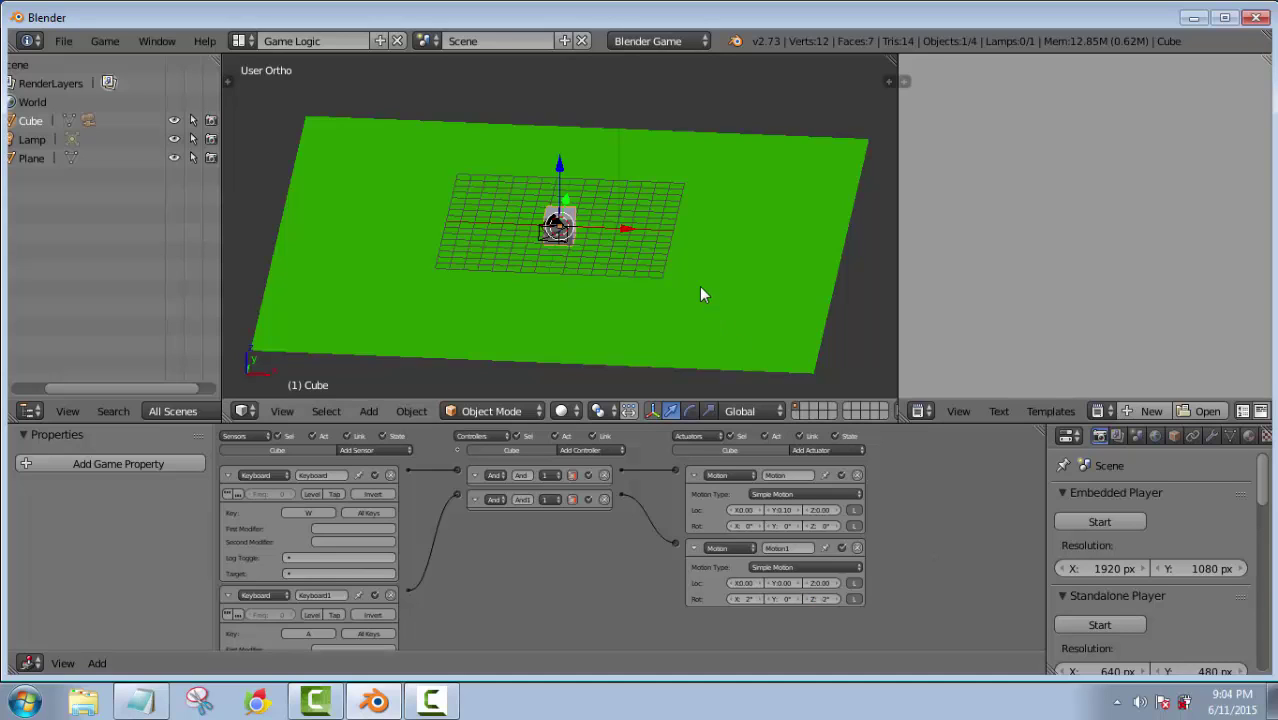
Run the game to test the cube's combined X and Z rotation with the A key, then stop it
key("p")
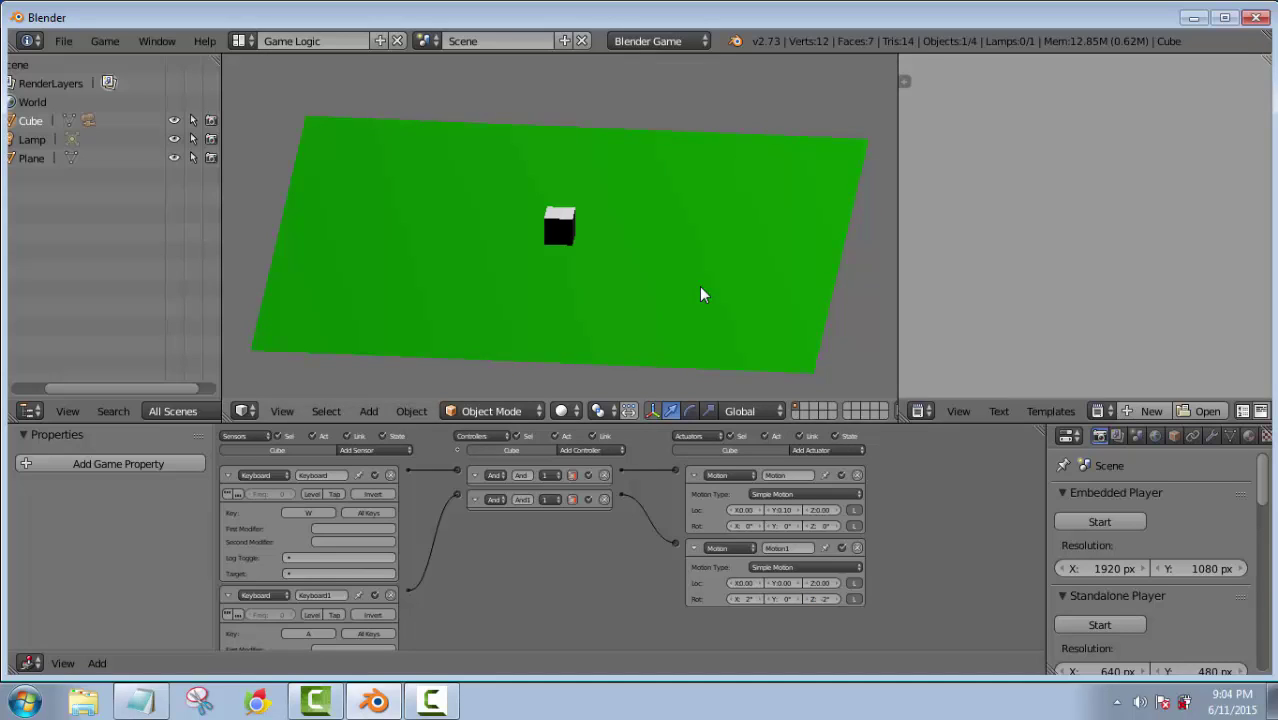
key("a")
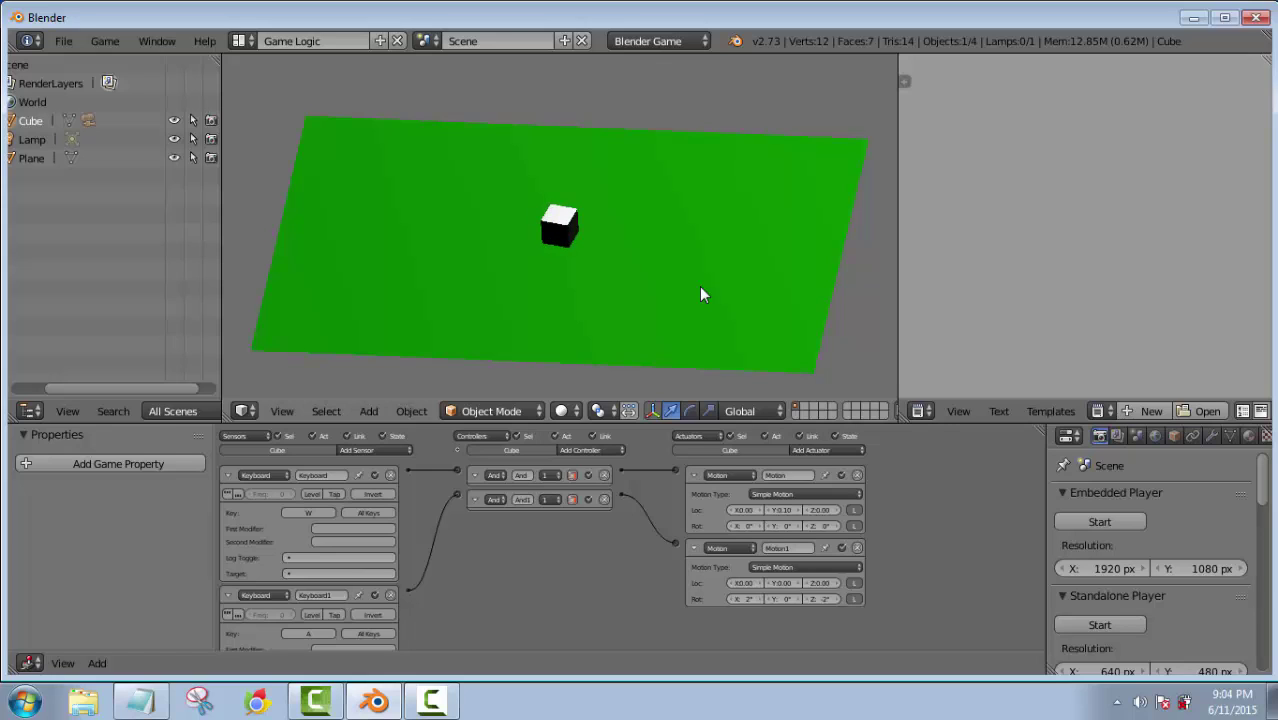
key("a")
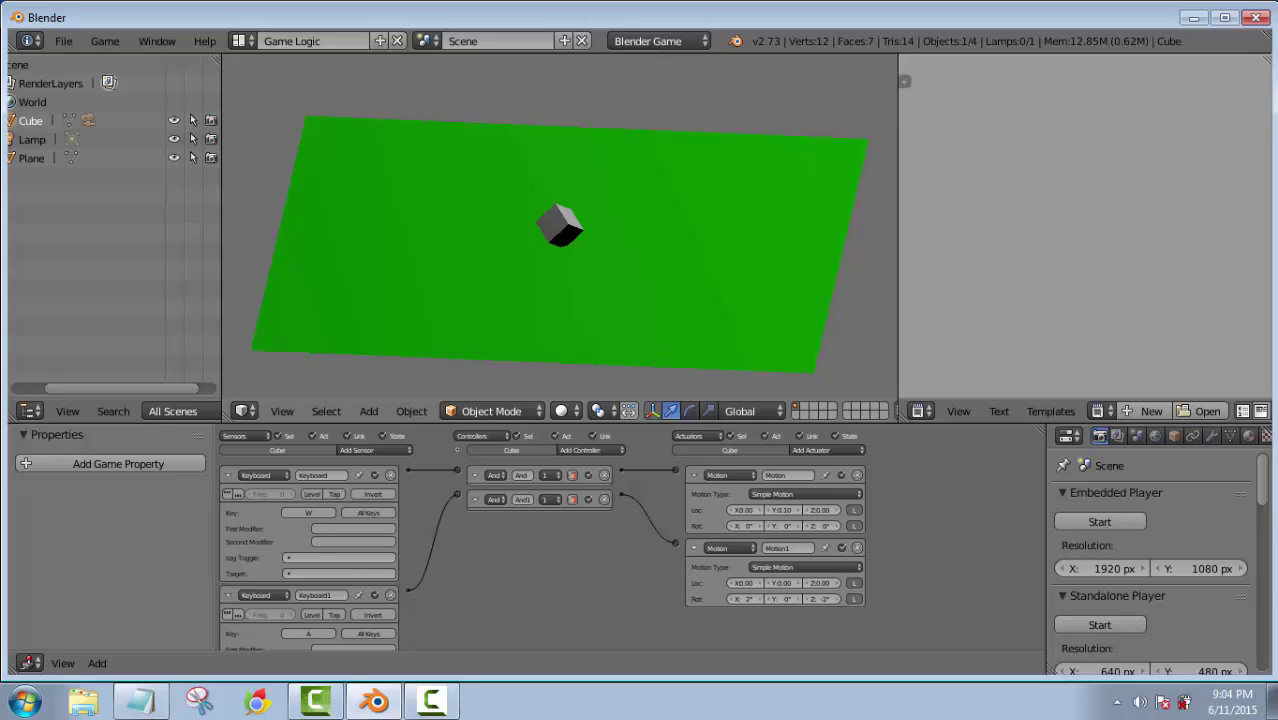
key("Escape")
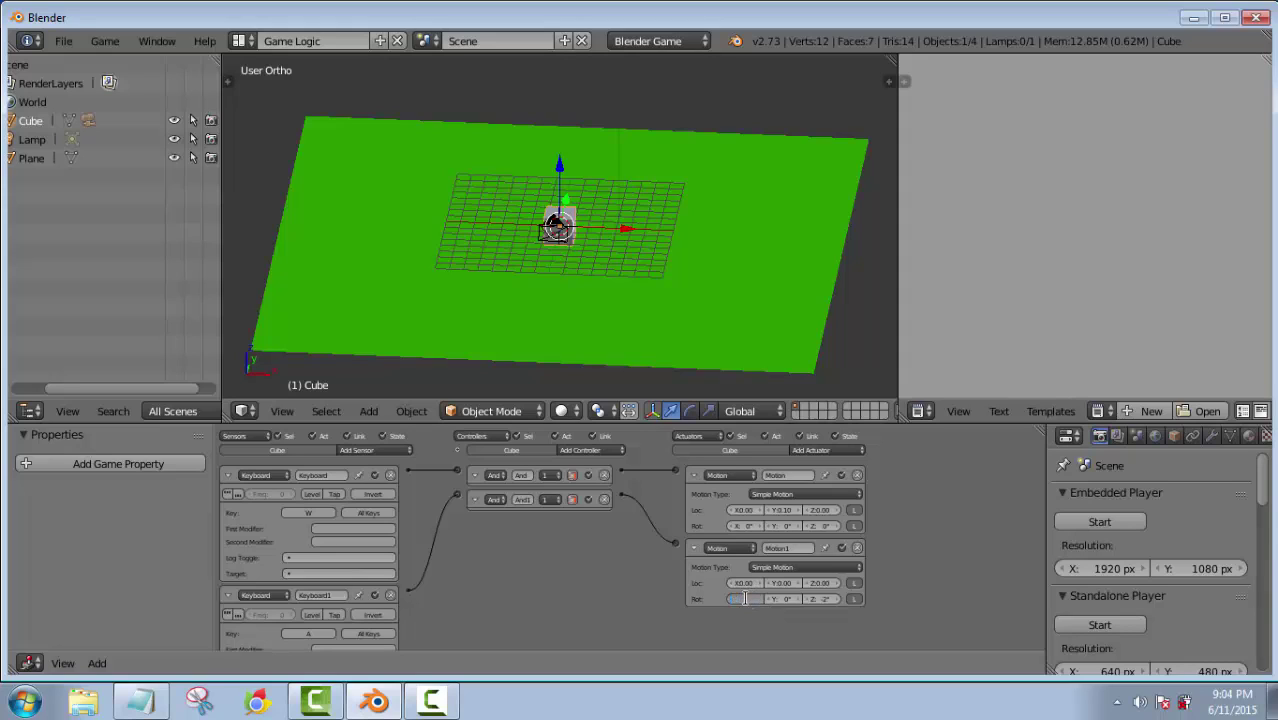
Set the second Motion actuator's X rotation to 0°
type("2")
key("Return")
left_click(741, 598)
left_click(960, 542)
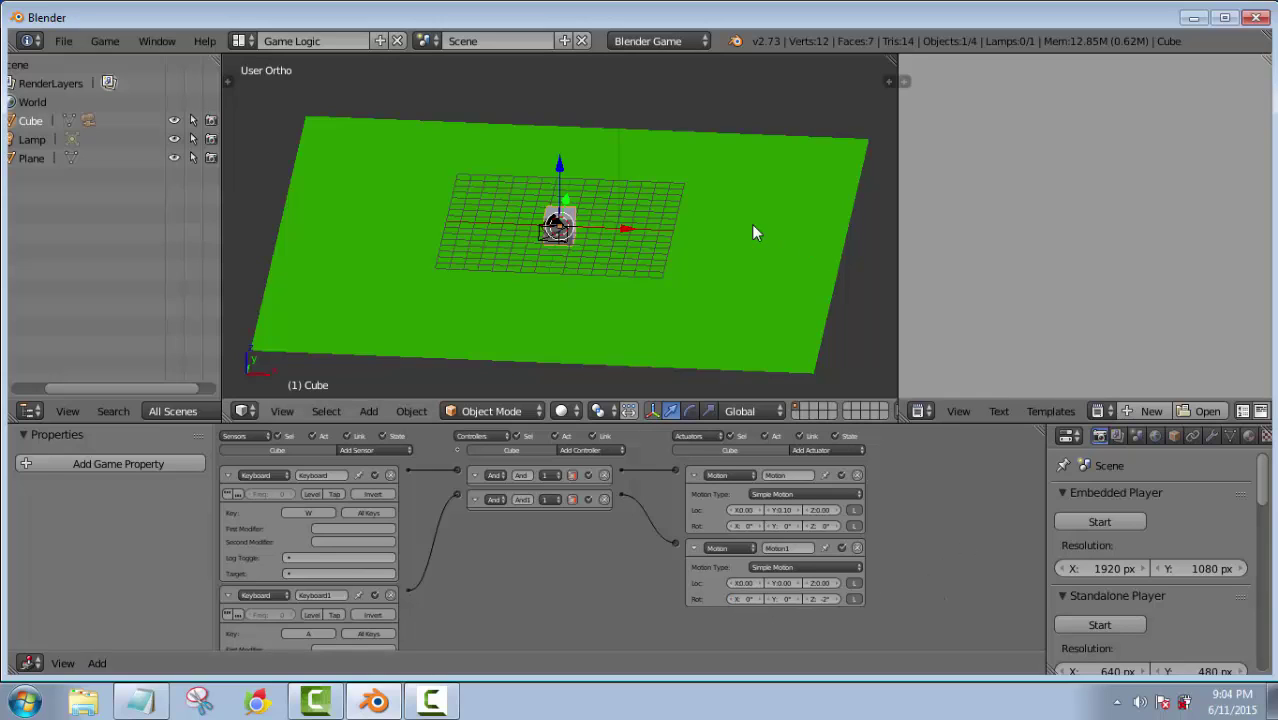
Test the cube's turning direction with the A and W keys in the running game, also viewing it from above
key("p")
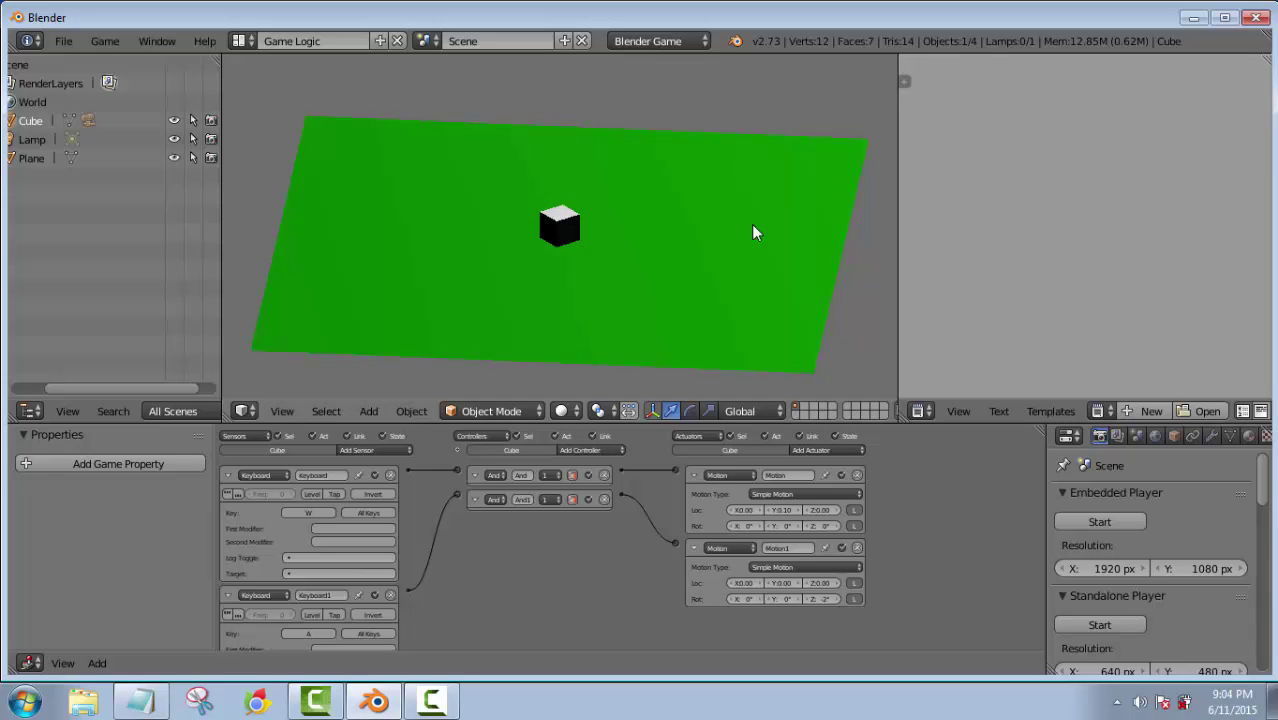
key("a")
key("Escape")
middle_click_drag(751, 224, 617, 313)
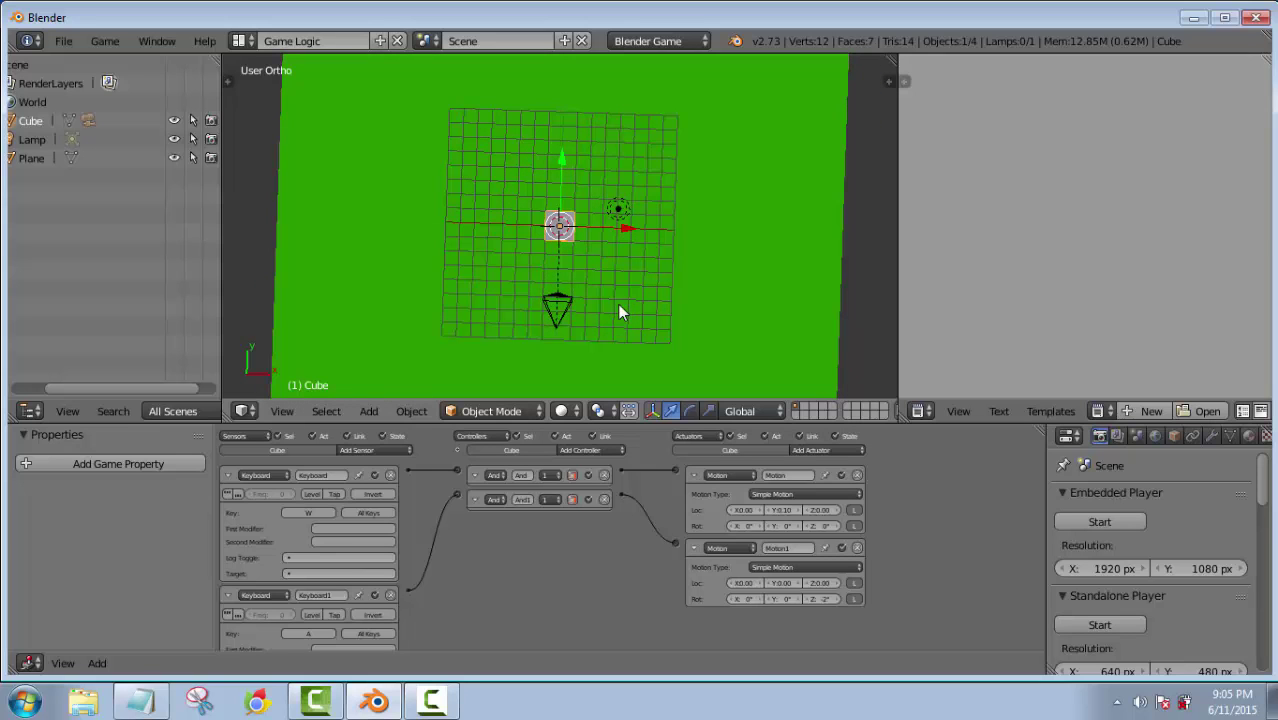
key("p")
key("w")
key("a")
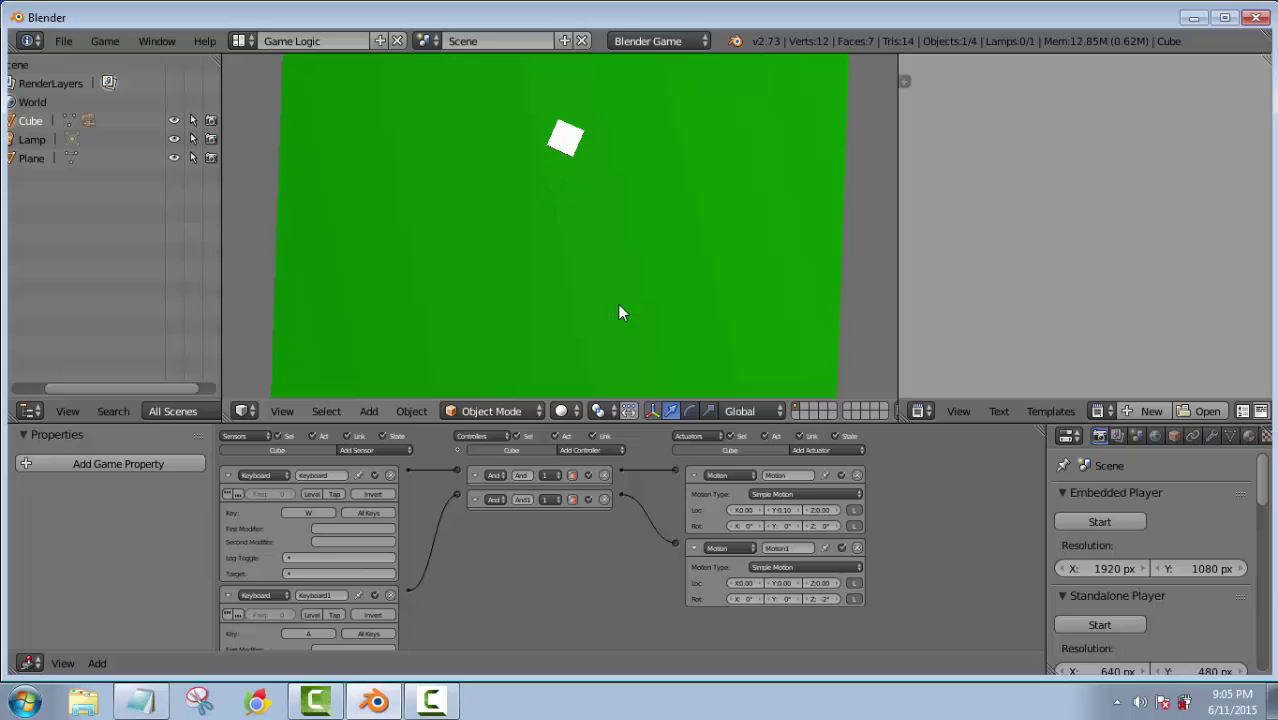
key("Escape")
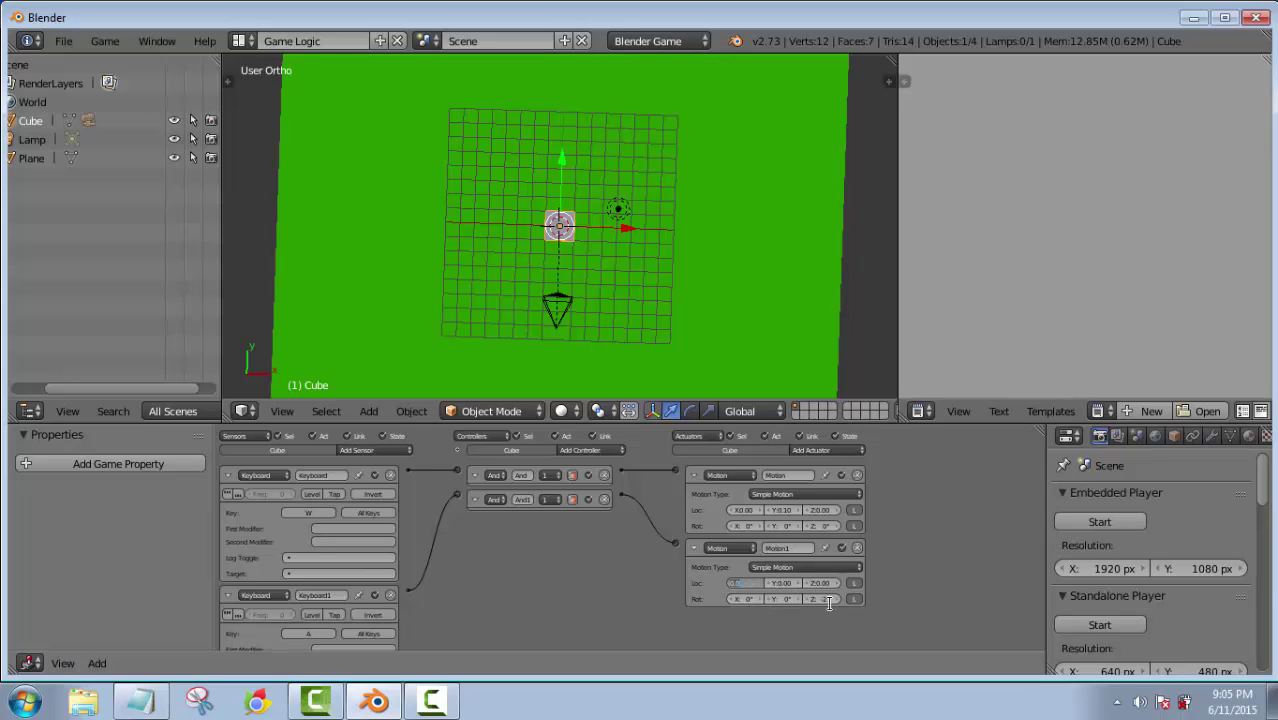
Set the second Motion actuator's Z rotation to 2° and test driving the cube with W and A in the running game
type("2")
key("Return")
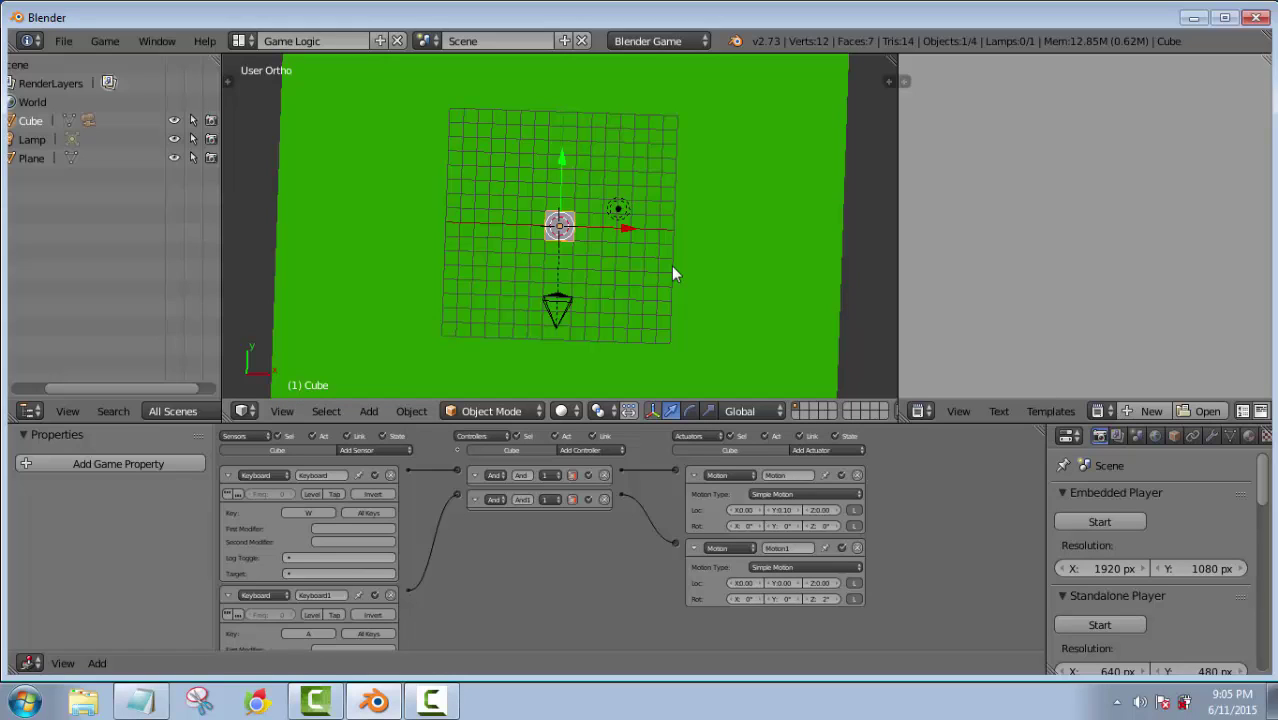
key("p")
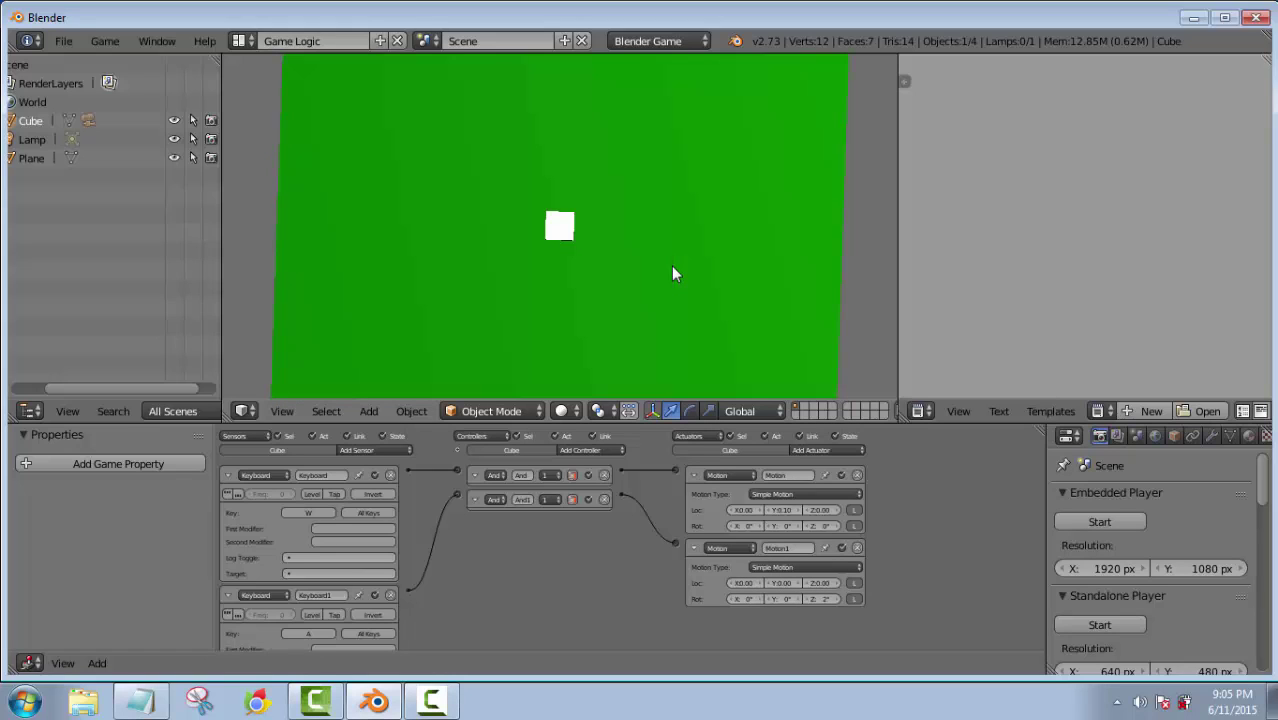
key("w")
key("a")
key("w")
key("a")
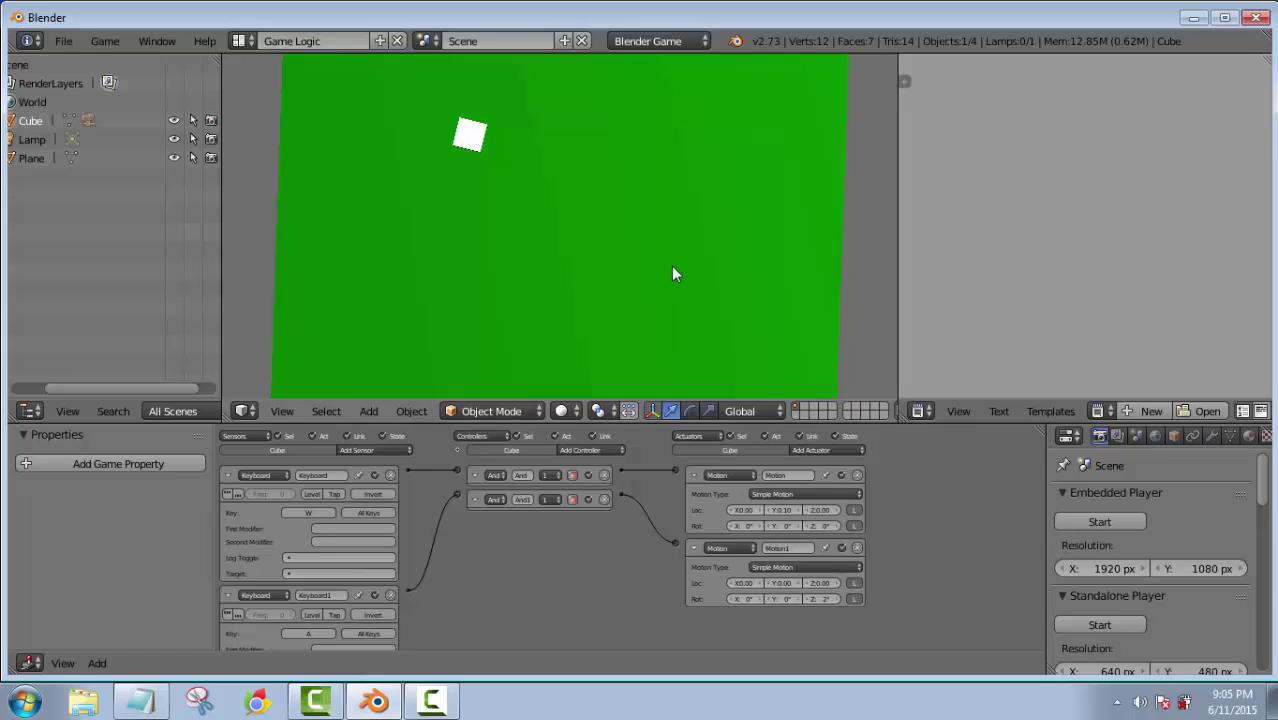
key("w")
key("a")
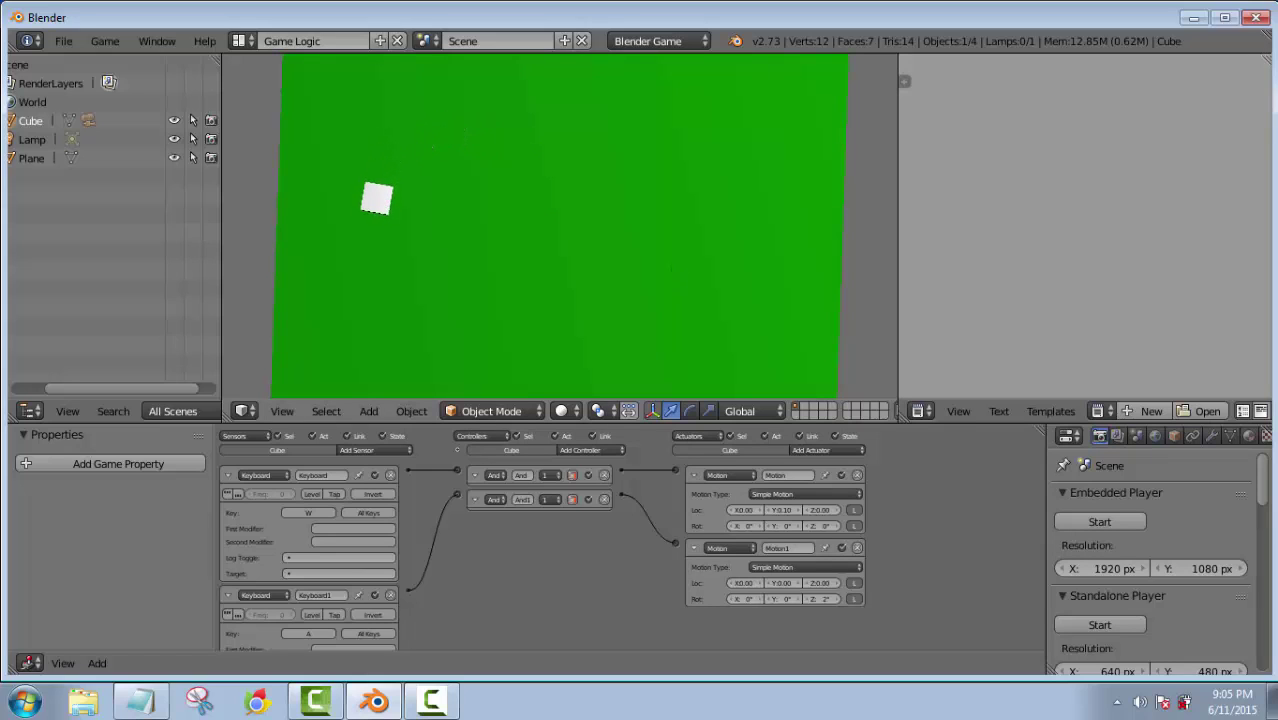
key("w")
key("a")
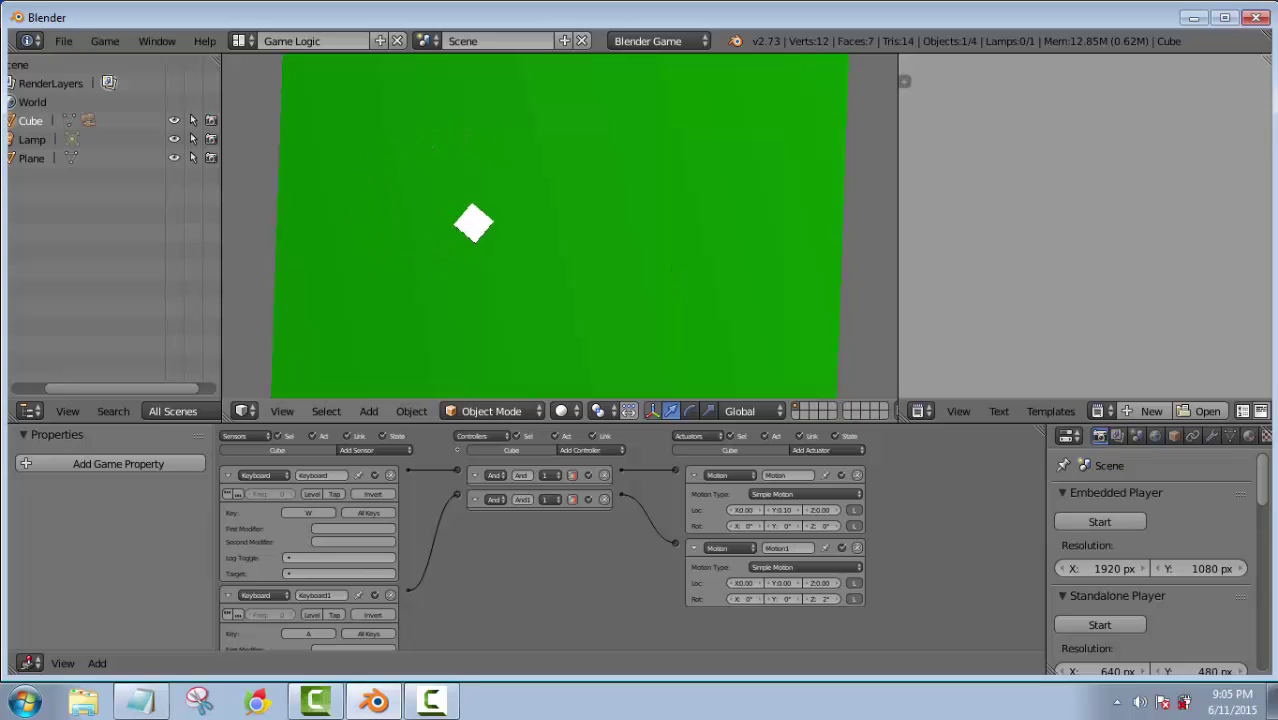
key("Escape")
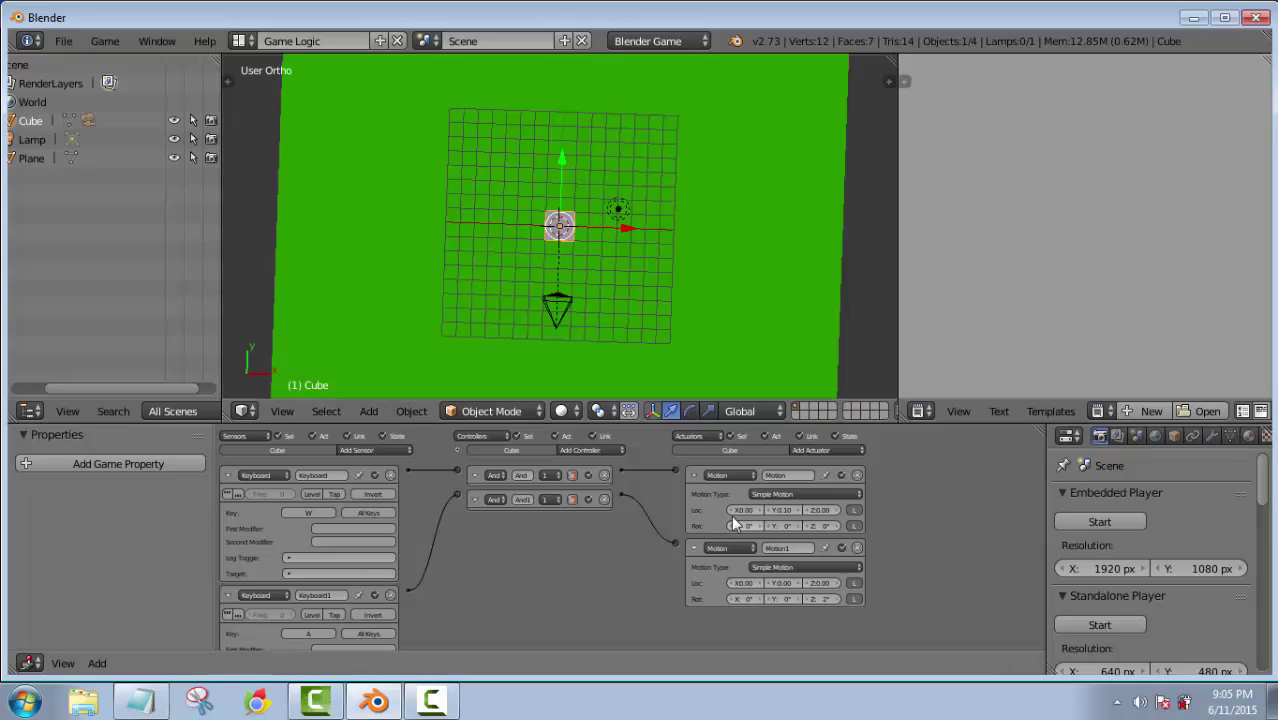
Add a third Motion actuator to the cube for the S key
scroll(573, 507, "down", 1)
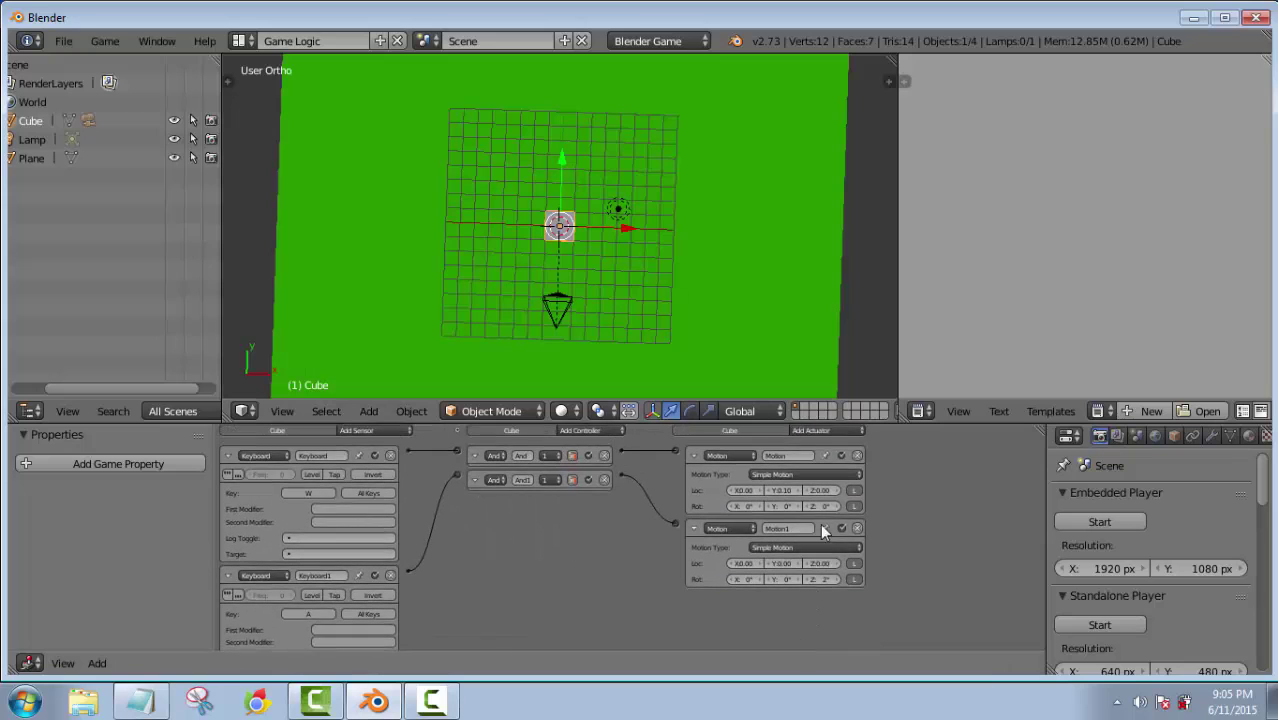
left_click(830, 431)
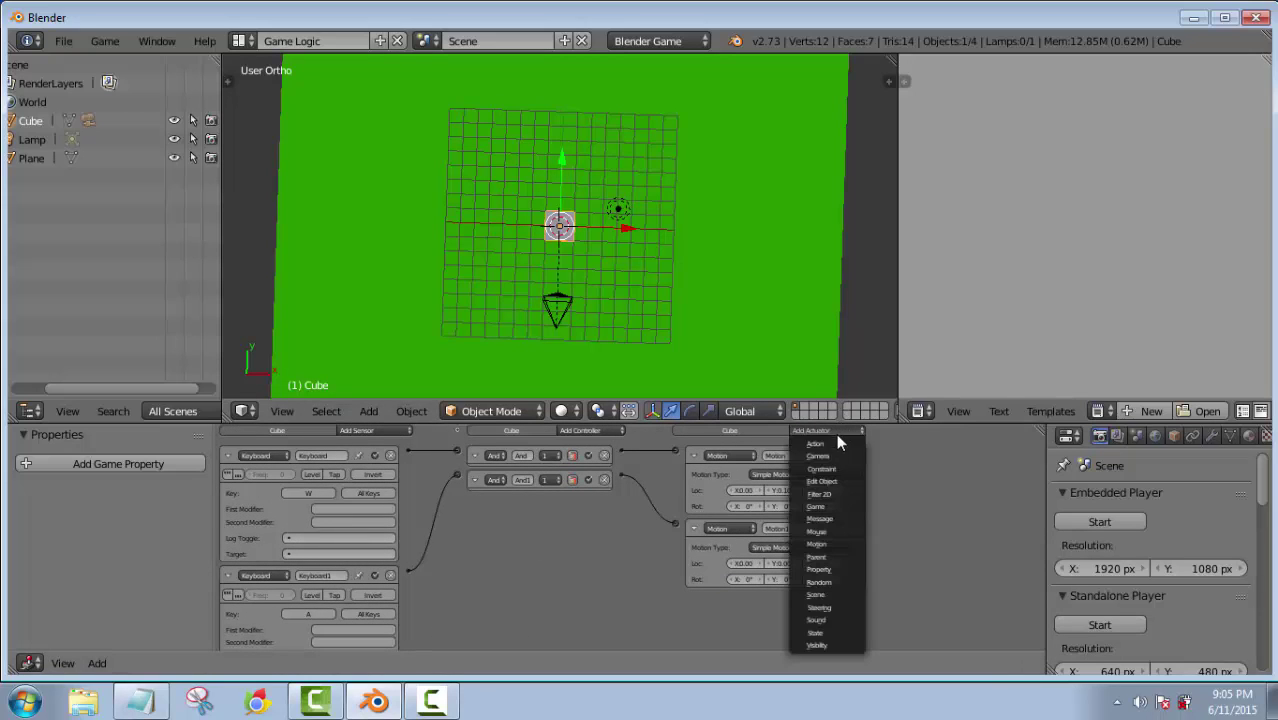
left_click(827, 543)
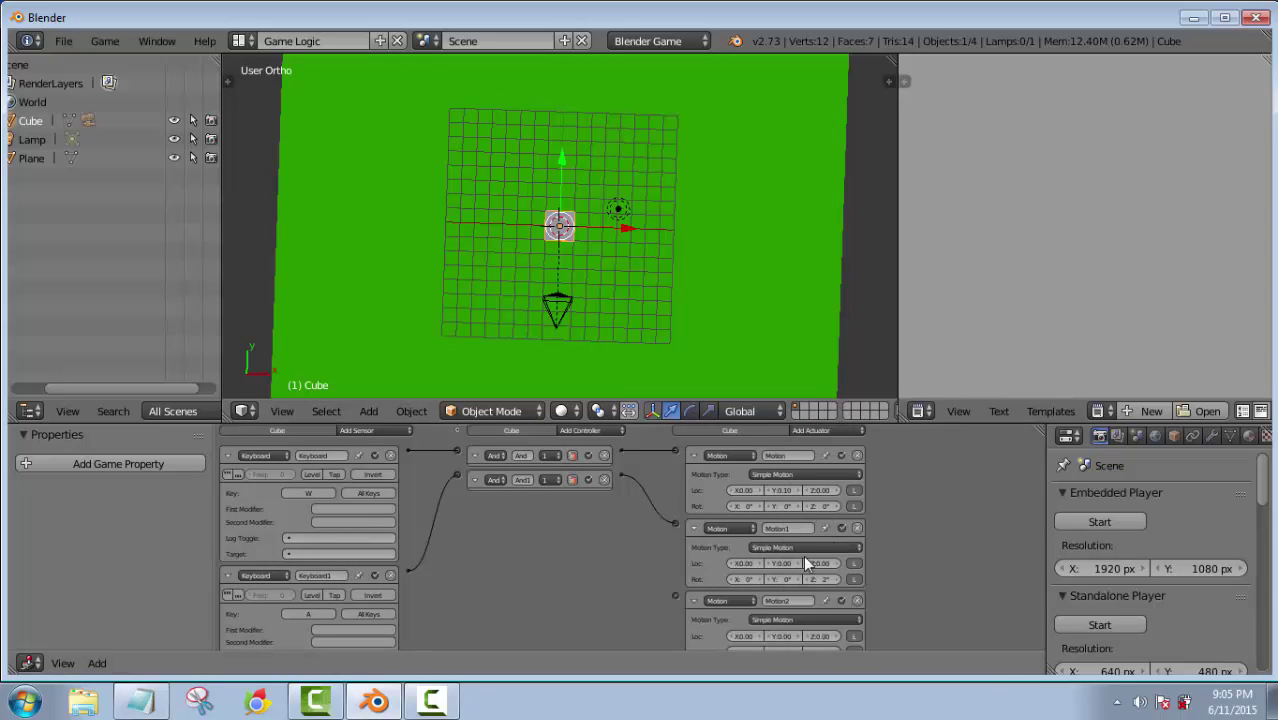
Set the third Motion actuator's Y location to -0.10 and link the S Keyboard sensor to it
middle_click_drag(804, 557, 630, 548, "ctrl")
scroll(539, 599, "down", 5)
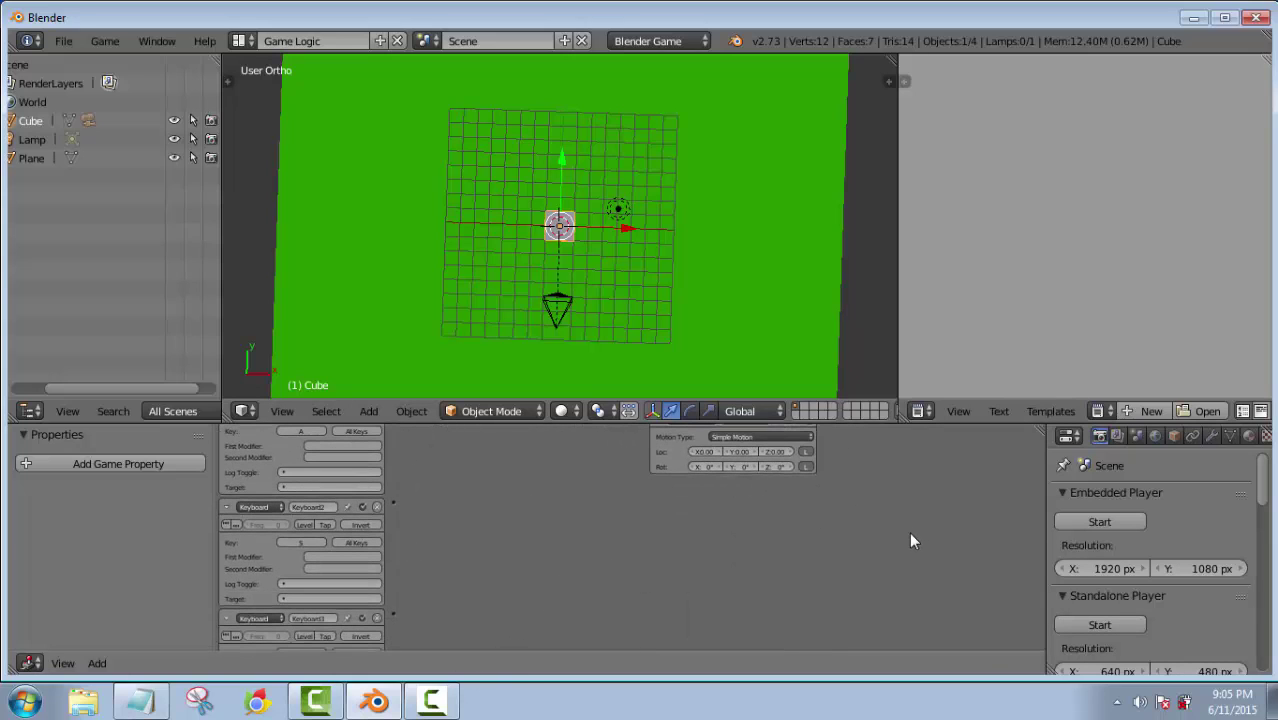
scroll(909, 541, "up", 3)
middle_click_drag(813, 503, 864, 516)
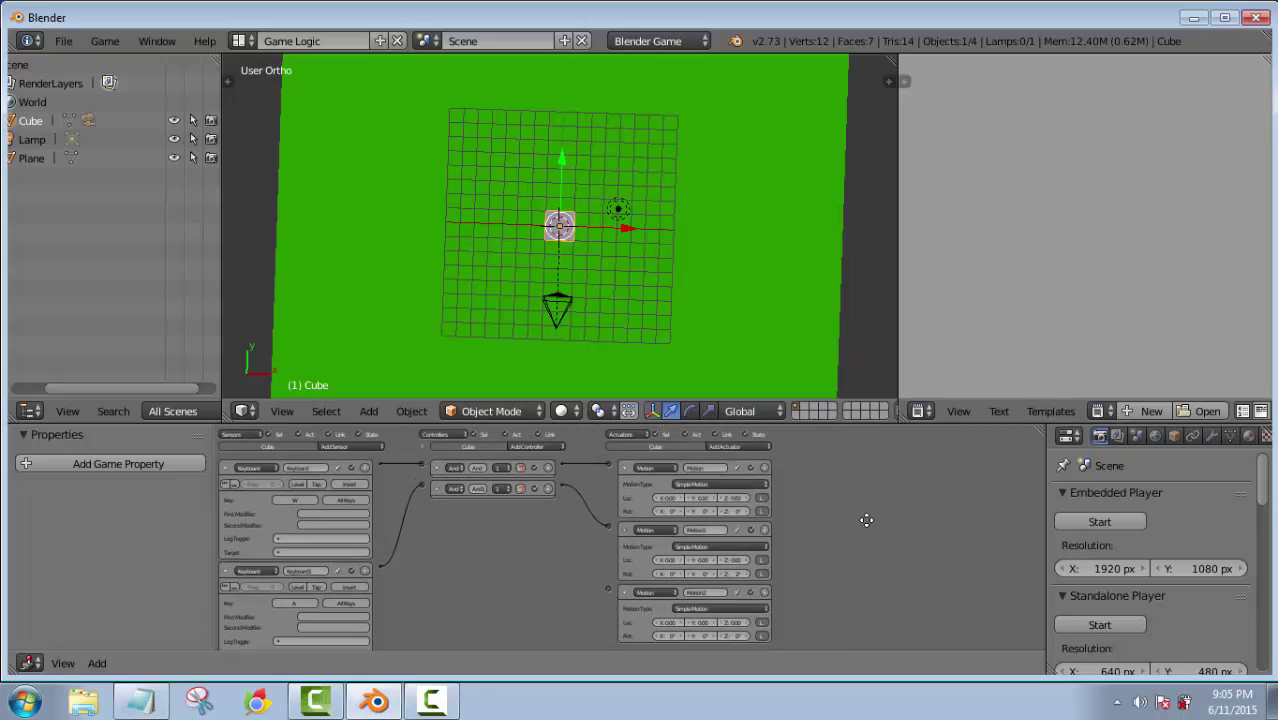
scroll(705, 500, "up", 4)
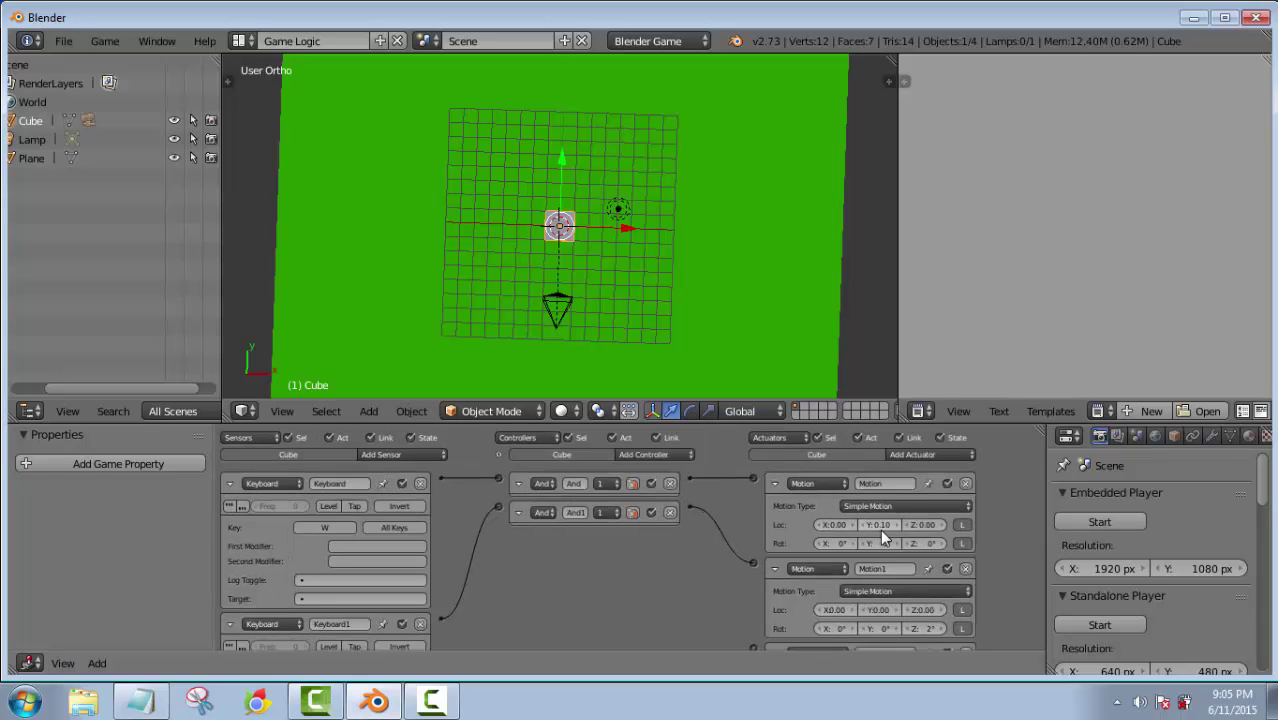
middle_click_drag(645, 625, 625, 449)
left_click(880, 529)
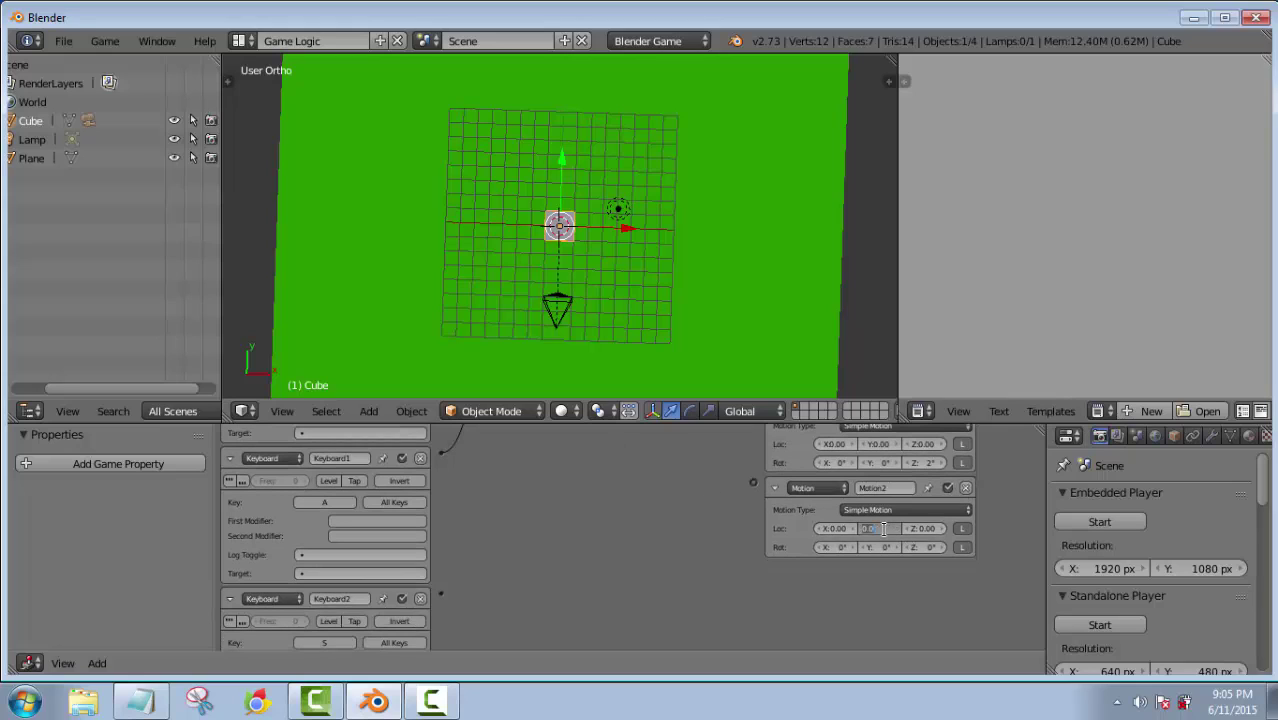
key("BackSpace")
type("-0.1")
key("Return")
left_click_drag(443, 592, 752, 481)
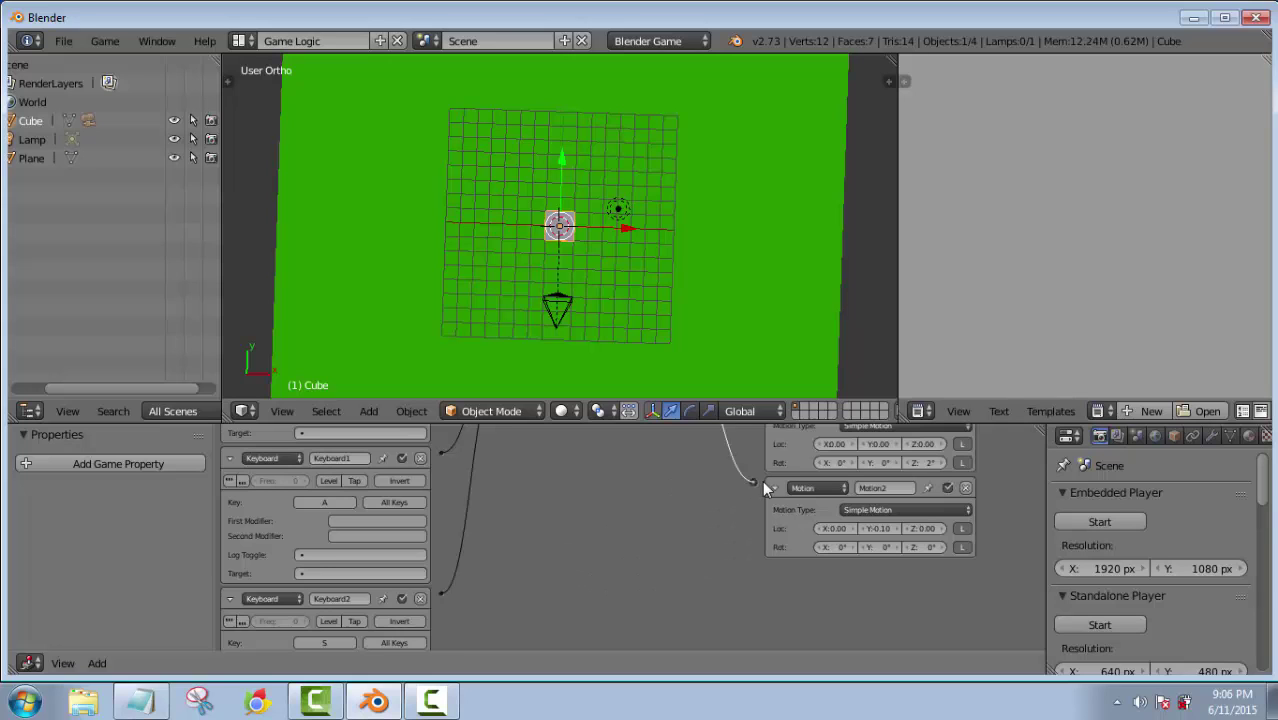
Run the game to test the cube's backward movement with the S key, then stop it
scroll(589, 563, "down", 2)
middle_click_drag(598, 537, 596, 574)
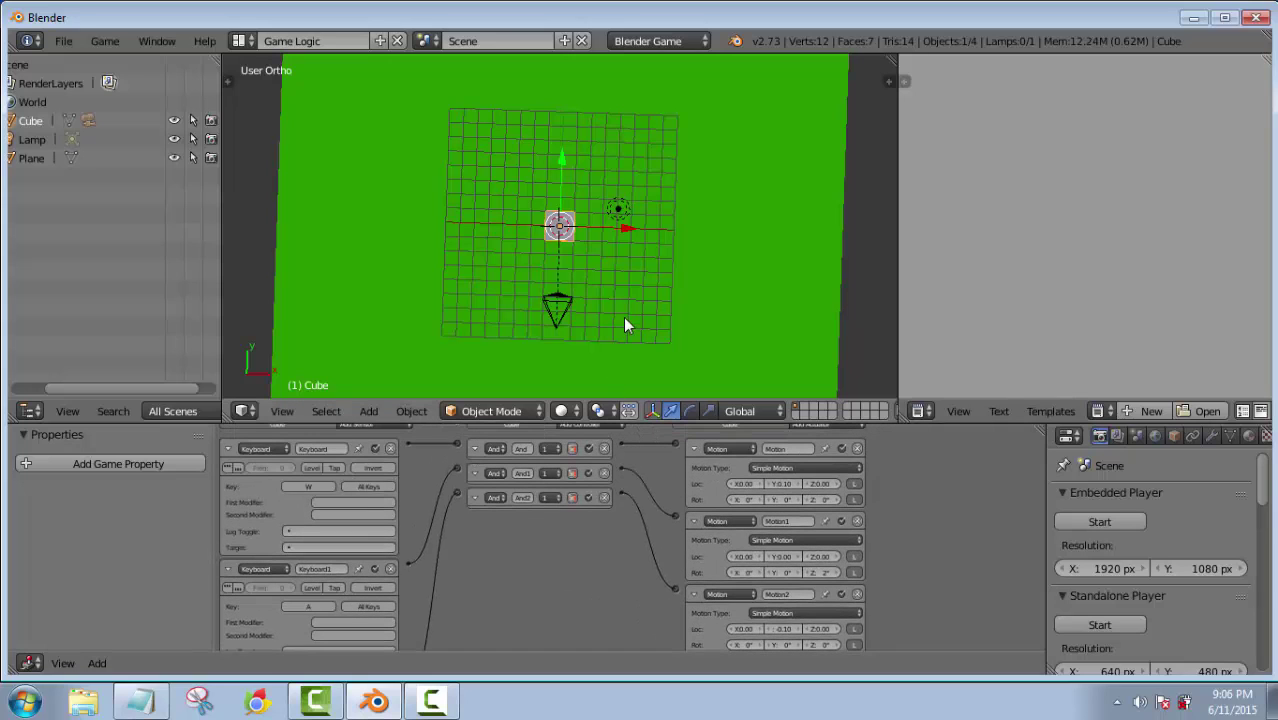
key("p")
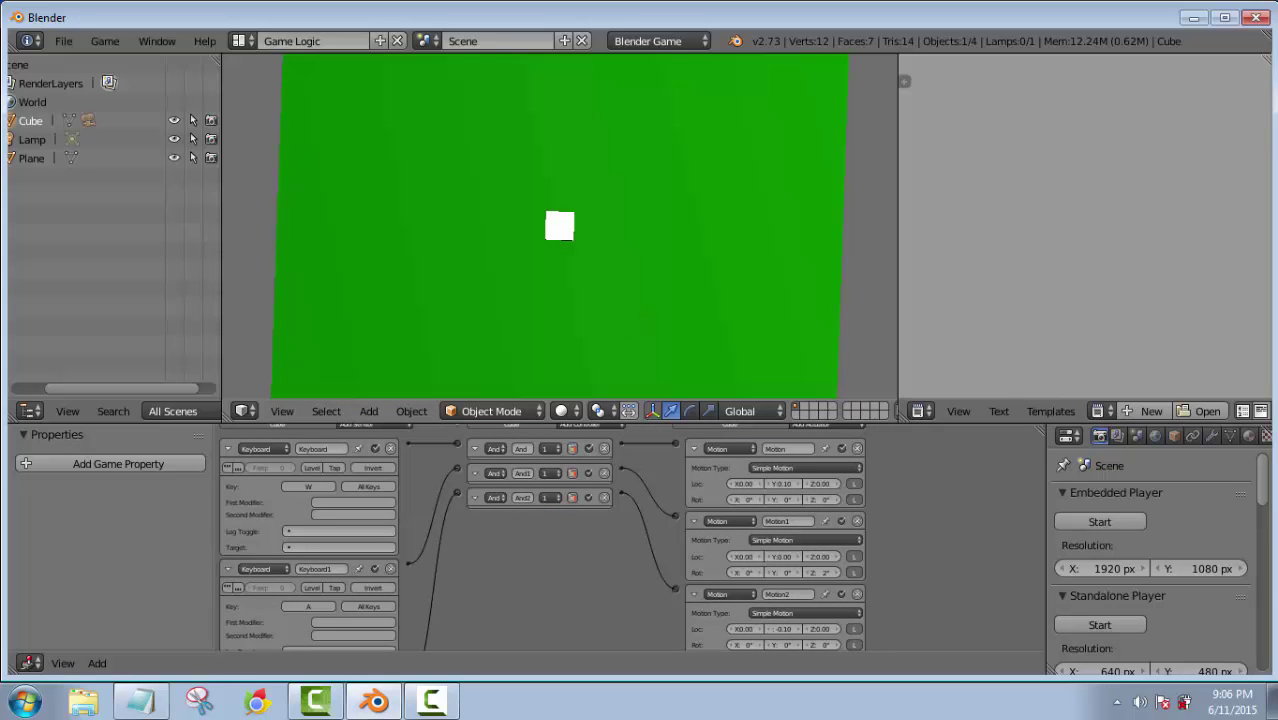
key("s")
key("Escape")
Collapse the W, A and S Keyboard sensors and the three Motion actuators in the logic editor
scroll(560, 590, "down", 1)
scroll(572, 580, "up", 3)
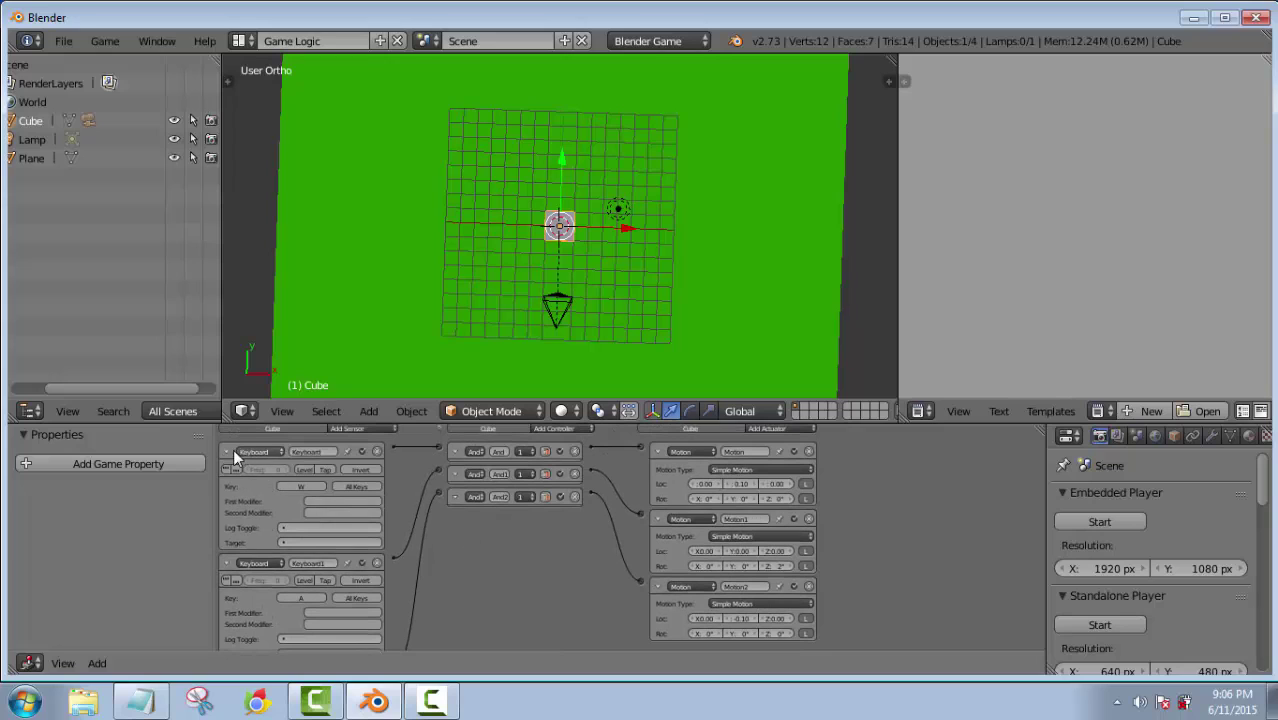
left_click(228, 451)
left_click(225, 471)
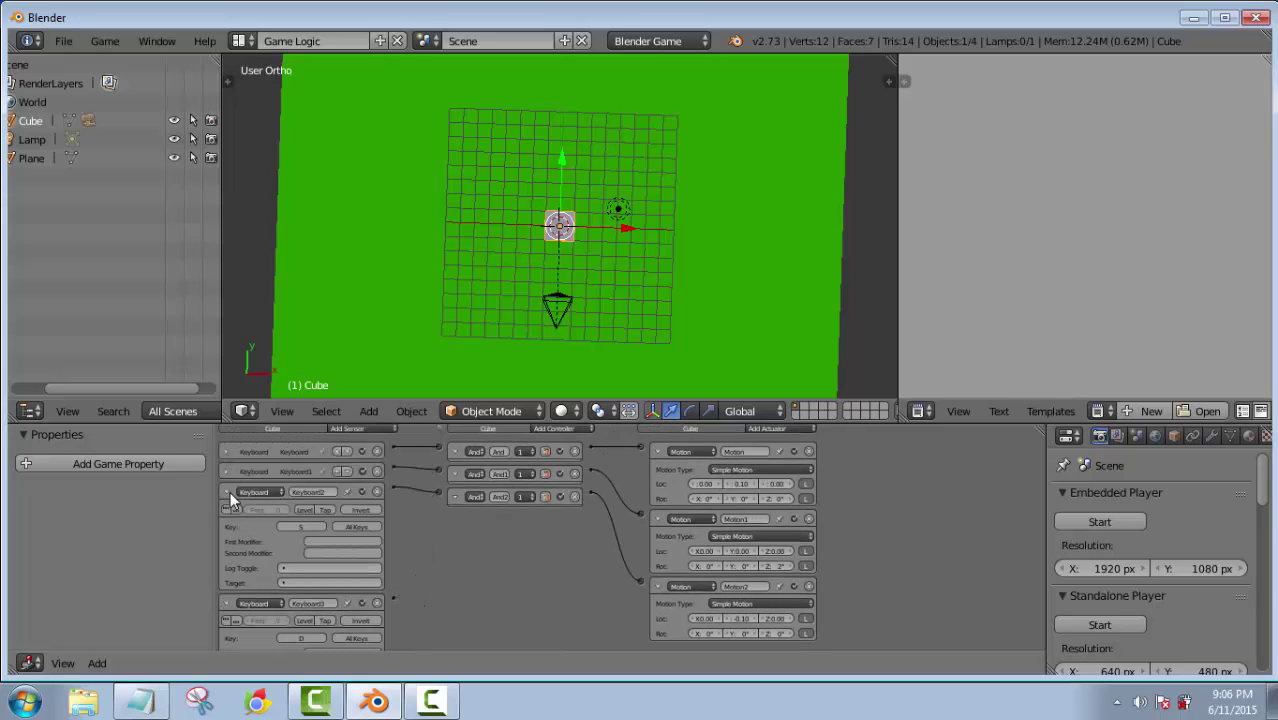
left_click(227, 491)
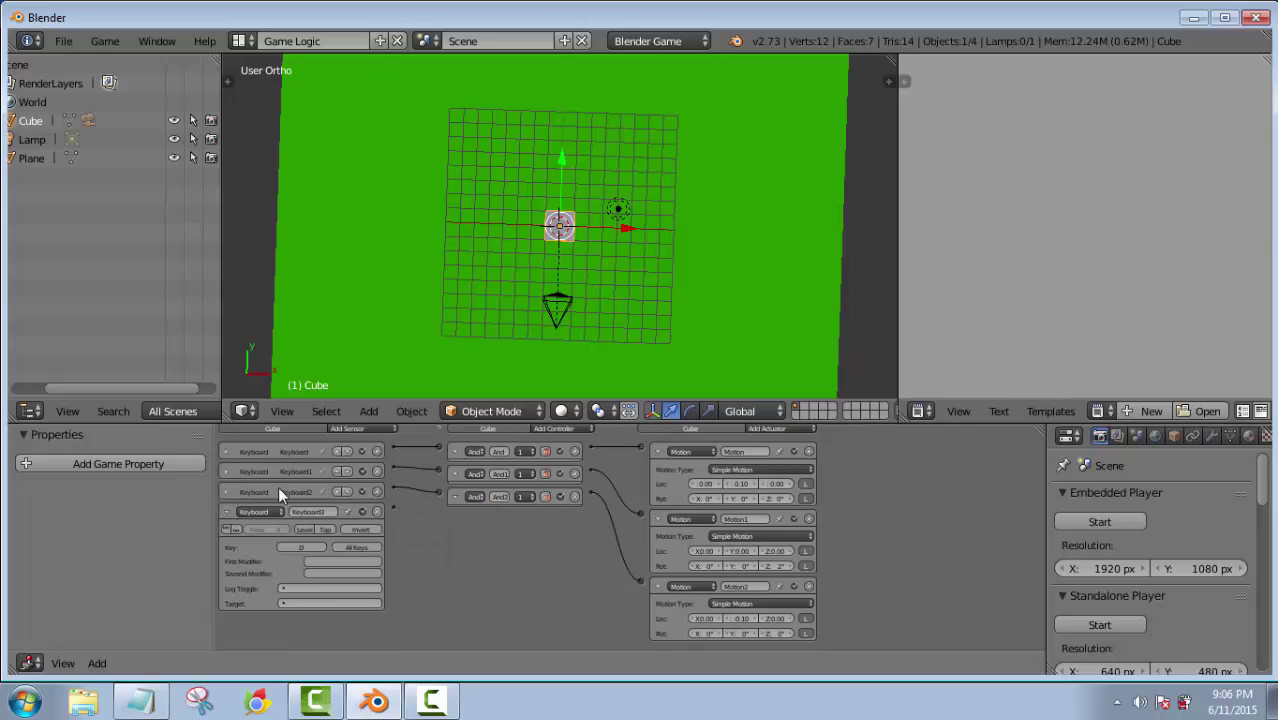
left_click(655, 451)
left_click(658, 492)
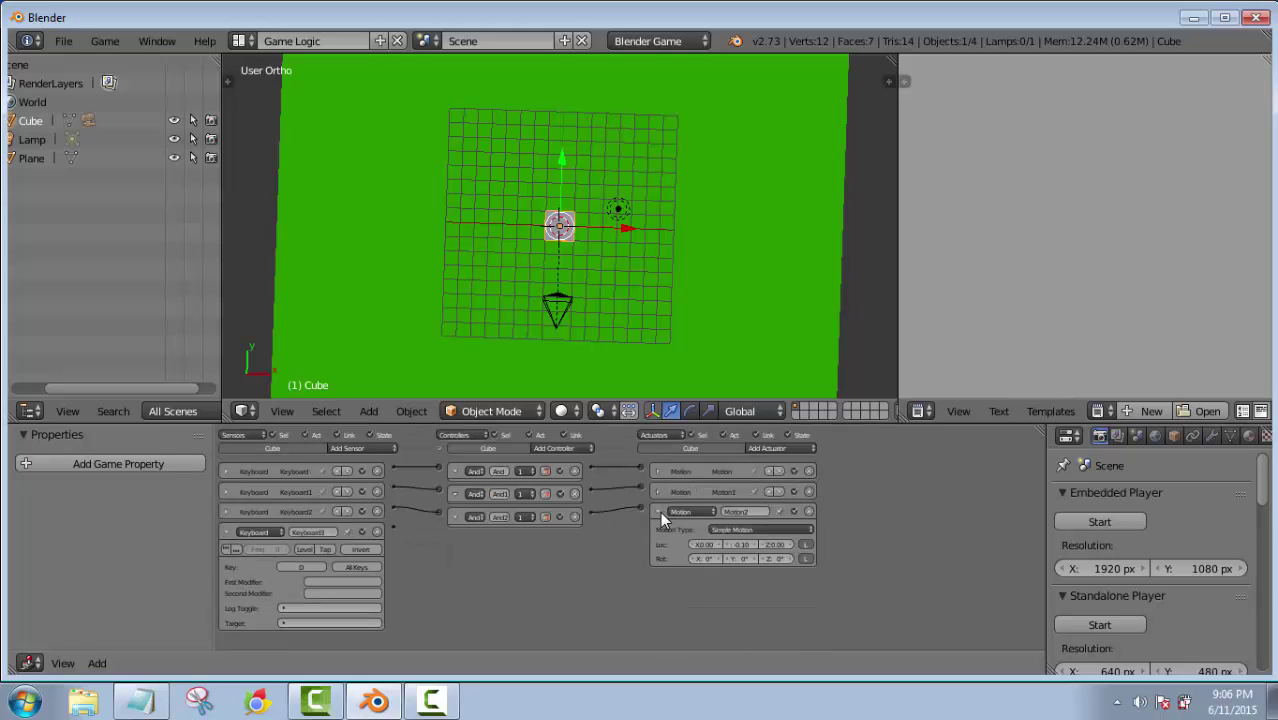
left_click(658, 512)
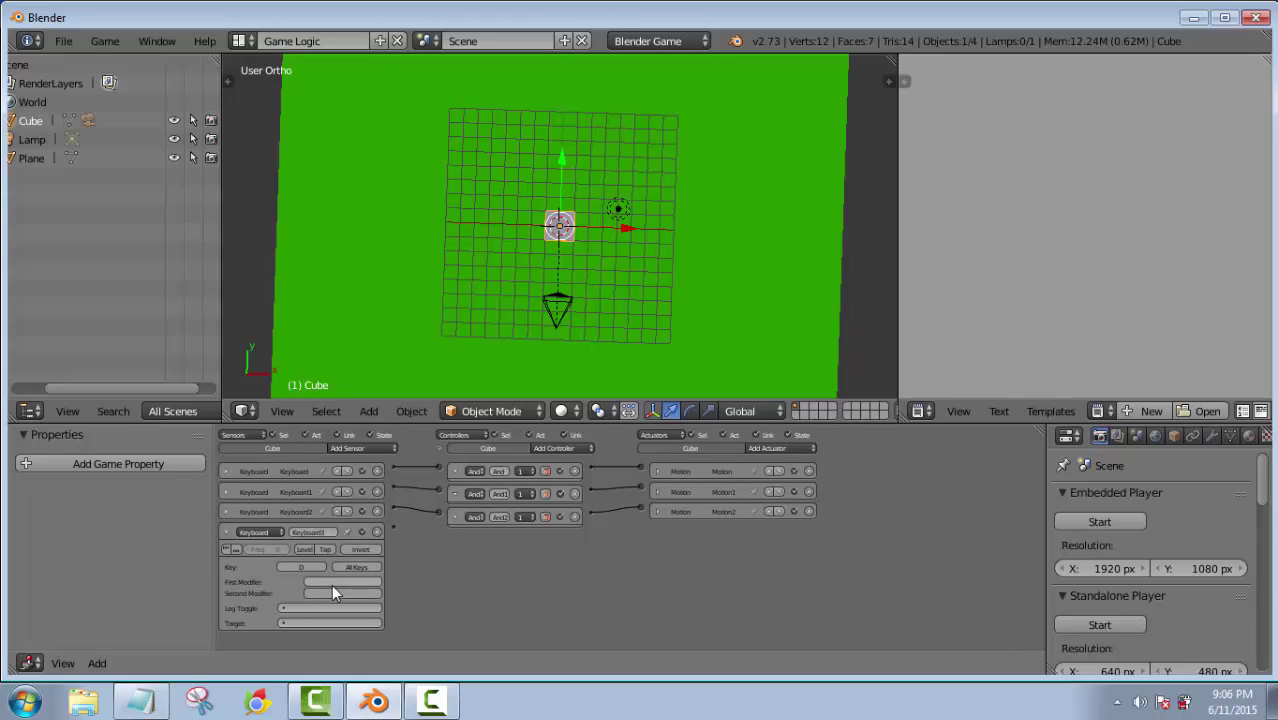
Add a fourth Motion actuator with a Z rotation of -2° and link the D Keyboard sensor to it
left_click(780, 450)
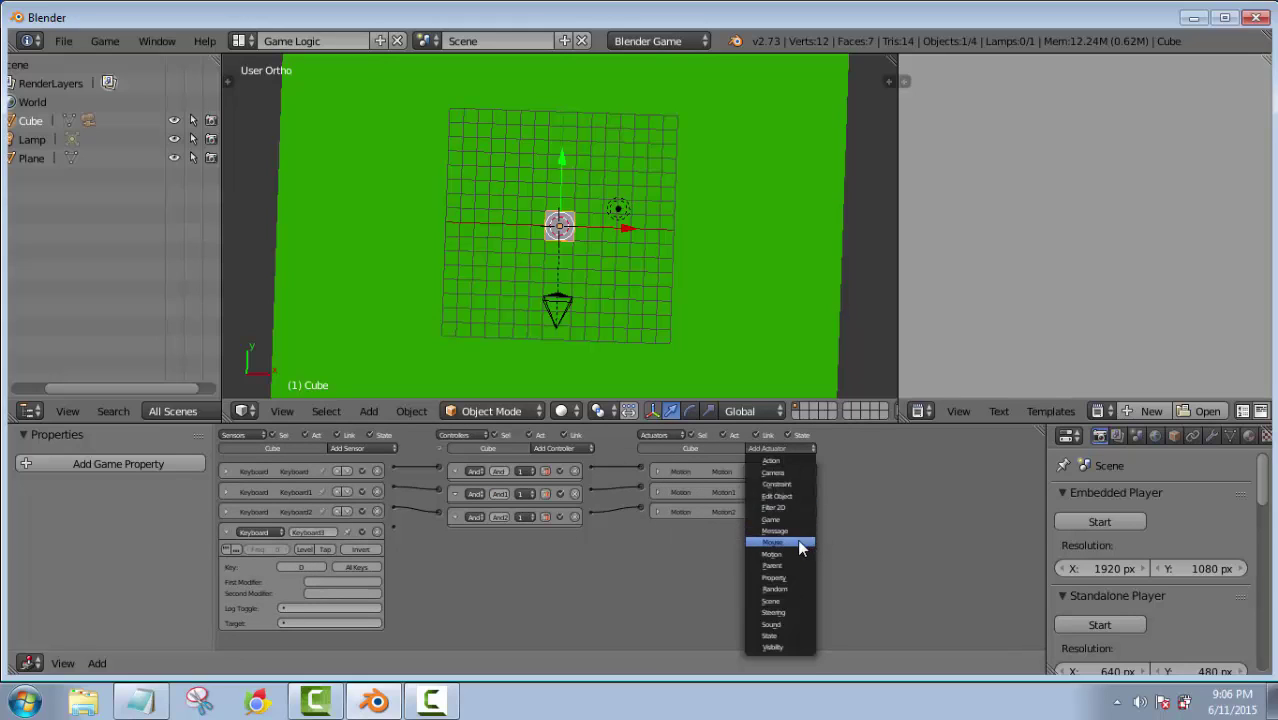
left_click(801, 550)
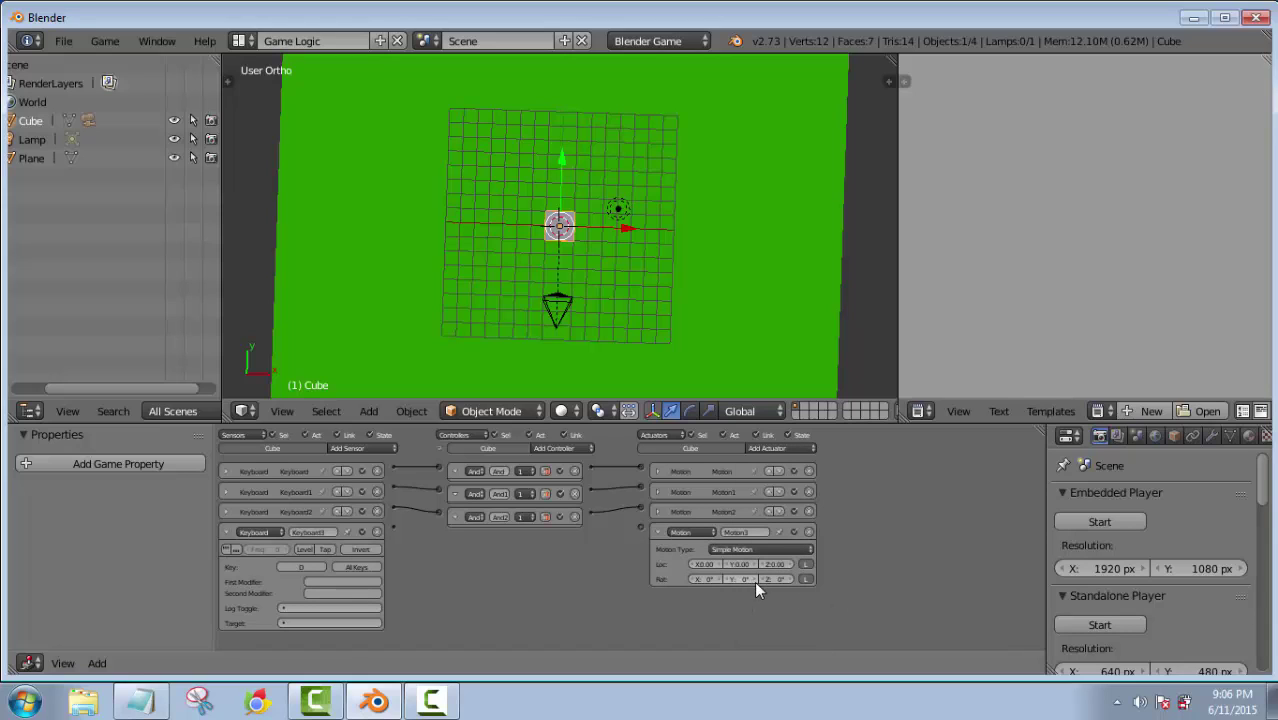
left_click(781, 580)
type("-2")
key("Return")
left_click_drag(412, 530, 640, 527)
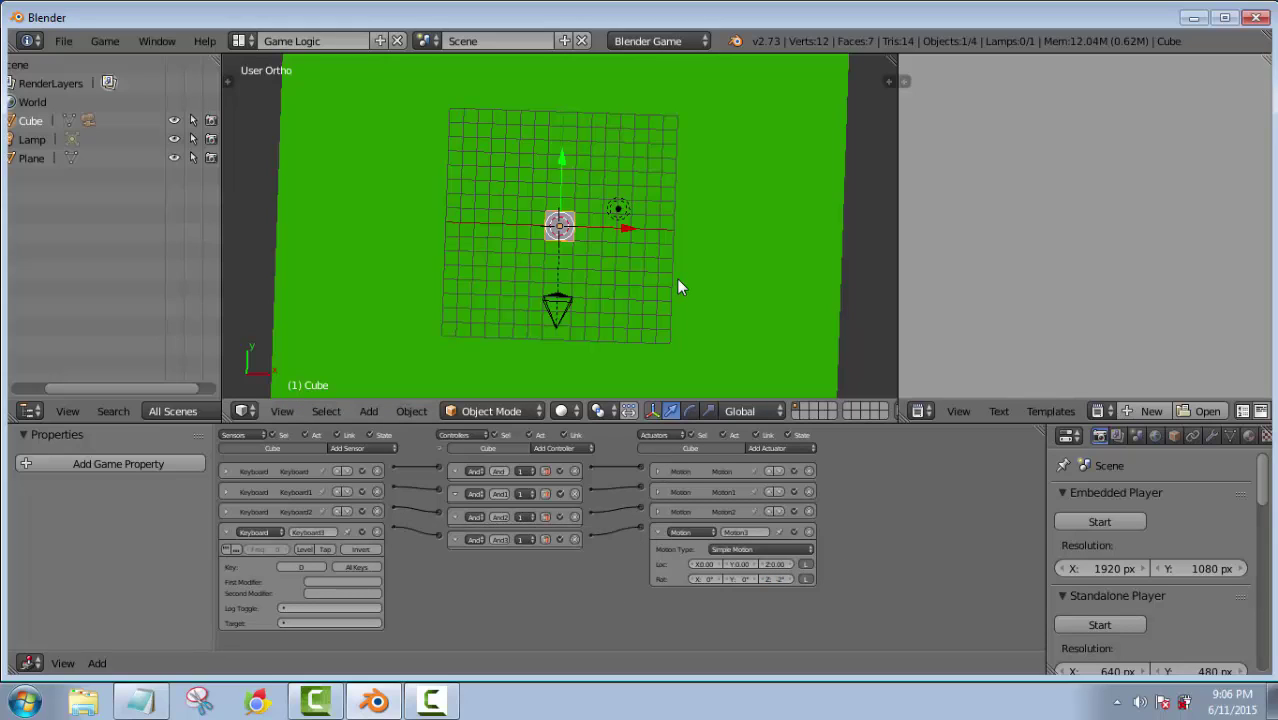
Run the game to test driving and turning the cube with the W, A, S and D keys, then stop it
key("p")
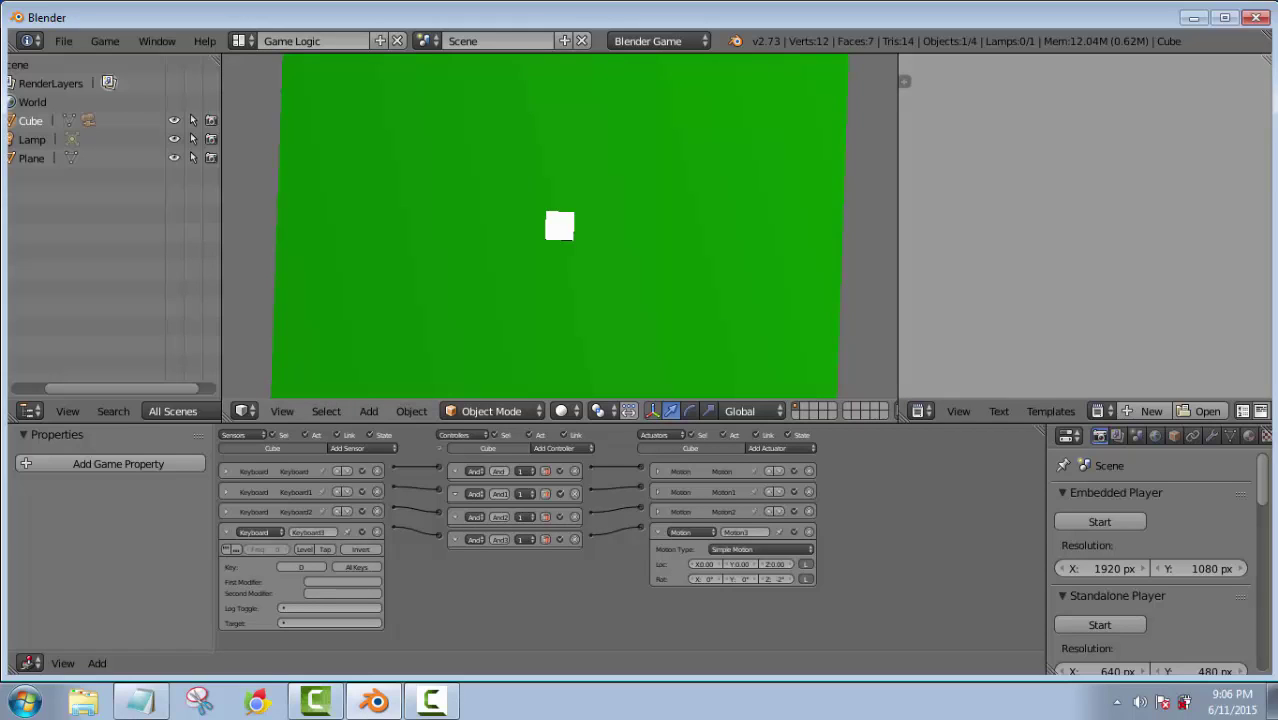
key("d")
key("w")
key("w")
key("a")
key("w")
key("a")
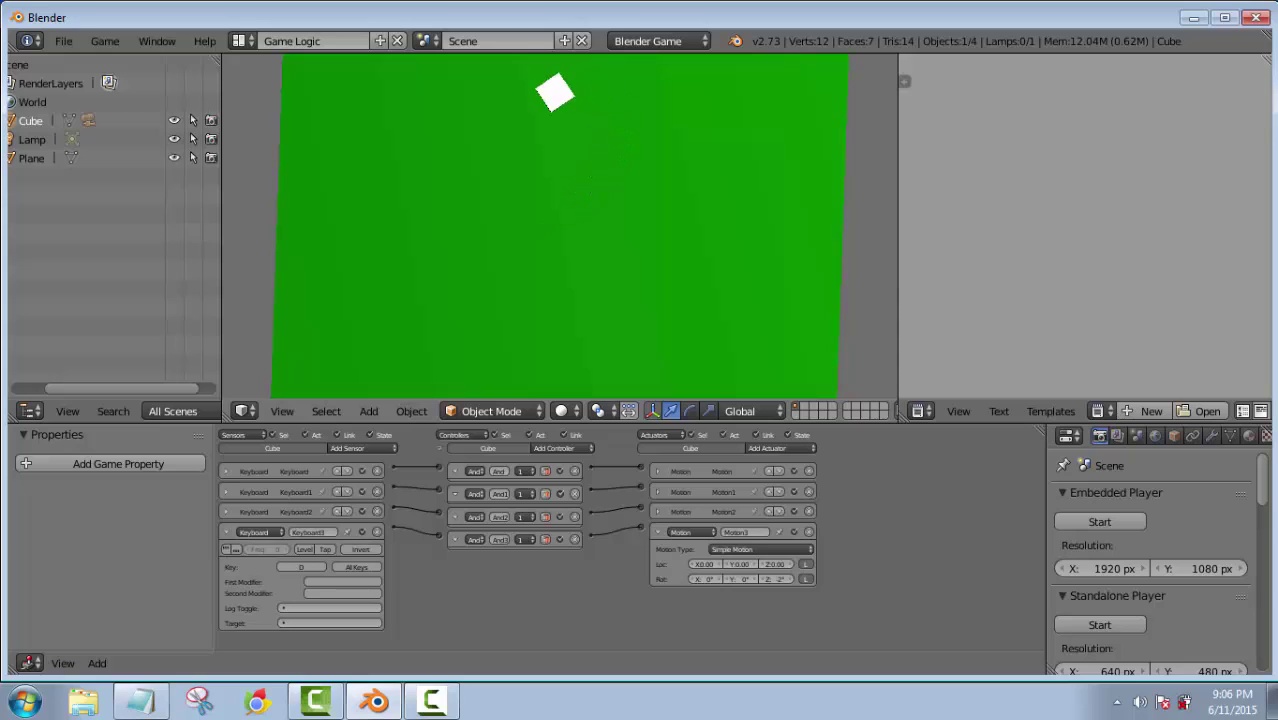
key("w")
key("d")
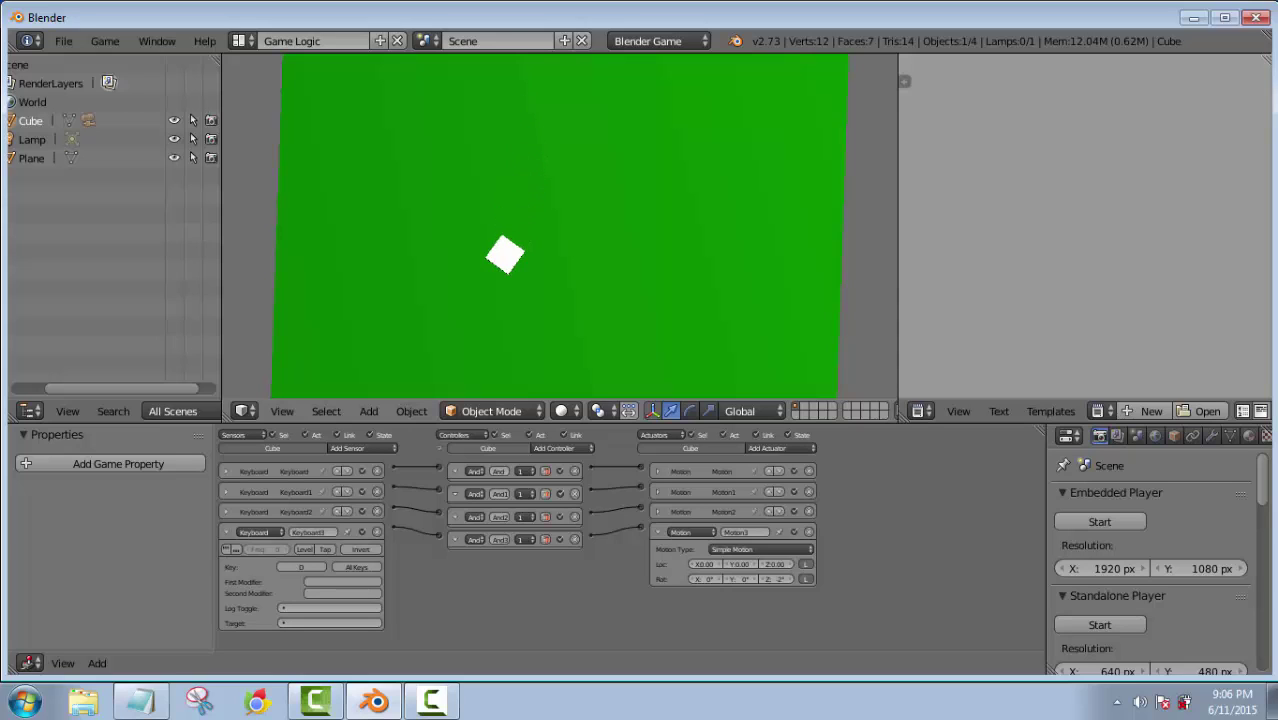
key("w")
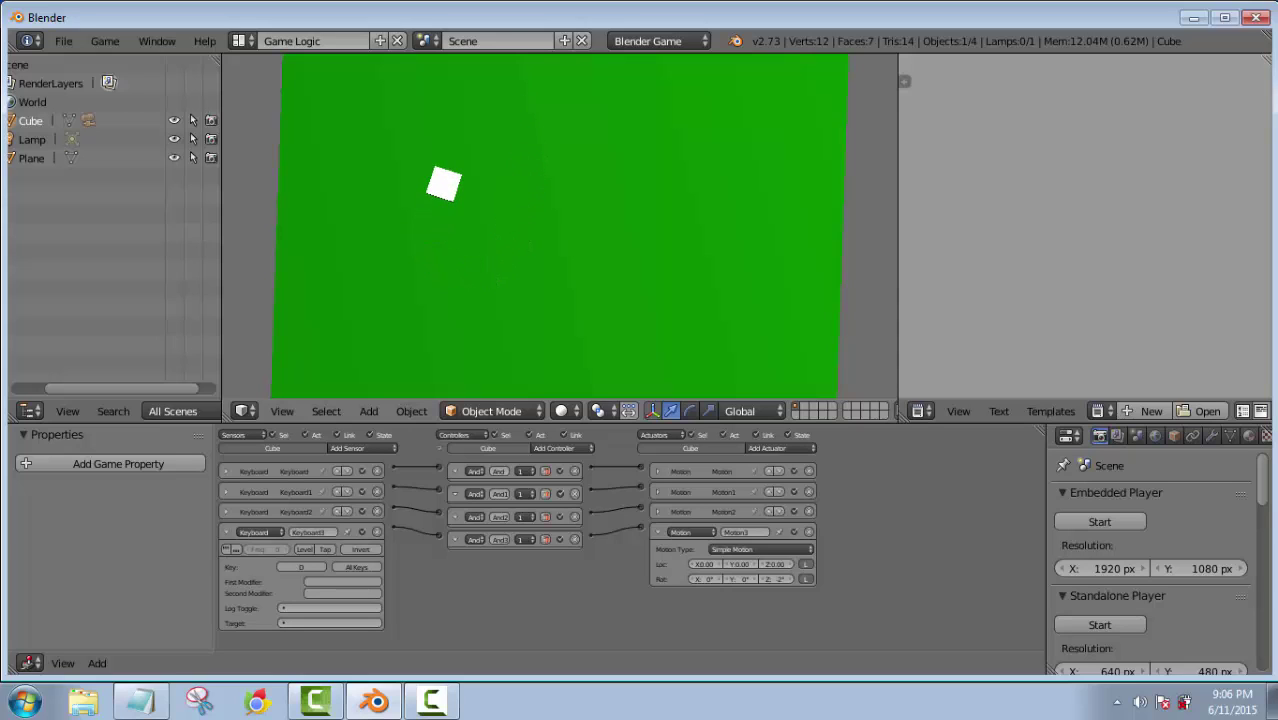
key("s")
key("Escape")
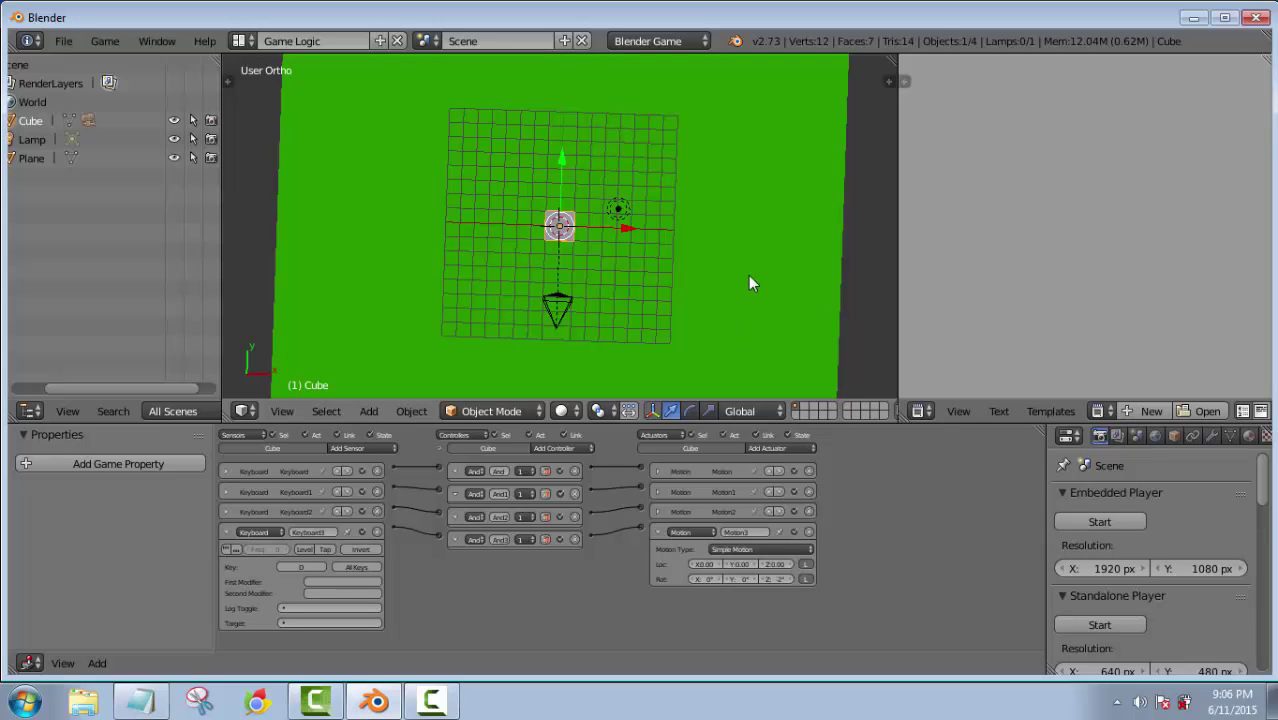
Collapse the D Keyboard sensor and the fourth Motion actuator, and briefly run the game from an angled view
middle_click_drag(792, 308, 726, 250)
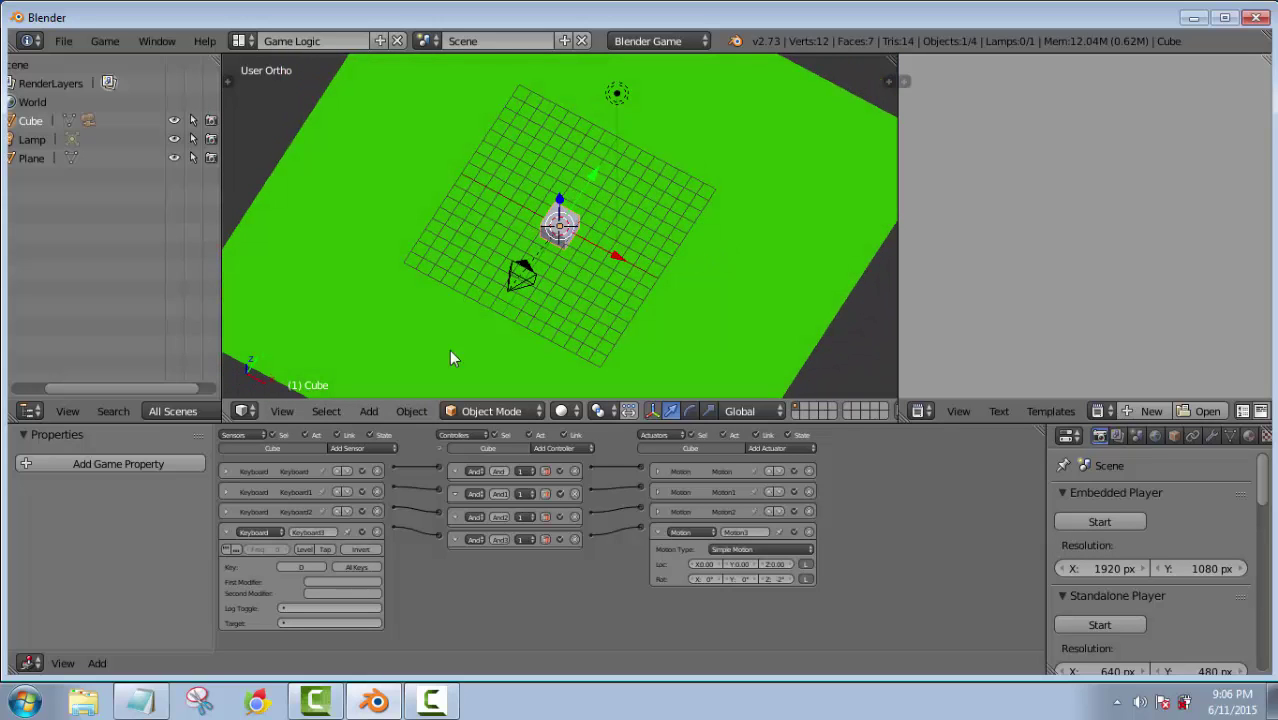
left_click(227, 531)
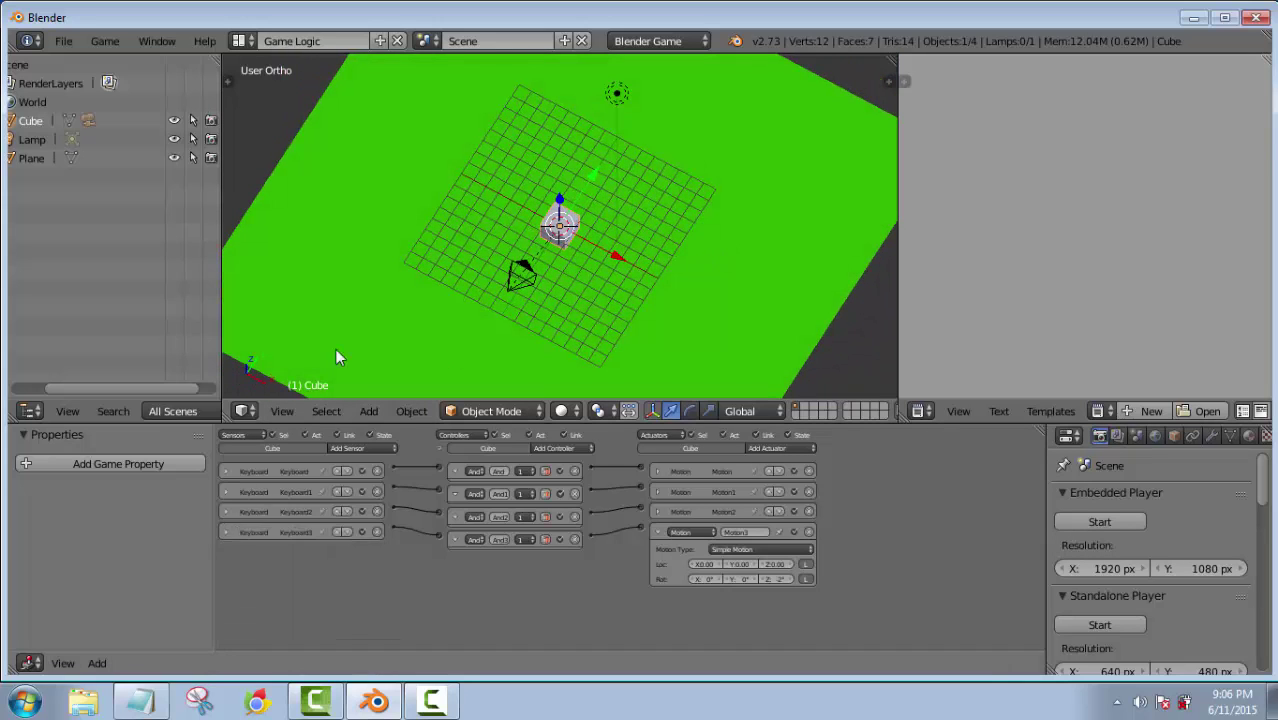
middle_click_drag(335, 350, 639, 240)
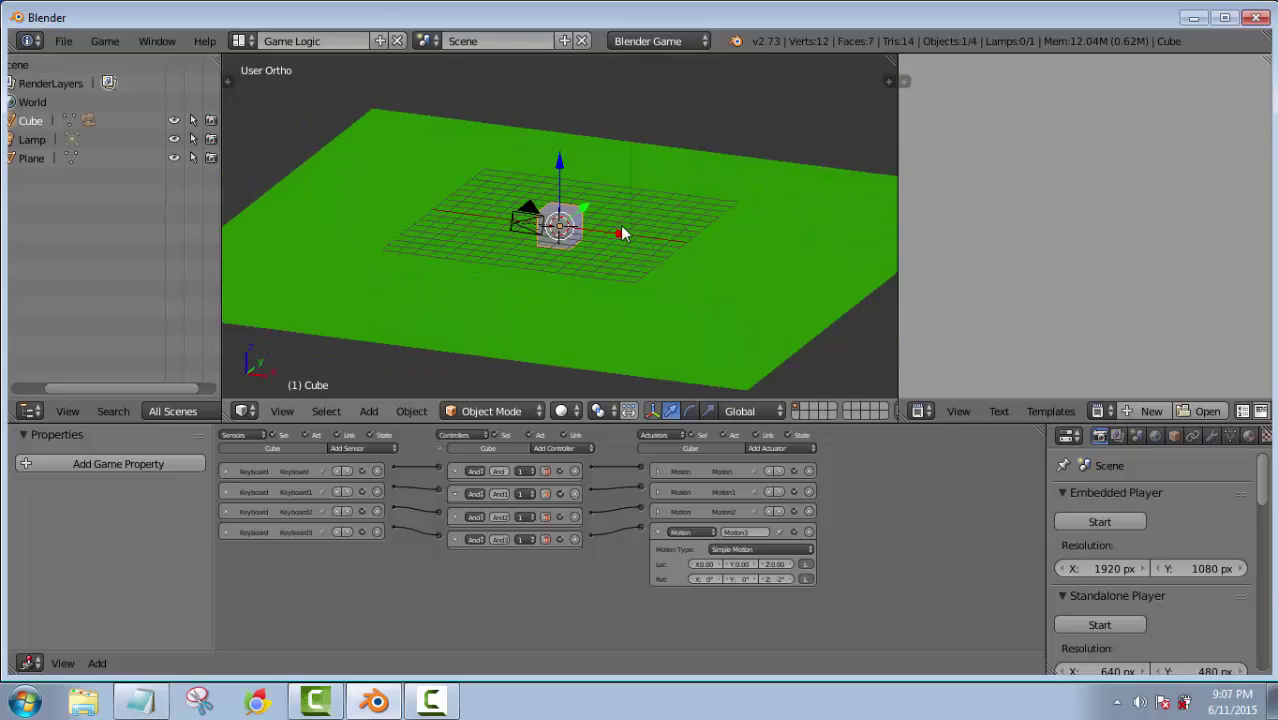
middle_click_drag(764, 271, 746, 332)
key("p")
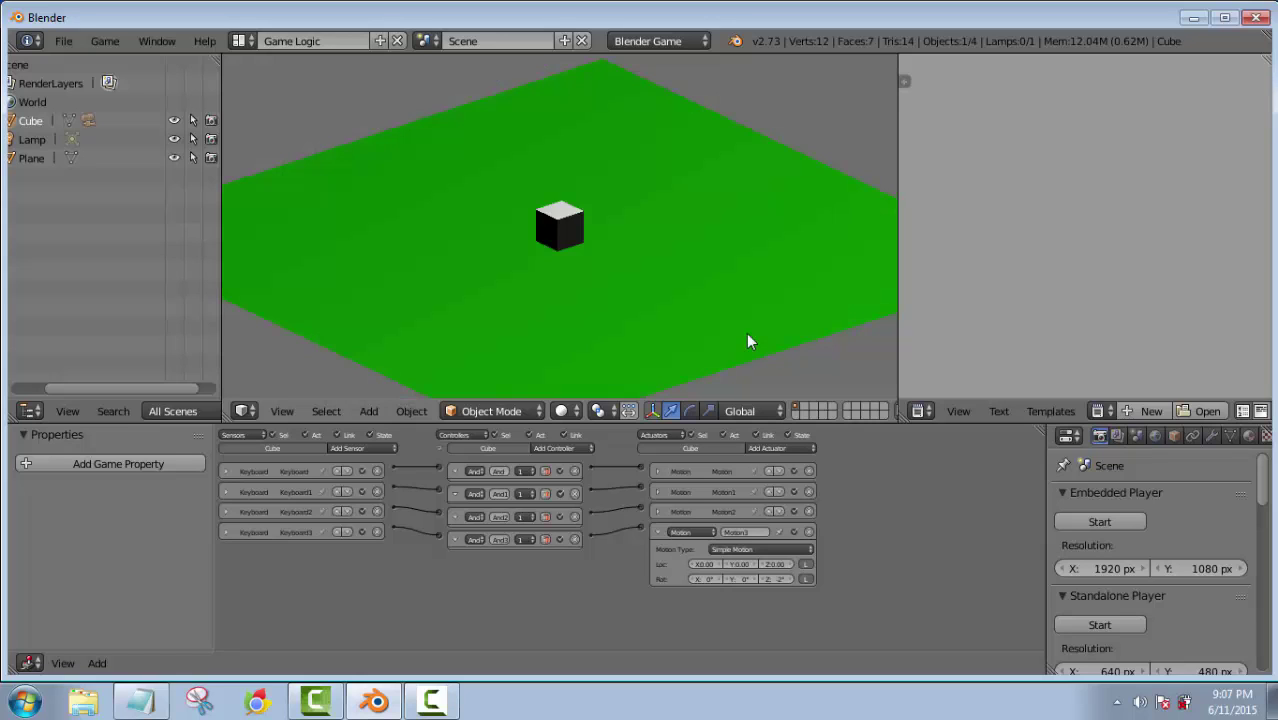
key("Escape")
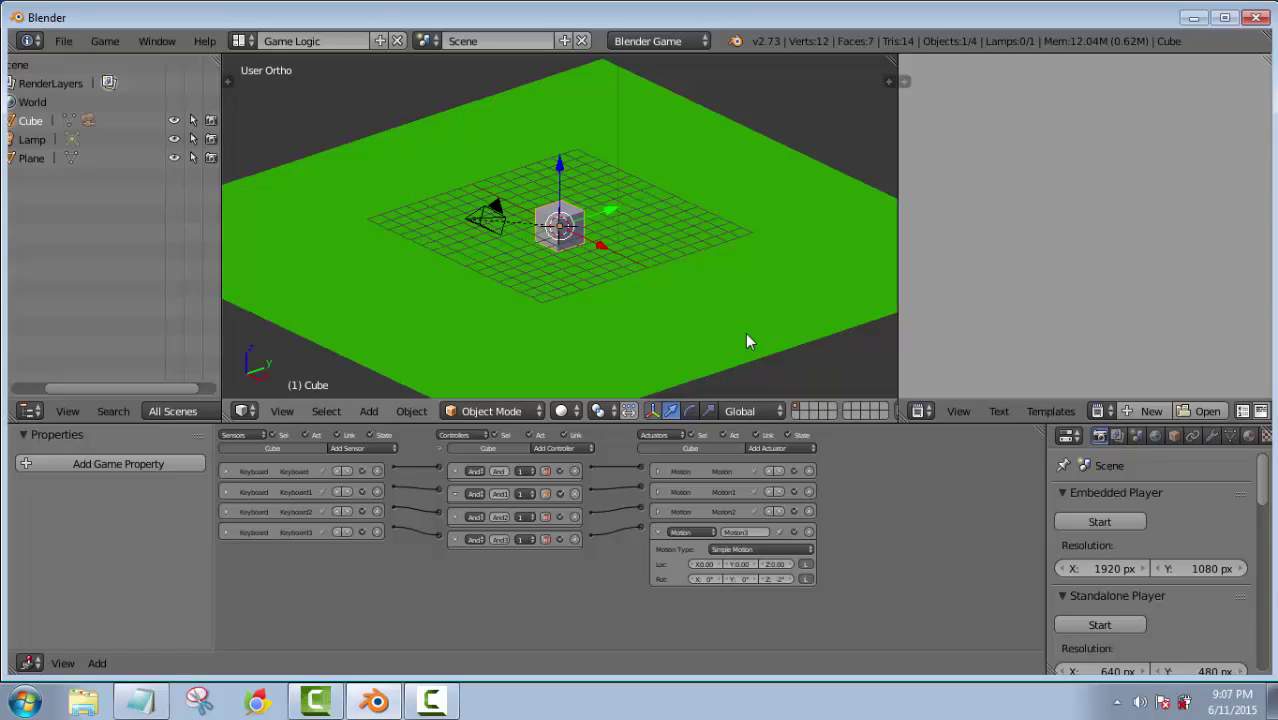
middle_click_drag(421, 290, 500, 300)
left_click(657, 531)
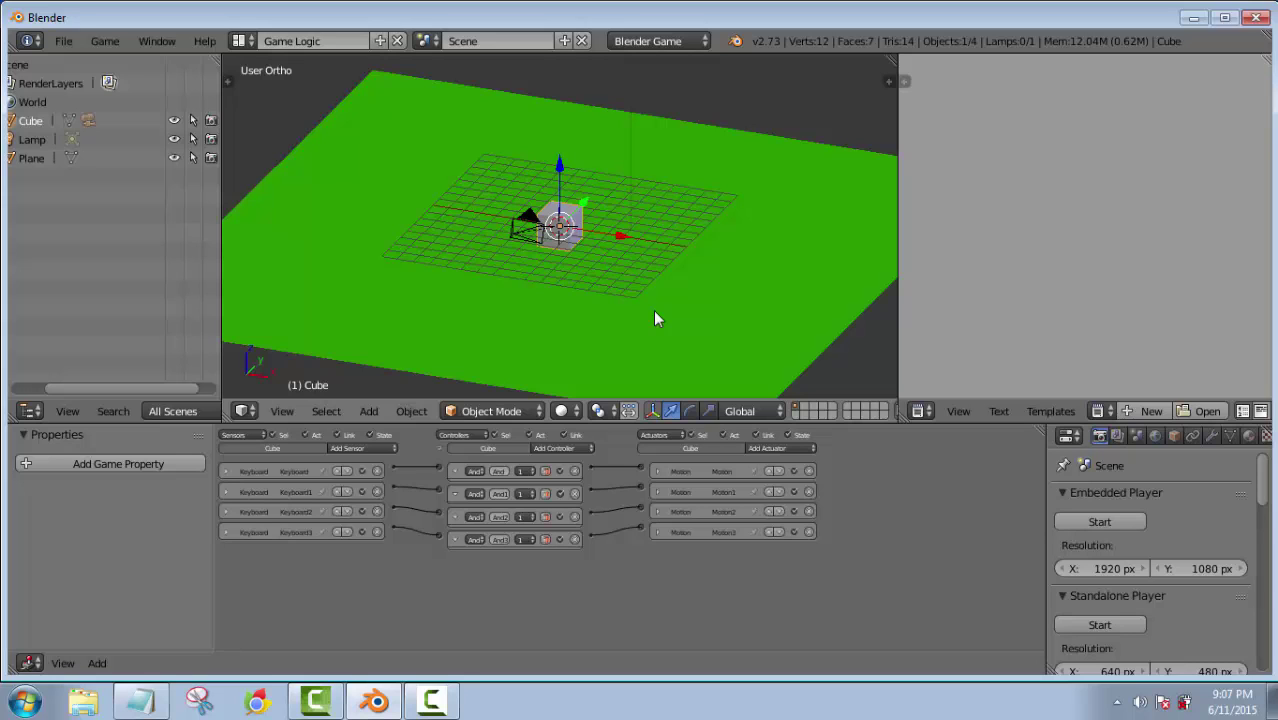
Switch to the camera view and run the game to test turning the cube in both directions, then stop it
key("KP_0")
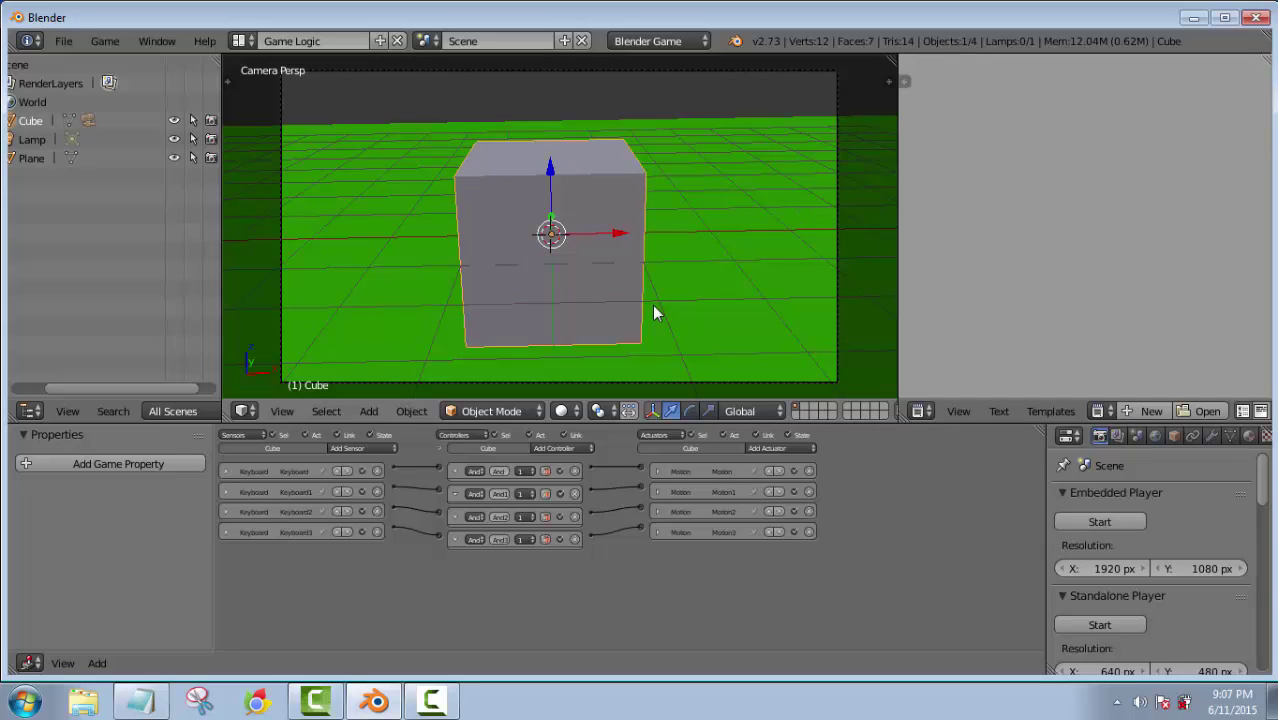
key("p")
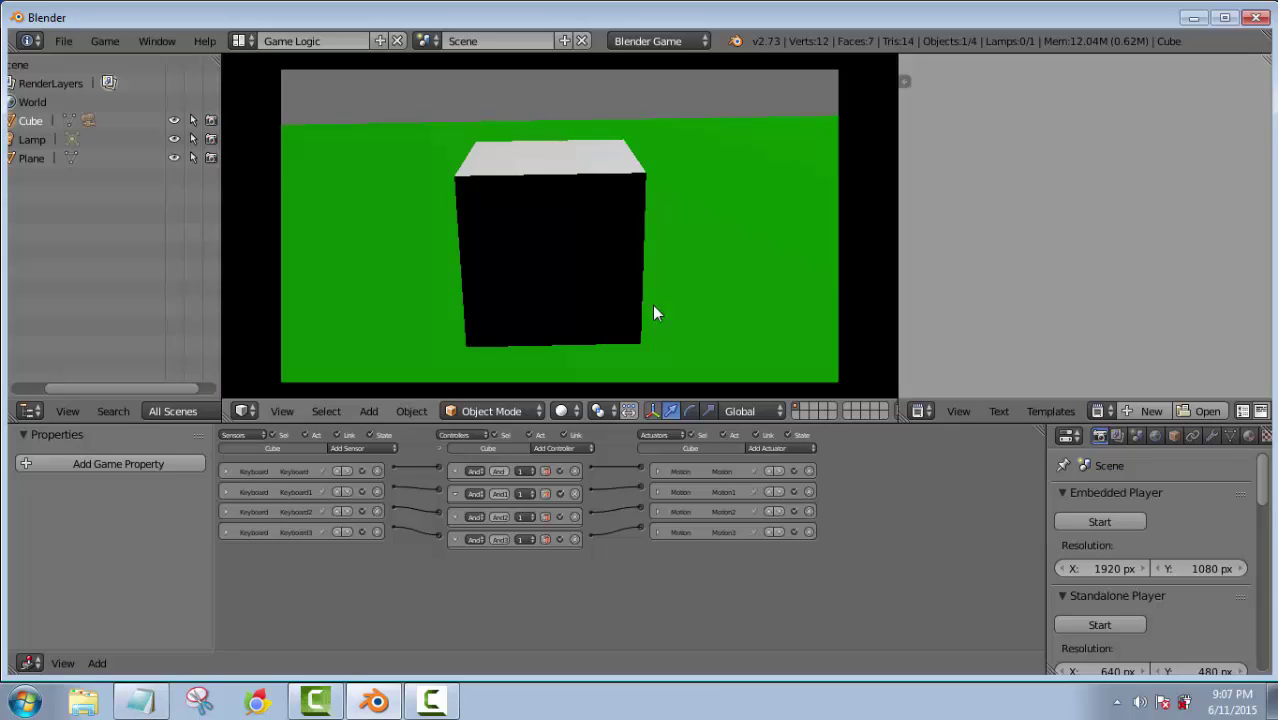
key("Right")
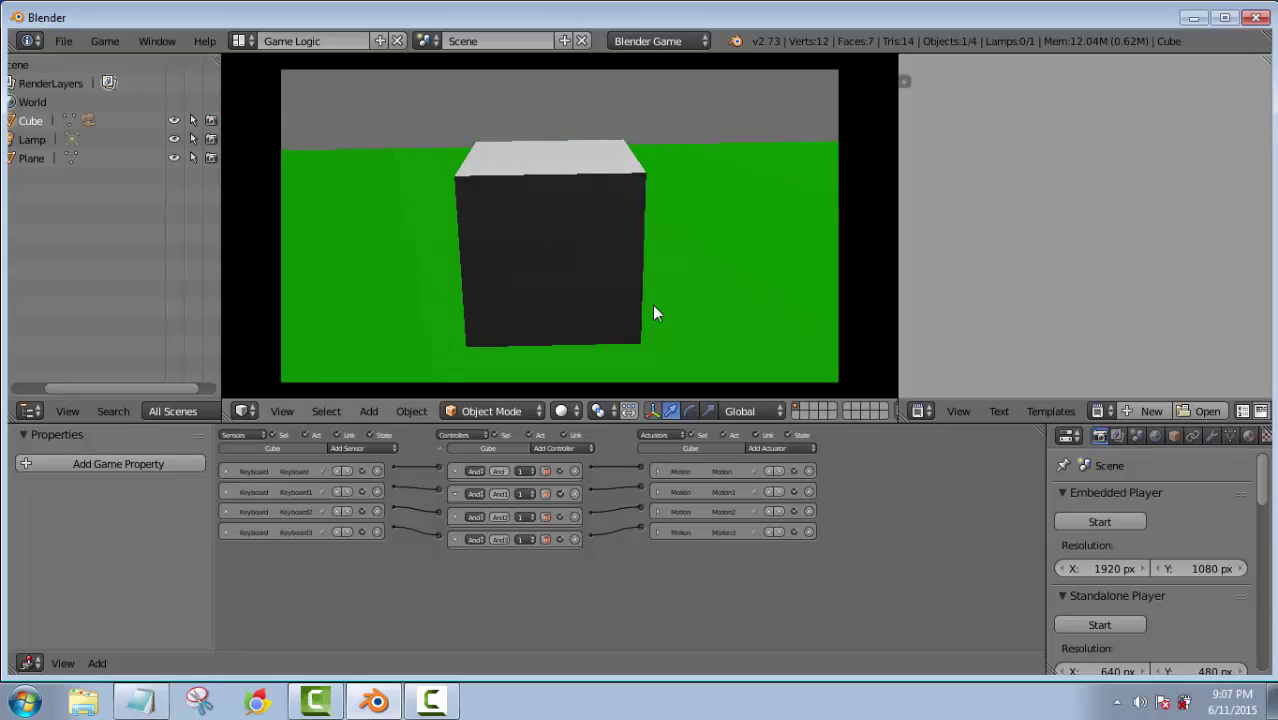
key("Left")
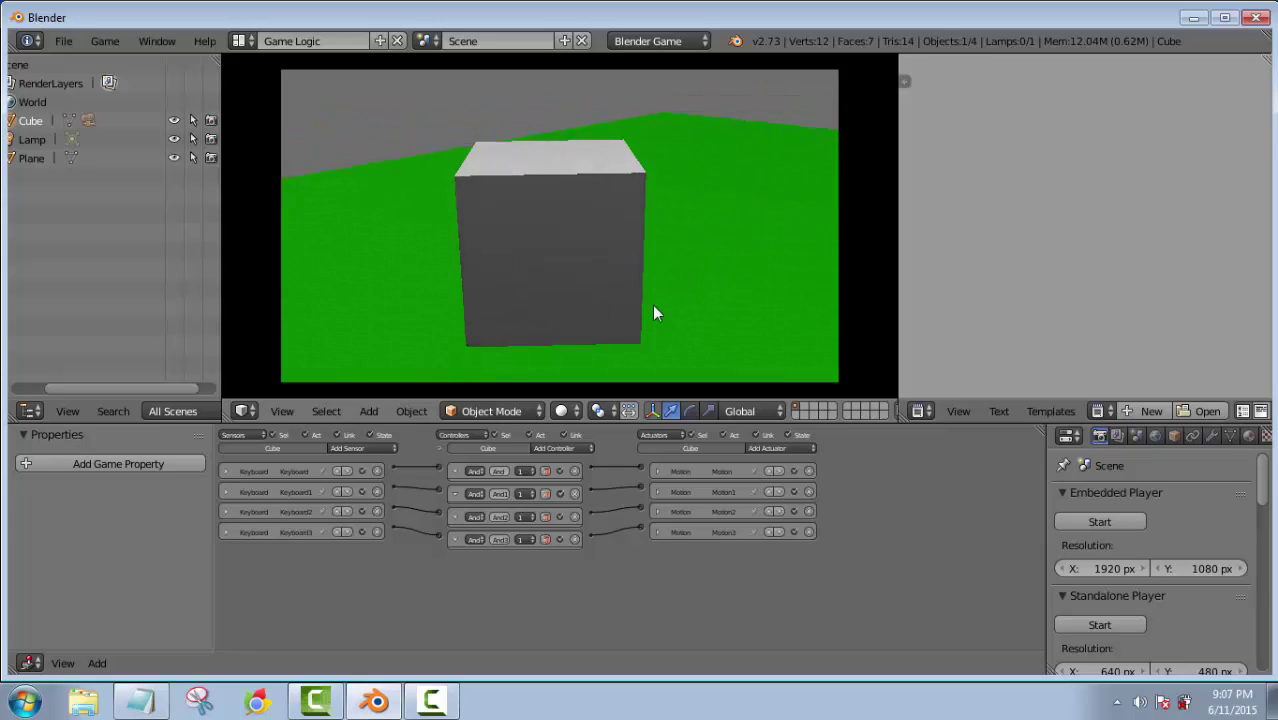
key("Right")
key("Left")
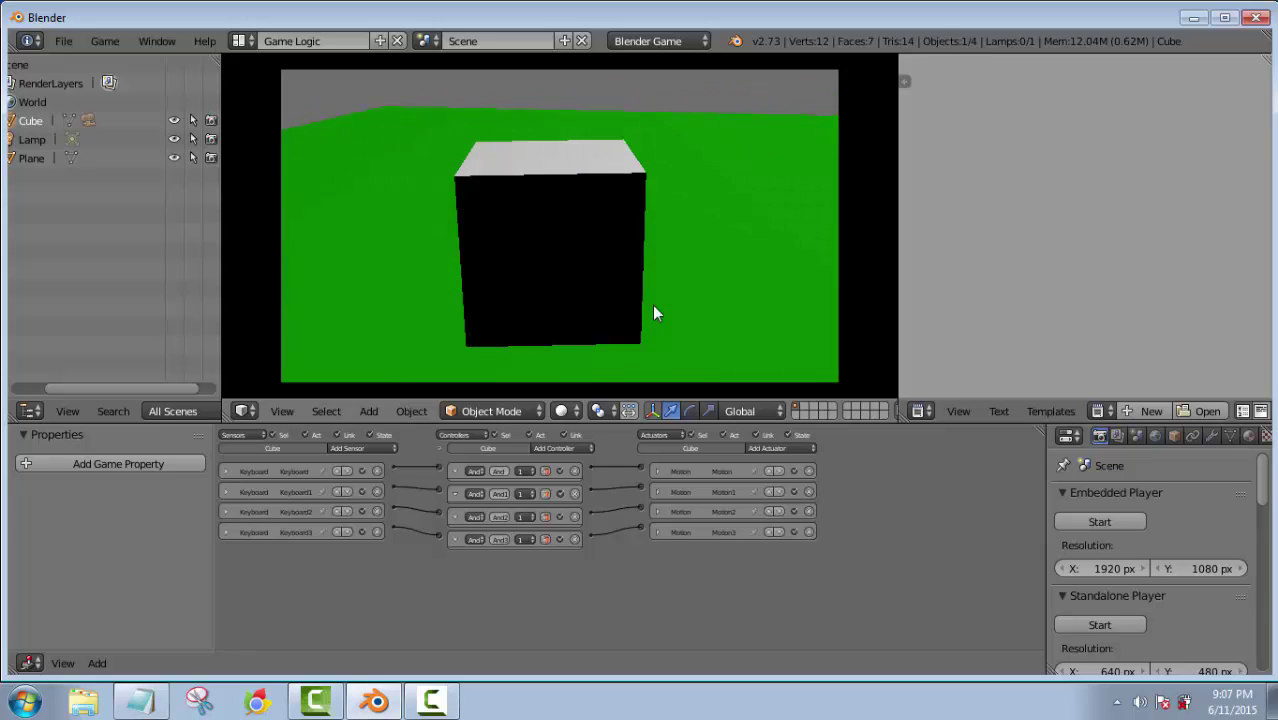
key("Right")
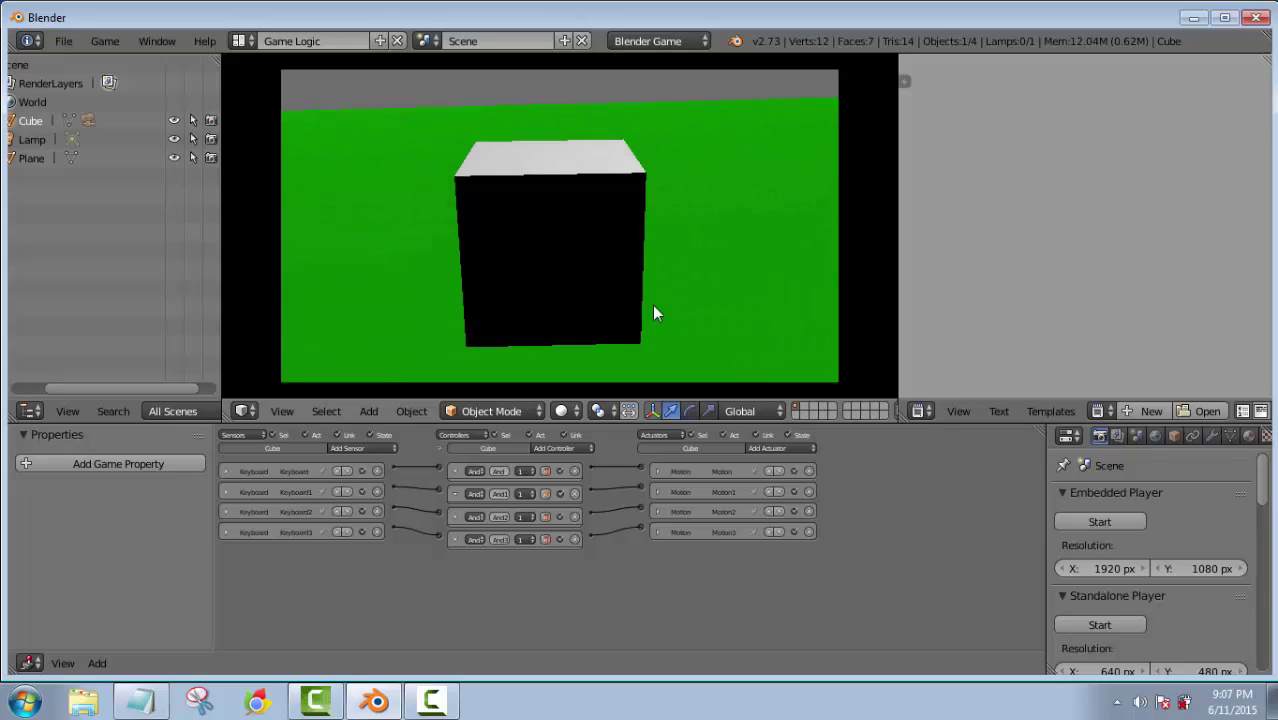
key("Left")
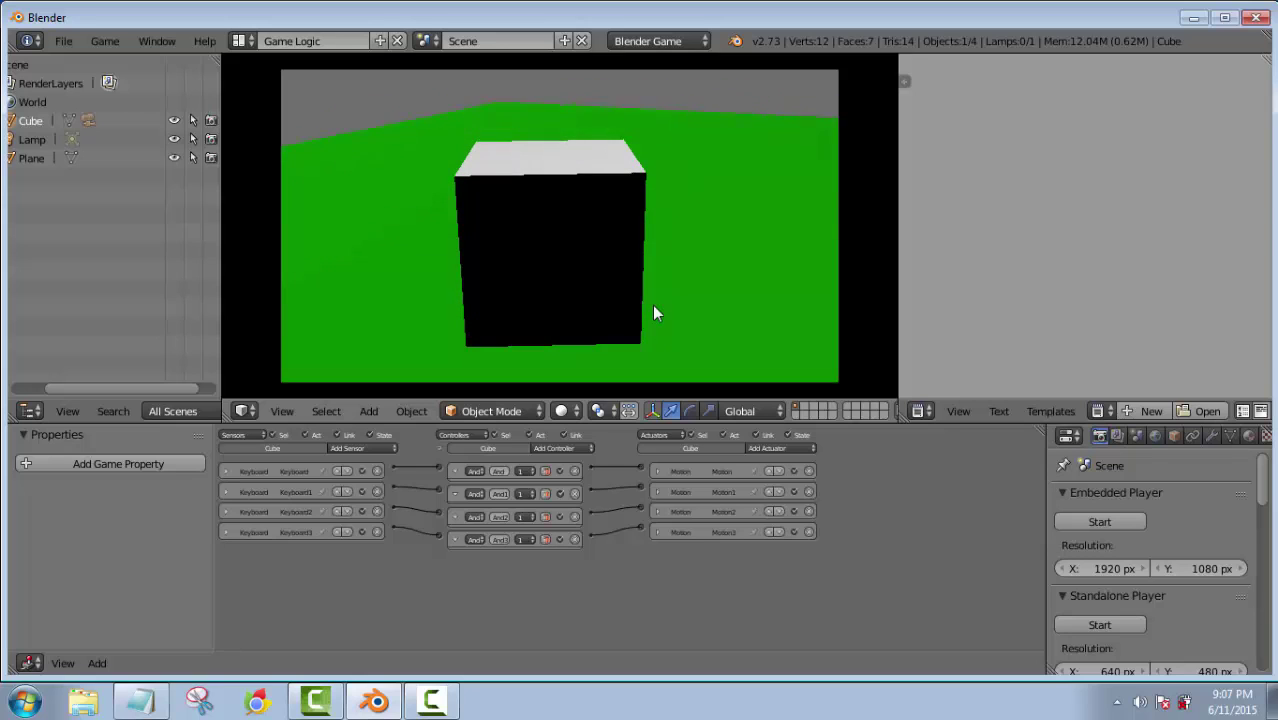
key("Right")
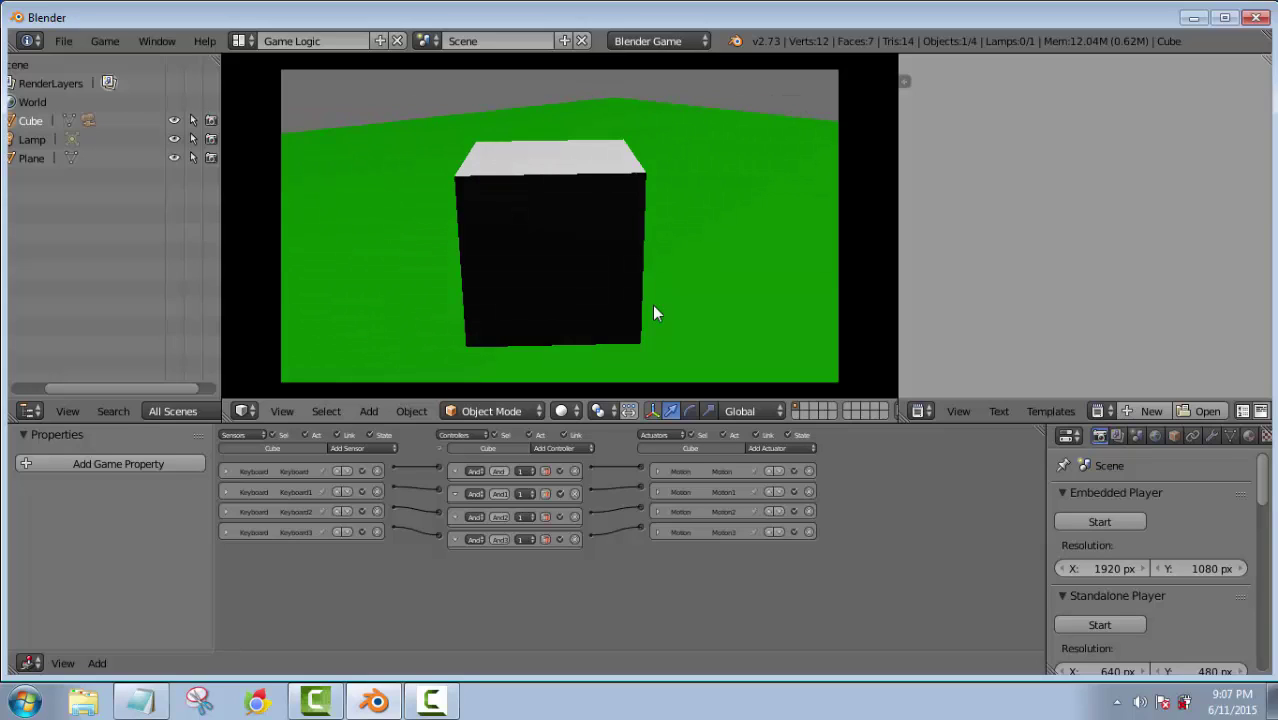
key("Escape")
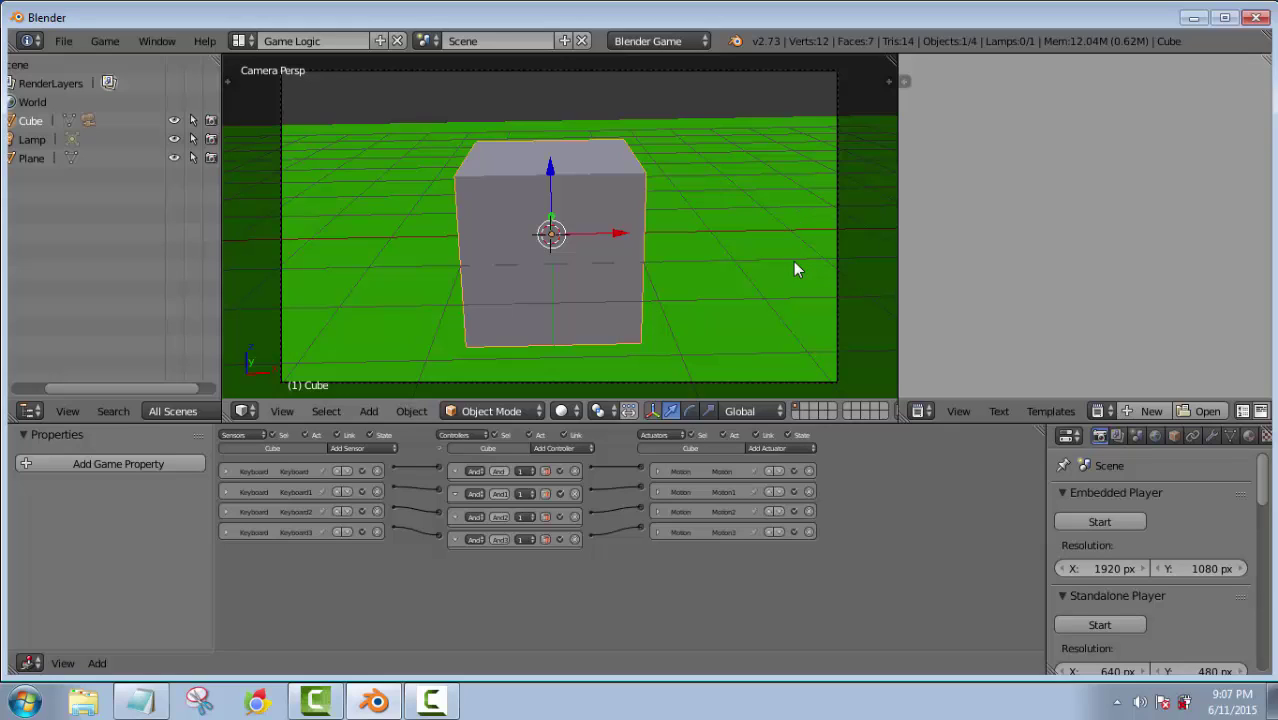
Run the game once more through the camera to recheck the cube's movement, then stop it and leave the camera view
key("w")
key("p")
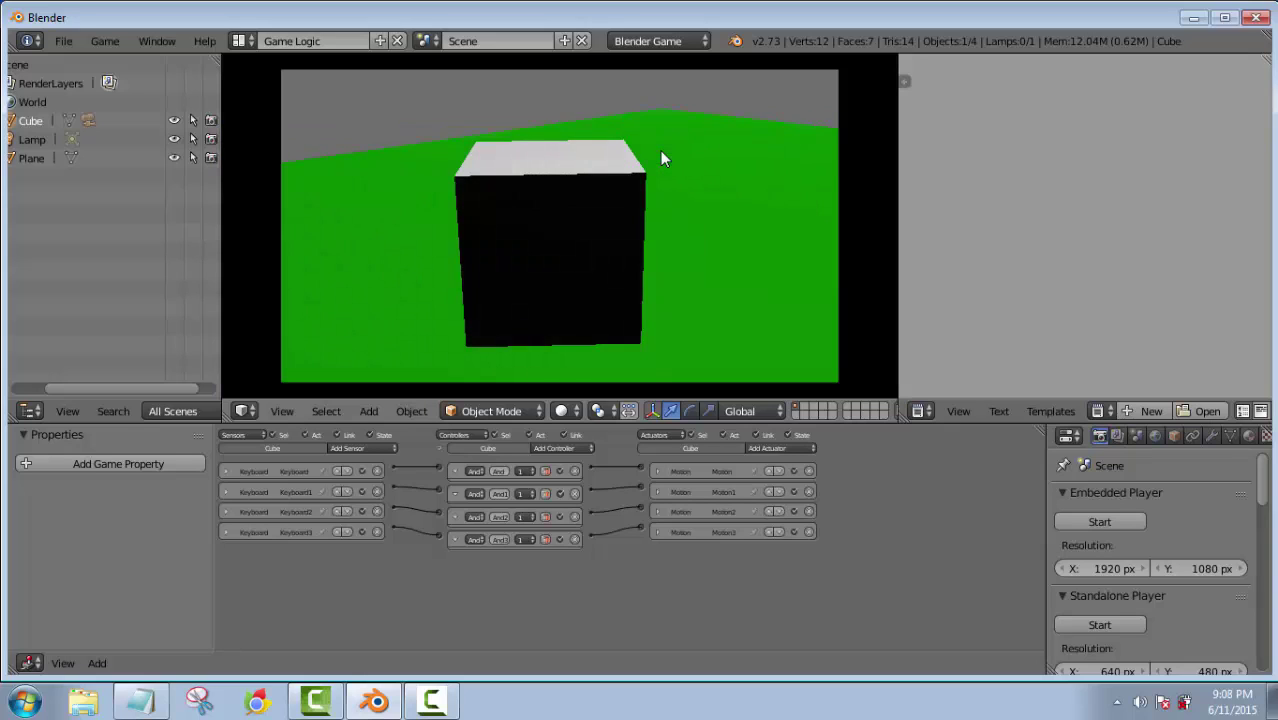
key("Left")
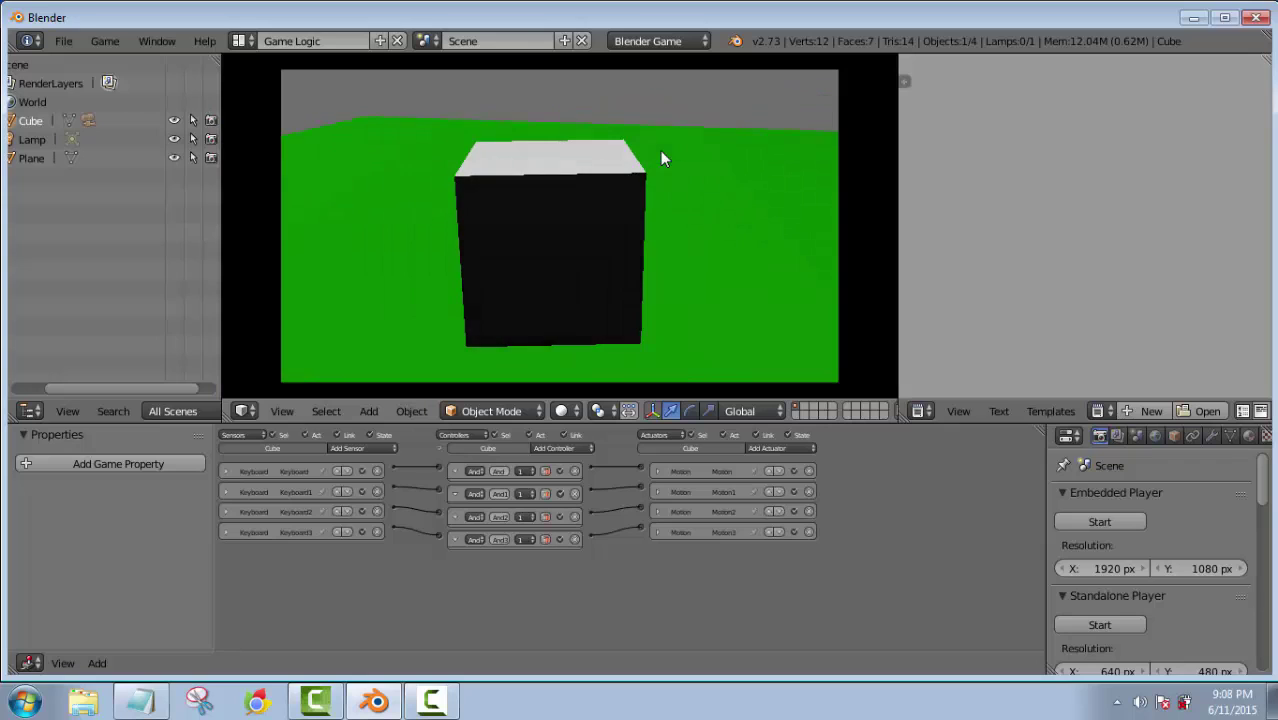
key("Left")
key("Escape")
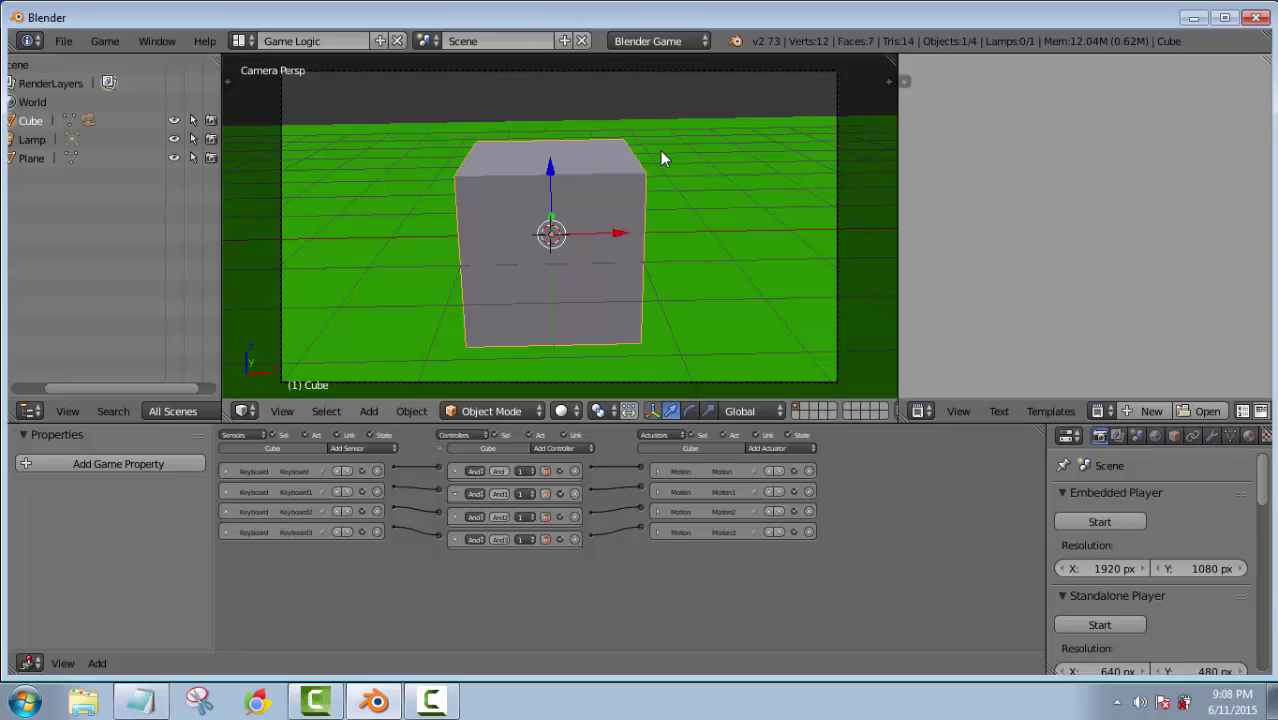
key("KP_0")
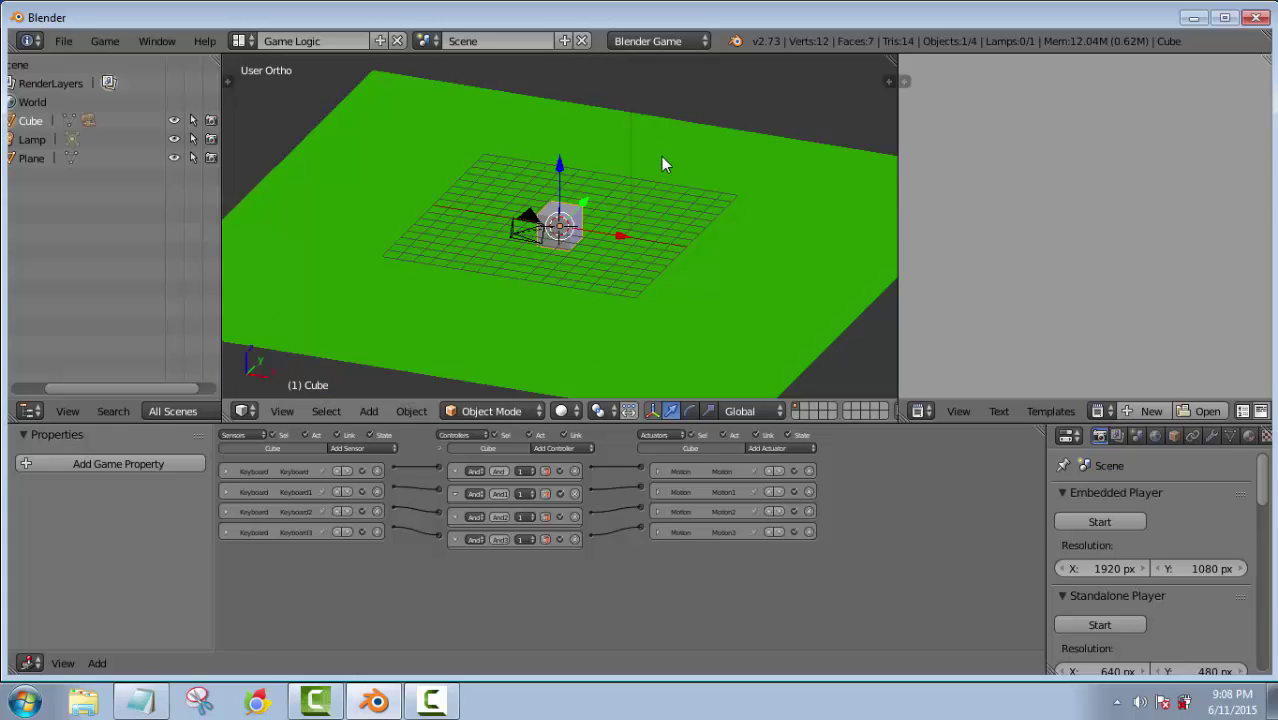
Add a cone mesh to the scene
middle_click_drag(661, 157, 566, 240)
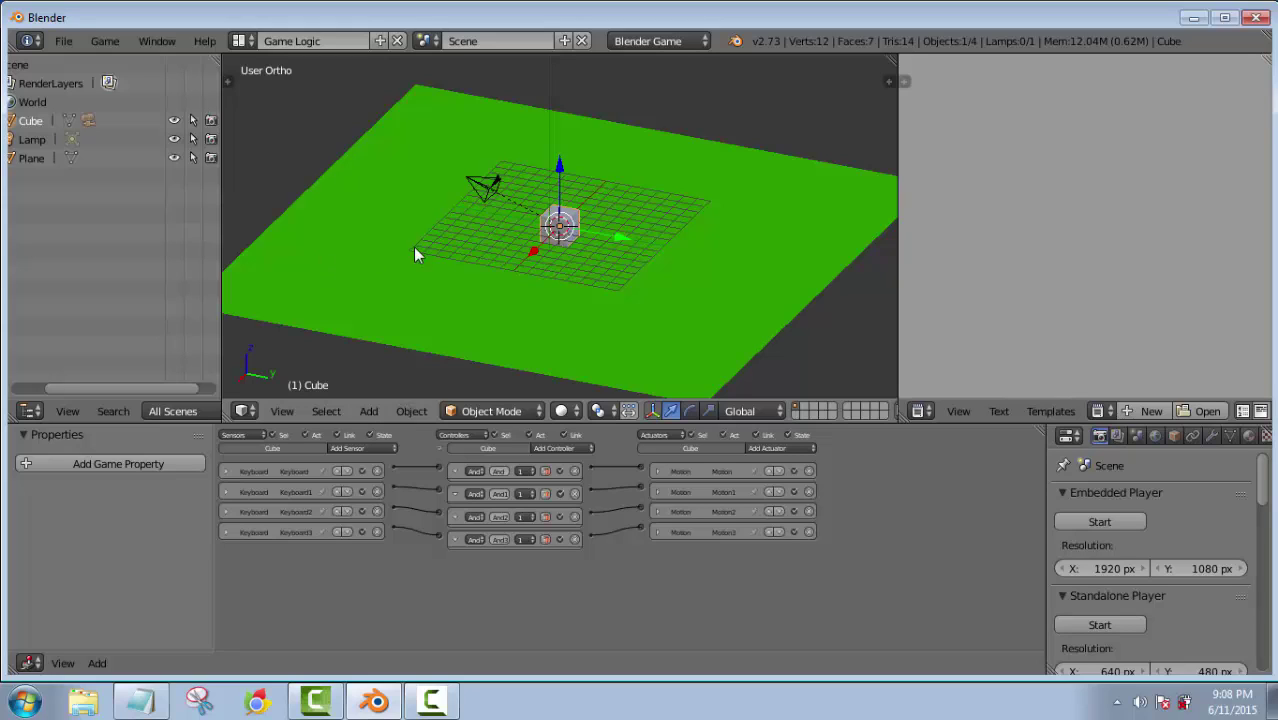
middle_click_drag(592, 335, 646, 312)
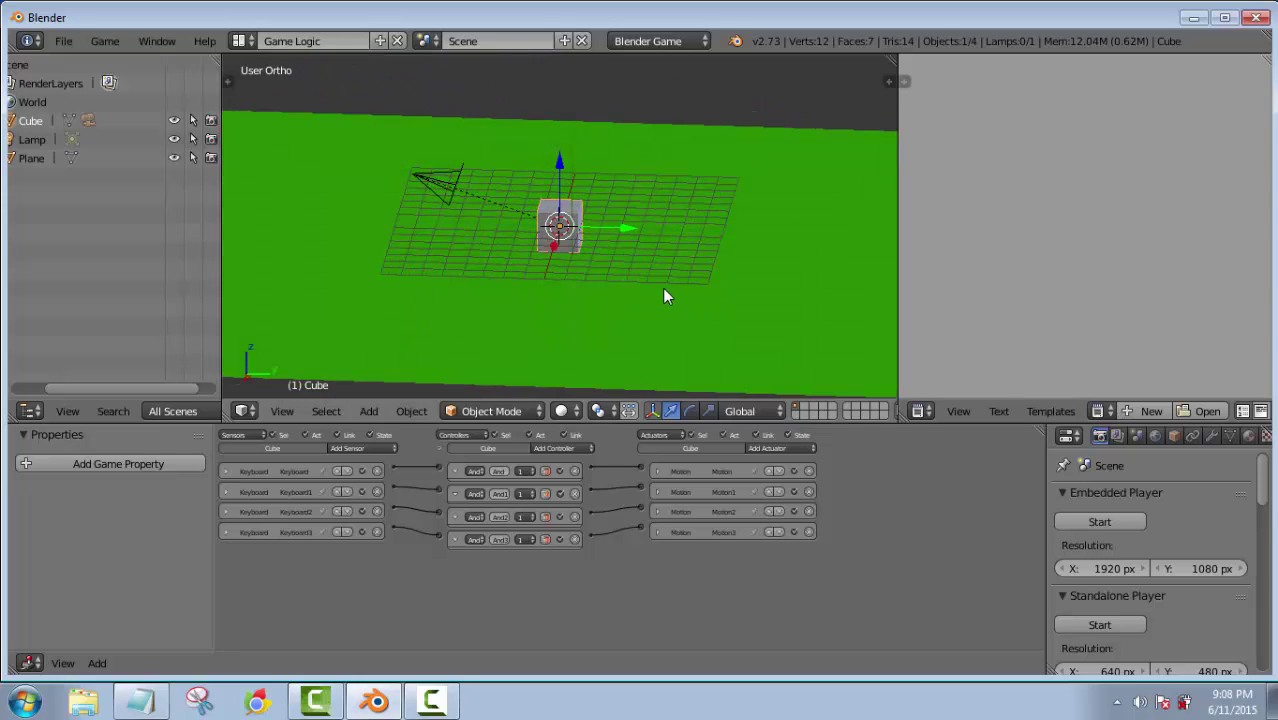
key("shift+a")
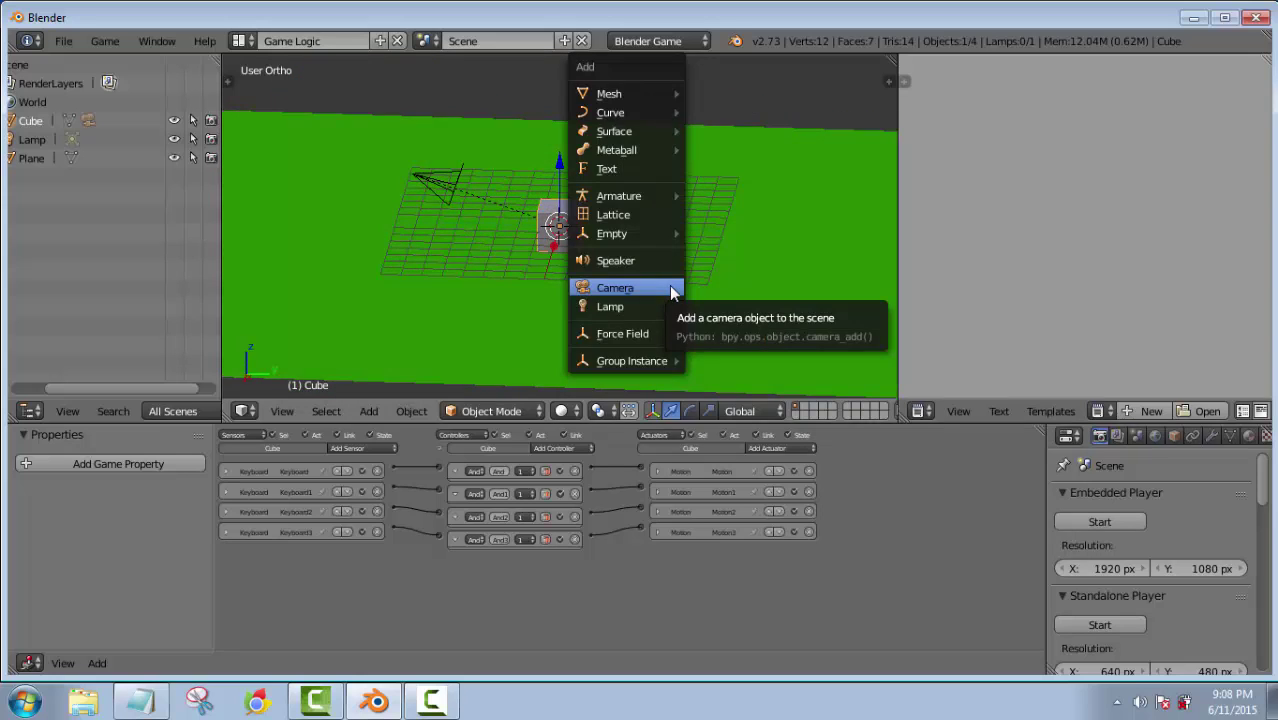
mouse_move(645, 94)
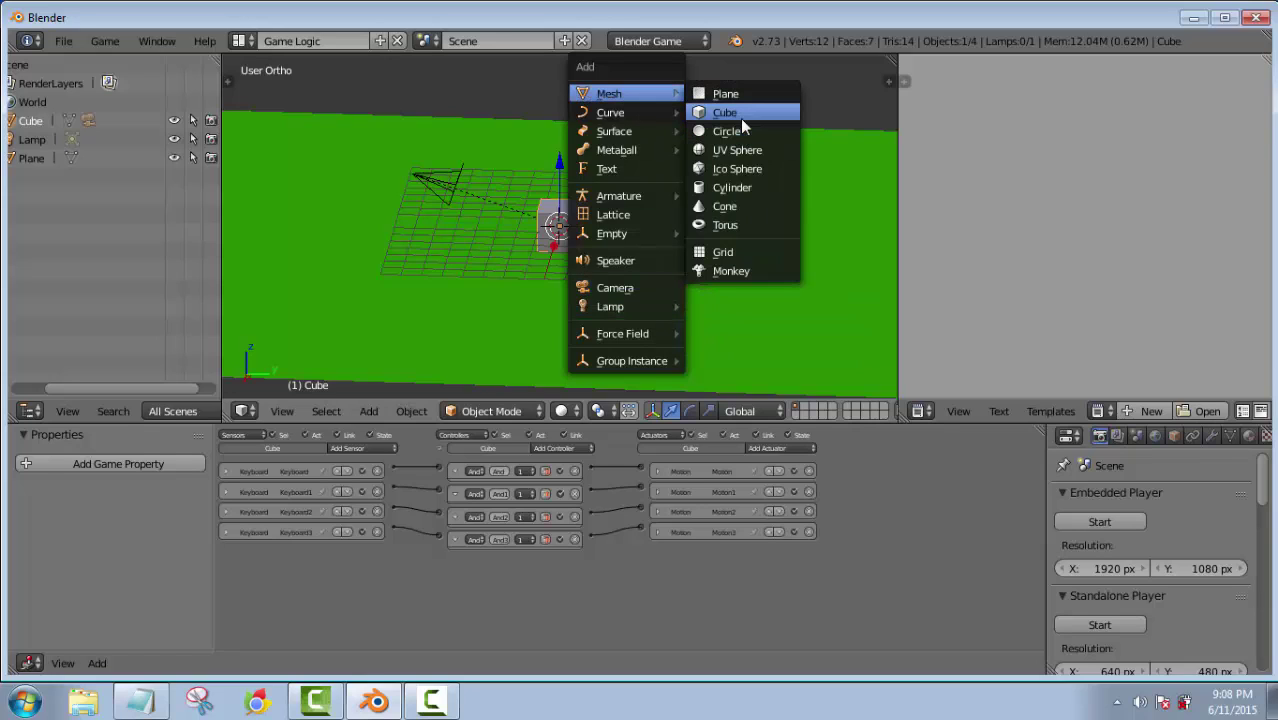
left_click(741, 203)
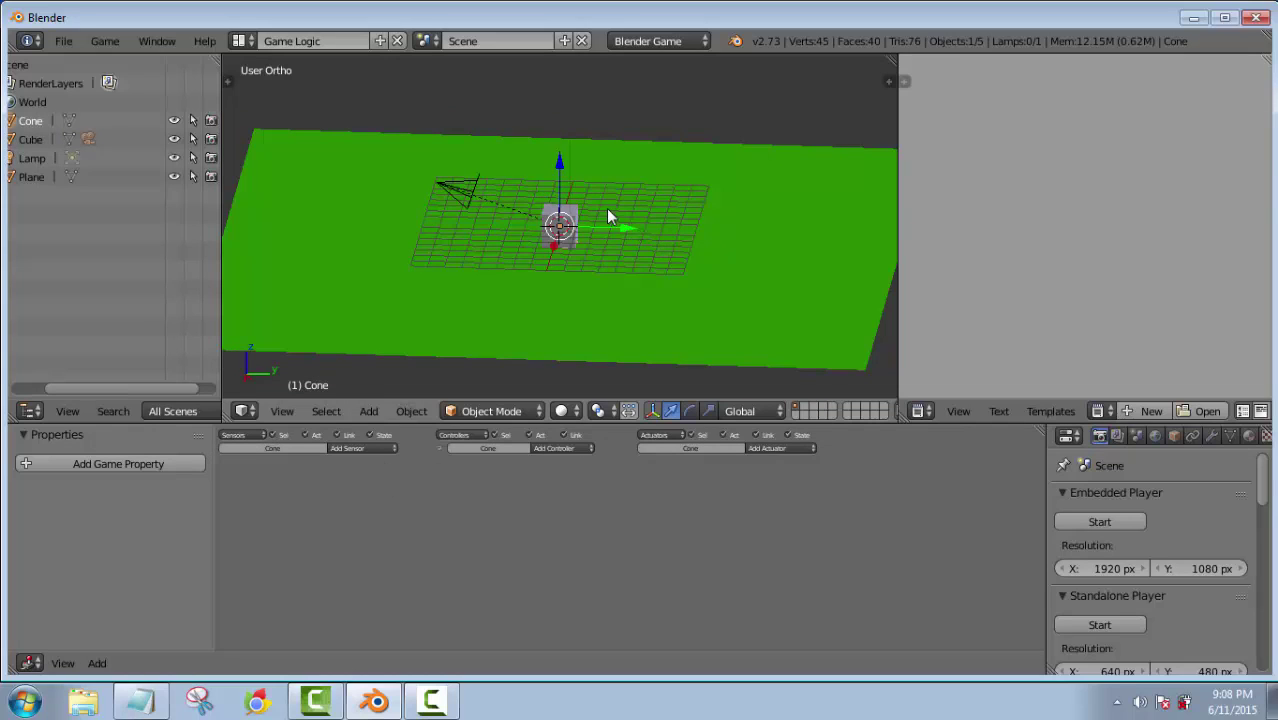
Move the cone along the Y axis to just beyond the grid's edge in front of the cube, adjusting its height
left_click_drag(563, 172, 560, 132)
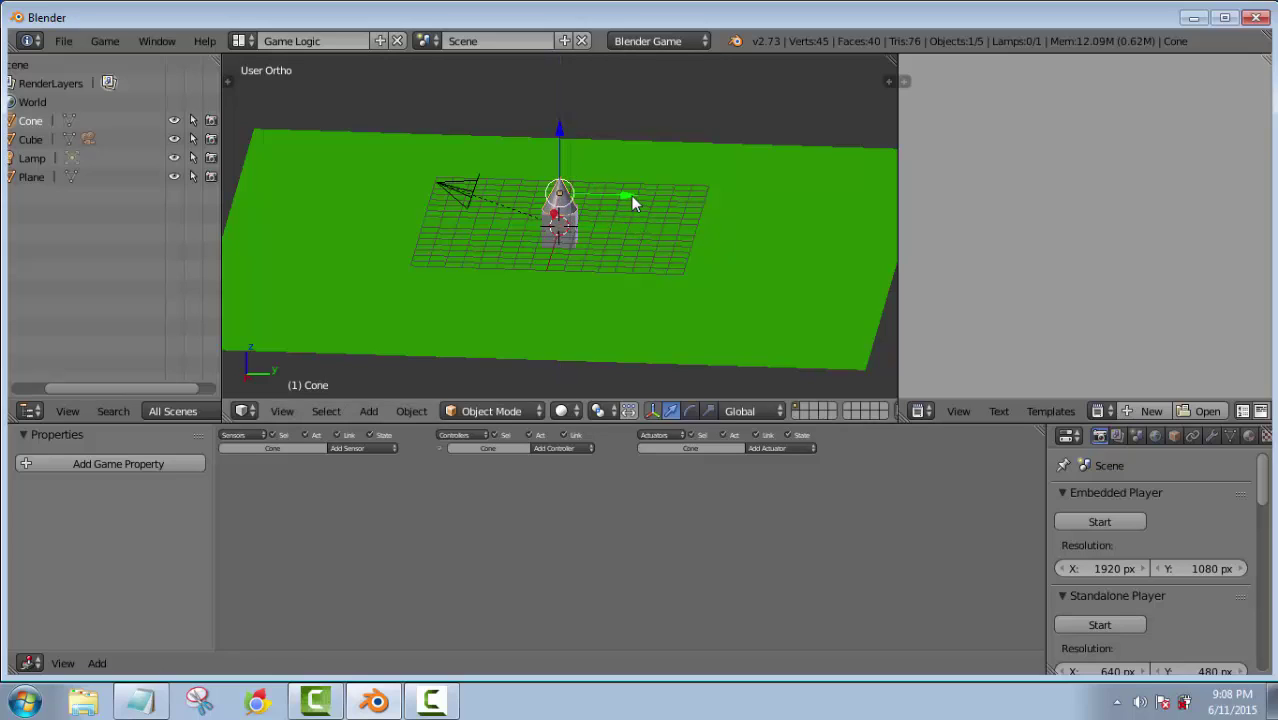
left_click_drag(629, 195, 785, 223)
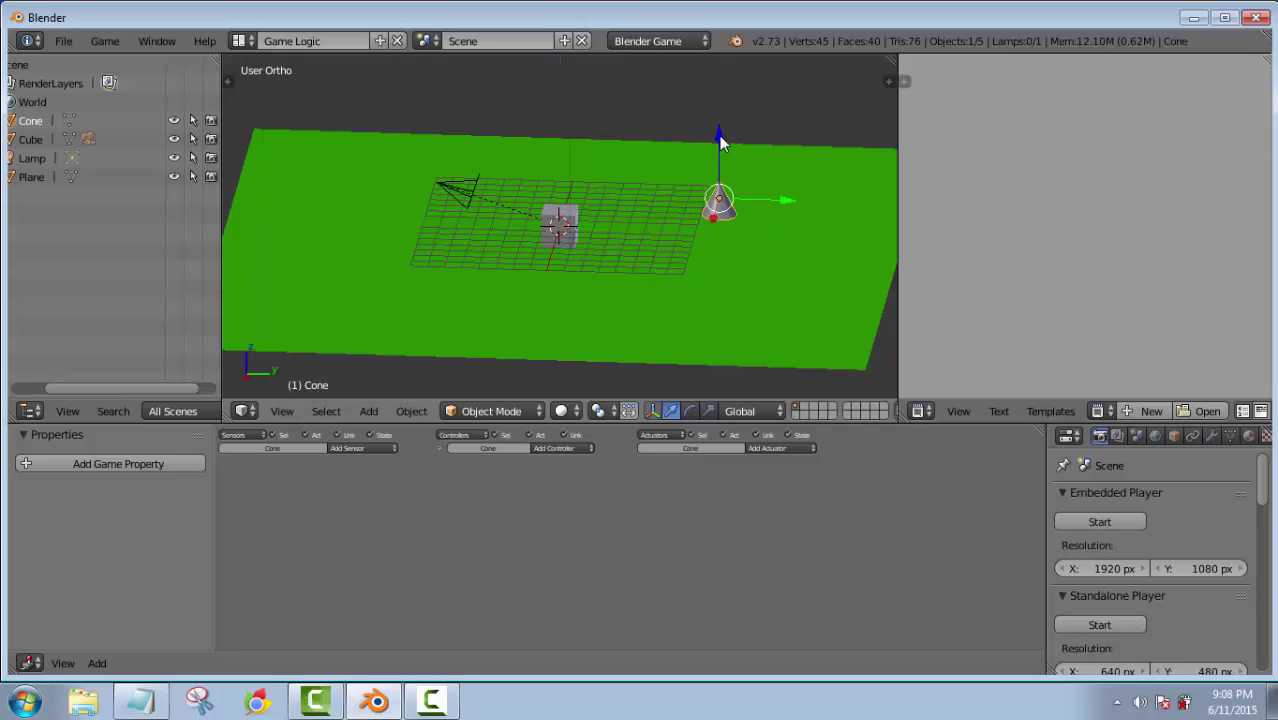
left_click_drag(720, 140, 719, 160)
Scale the cone down to about 0.6 and lower it along the Z axis towards the green ground
key("s")
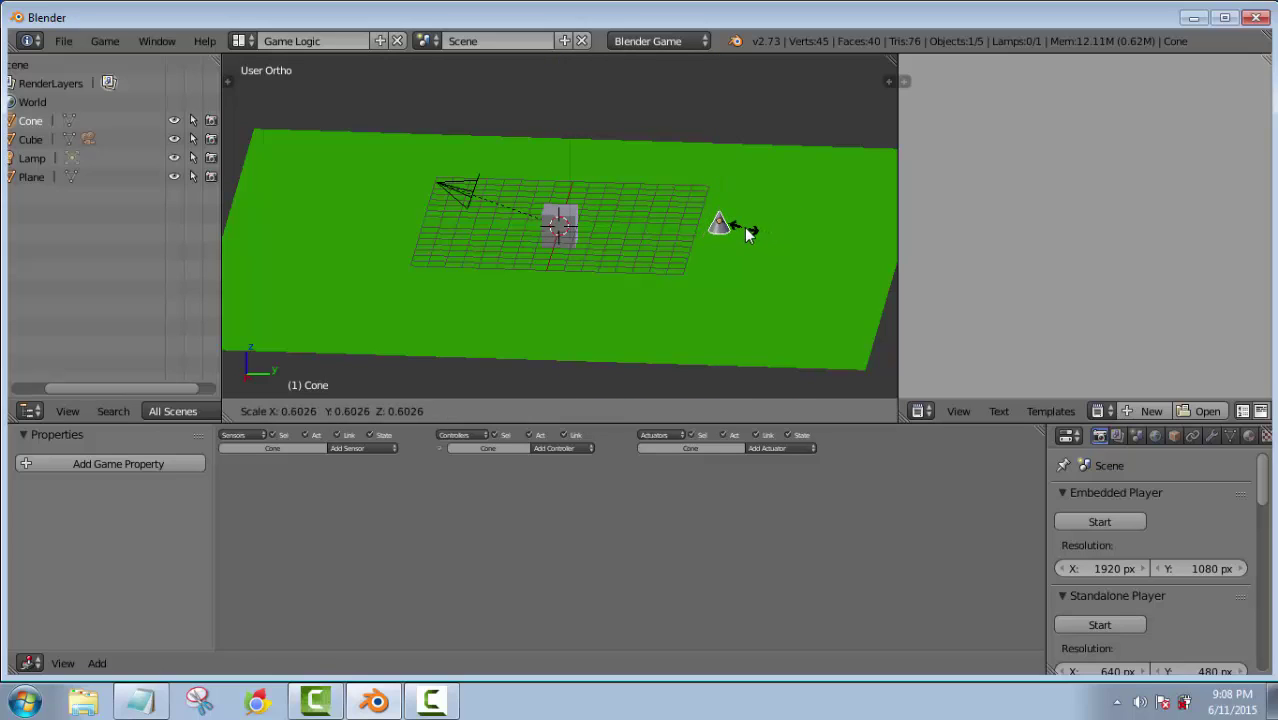
left_click(760, 228)
middle_click_drag(785, 229, 664, 248)
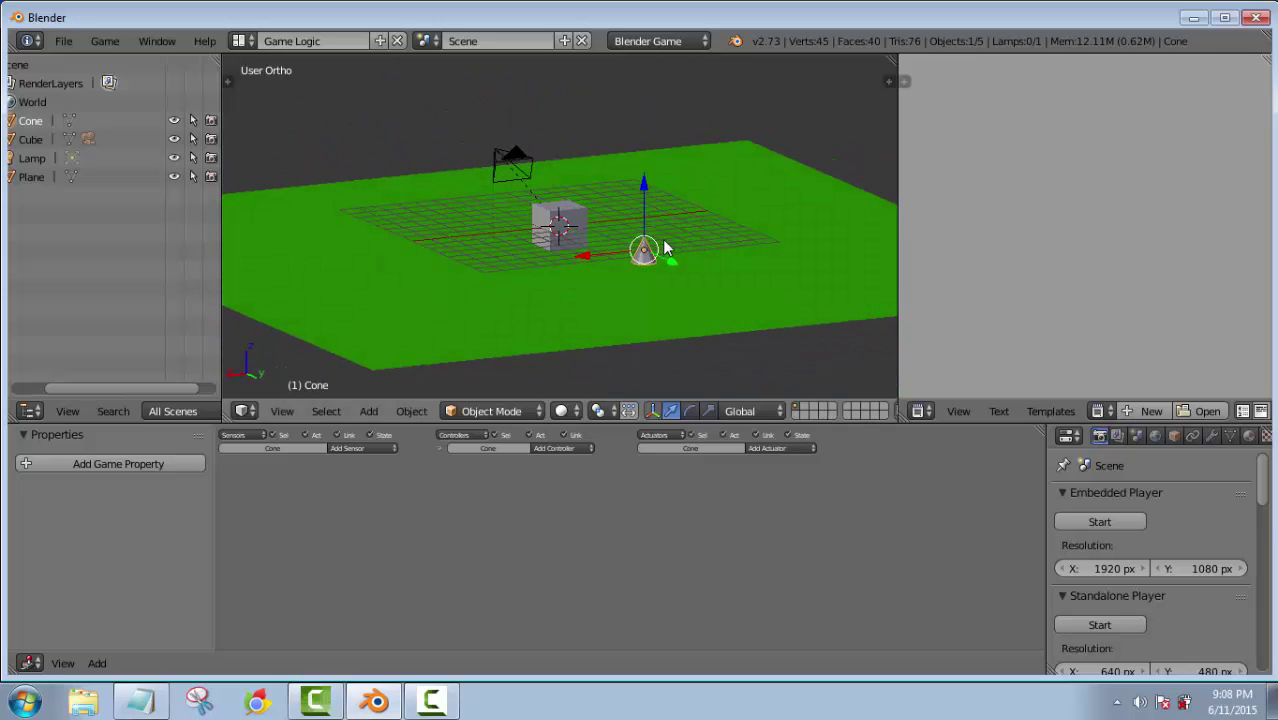
left_click_drag(643, 184, 641, 202)
Add an Always sensor and a Motion actuator to the cone's logic
middle_click_drag(538, 236, 705, 290)
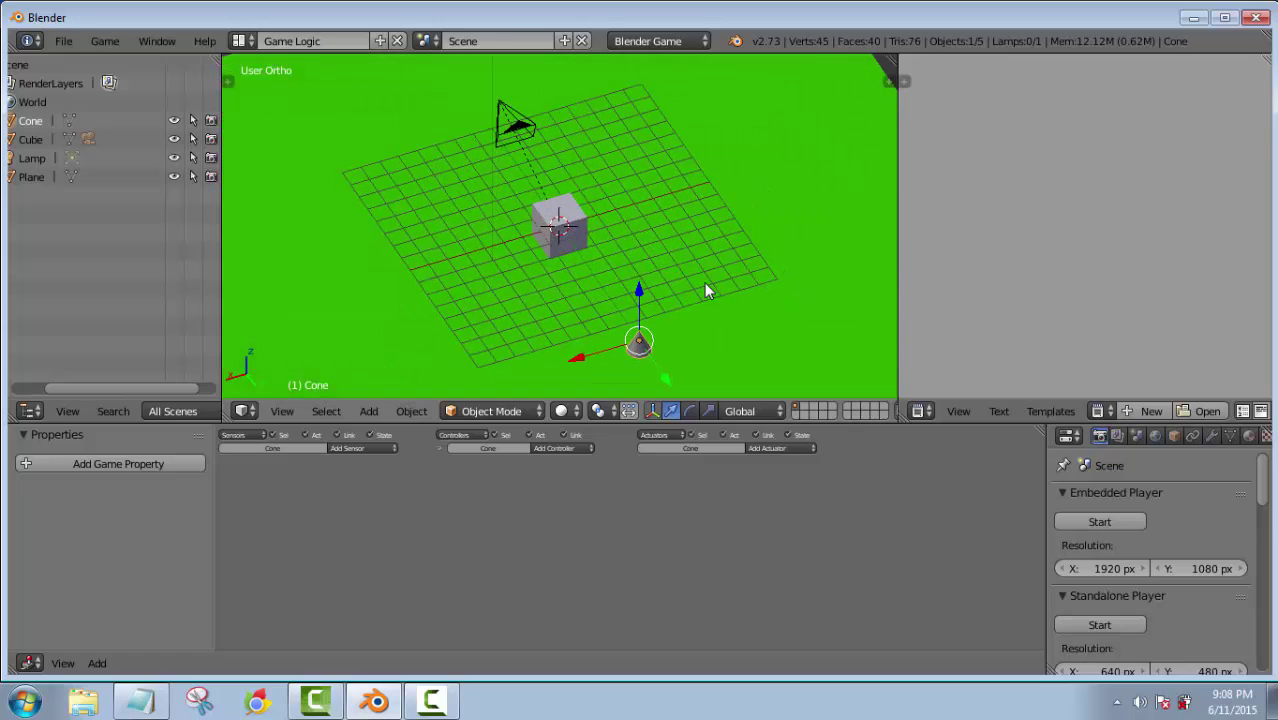
left_click(352, 449)
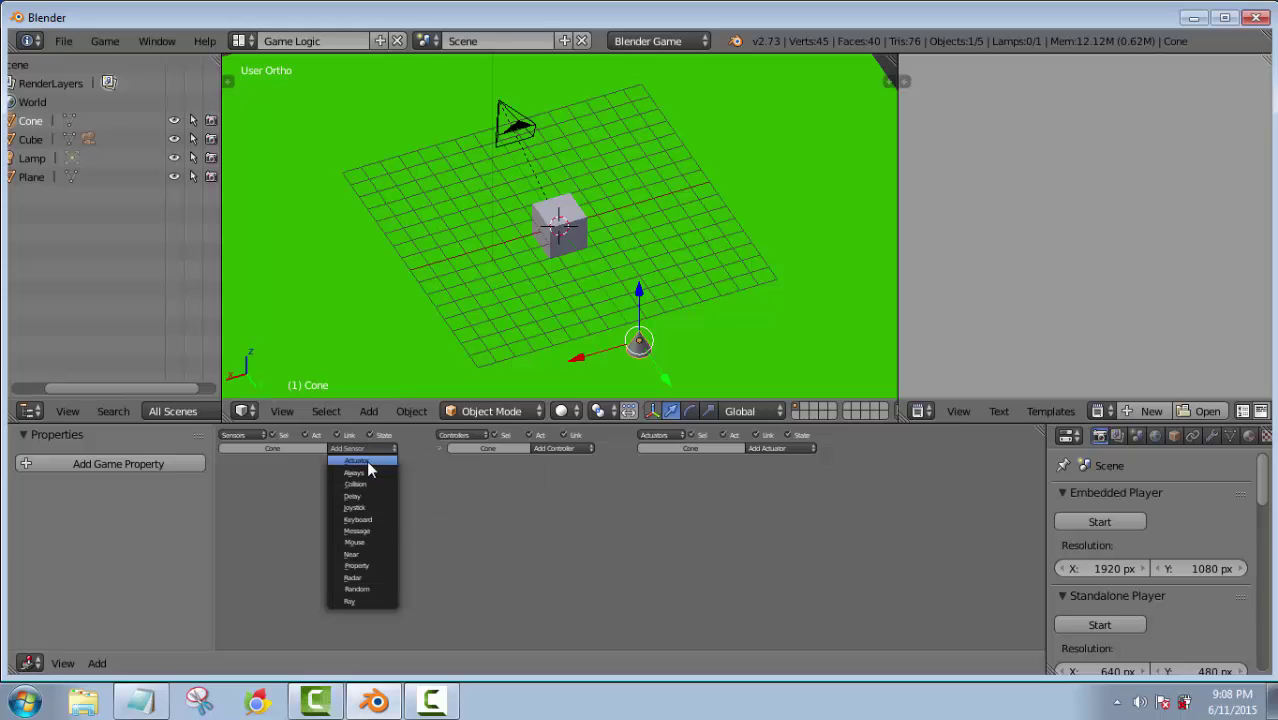
left_click(369, 472)
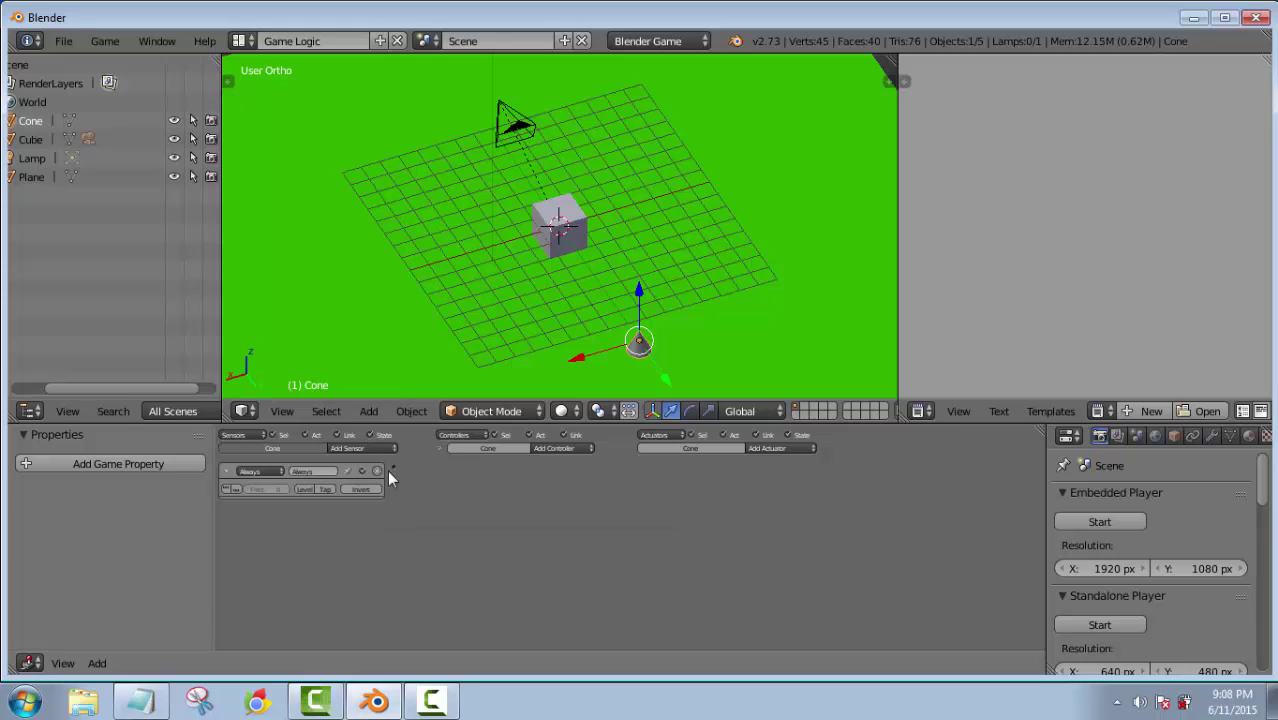
left_click(797, 448)
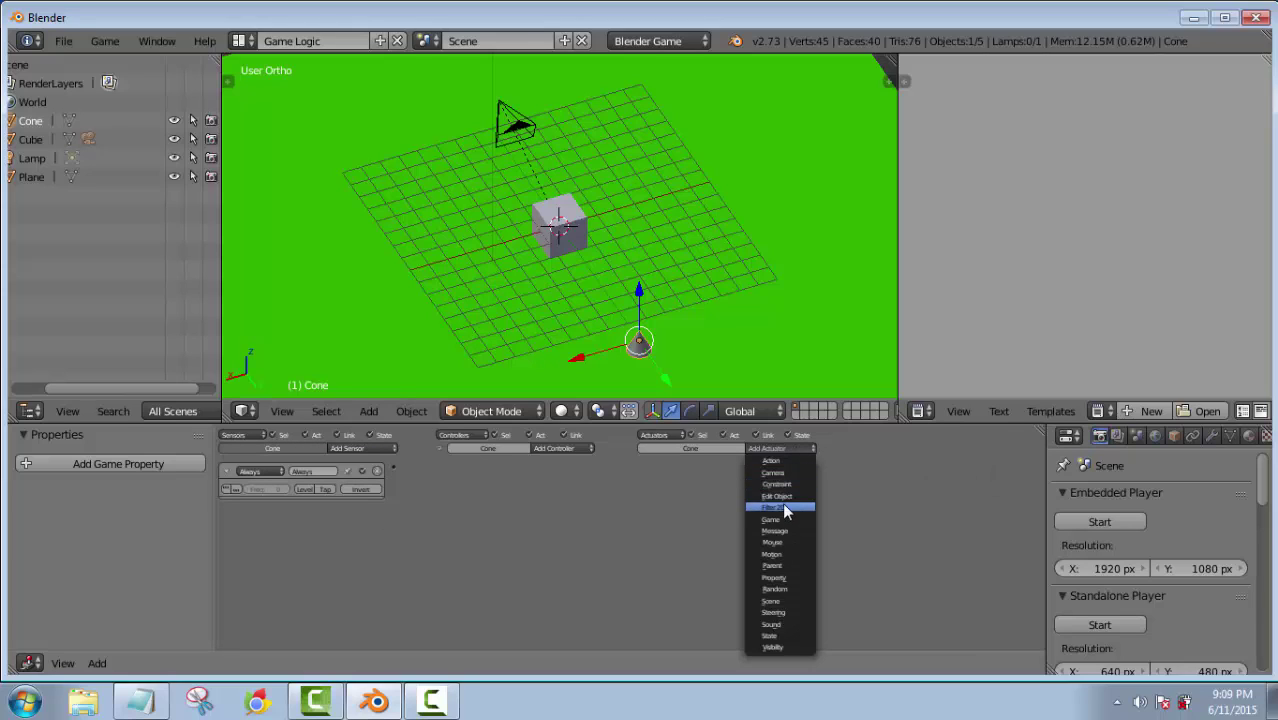
left_click(780, 554)
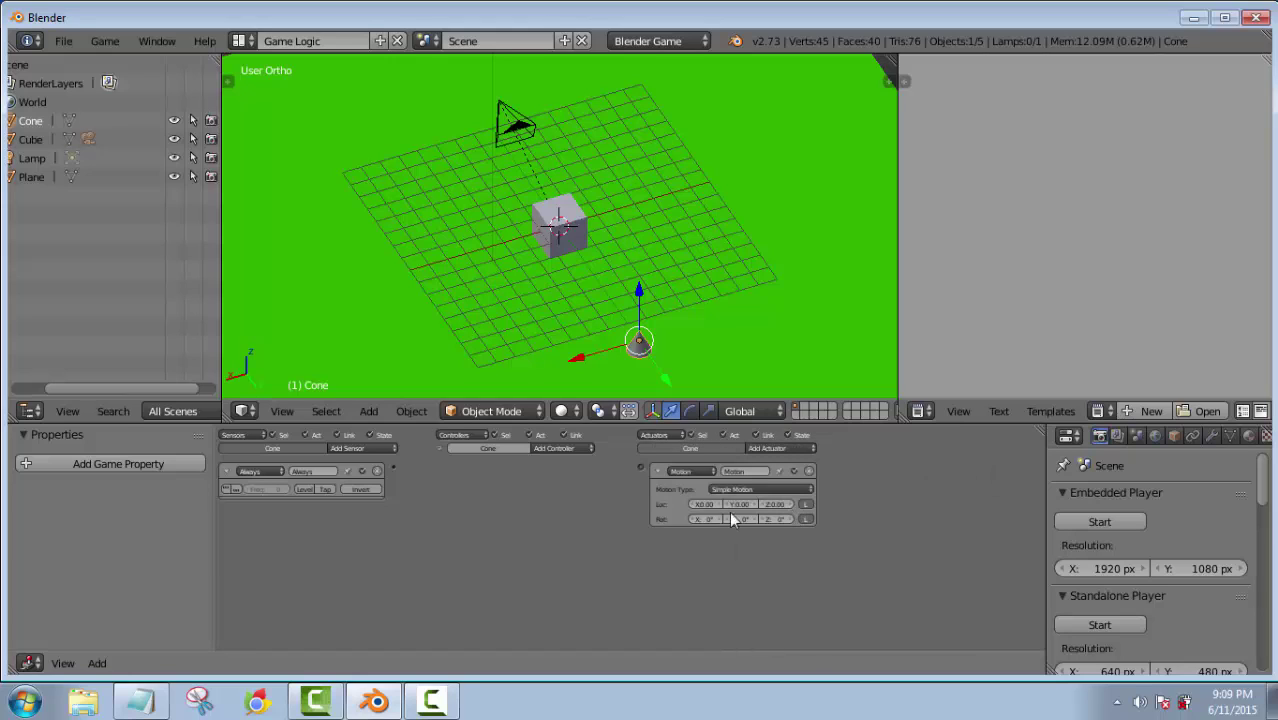
Set the cone's motion rotation to 2° on X and 2° on Y, and link the Always sensor to the Motion actuator
left_click(712, 518)
type("2")
key("Return")
left_click(741, 520)
type("2")
key("Return")
left_click_drag(394, 466, 642, 466)
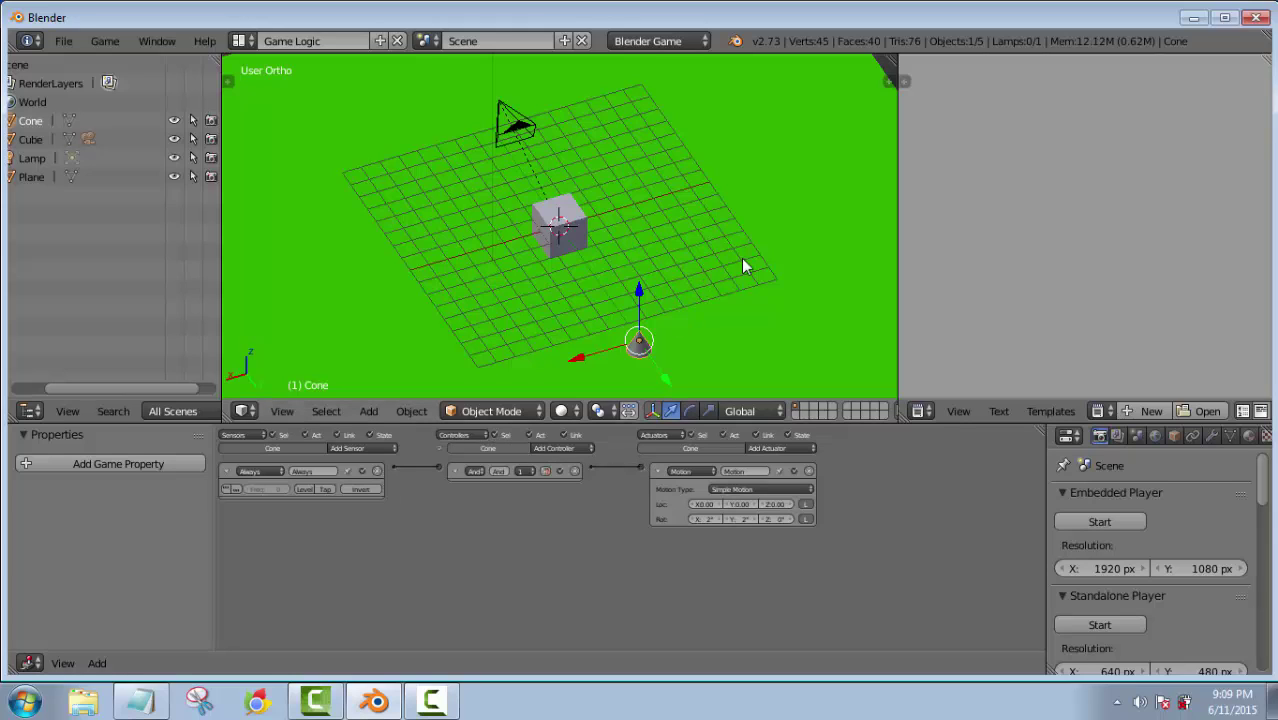
Run the game twice to check the cone's spin and the cube's movement towards it, stopping the game each time
key("p")
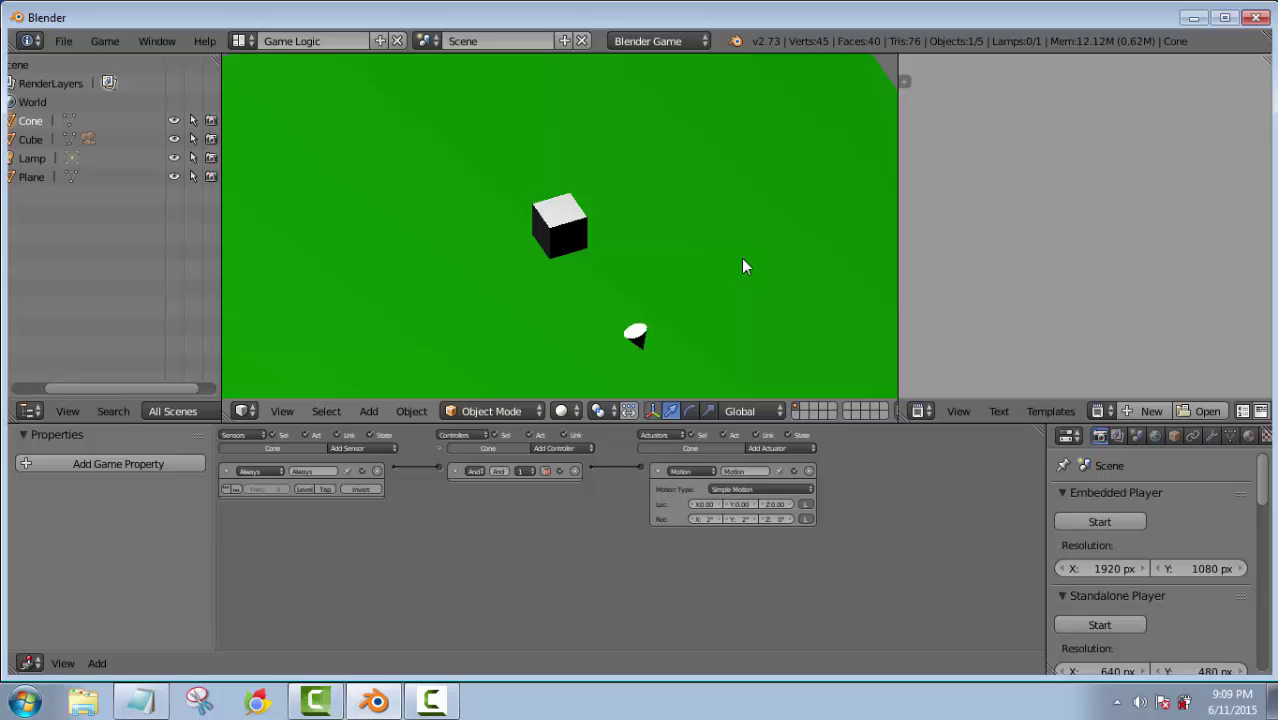
key("Escape")
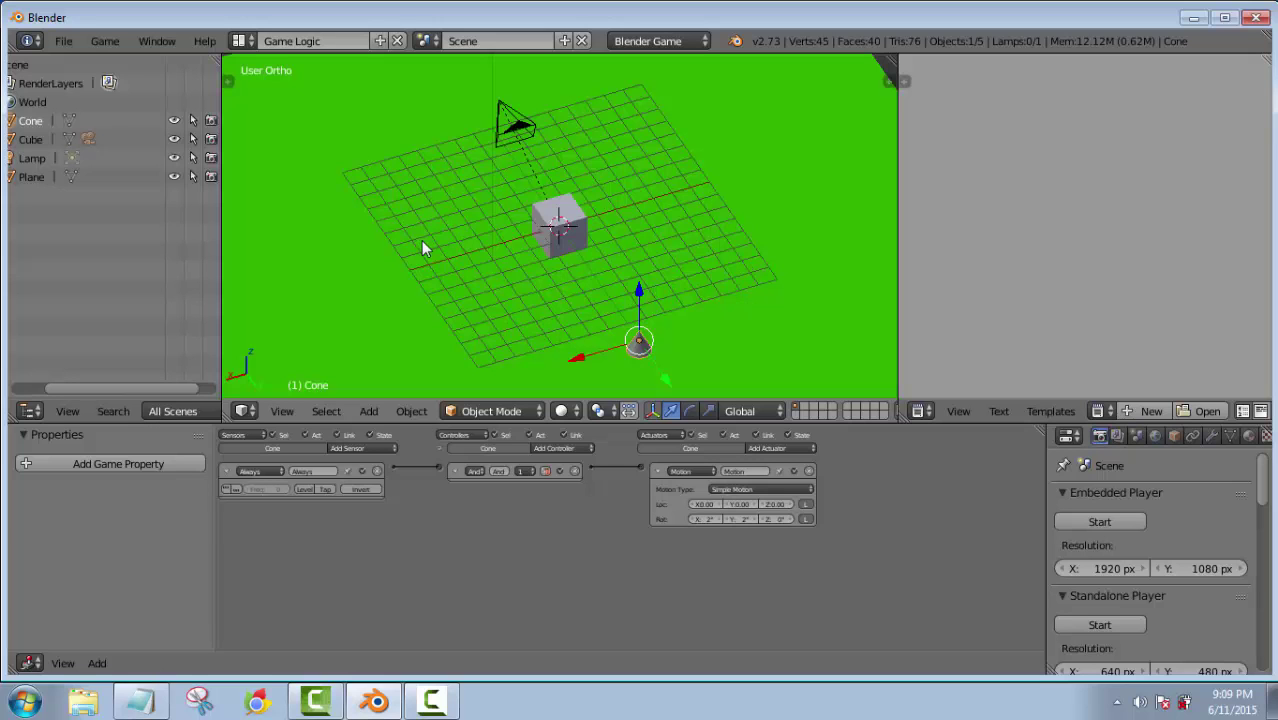
middle_click_drag(422, 243, 511, 242)
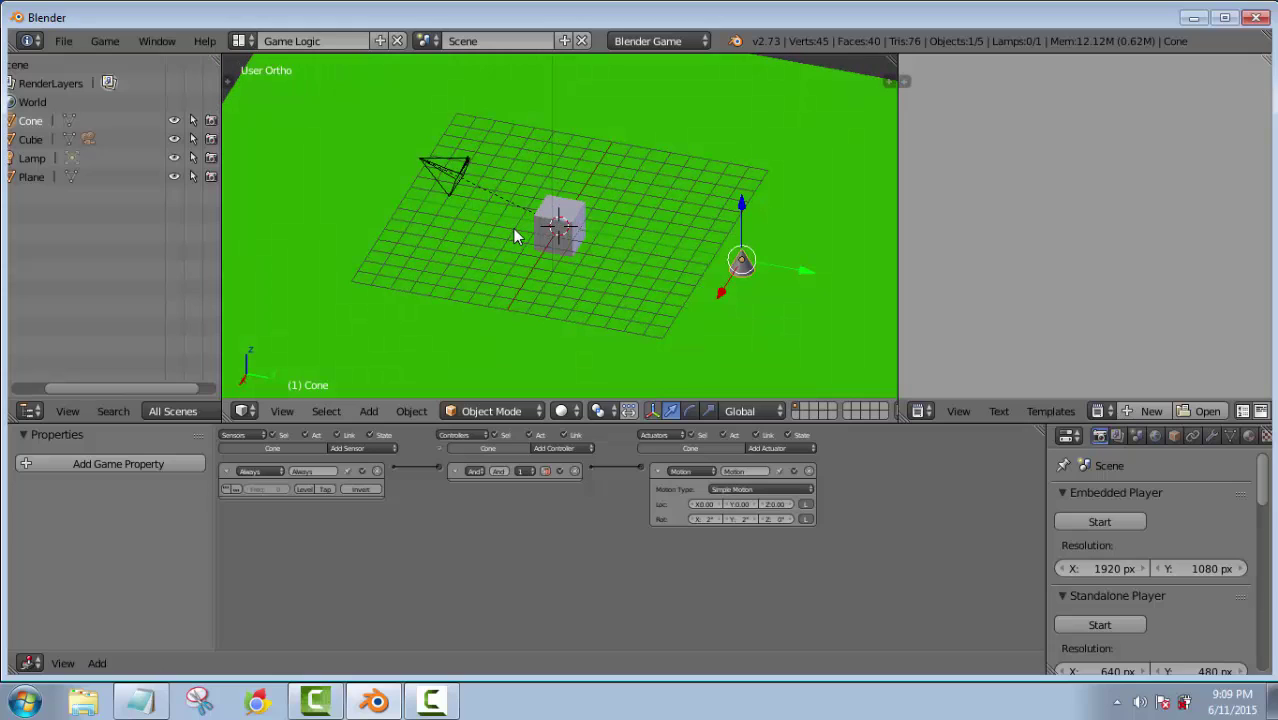
key("p")
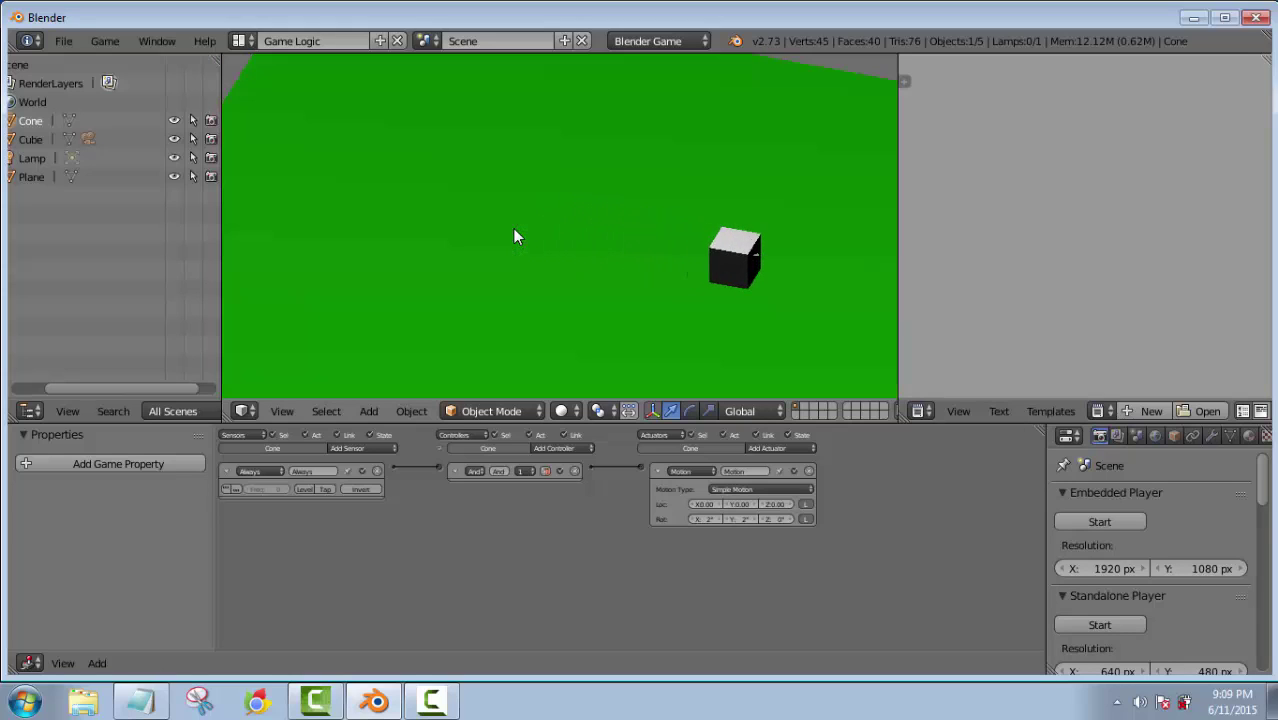
key("Escape")
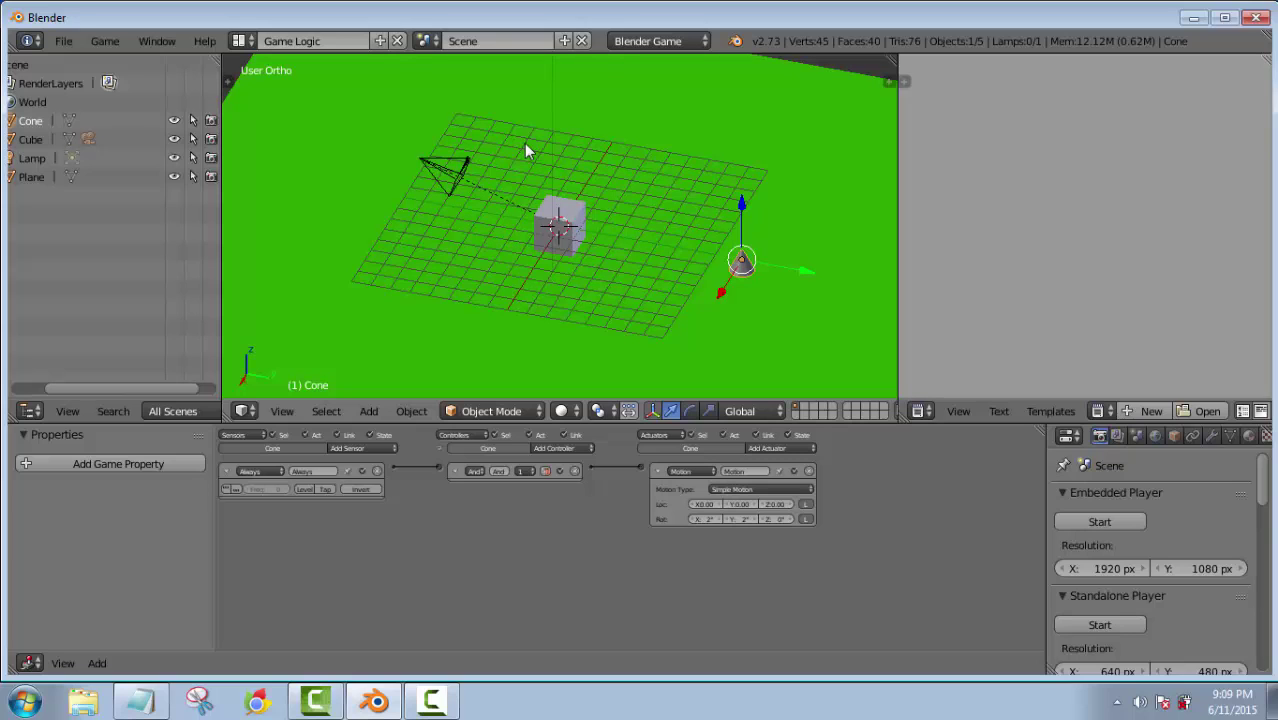
Add a Near sensor and a Message actuator to the cone's logic
middle_click_drag(795, 248, 810, 245)
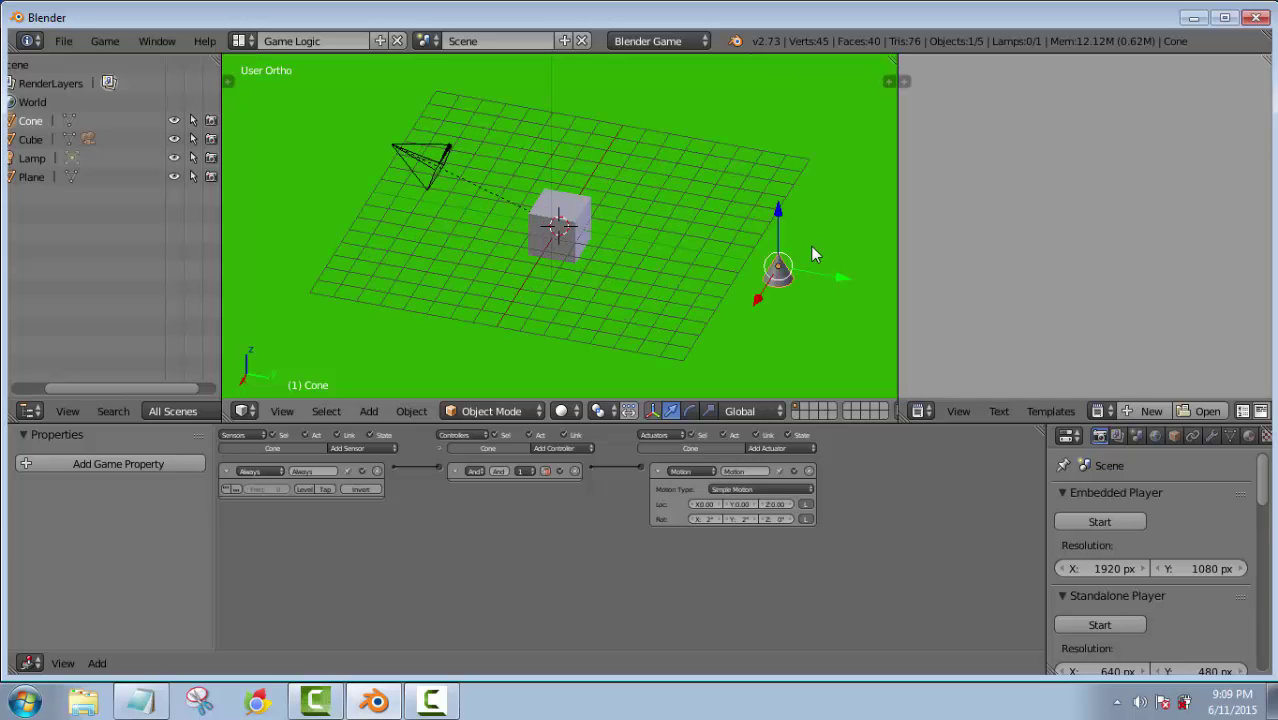
scroll(810, 245, "down", 2)
middle_click_drag(599, 245, 582, 297)
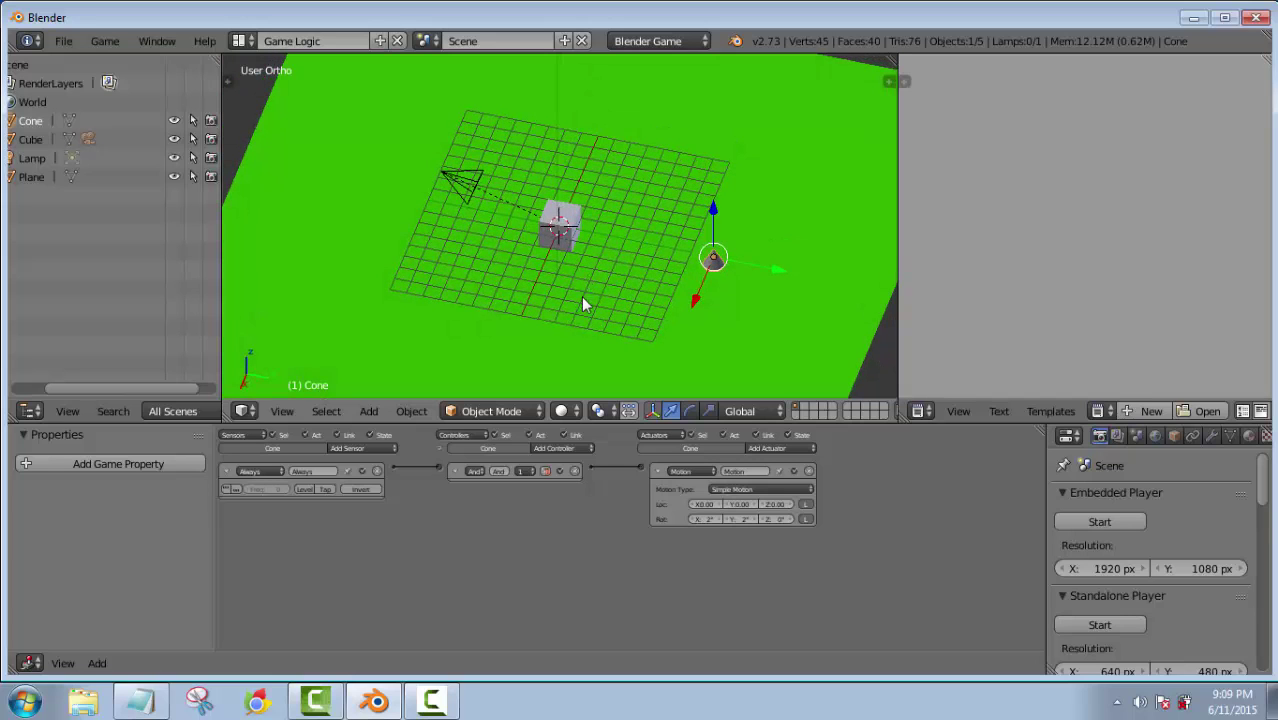
left_click(346, 447)
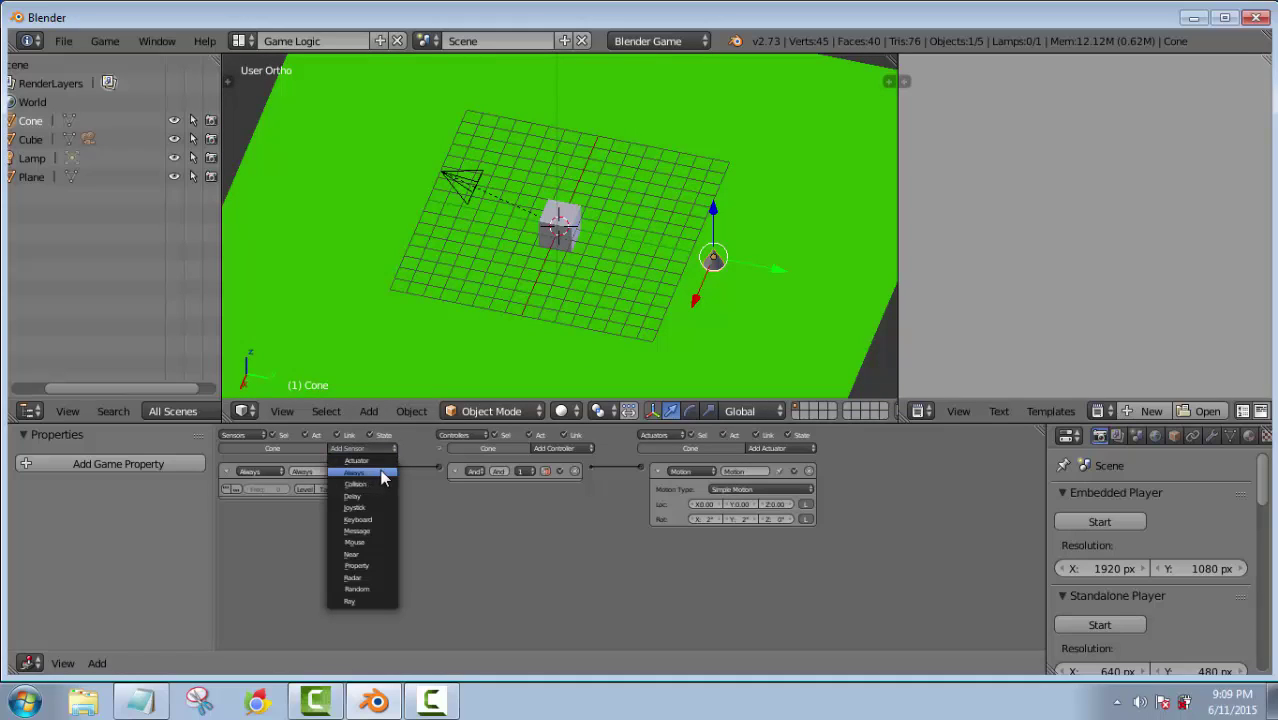
left_click(377, 553)
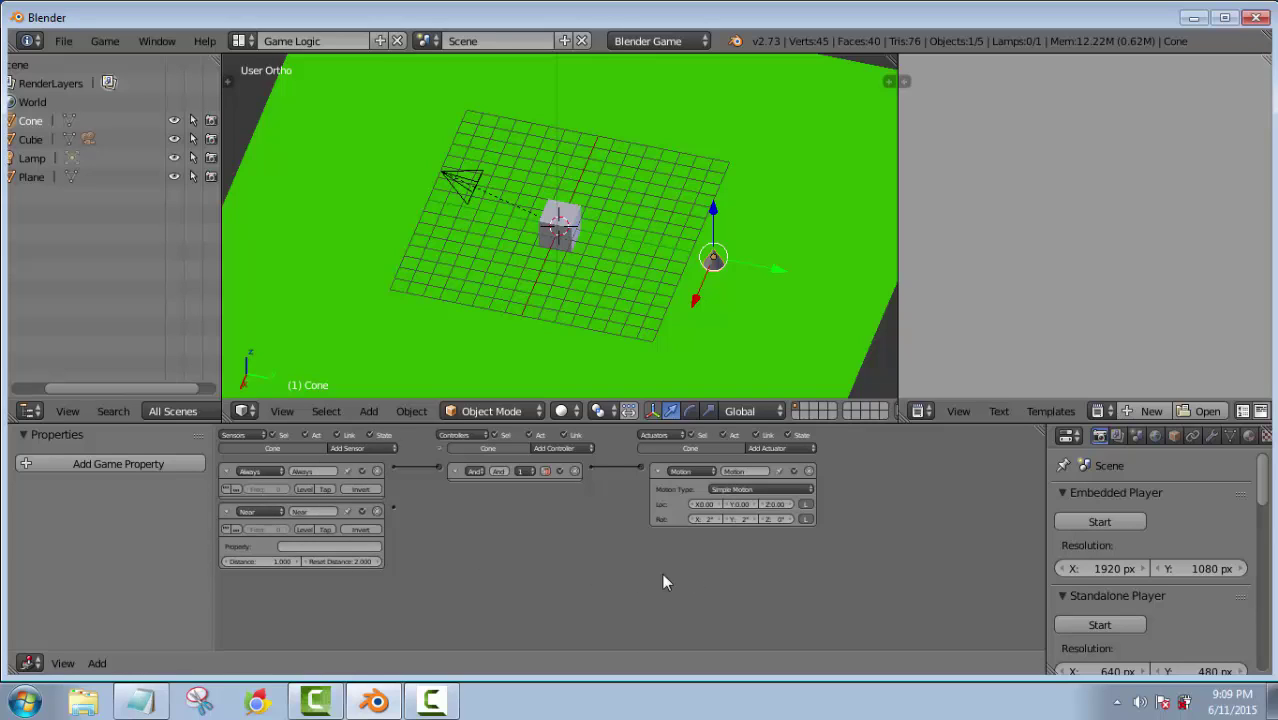
left_click(773, 449)
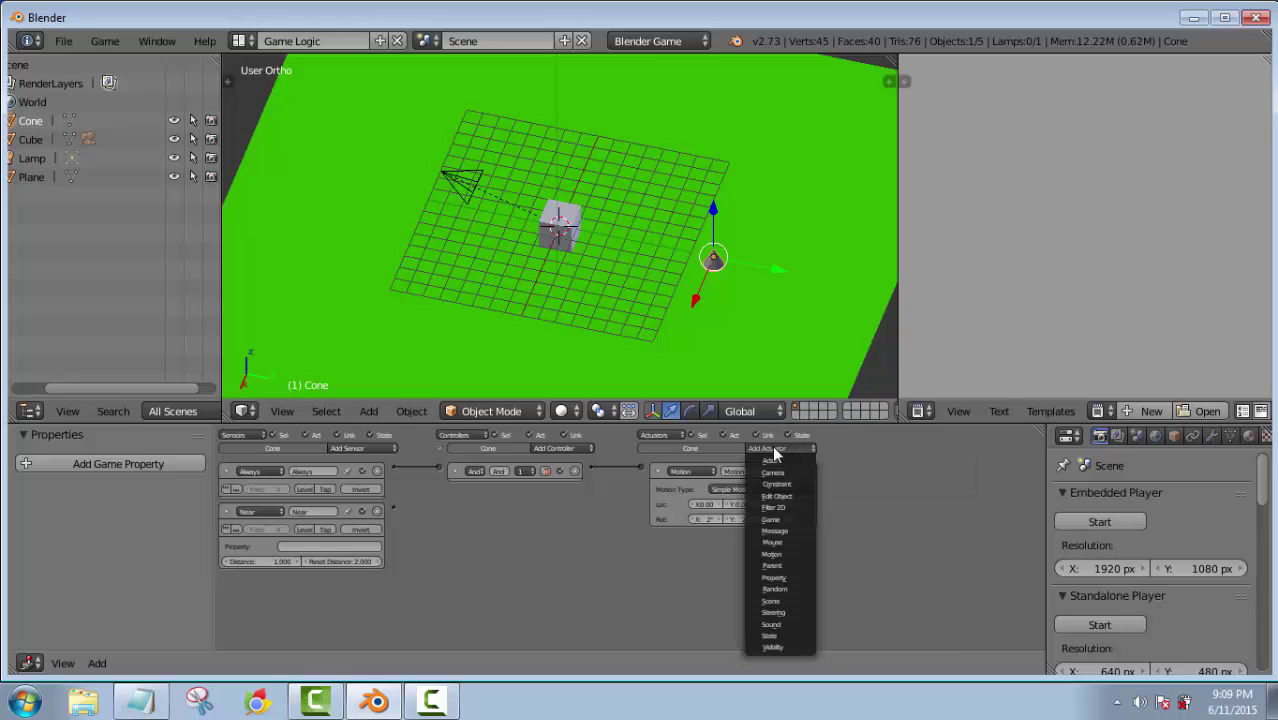
left_click(791, 533)
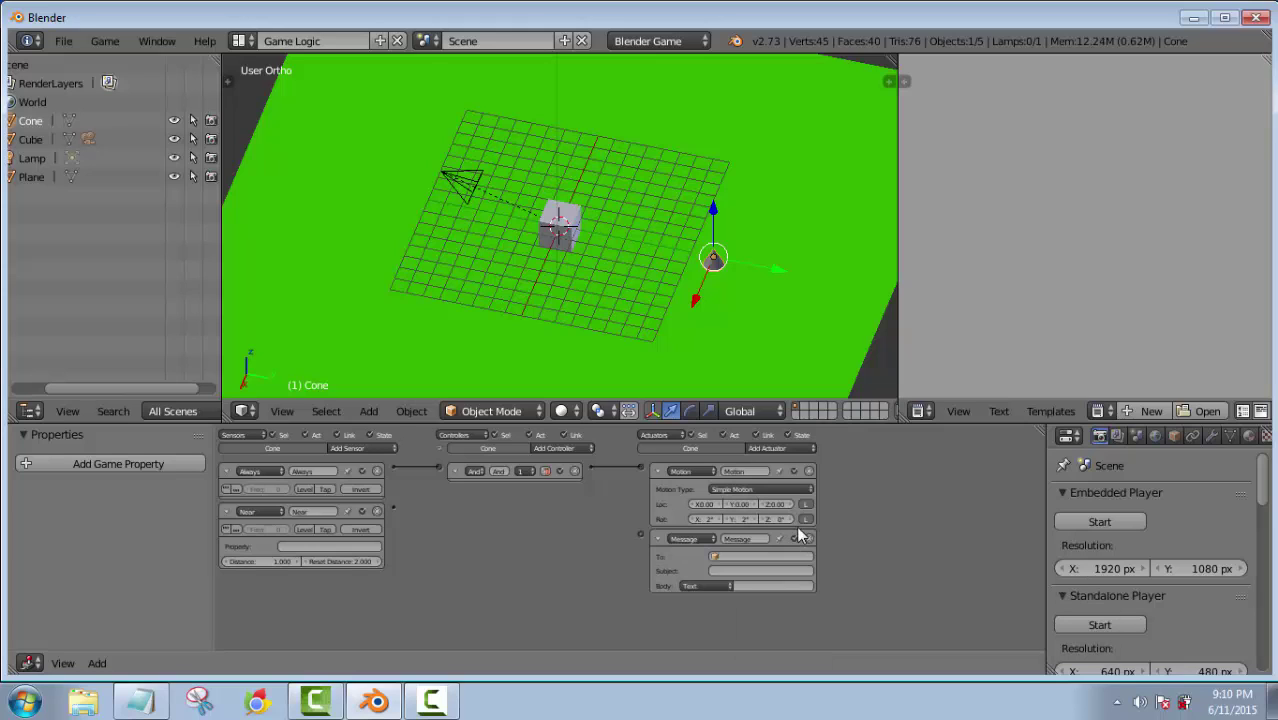
Set the message subject to "tambah" and link the Near sensor to the Message actuator
scroll(950, 579, "down", 2)
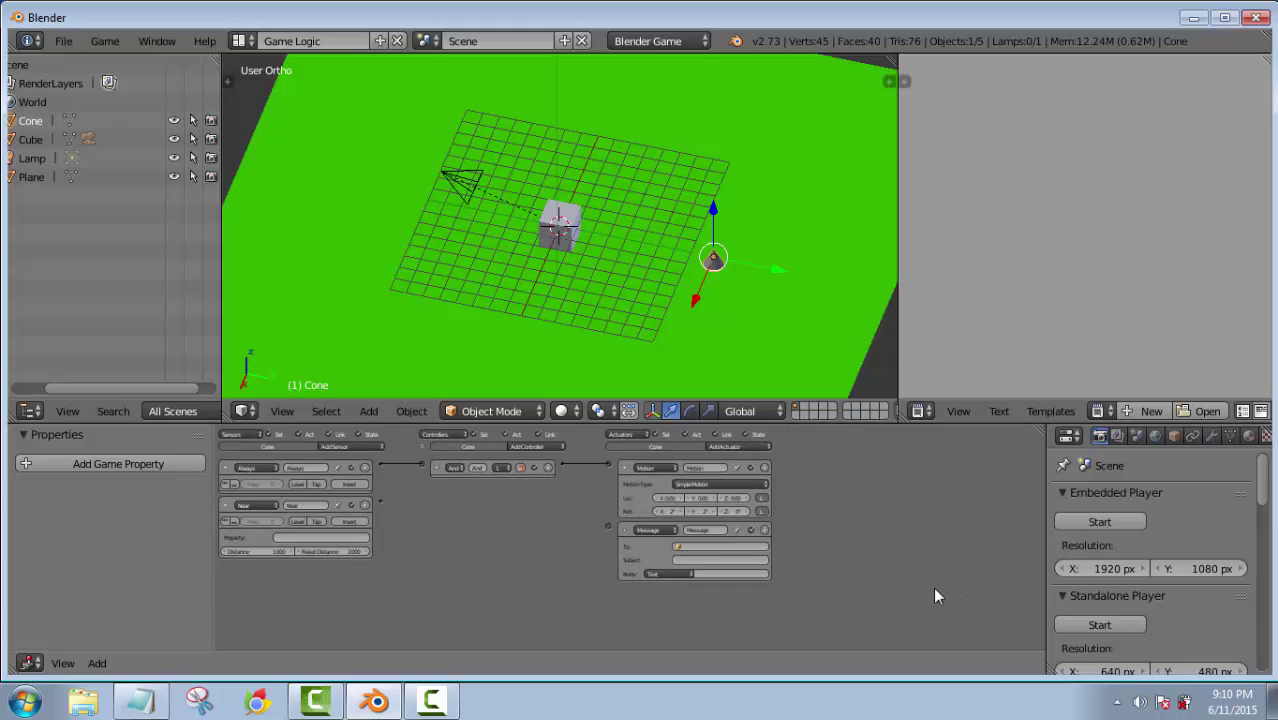
left_click(696, 559)
type("score")
key("Return")
left_click_drag(380, 503, 609, 524)
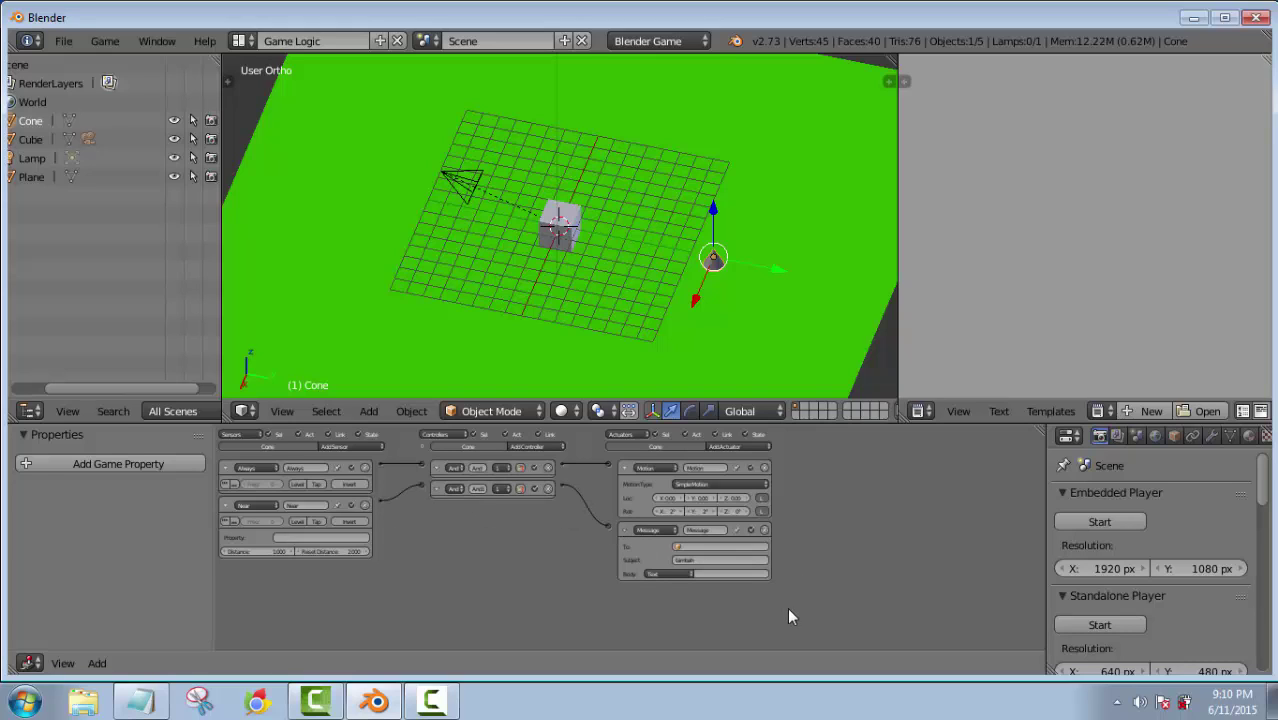
Add an Edit Object actuator set to End Object on the cone and link it to the Near sensor's controller
left_click(744, 450)
left_click(734, 448)
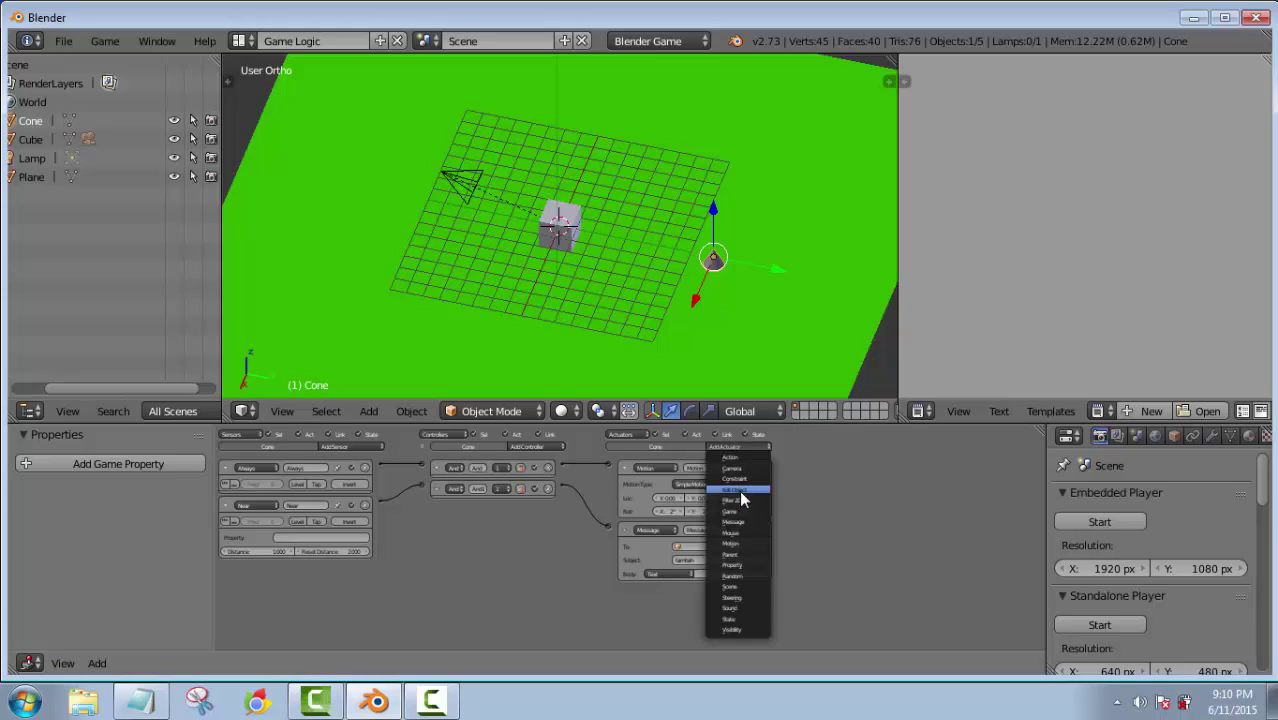
left_click(746, 491)
scroll(795, 540, "up", 2)
middle_click_drag(905, 512, 905, 497)
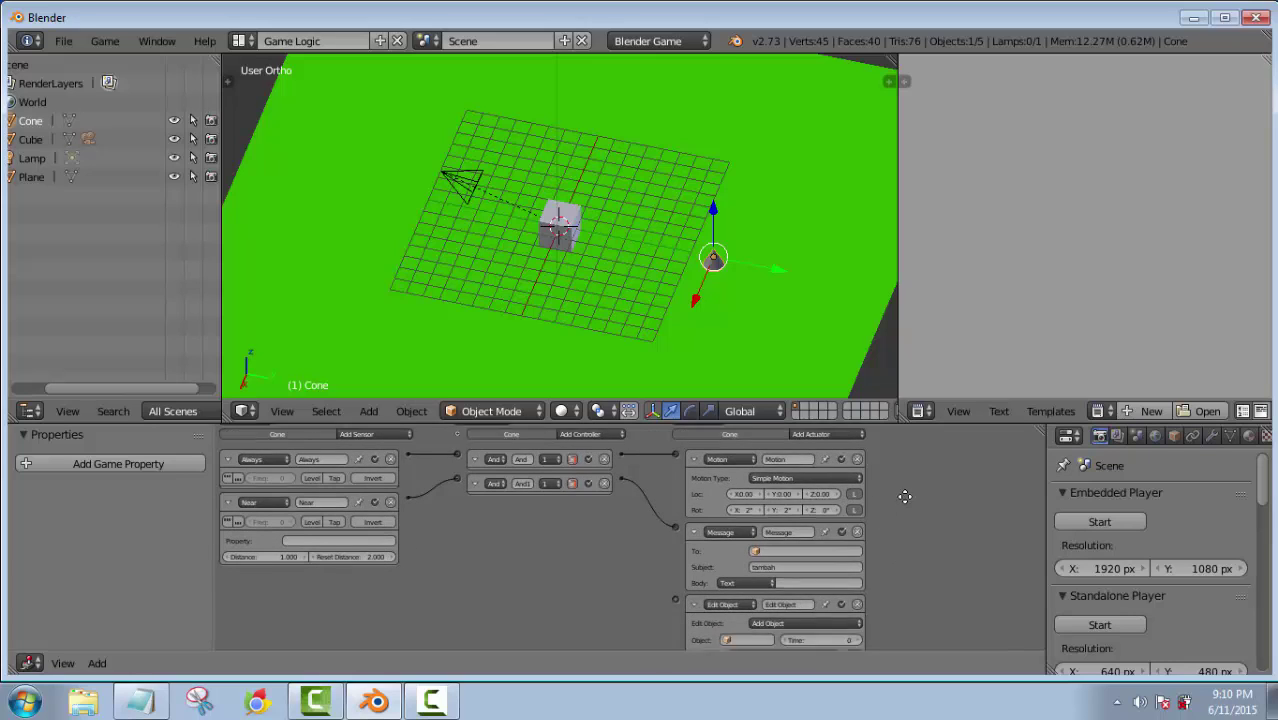
scroll(901, 488, "down", 2)
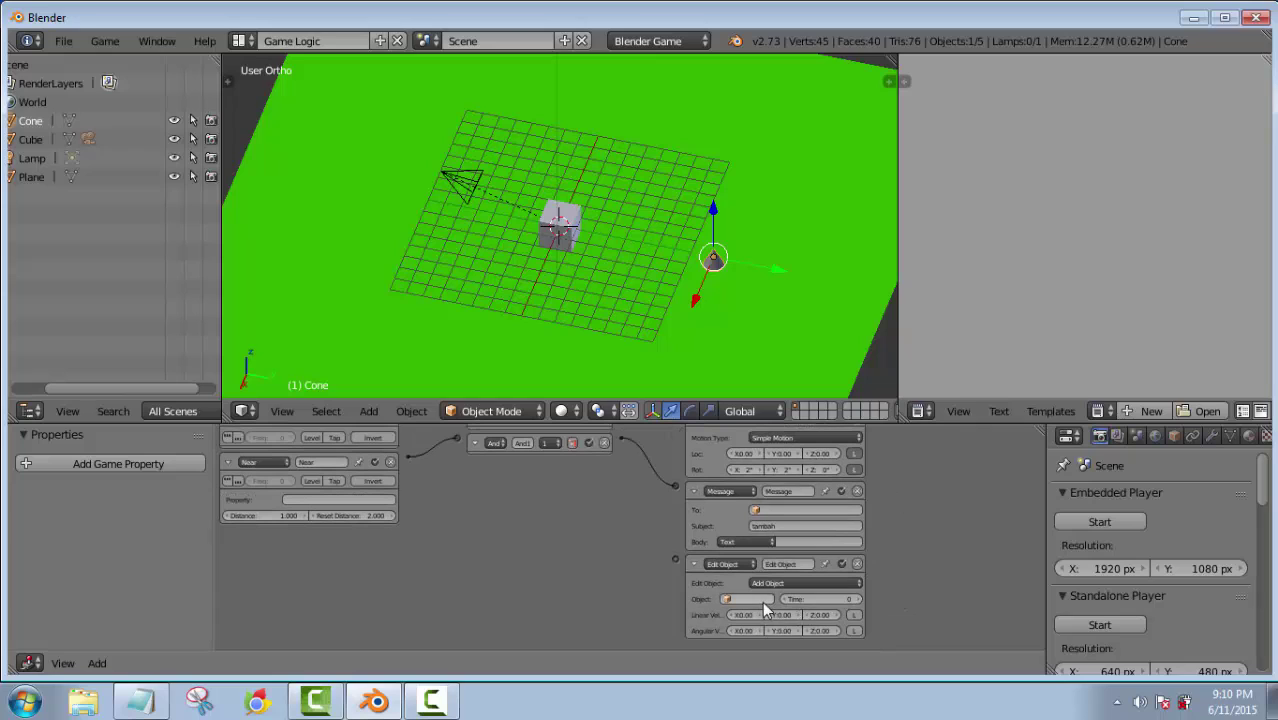
left_click(782, 584)
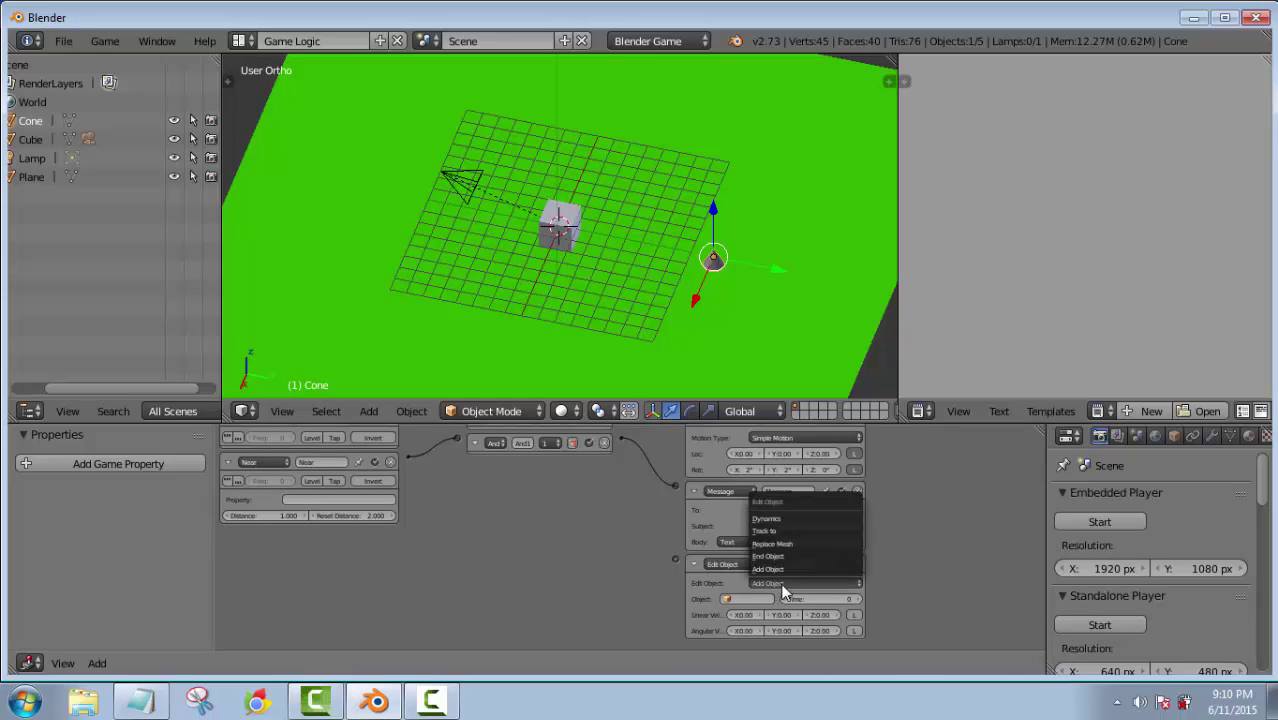
left_click(786, 556)
scroll(705, 580, "up", 2)
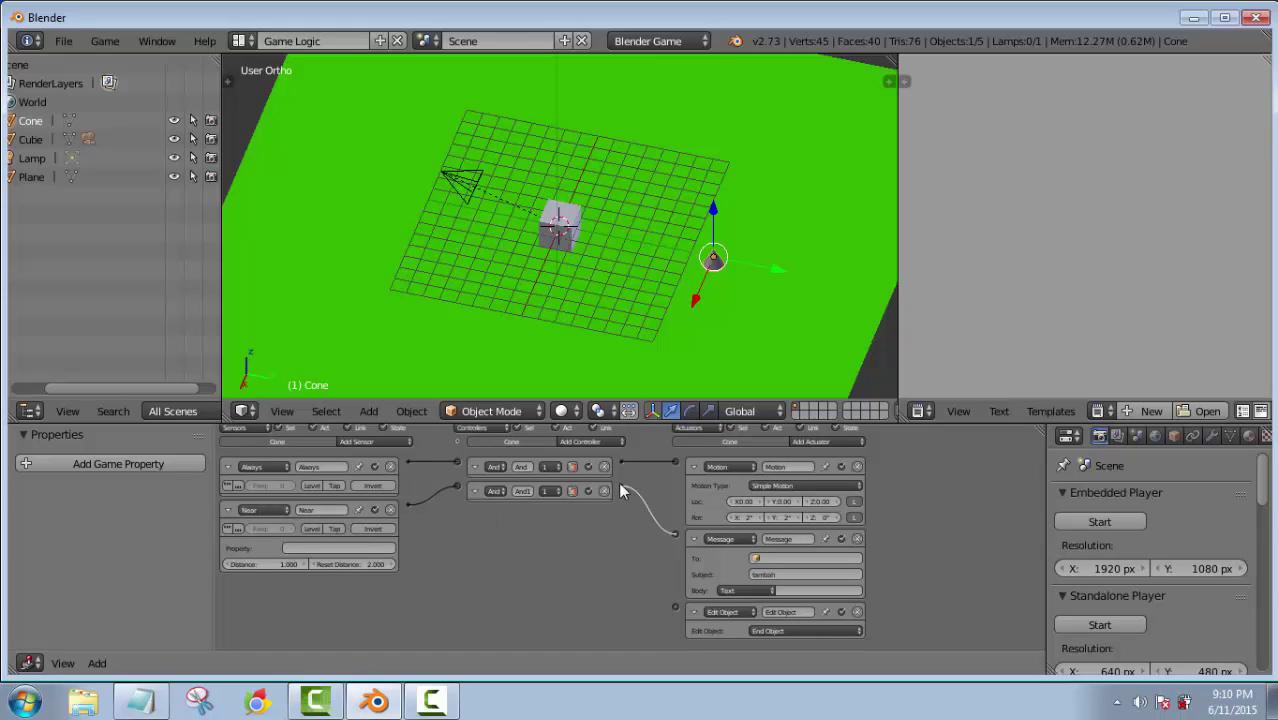
left_click_drag(620, 490, 620, 490)
left_click_drag(645, 545, 675, 607)
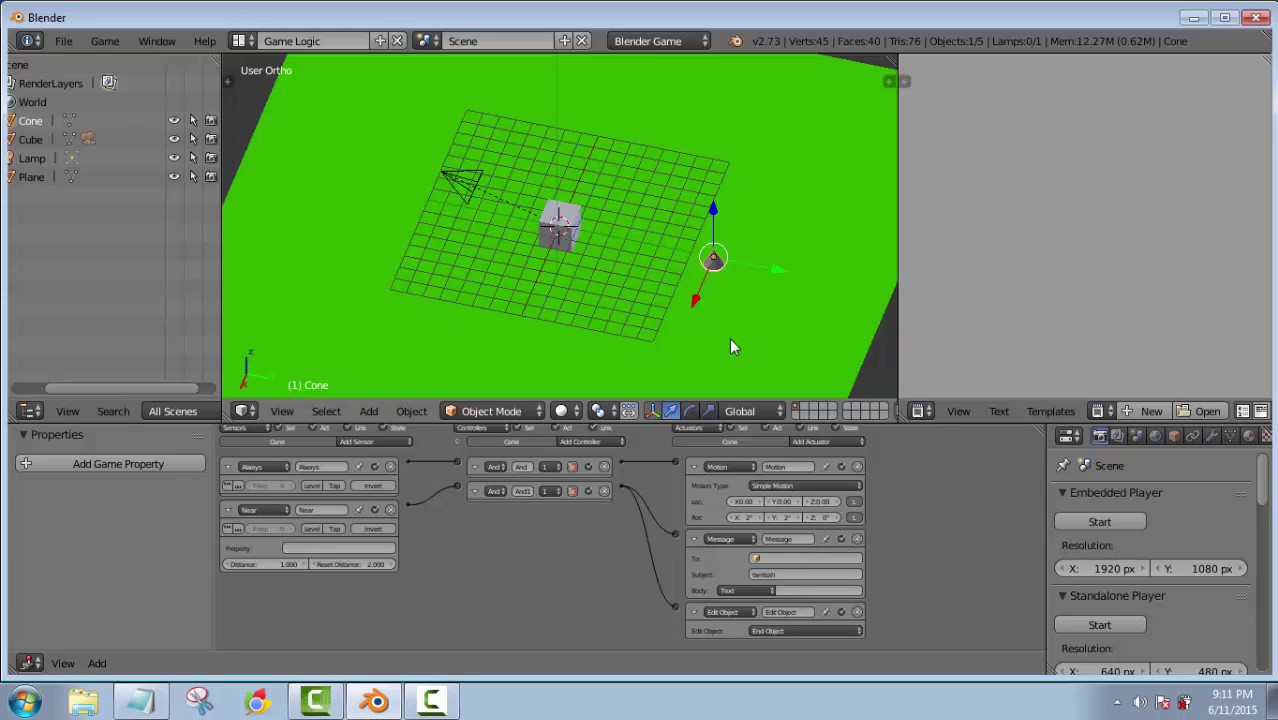
Run the game to test moving the cube into the cone, and stop it
key("p")
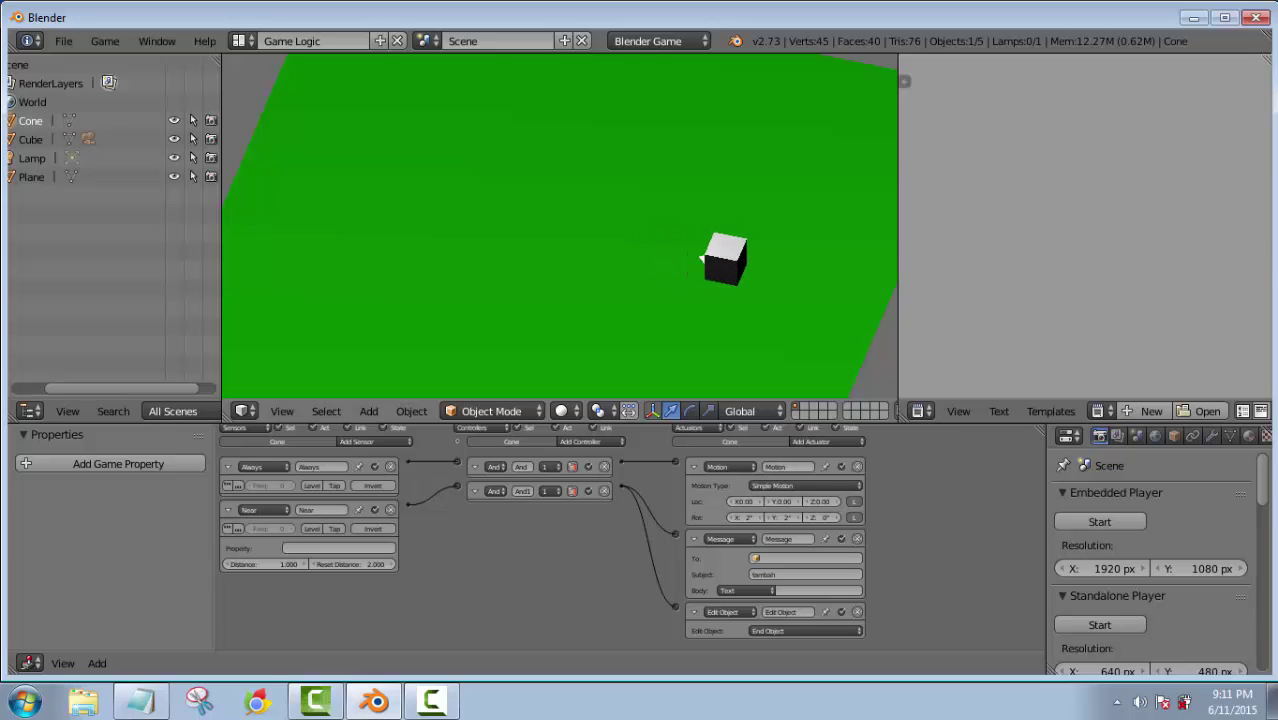
key("Escape")
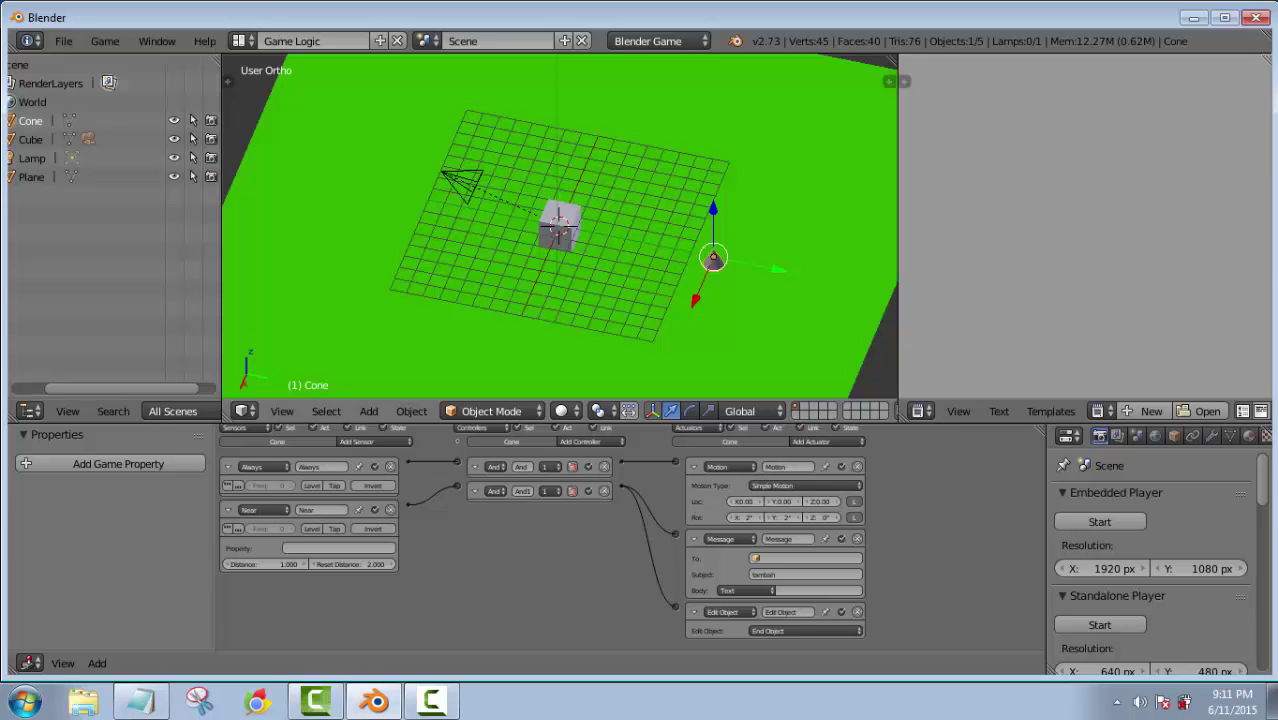
Enable Actor in the cube's physics settings and set its physics type to Dynamic
middle_click_drag(526, 280, 836, 276)
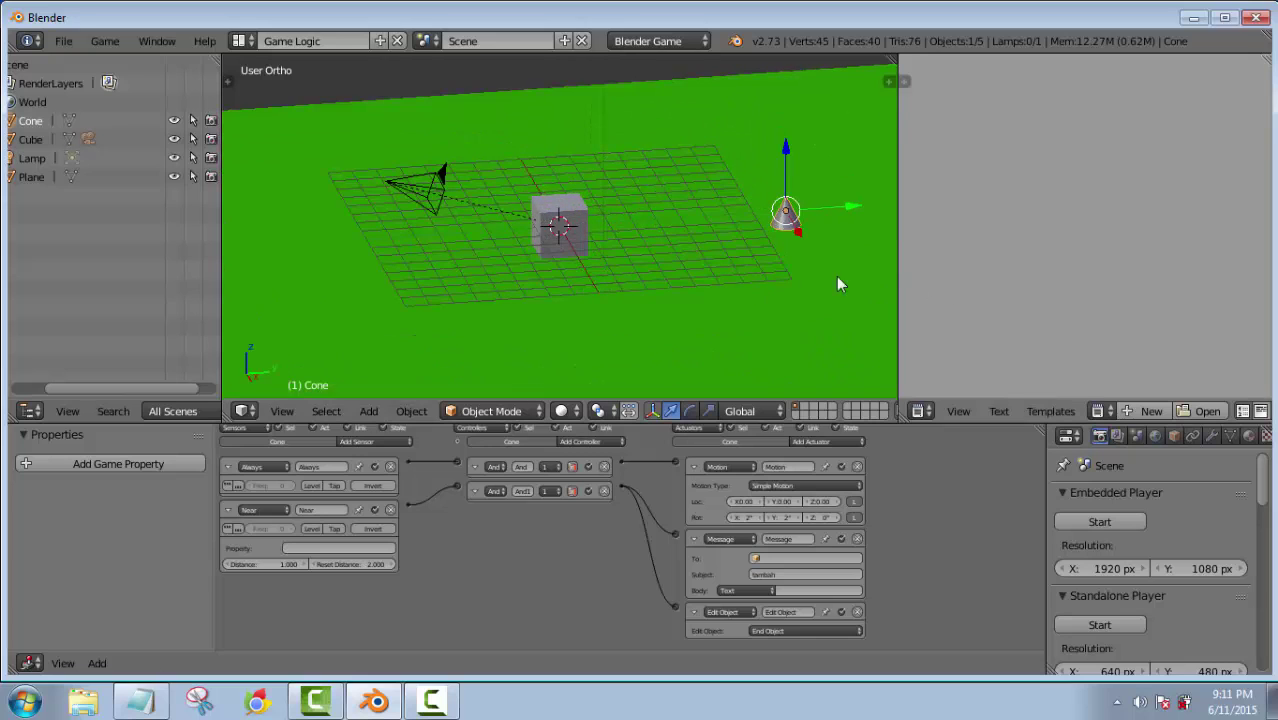
right_click(583, 222)
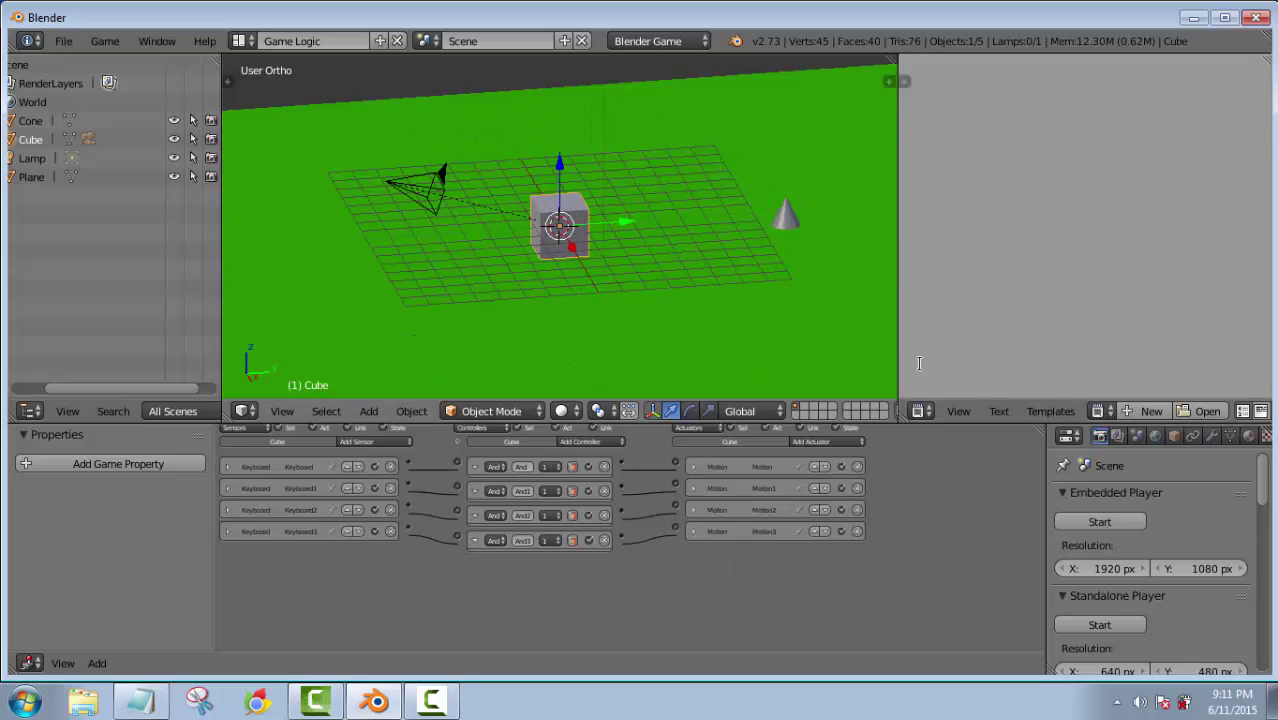
left_click_drag(1043, 510, 957, 508)
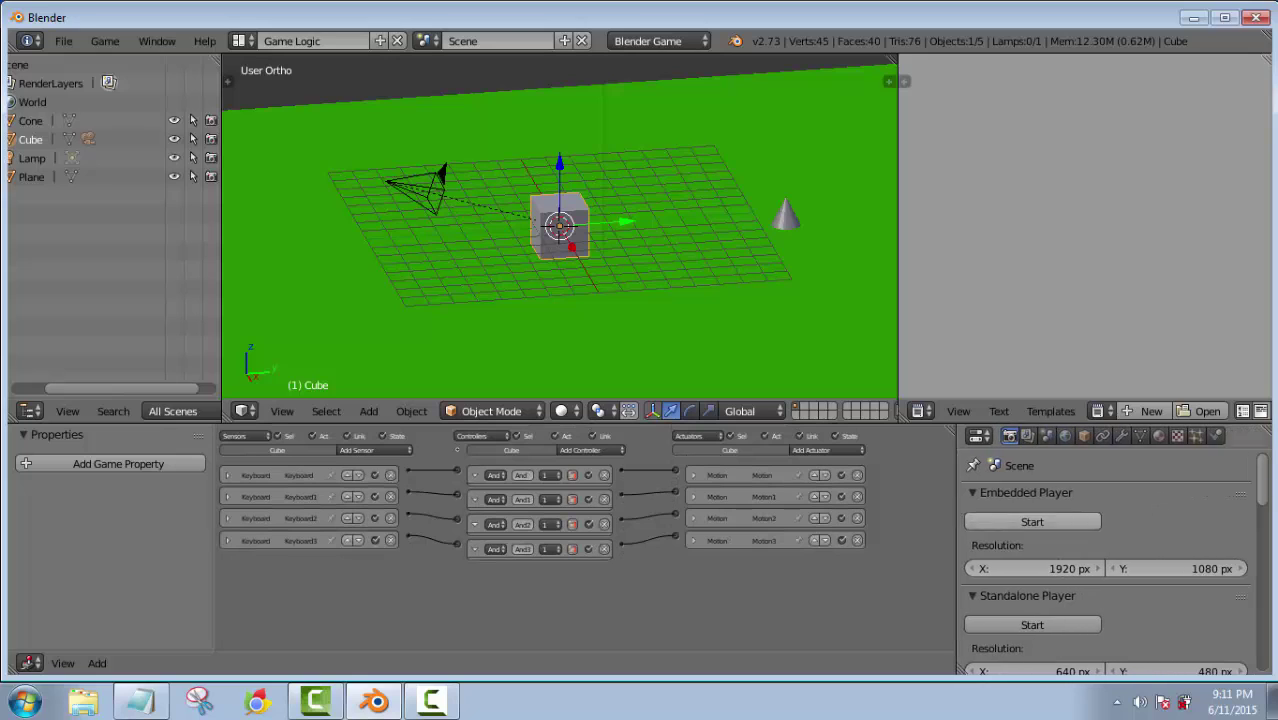
left_click(1217, 437)
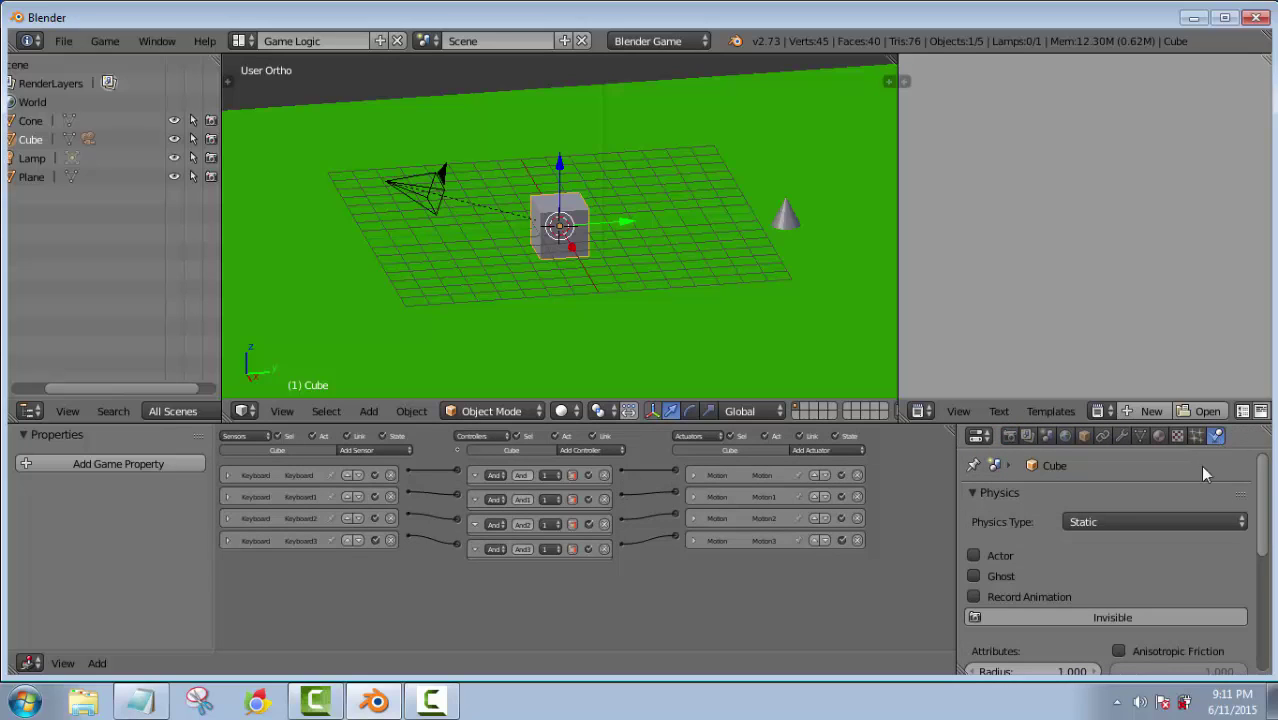
left_click(975, 557)
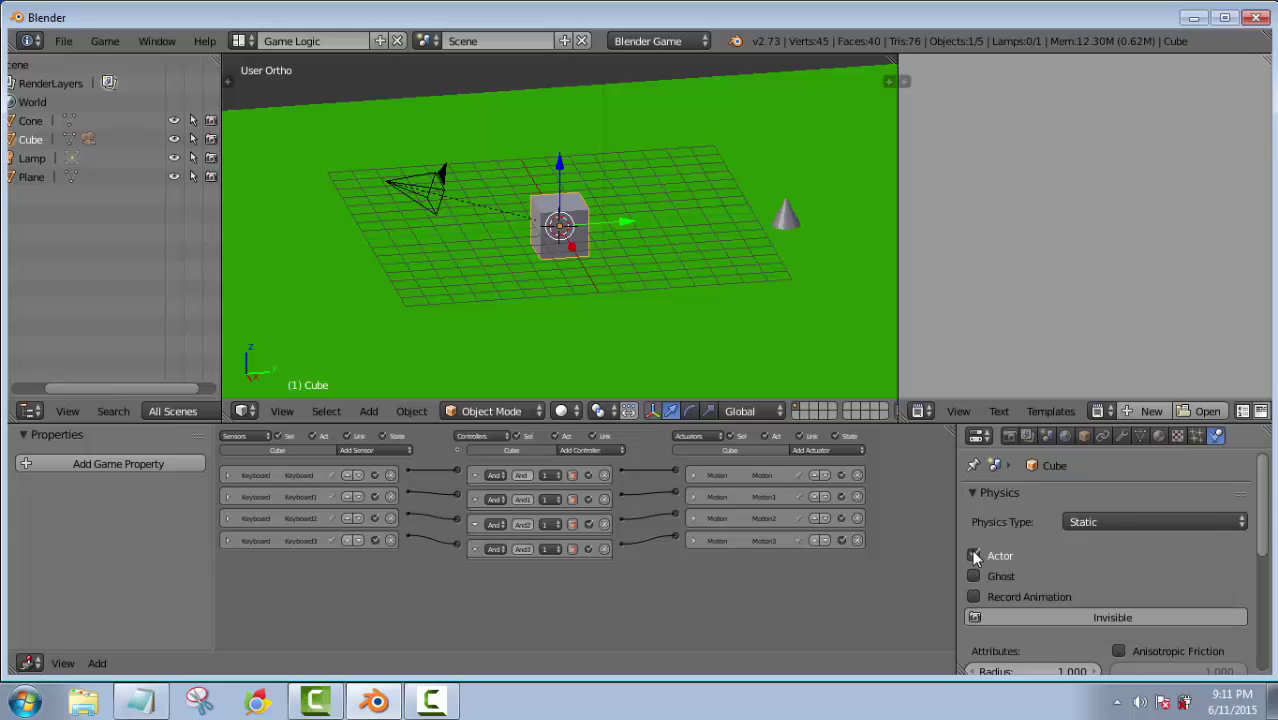
left_click(1093, 527)
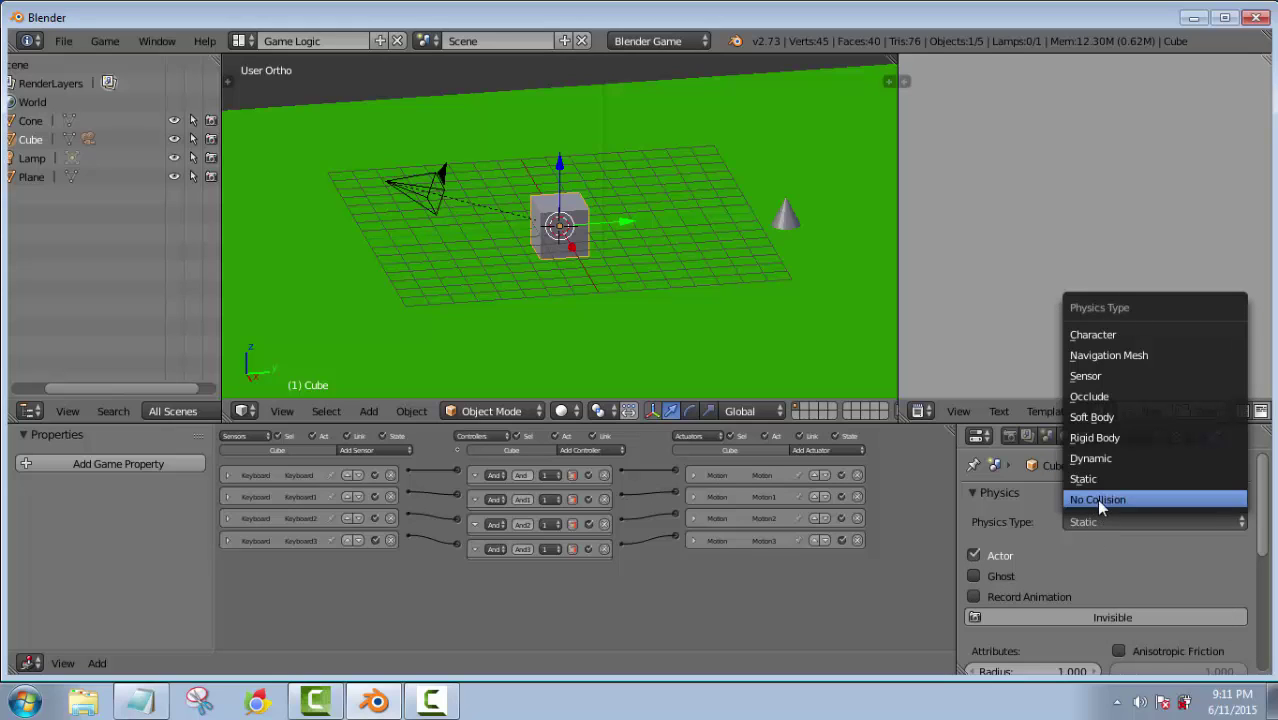
left_click(1112, 459)
middle_click_drag(759, 350, 759, 284)
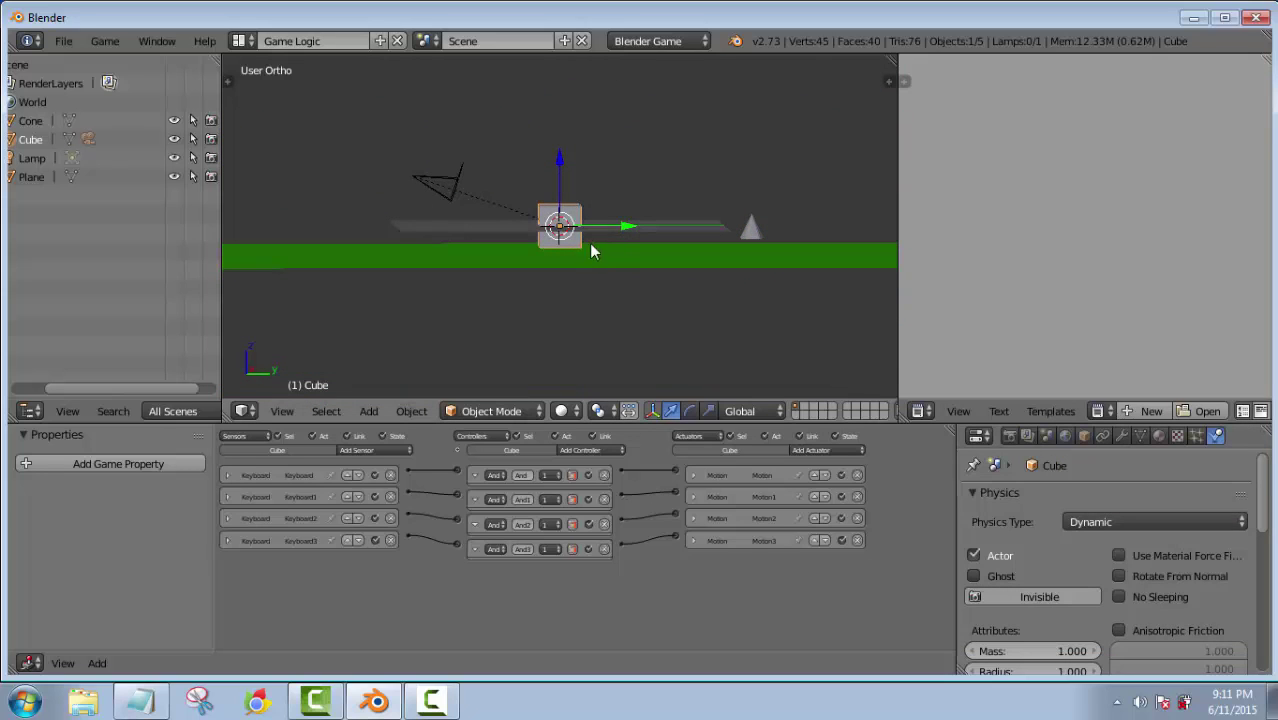
middle_click_drag(626, 208, 632, 261)
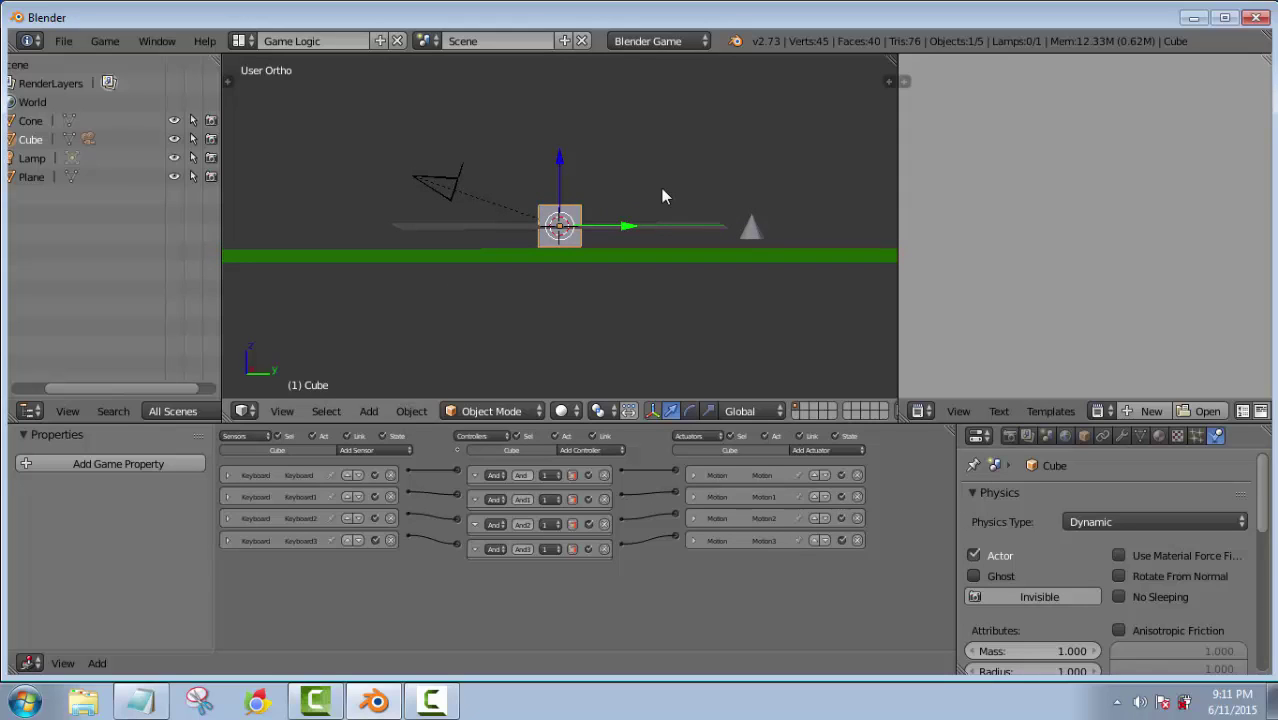
Run the game to test moving the dynamic cube across the plane into the cone, and stop it
key("p")
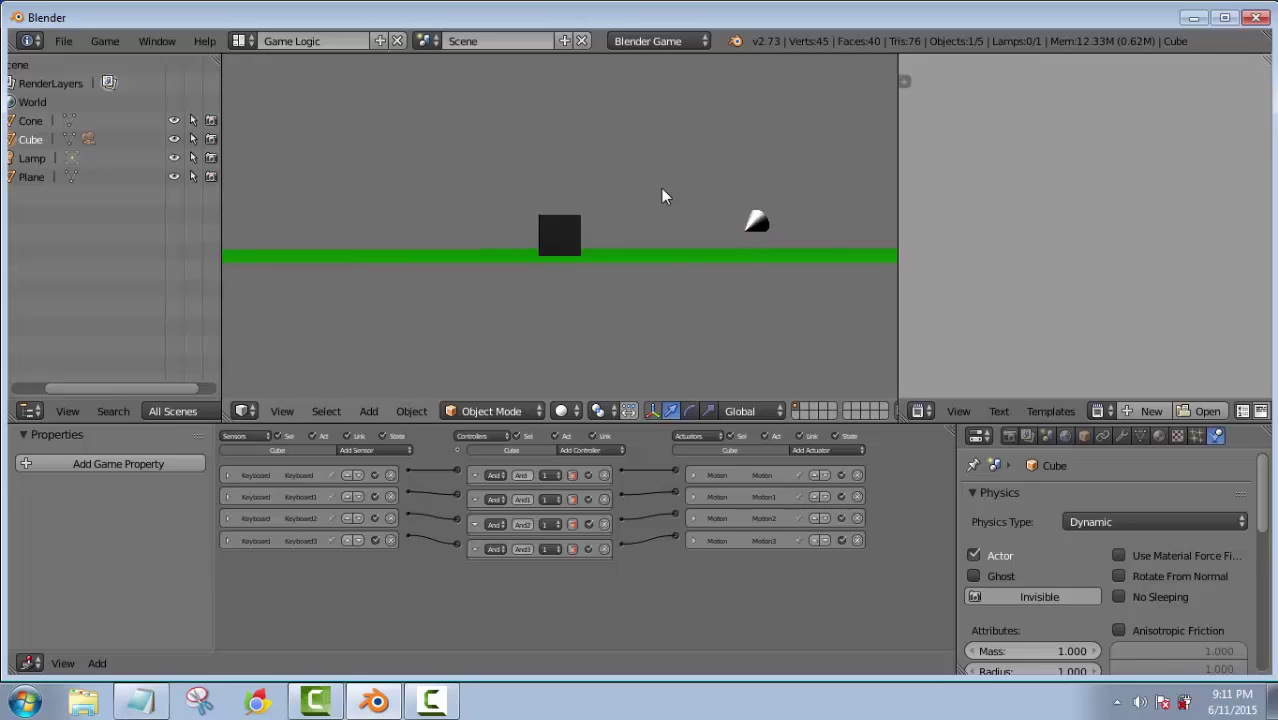
key("Escape")
key("p")
key("Escape")
key("p")
key("Right")
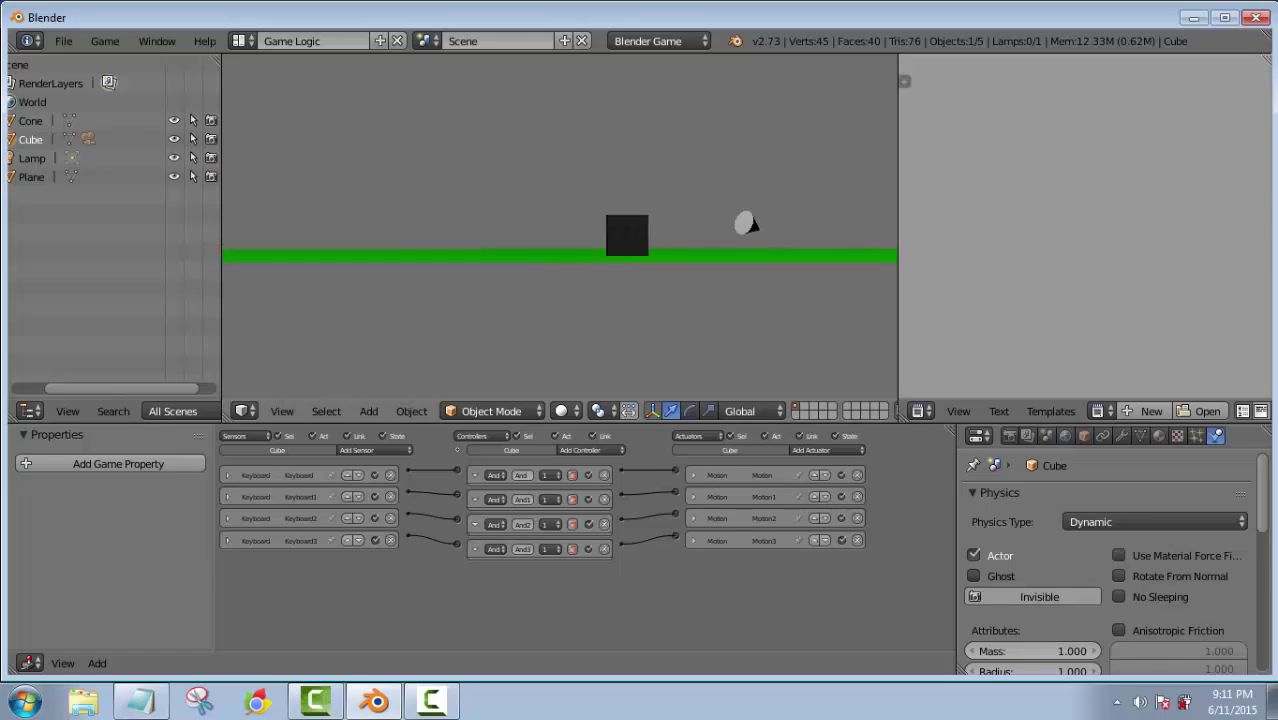
key("Right")
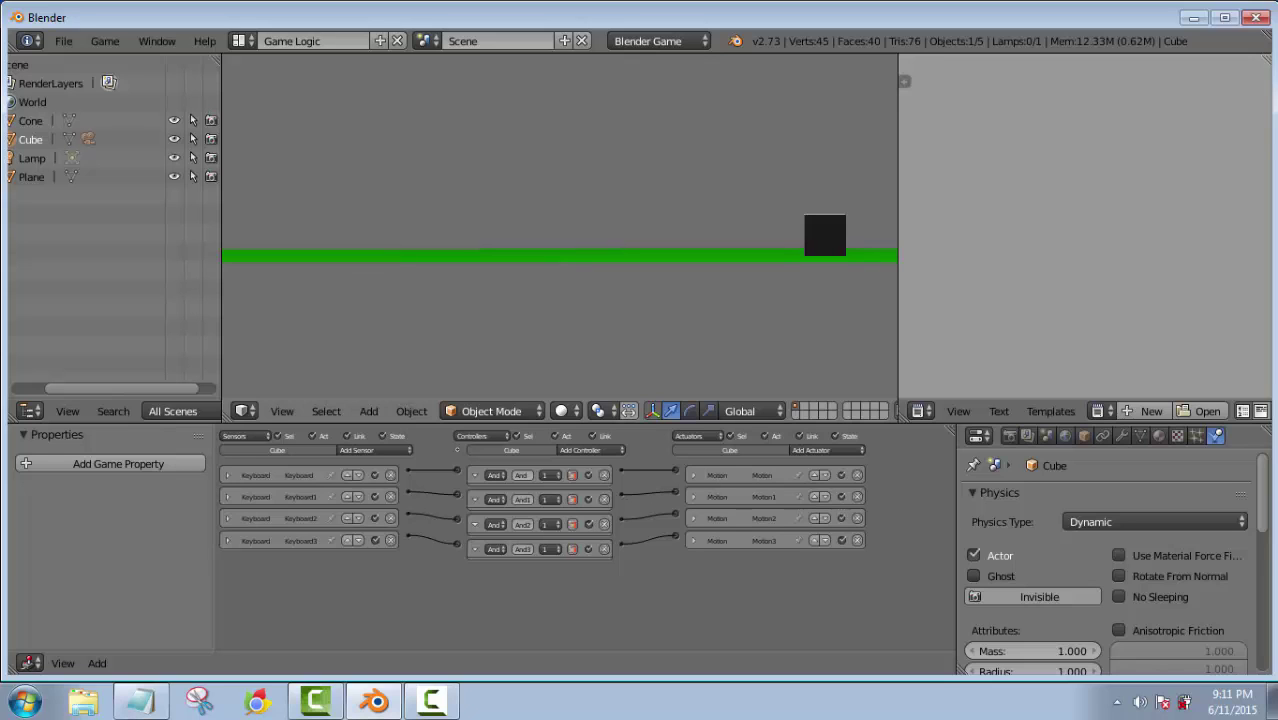
key("Escape")
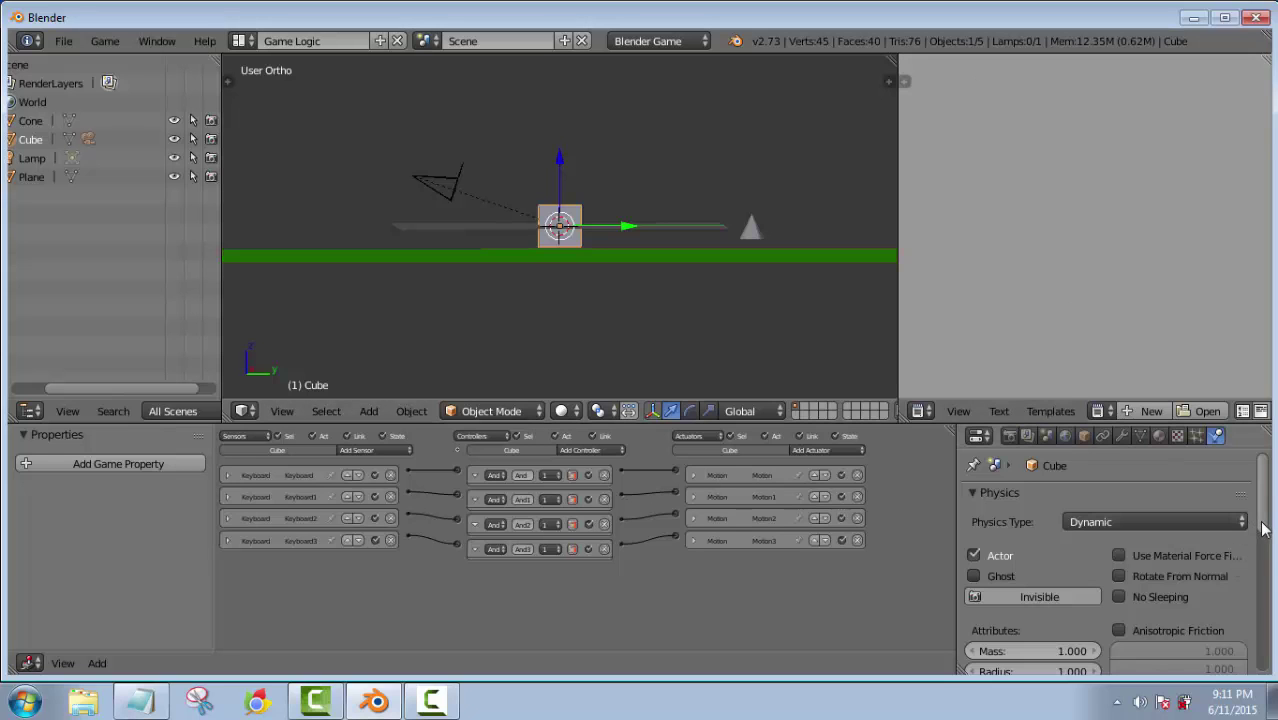
Enable Collision Bounds with Box bounds in the cube's physics settings
left_click_drag(1262, 529, 1250, 677)
scroll(1249, 672, "down", 1)
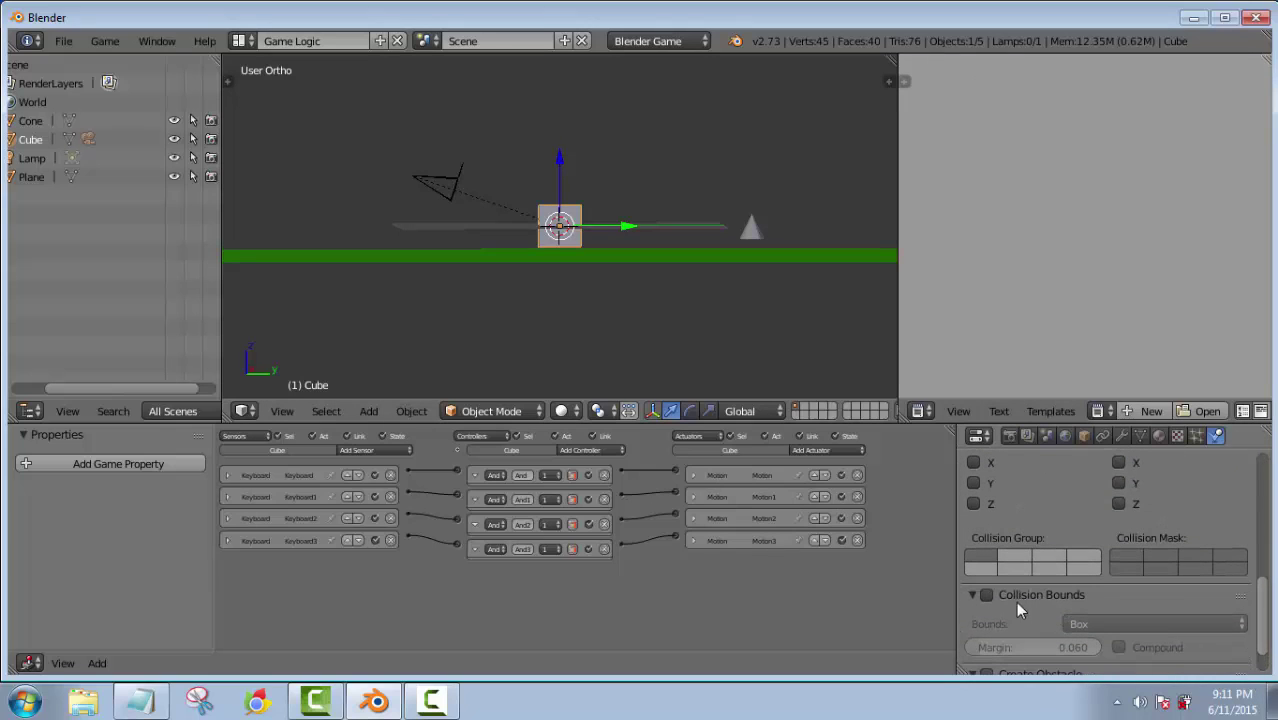
left_click(986, 596)
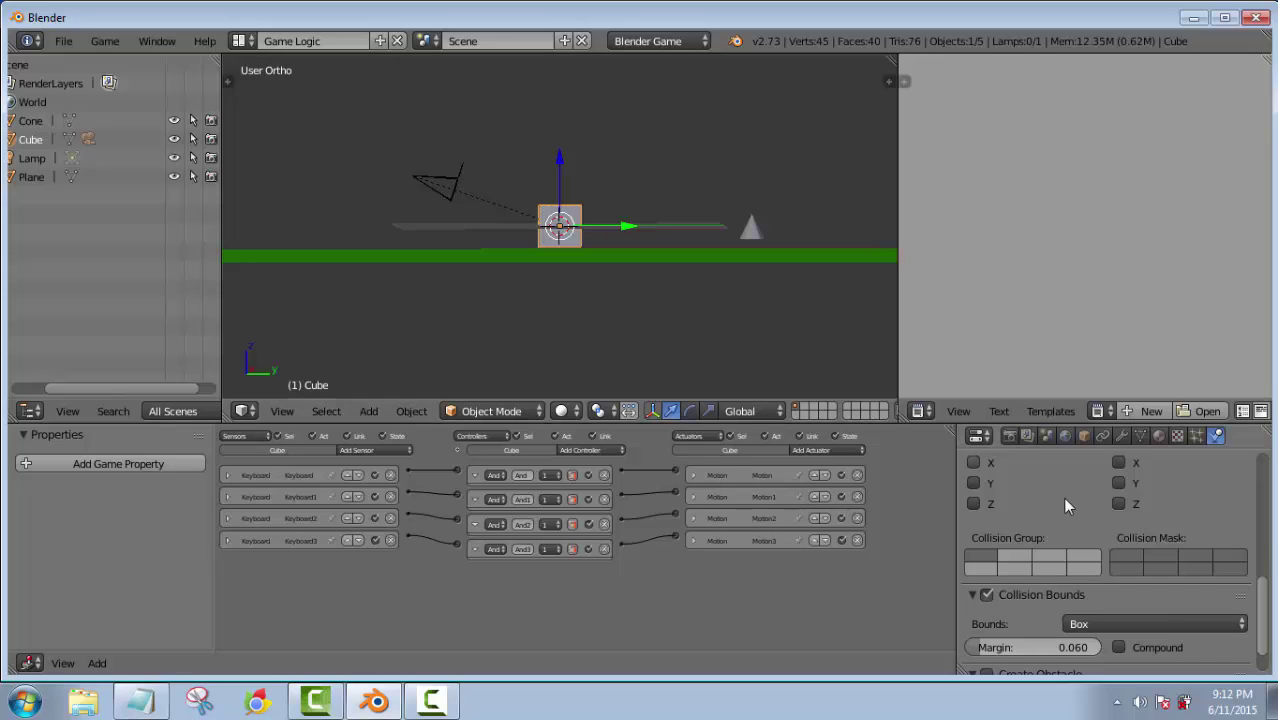
scroll(1048, 583, "down", 2)
scroll(1037, 572, "up", 8)
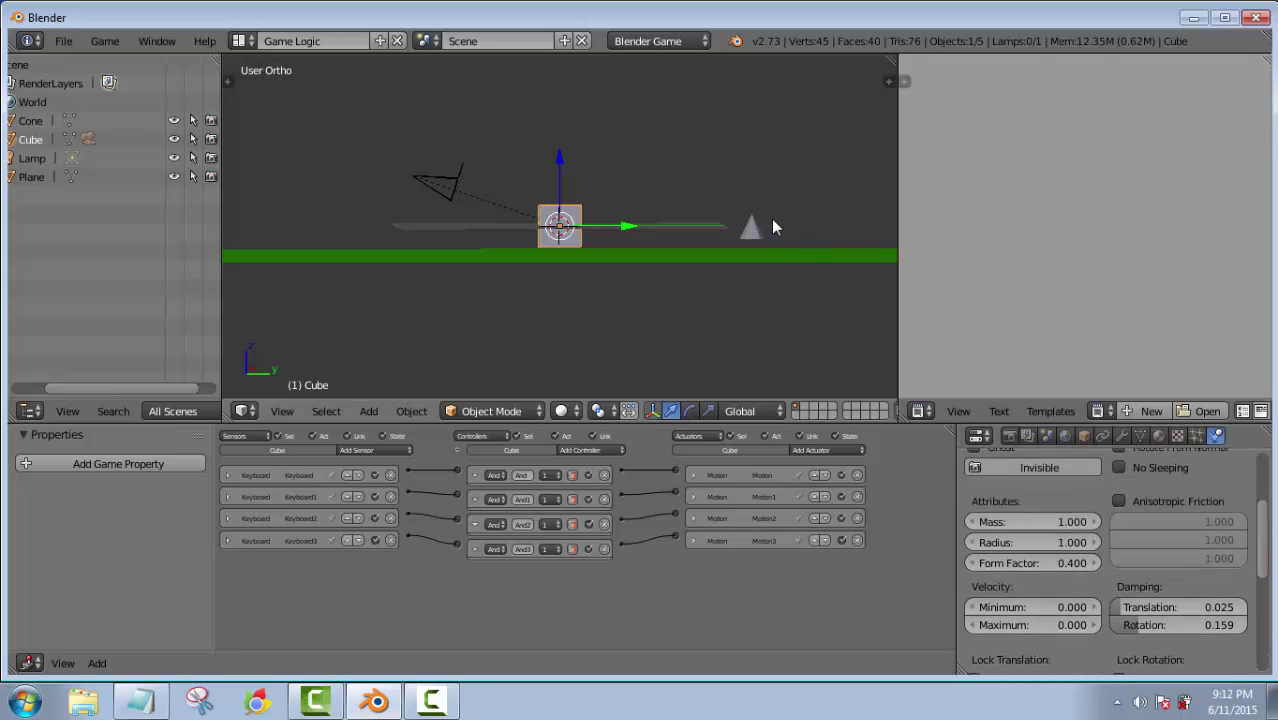
Run the game again to check how the cube moves with its collision bounds, and stop it
key("p")
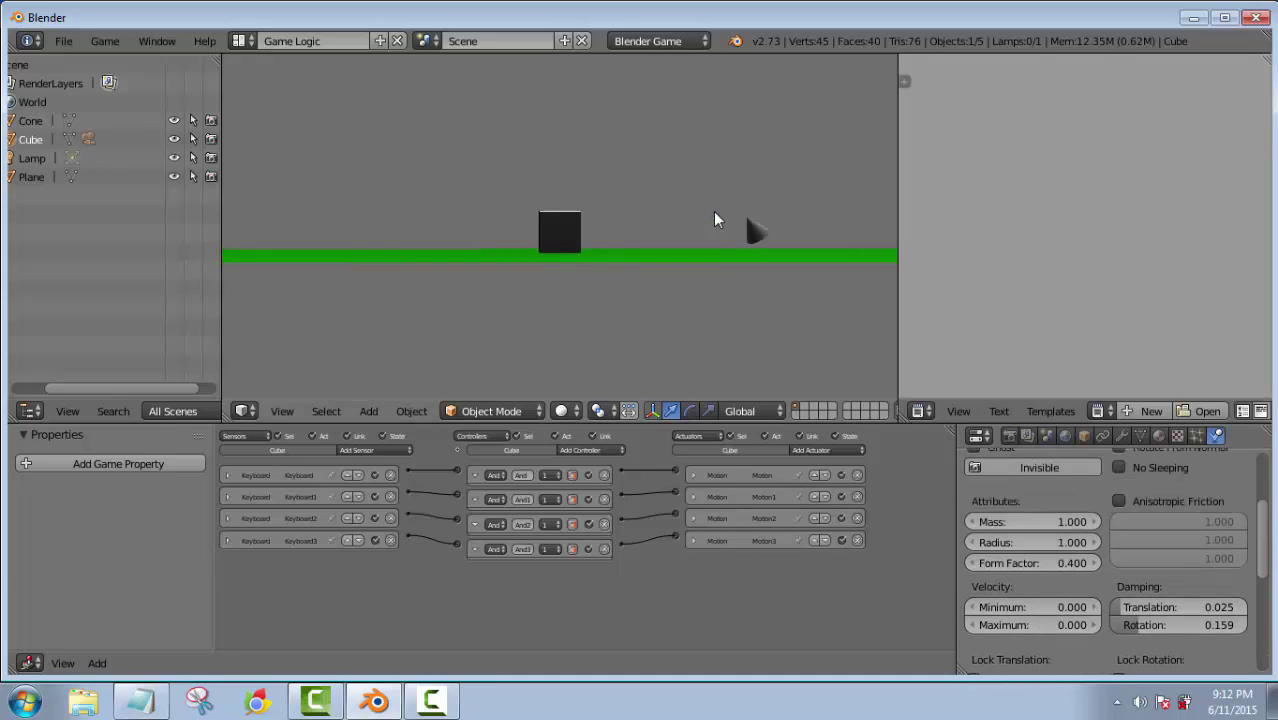
key("Right")
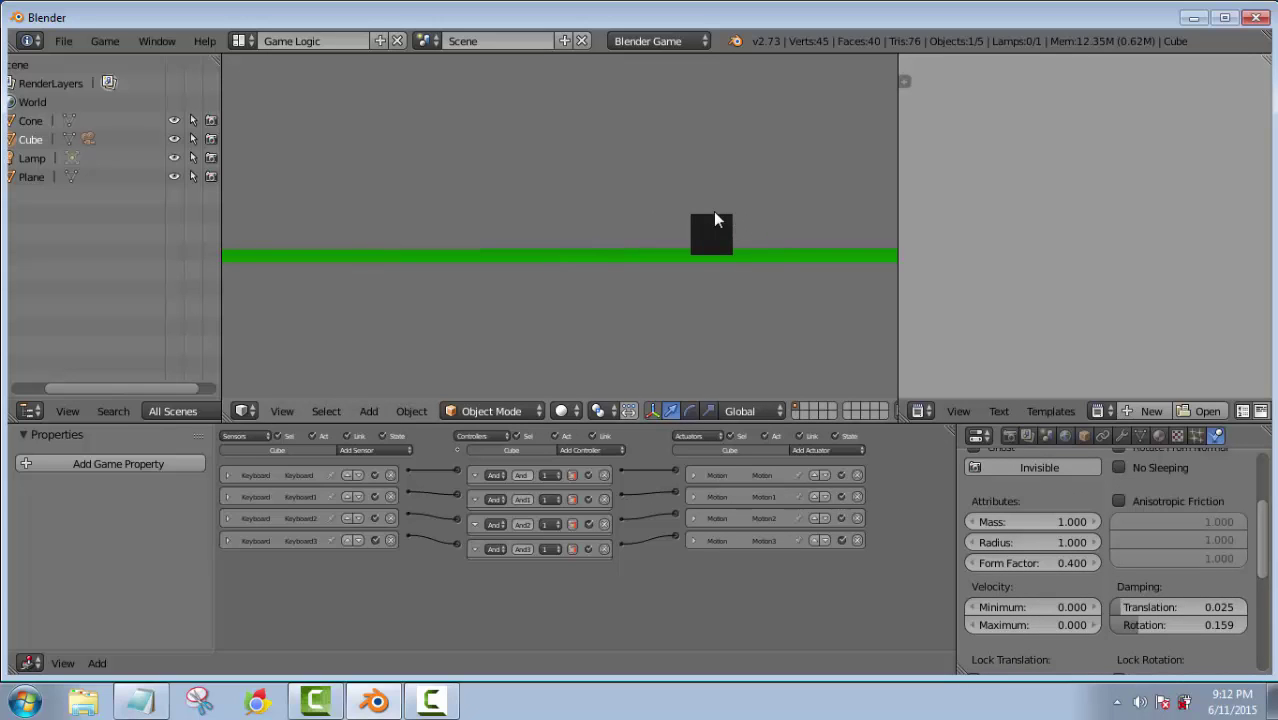
key("Escape")
Rename the current scene to "ingame"
middle_click_drag(755, 218, 584, 240)
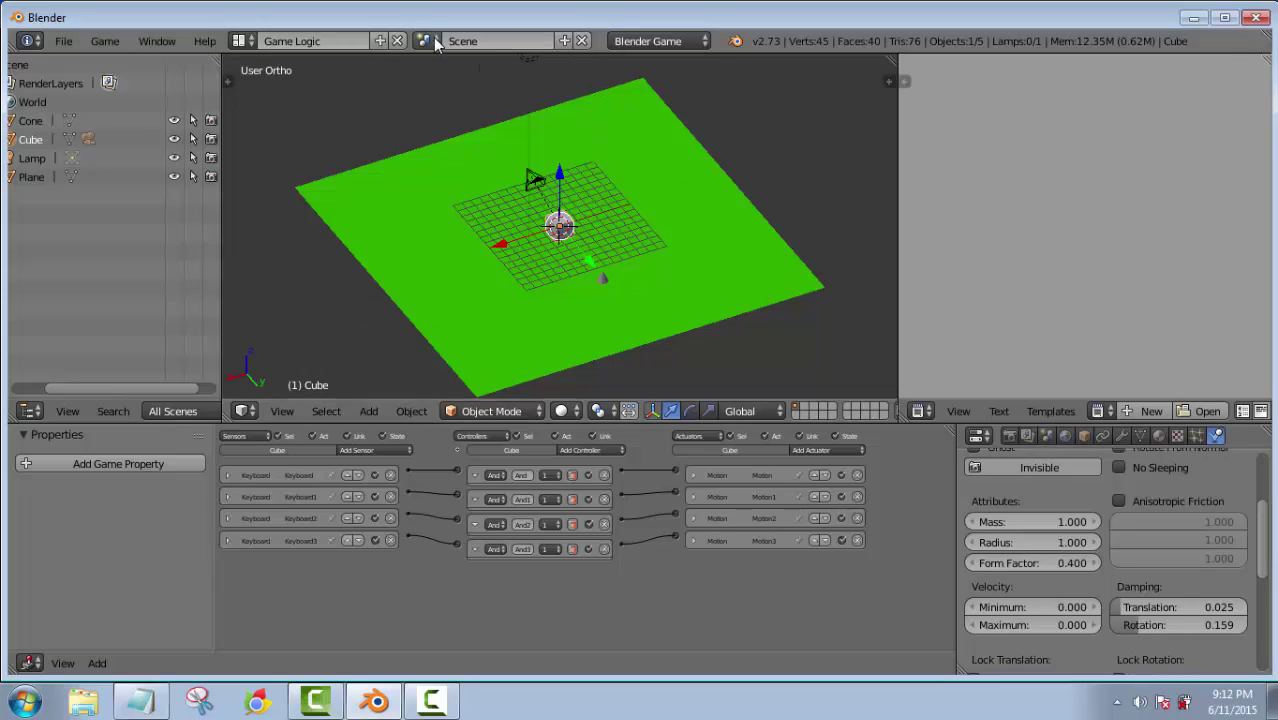
left_click(490, 40)
type("ingame")
key("Return")
Rename the game scene to "utama"
left_click(503, 40)
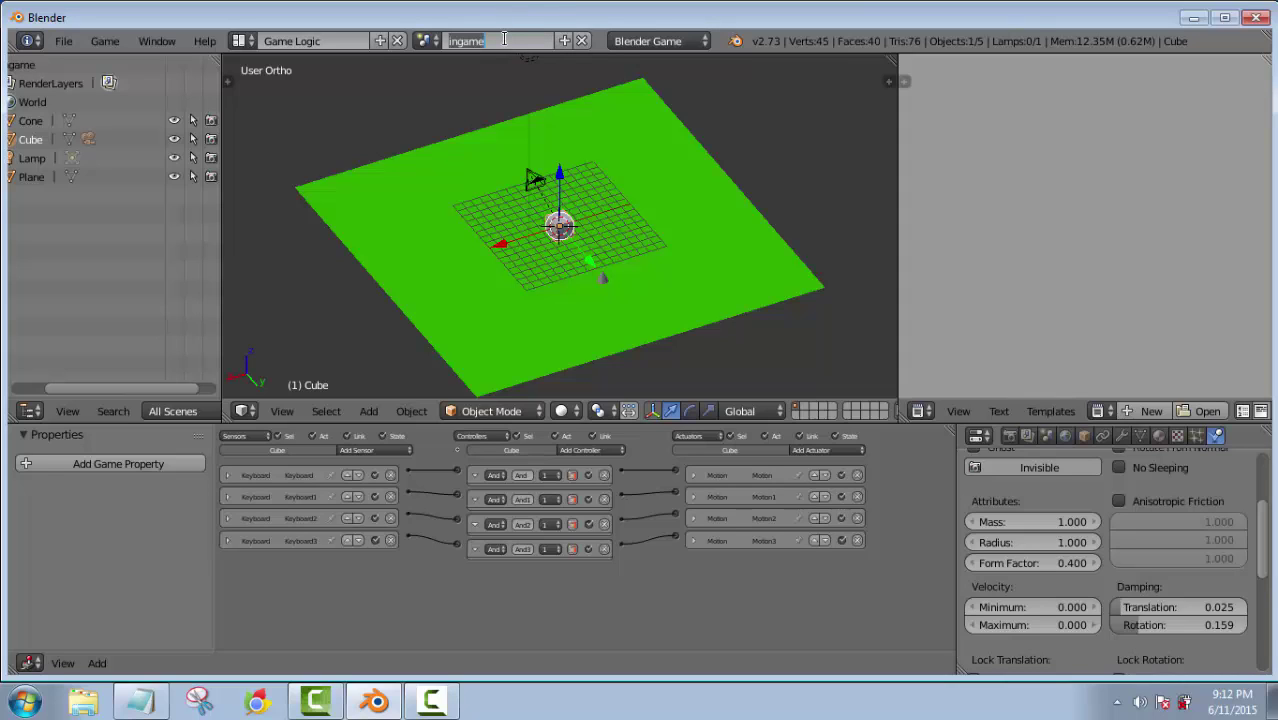
type("utama")
key("Return")
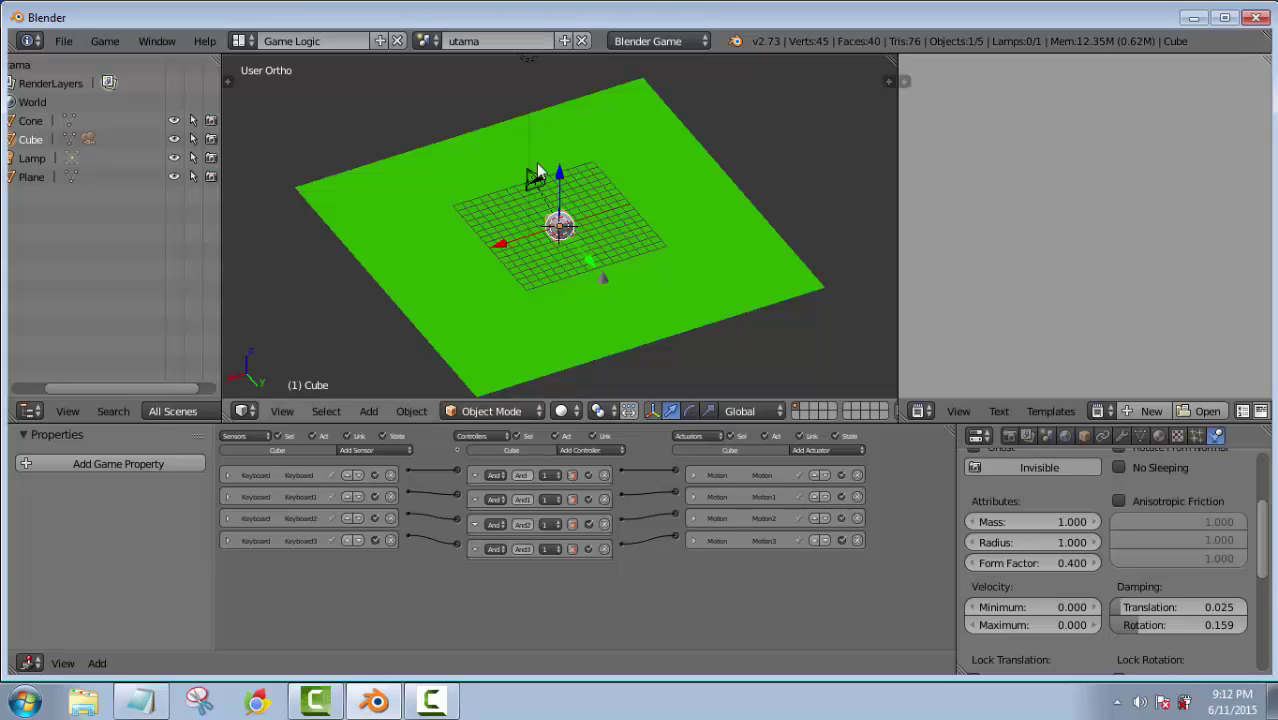
Create a new empty scene and name it "skor"
left_click(564, 41)
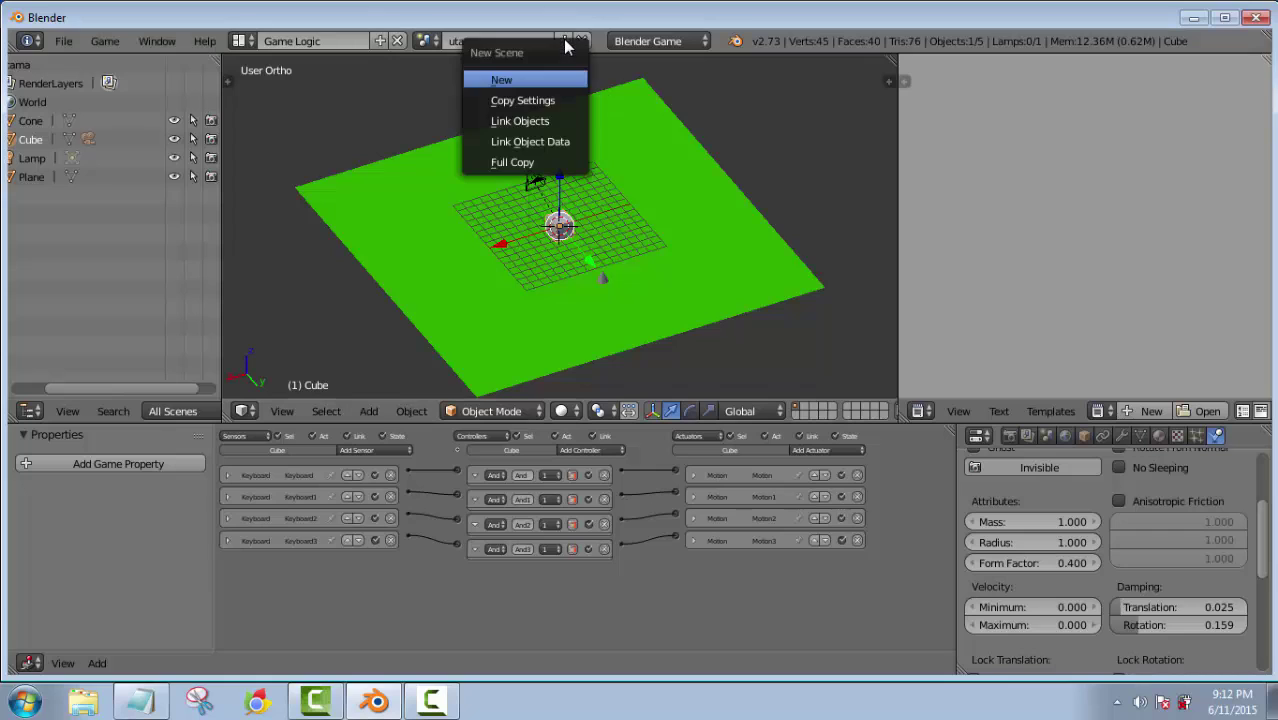
left_click(533, 83)
double_click(493, 41)
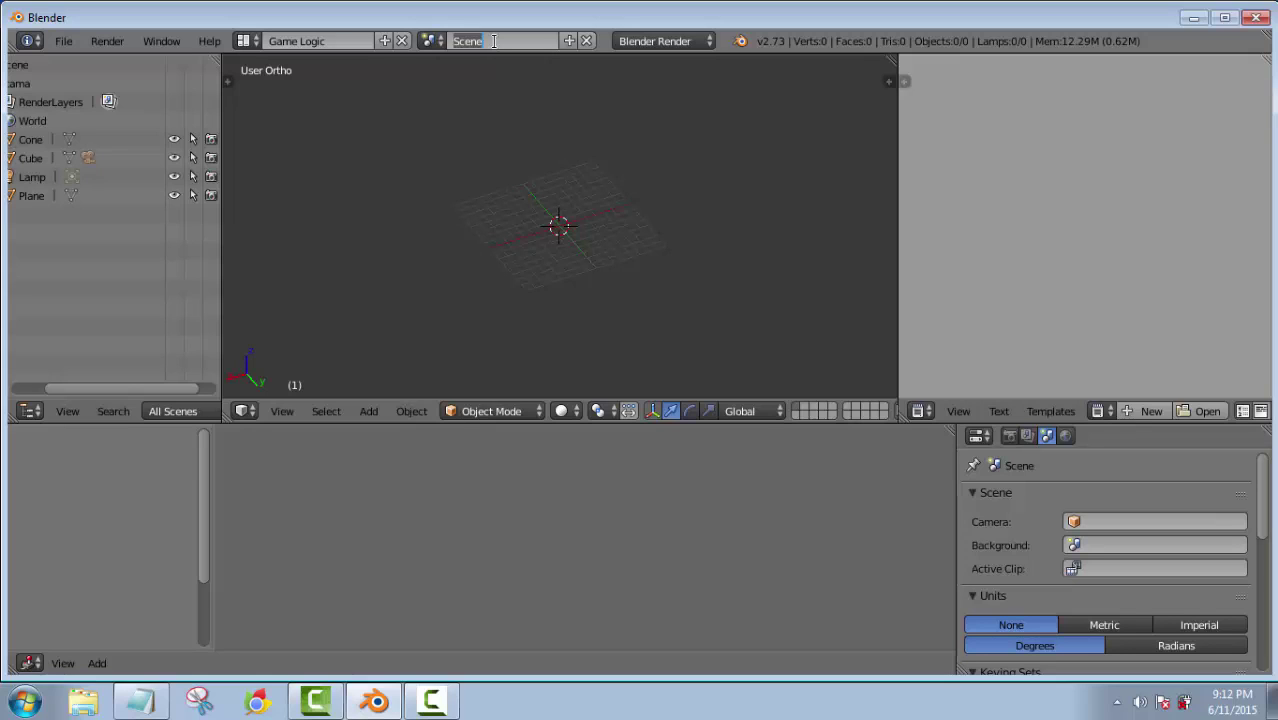
type("skor")
key("Return")
Add a text object at the origin of the skor scene
middle_click_drag(711, 222, 549, 288)
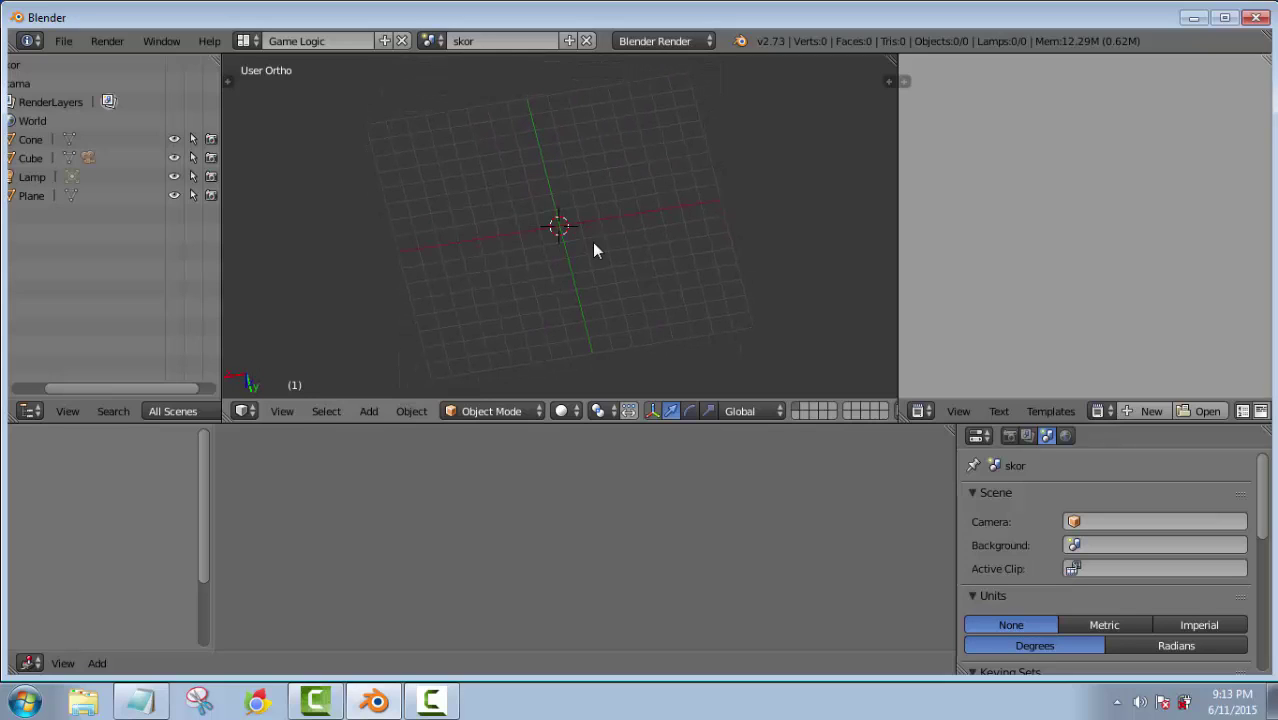
key("shift+a")
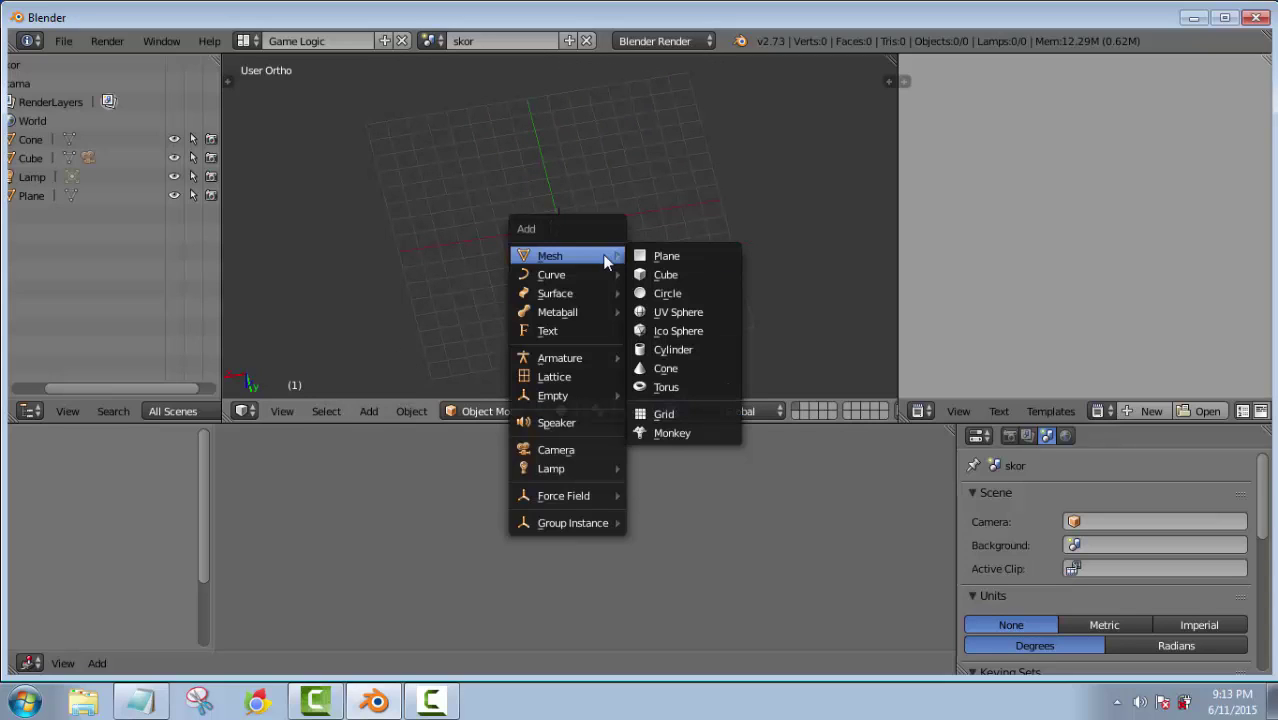
left_click(589, 331)
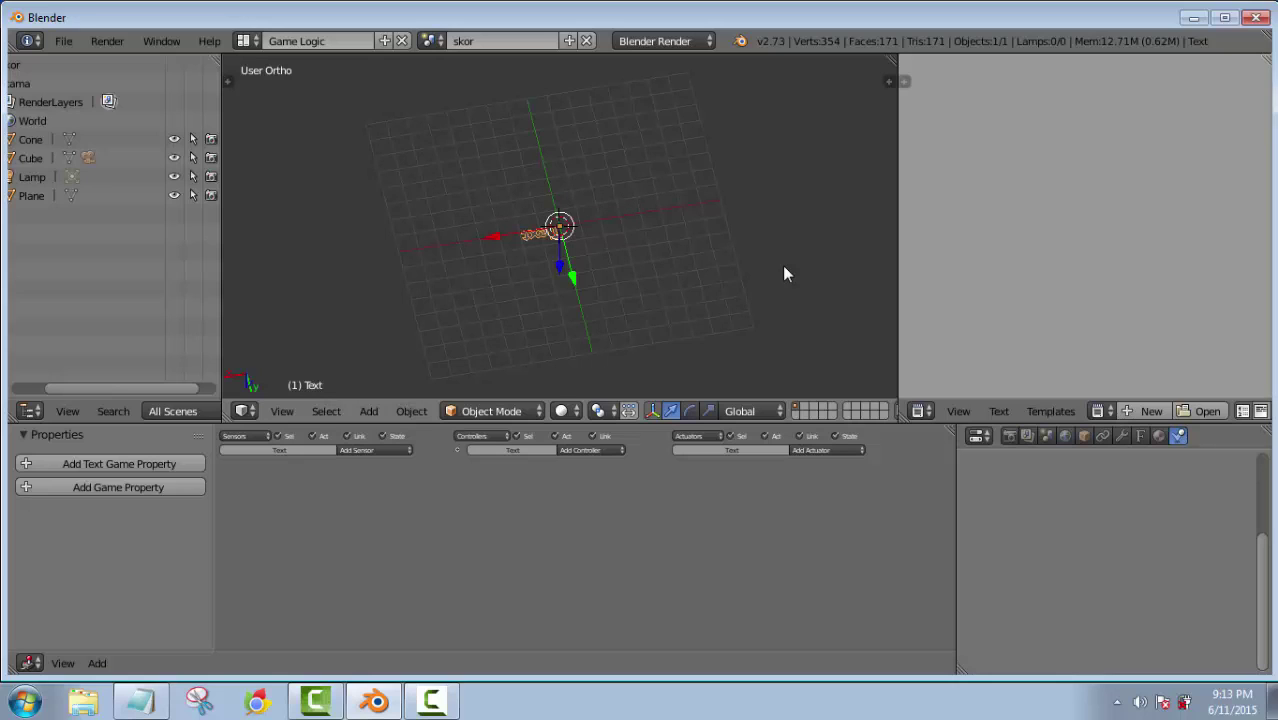
Replace the text object's content with "skor" in the top view
key("KP_5")
key("KP_7")
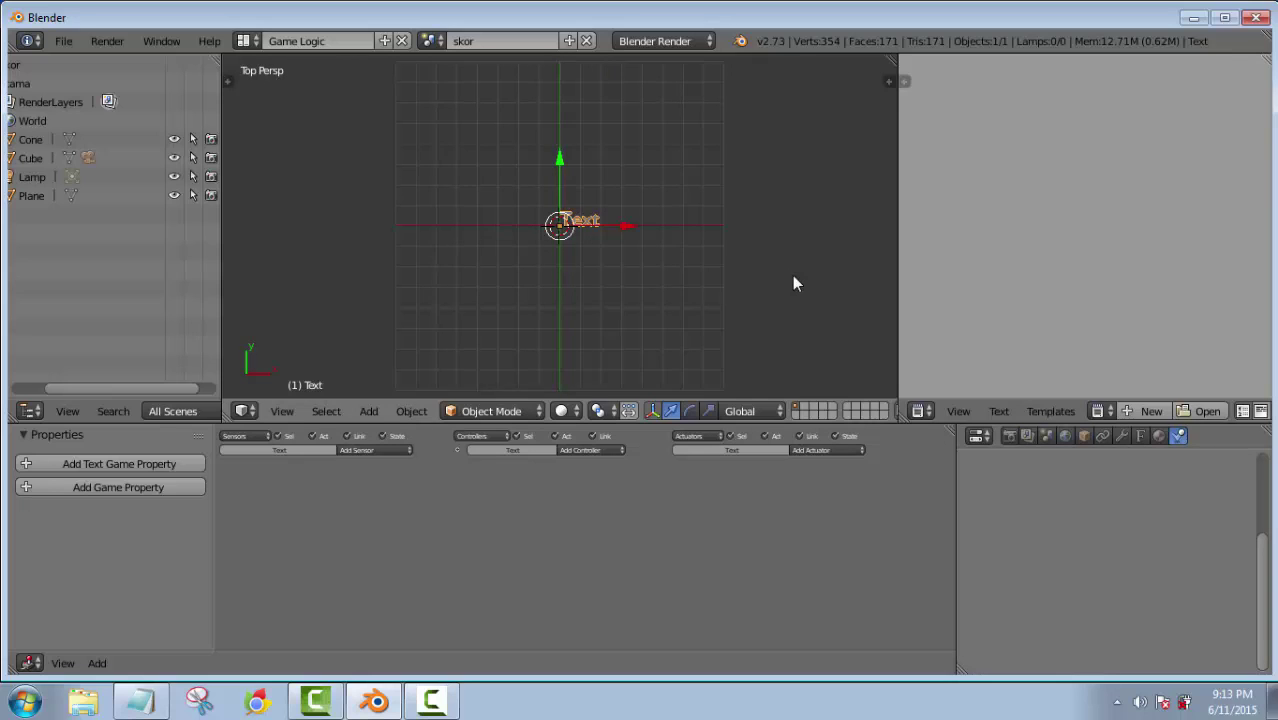
scroll(792, 275, "up", 3)
key("Tab")
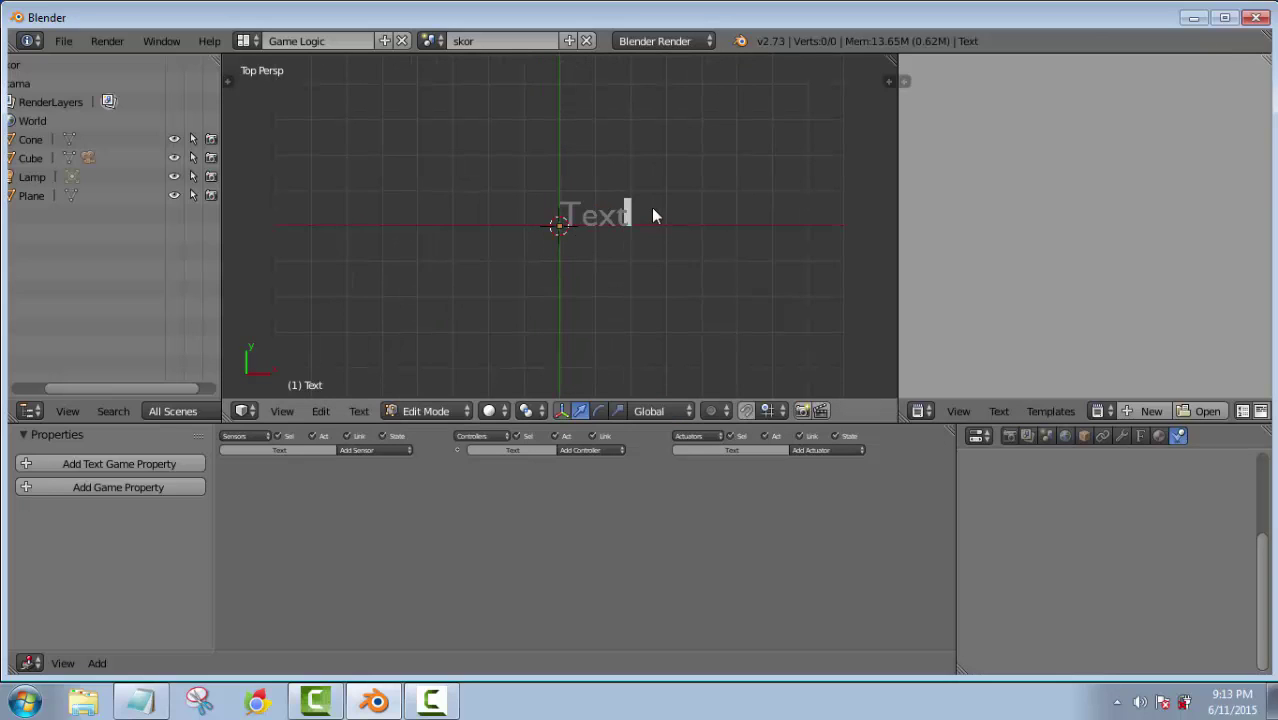
key("BackSpace")
key("BackSpace")
key("BackSpace")
key("BackSpace")
type("skor")
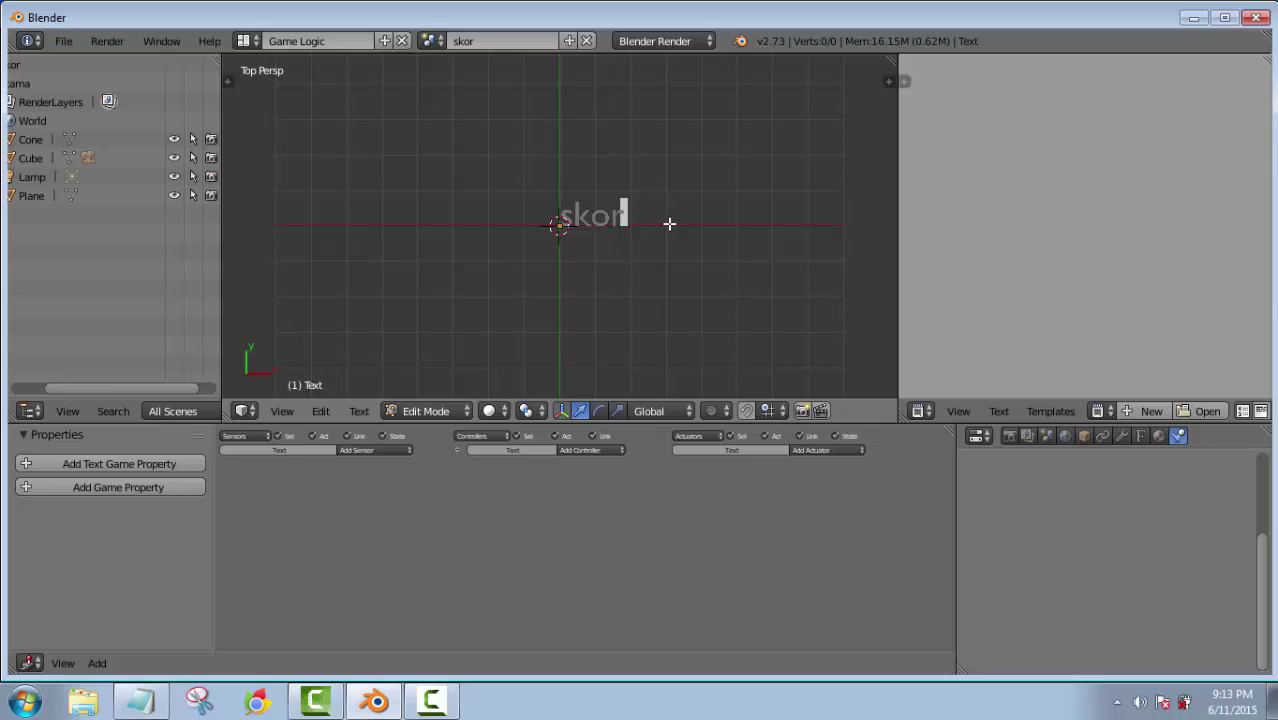
key("Tab")
scroll(661, 247, "up", 3)
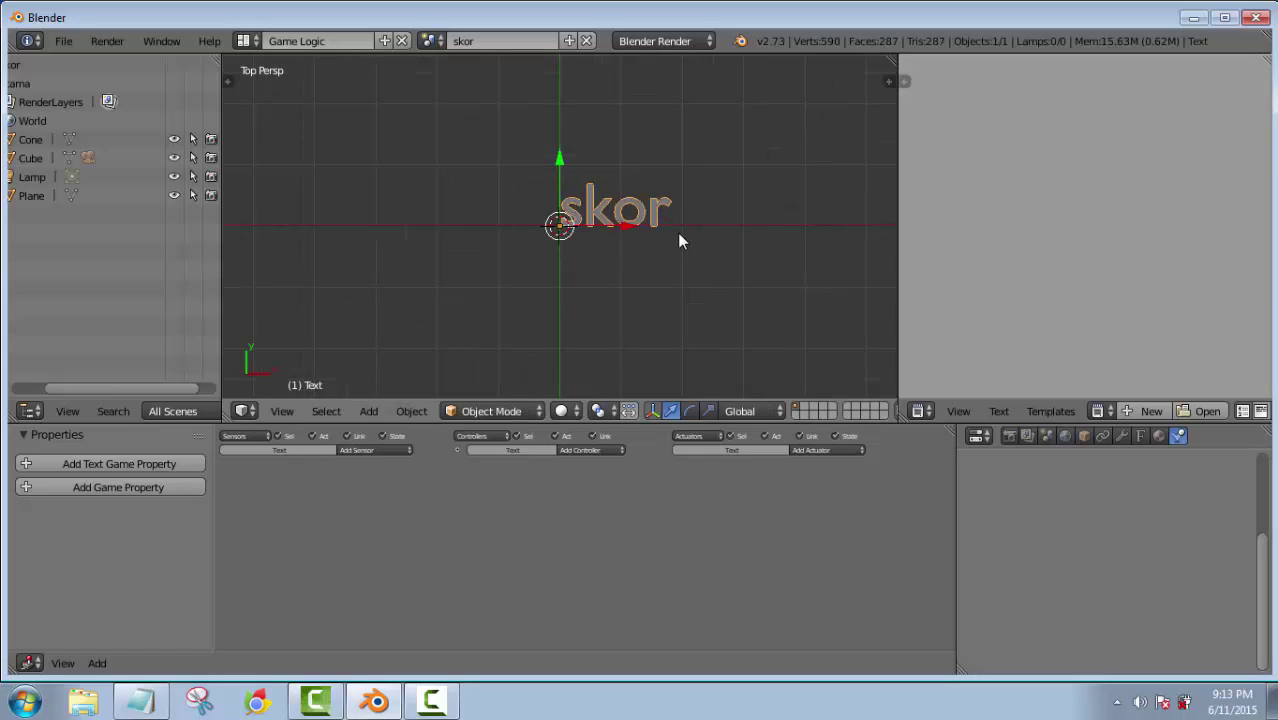
Add a camera at the origin of the skor scene
scroll(678, 240, "down", 4)
middle_click_drag(720, 264, 618, 140)
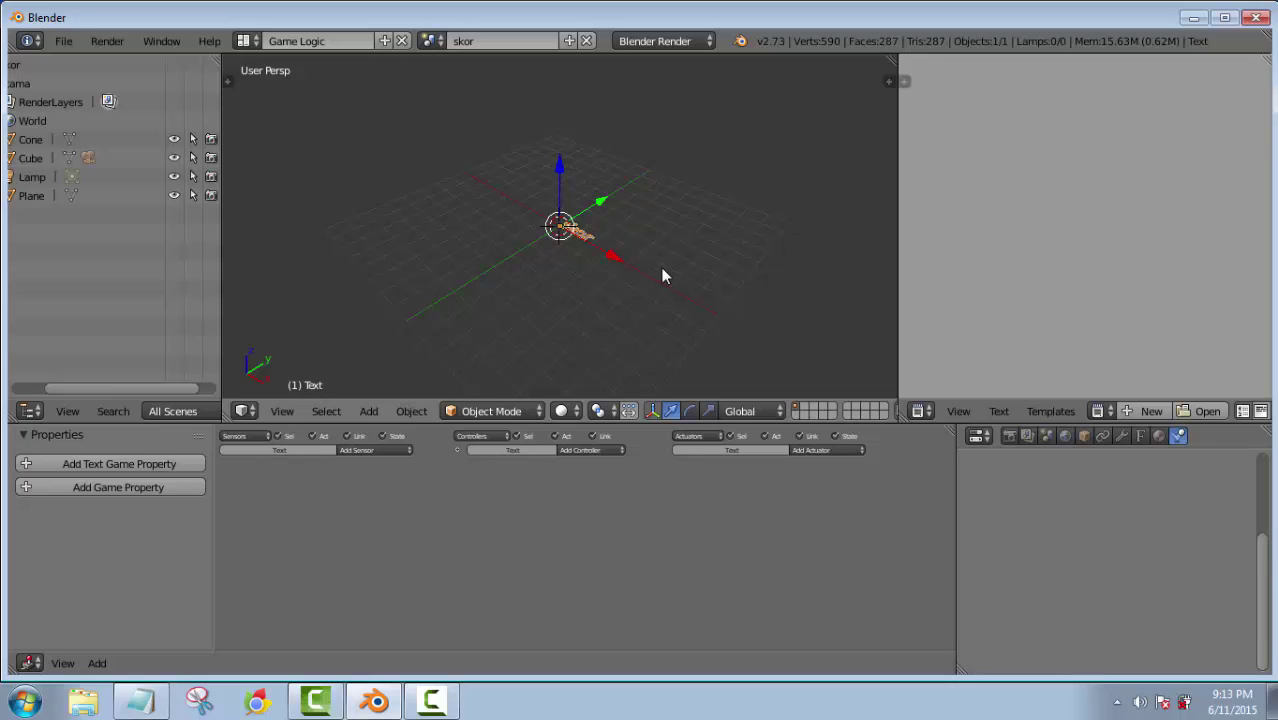
key("shift+a")
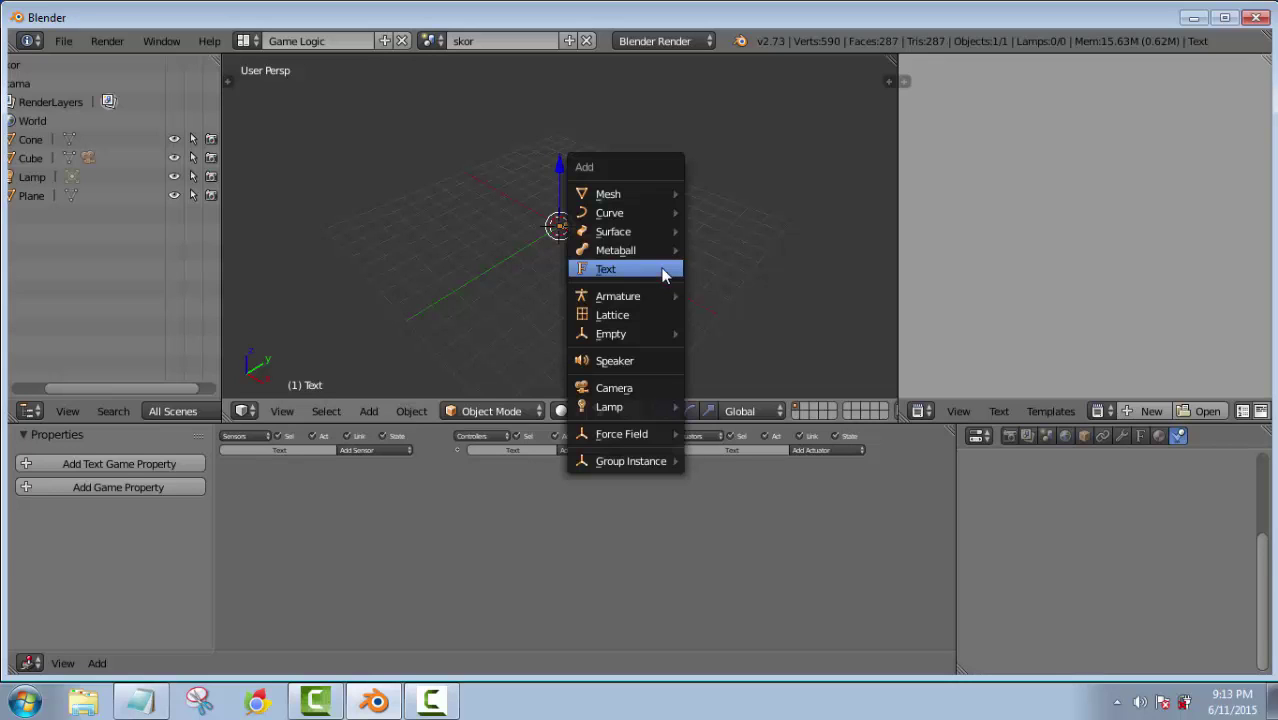
left_click(655, 387)
middle_click_drag(636, 194, 697, 225)
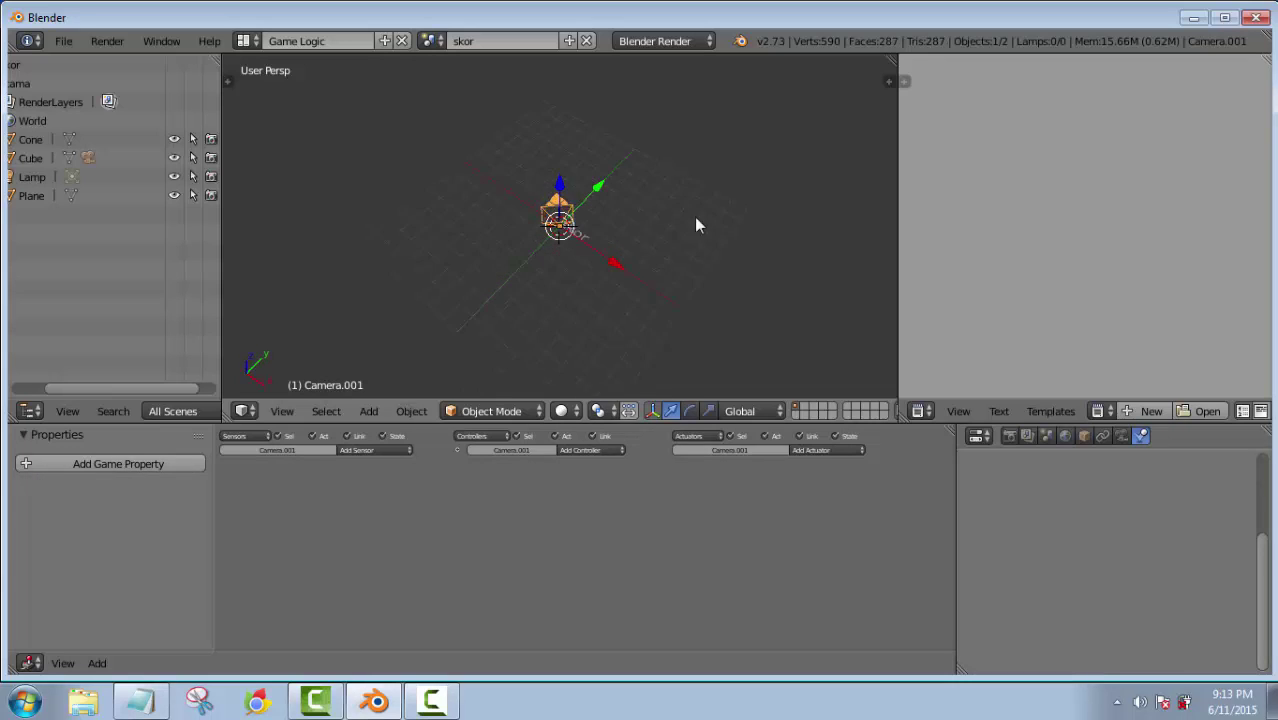
Set the new camera's X and Z rotation to 0 so it faces straight down
key("n")
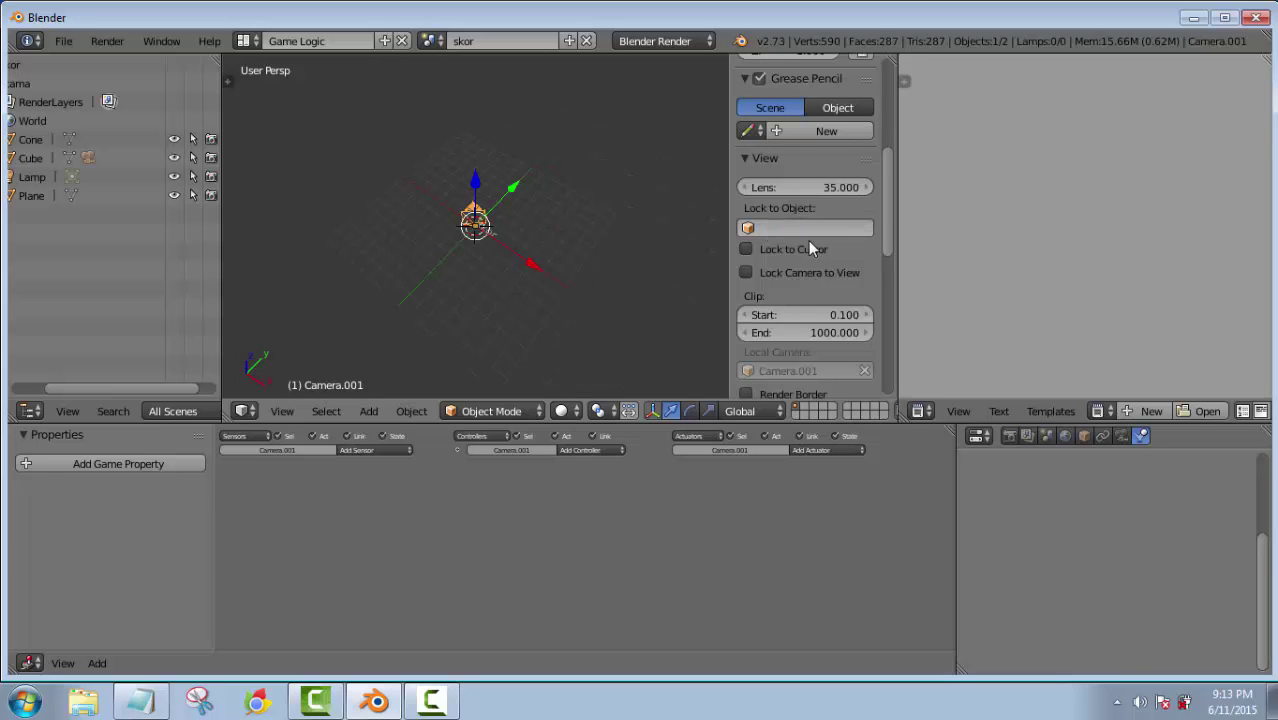
scroll(810, 247, "up", 5)
scroll(810, 247, "up", 3)
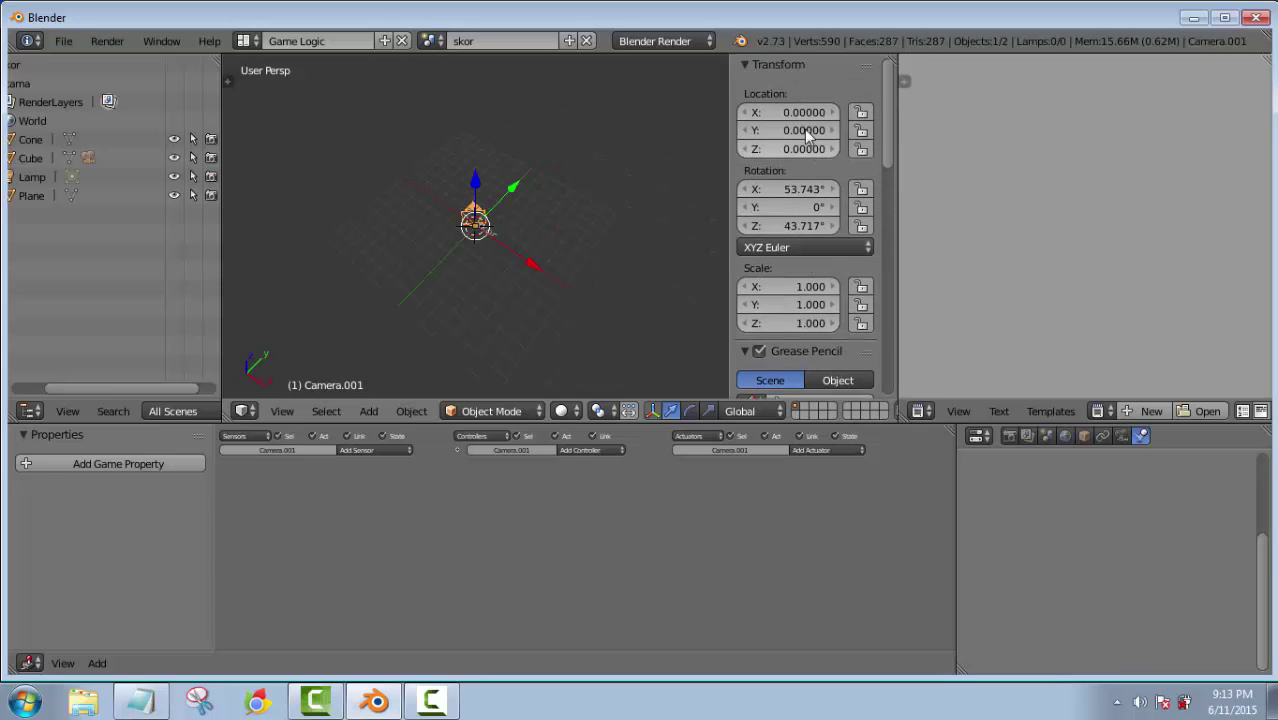
left_click(812, 190)
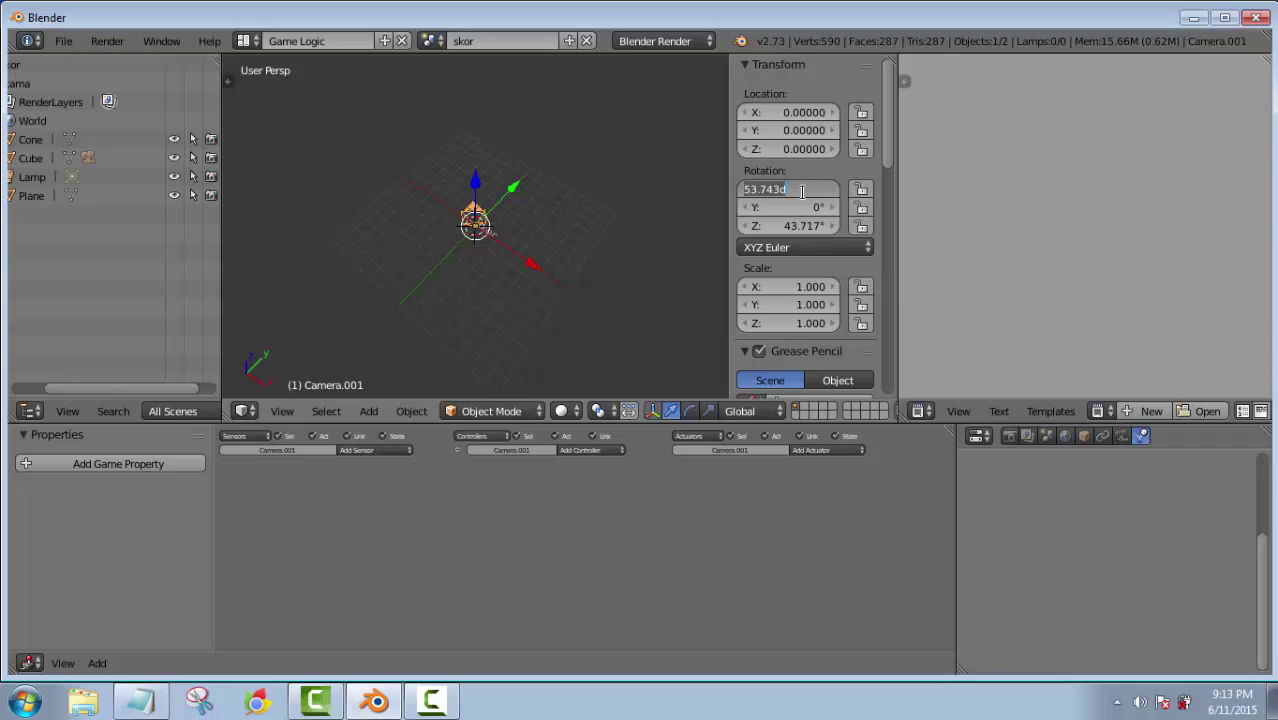
type("0")
key("Return")
left_click(793, 227)
type("0")
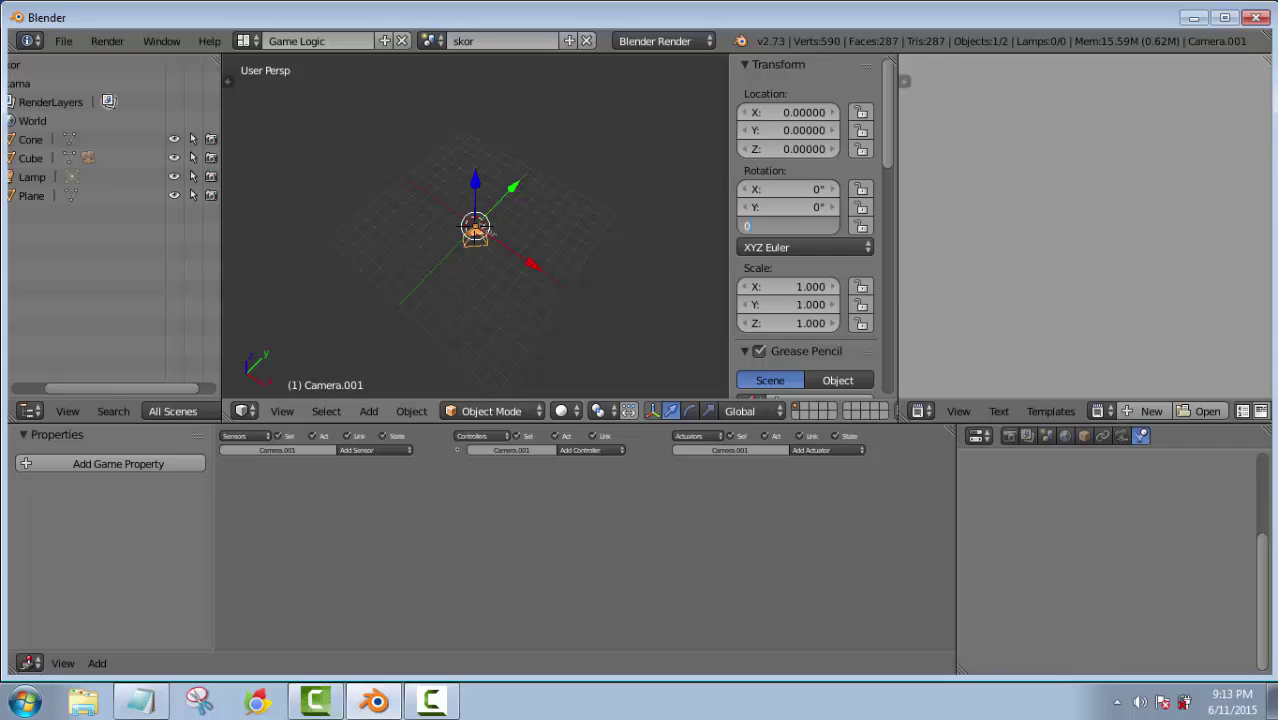
key("Return")
Move the camera straight up along the Z axis to a height of about 11.5
mouse_move(476, 228)
middle_mouse_down()
mouse_move(451, 208)
mouse_move(448, 160)
mouse_move(494, 212)
middle_mouse_up()
middle_click_drag(528, 268, 479, 131)
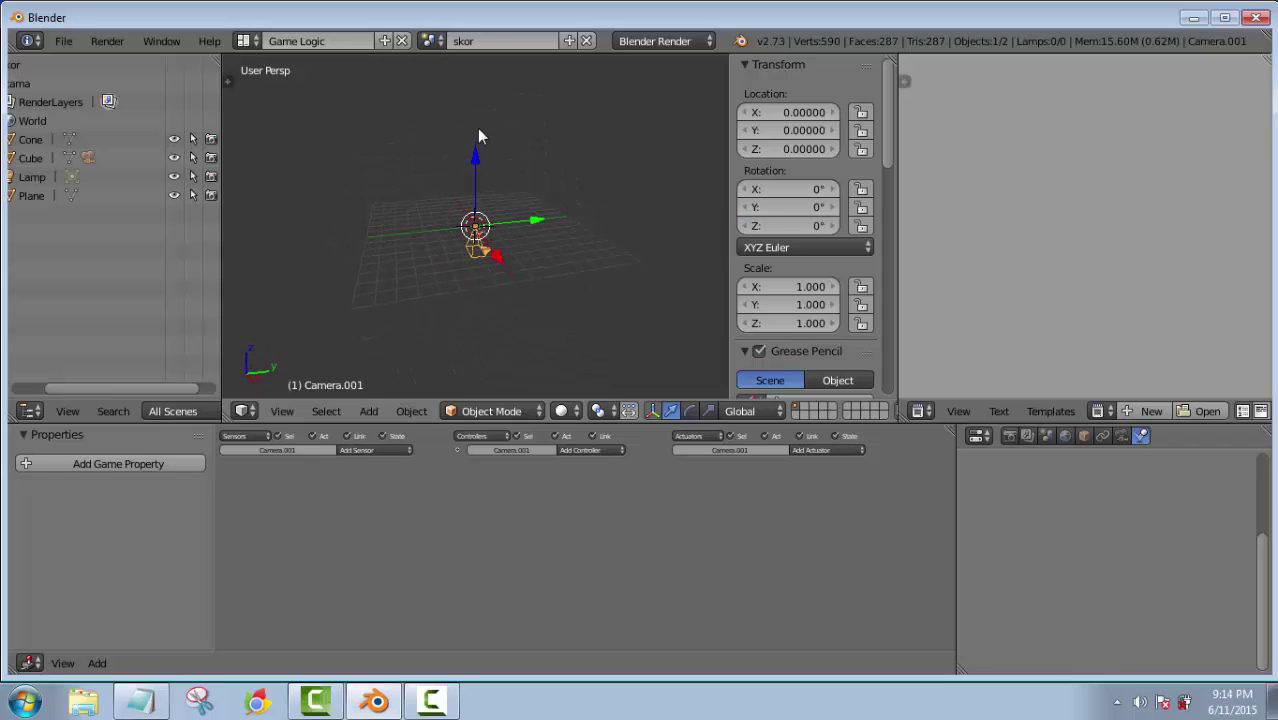
key("g")
key("z")
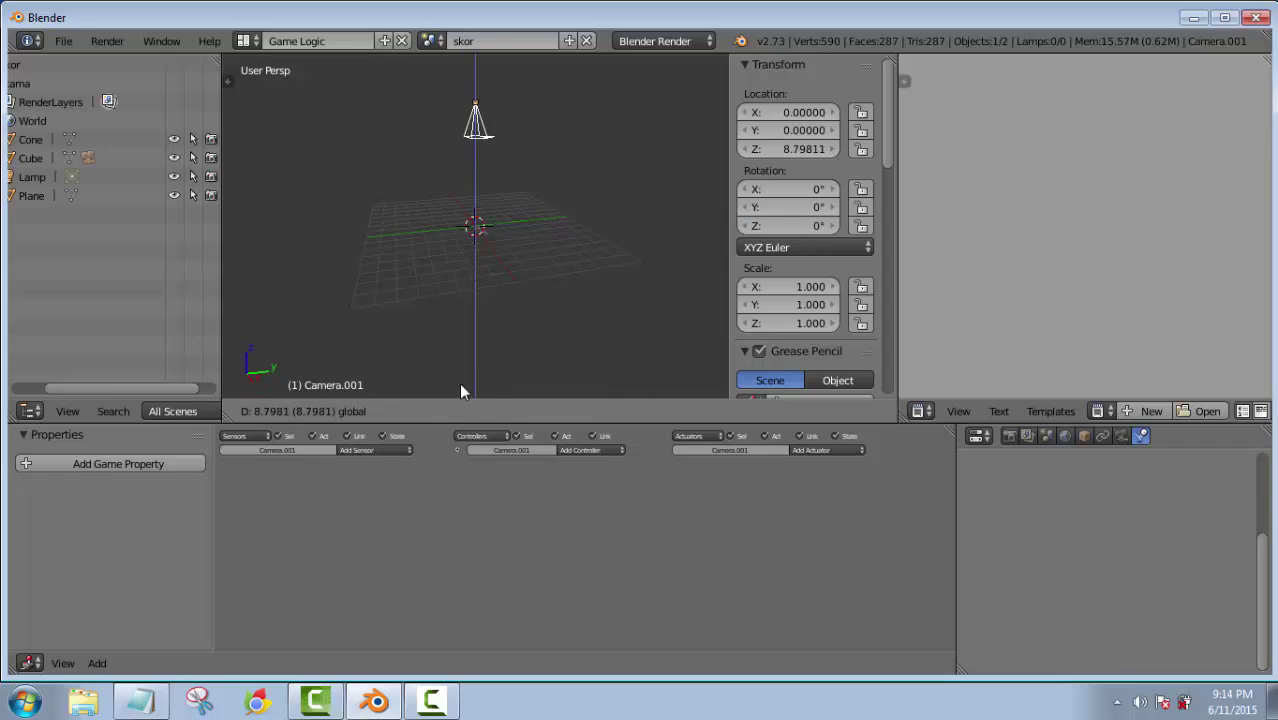
left_click(460, 342)
In the camera view, scale the skor text to about 0.71 and move it along Y to about 2.13, near the frame's upper edge
middle_click_drag(408, 200, 554, 284)
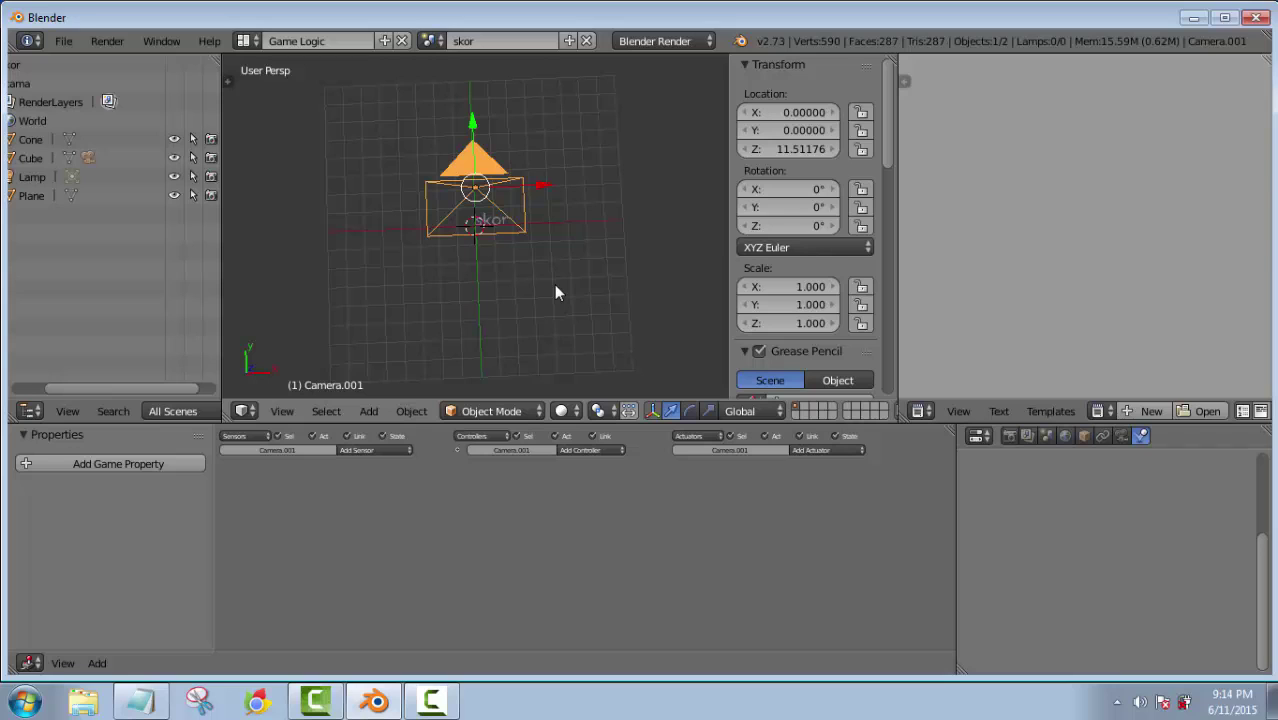
key("KP_0")
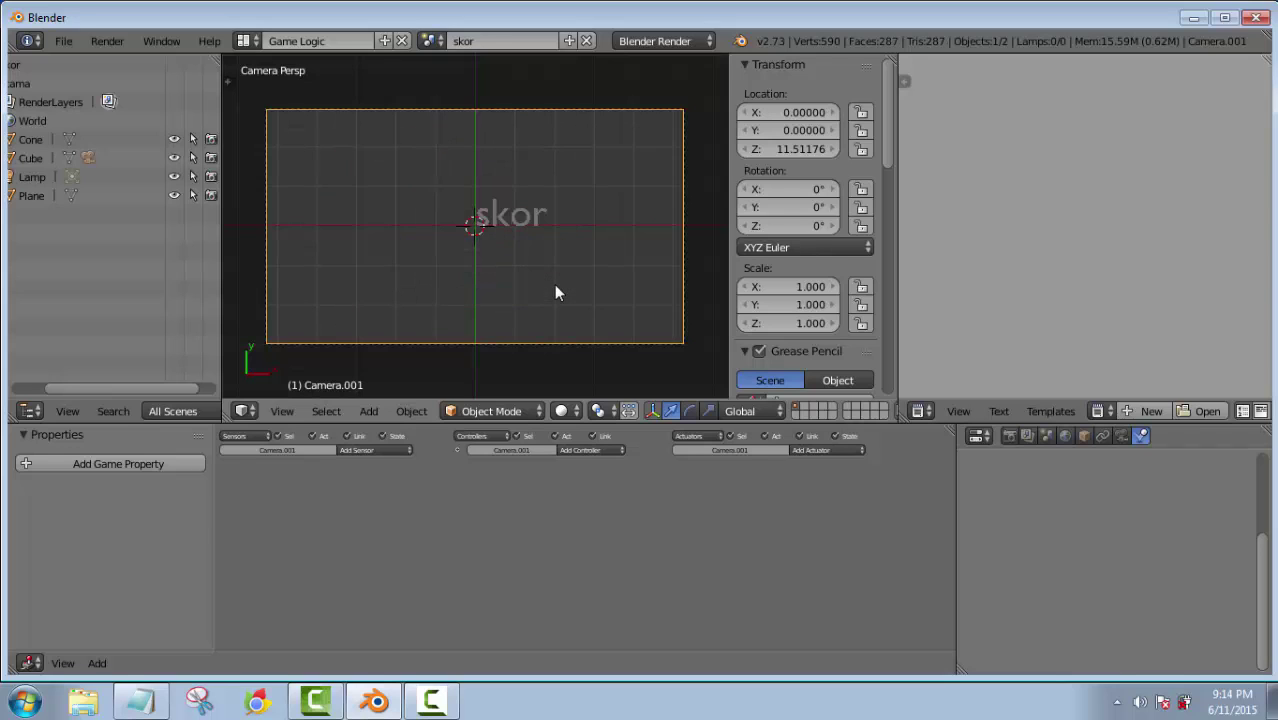
right_click(526, 217)
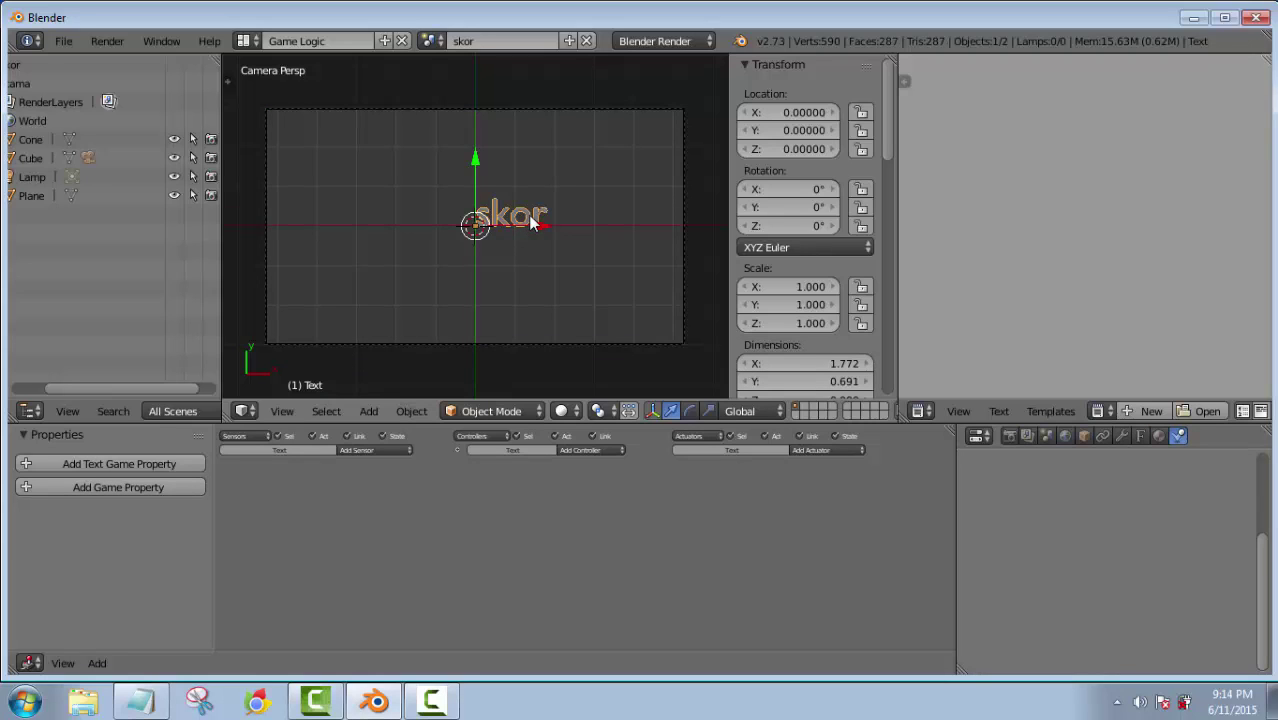
key("s")
left_click(530, 220)
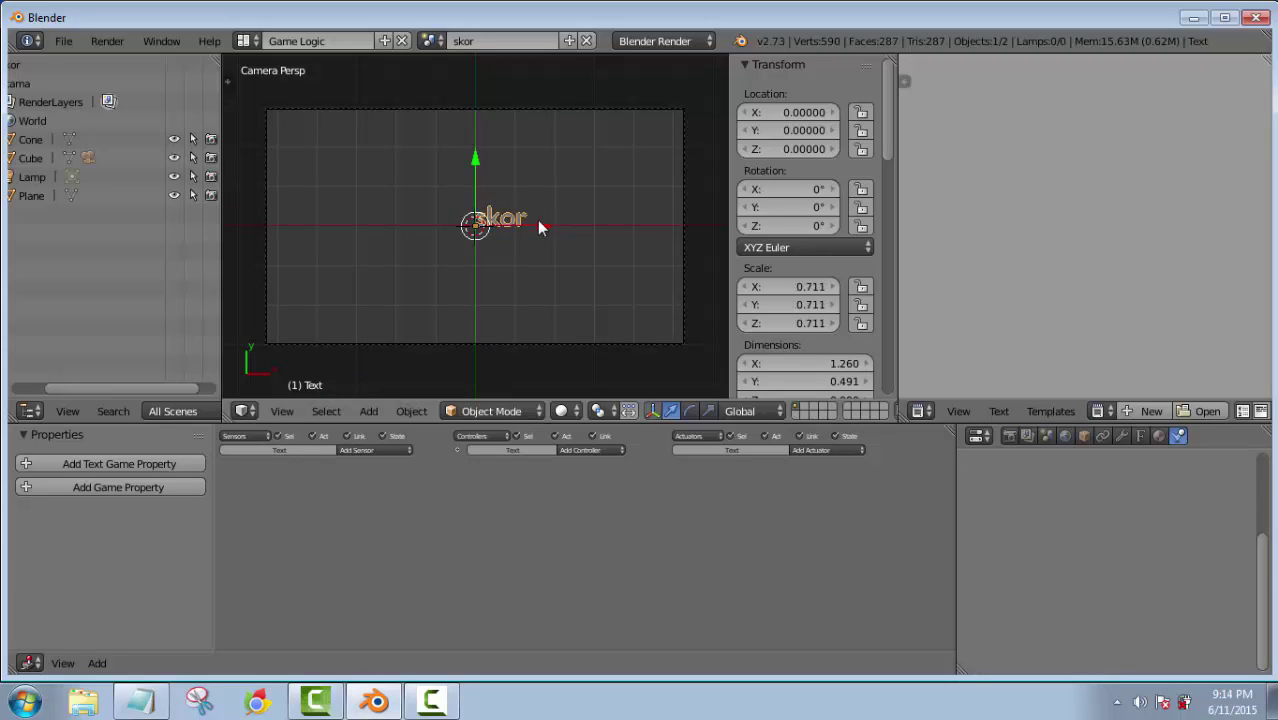
left_click_drag(486, 178, 475, 88)
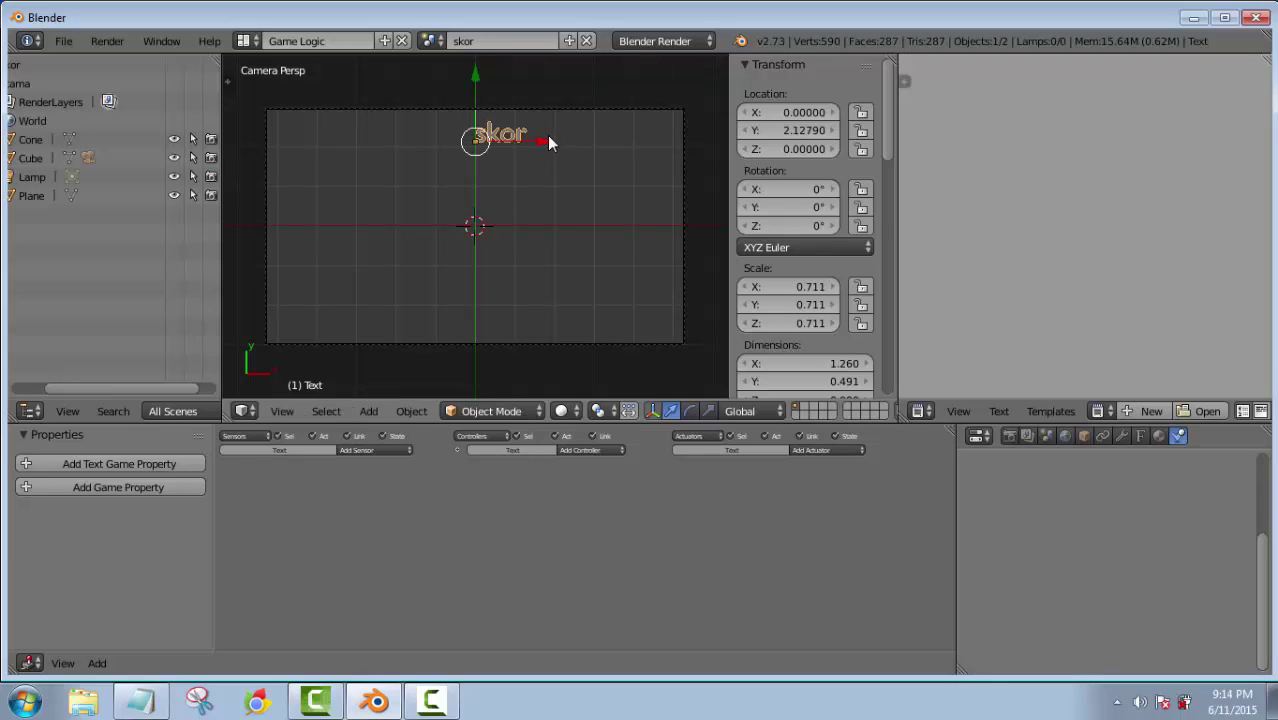
Move the skor text along X to about -4.93, into the camera frame's upper-left corner, and deselect it
left_click_drag(547, 135, 350, 157)
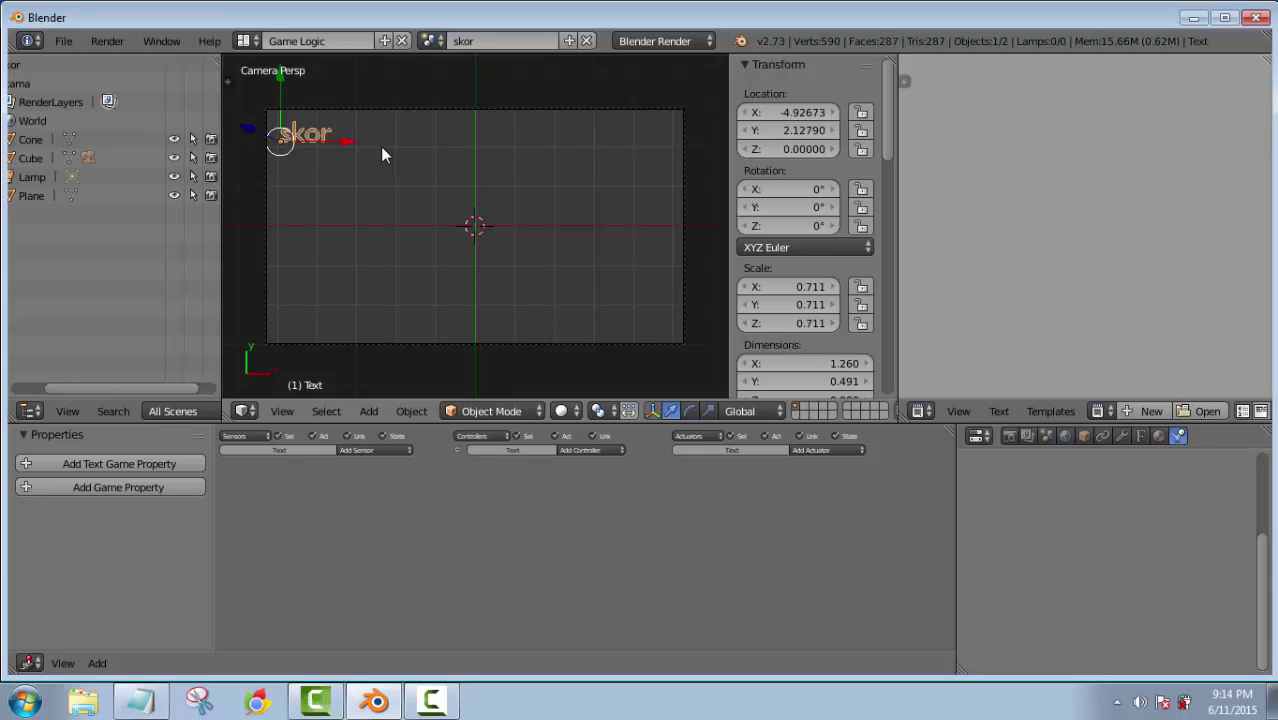
key("shift+a")
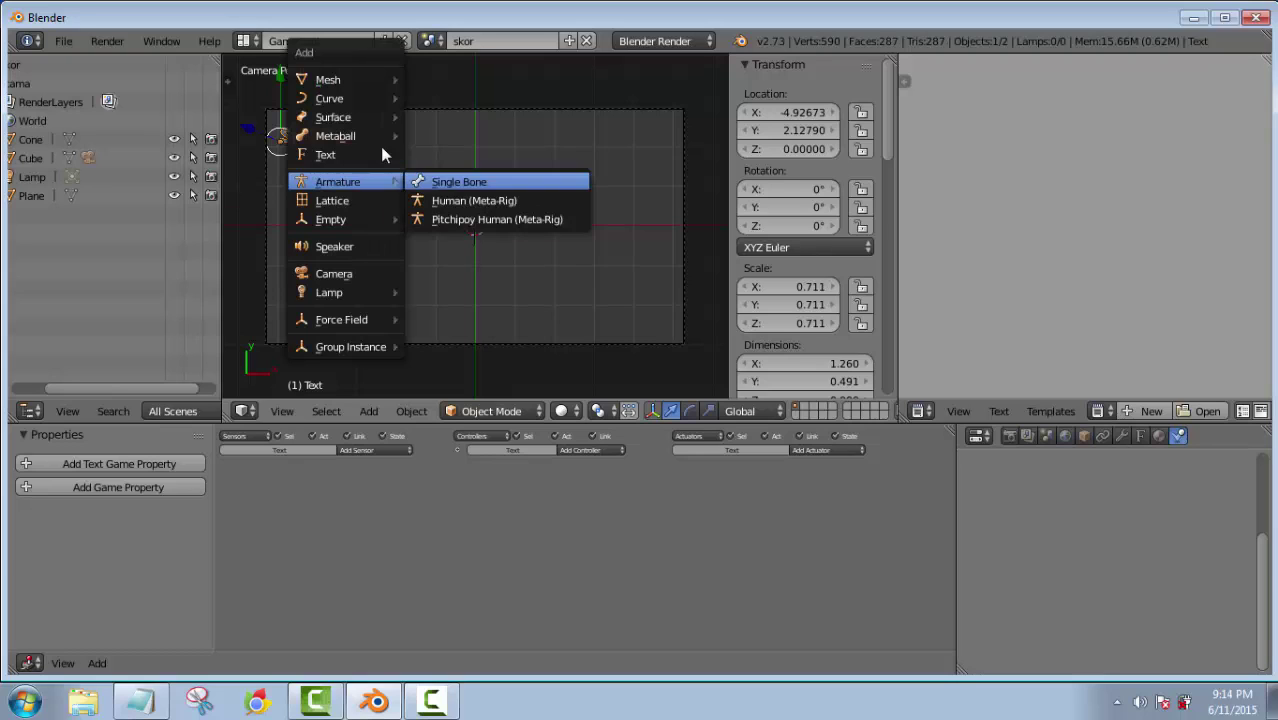
key("a")
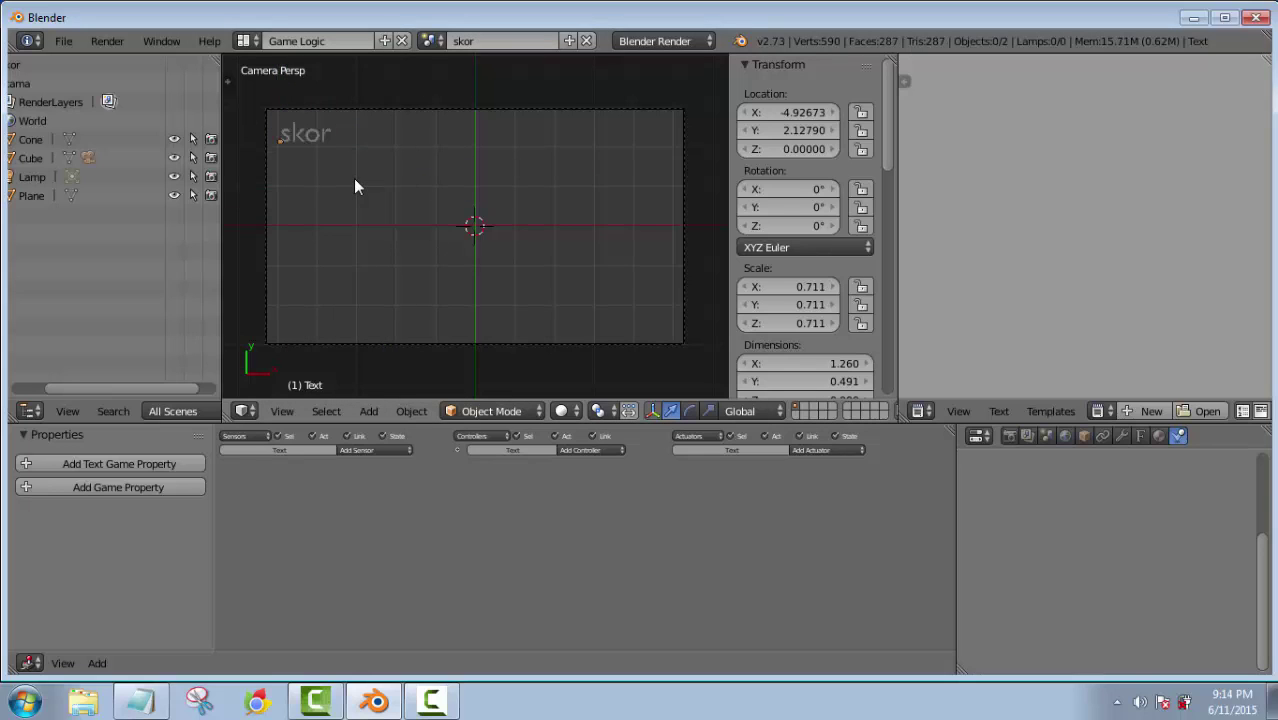
Add a second text object to the skor scene and replace its content with 0
key("shift+a")
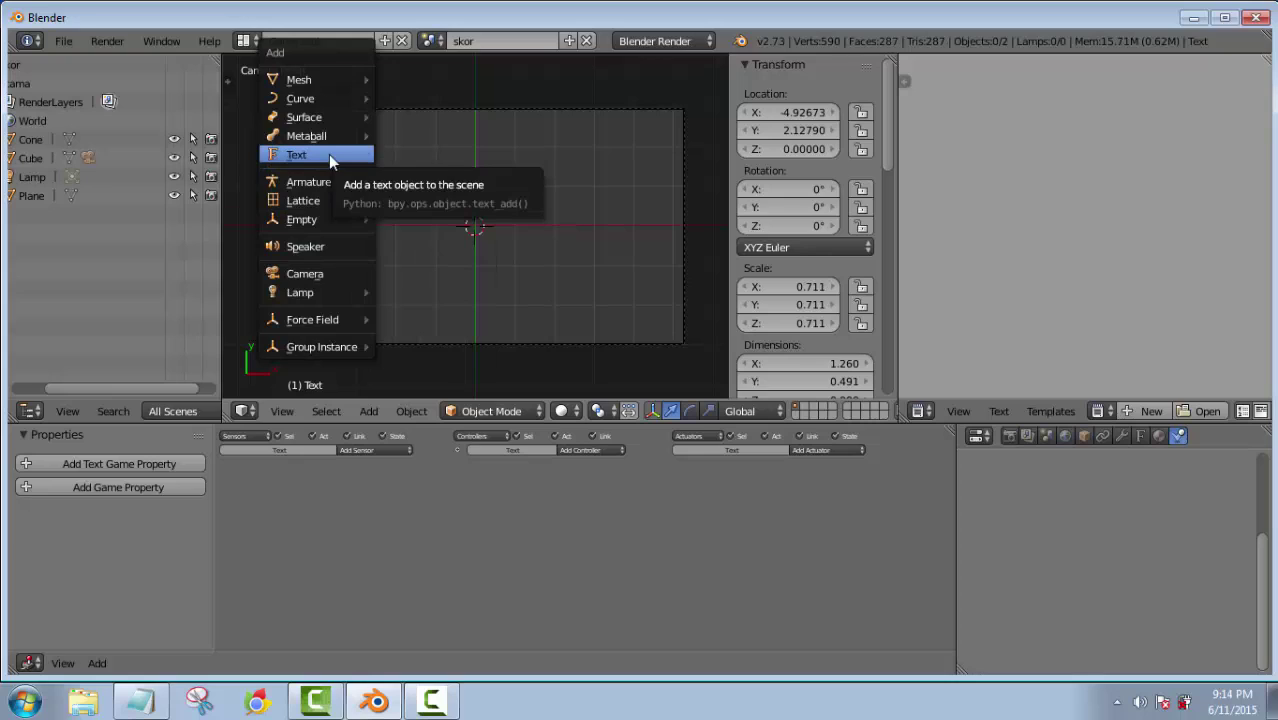
left_click(329, 157)
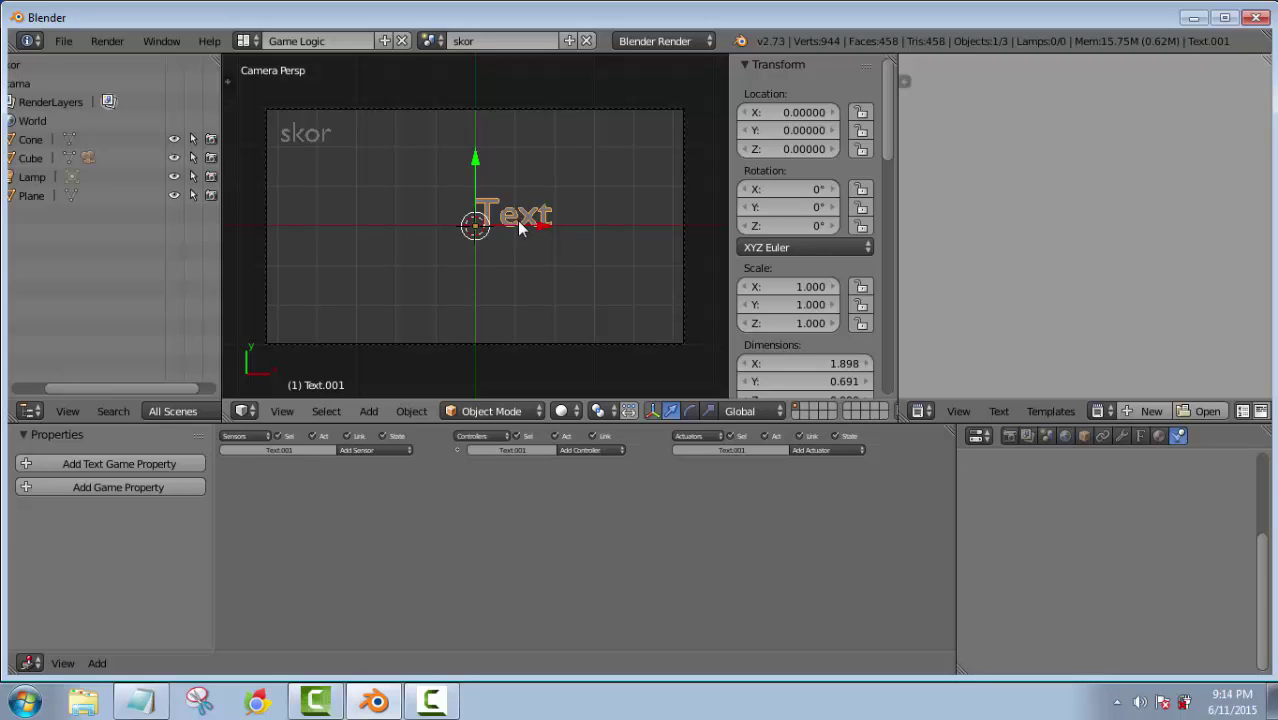
key("Tab")
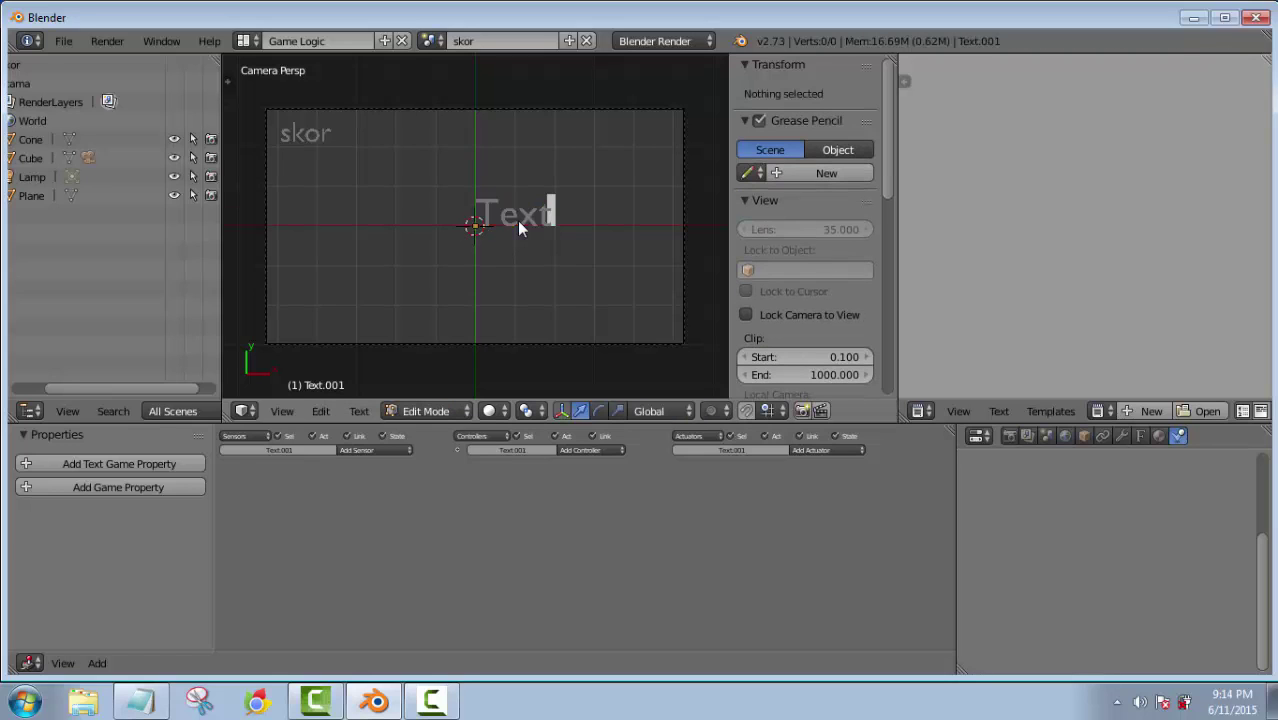
key("BackSpace")
key("BackSpace")
key("BackSpace")
key("BackSpace")
type("d")
key("Tab")
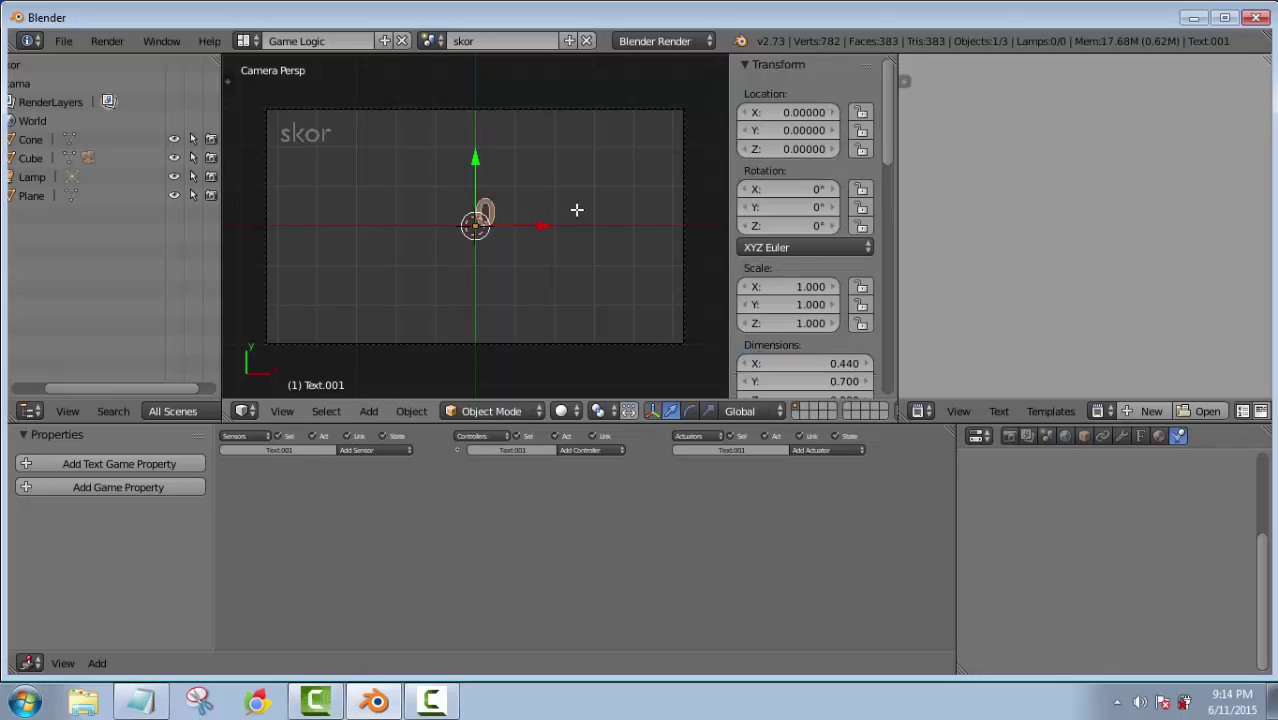
Move the 0 text just right of the word skor, to about X -3.34 and Y 1.96
key("g")
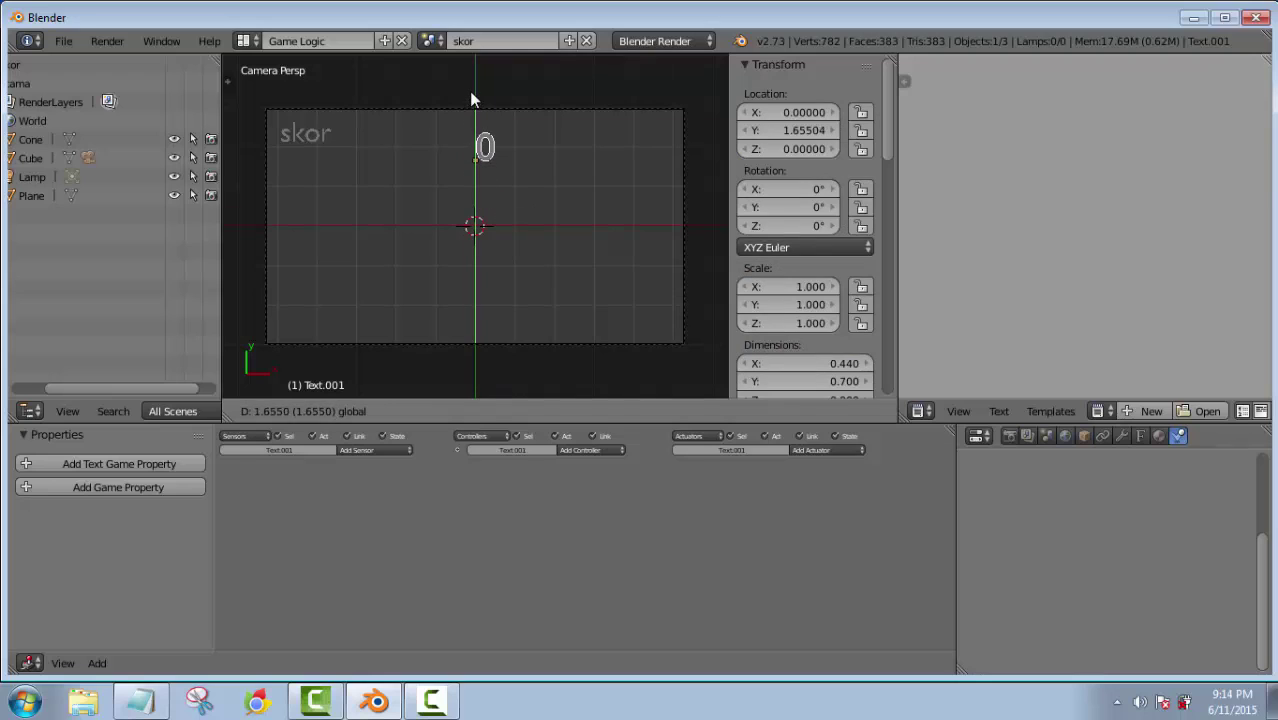
left_click(477, 78)
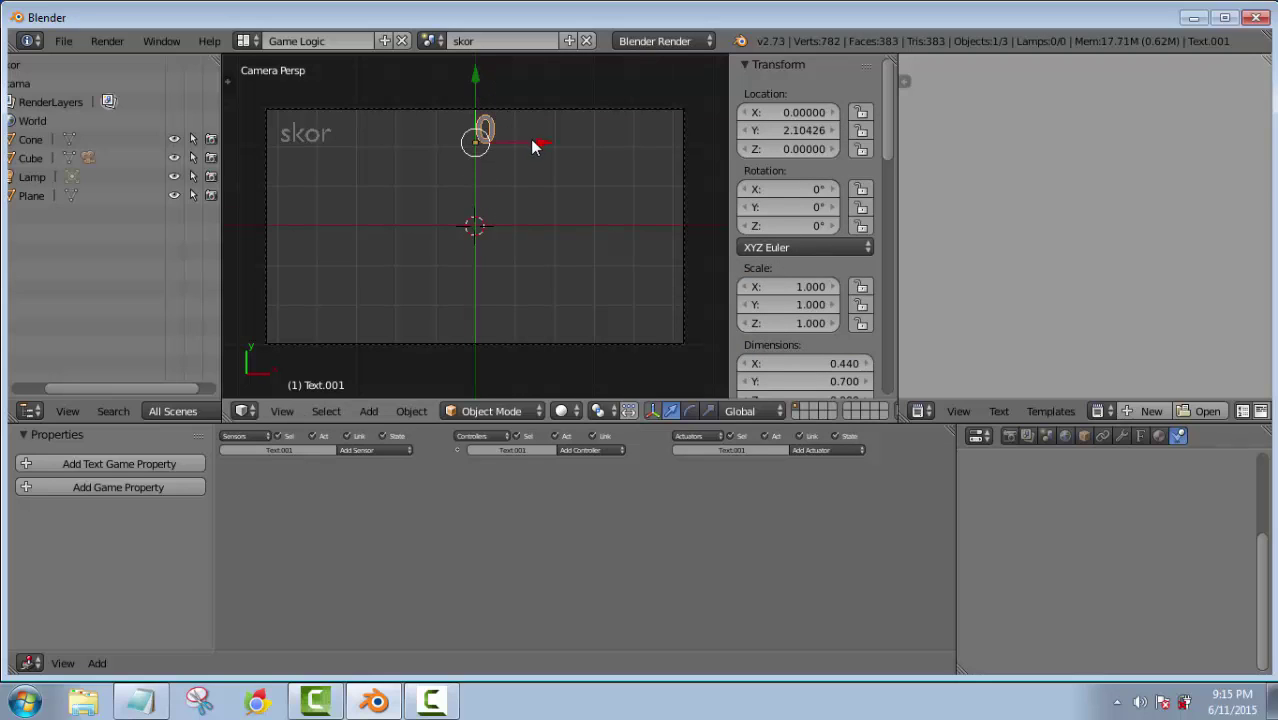
key("g")
key("x")
left_click(404, 141)
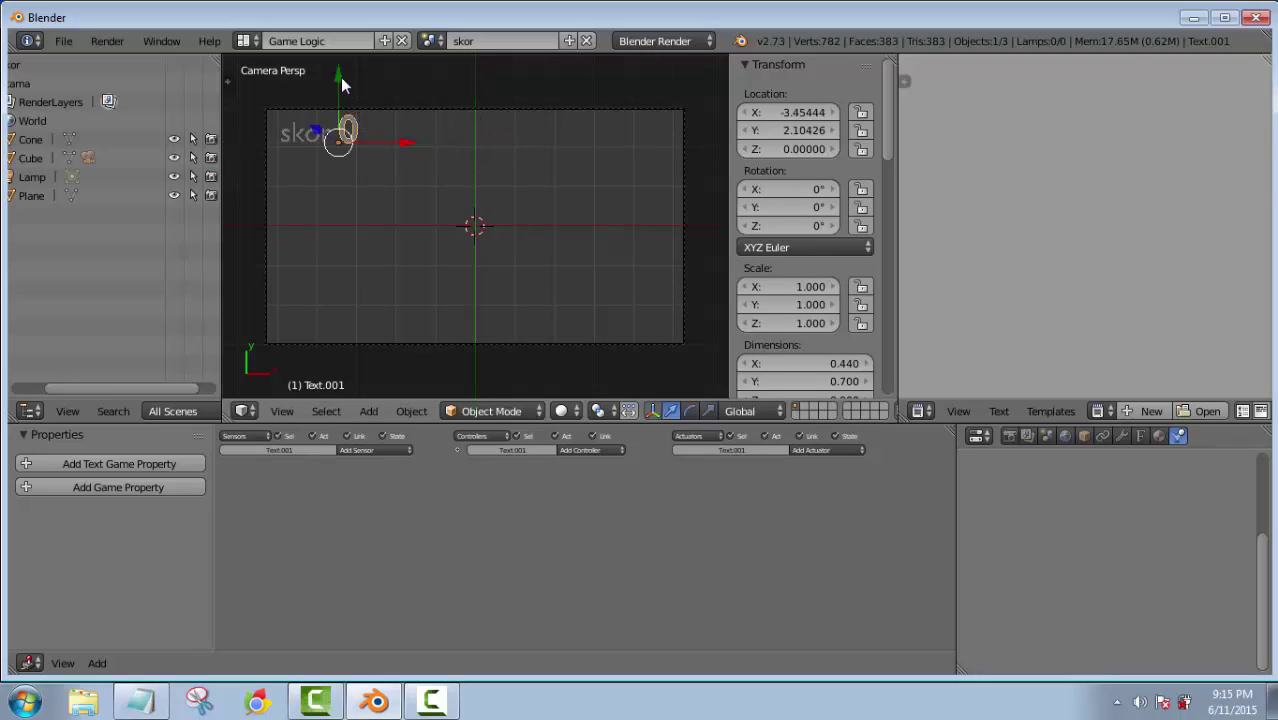
key("g")
key("y")
left_click(338, 79)
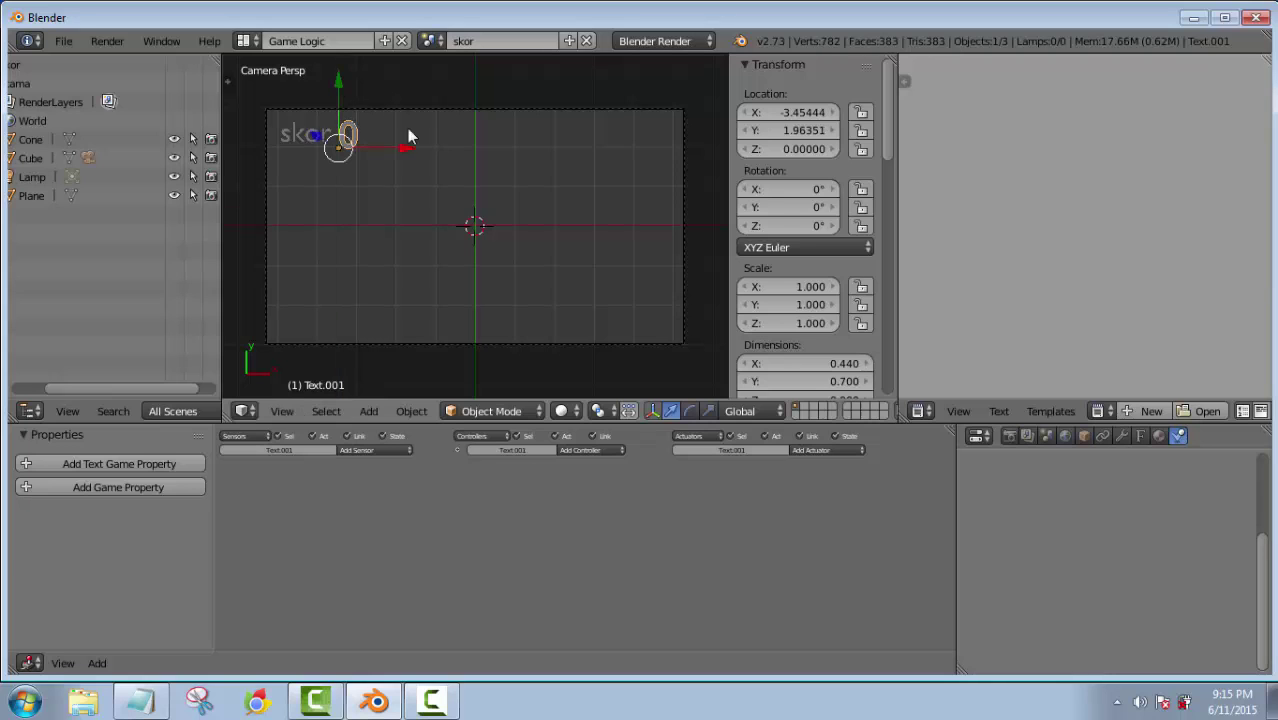
left_click_drag(406, 148, 412, 147)
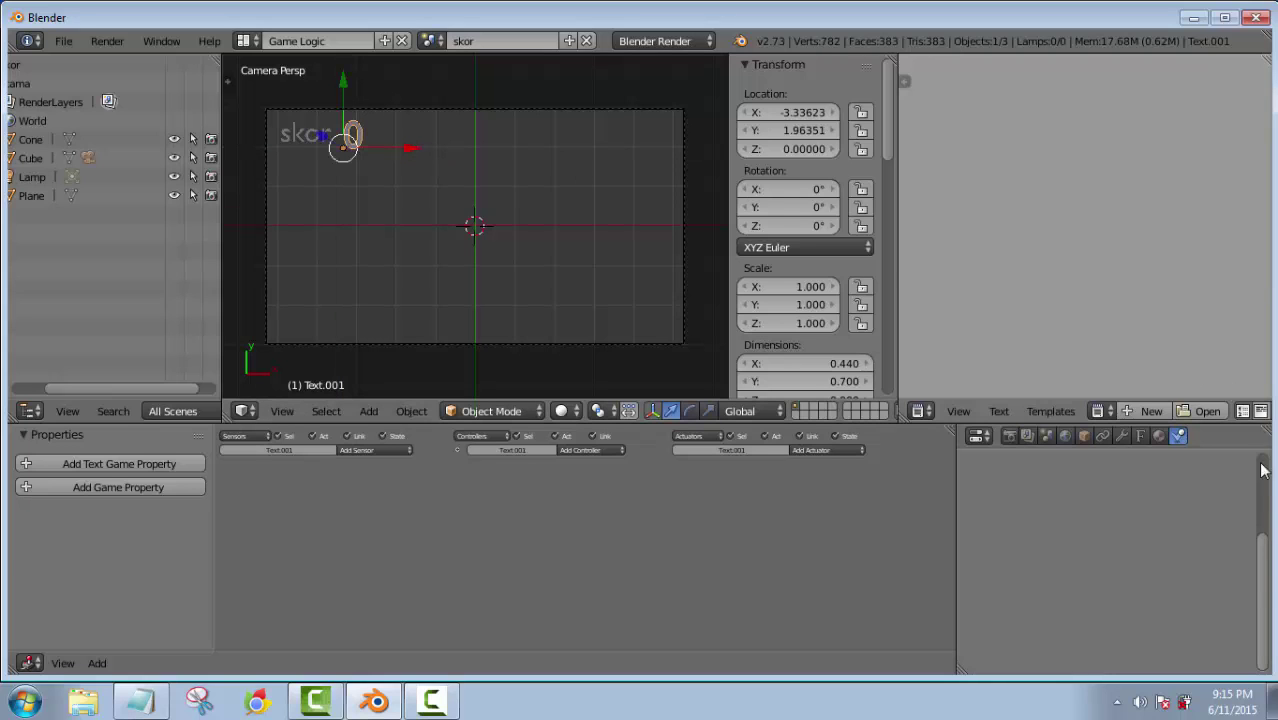
Add a text game property to the 0 text and set its type to Integer
scroll(1263, 560, "up", 5)
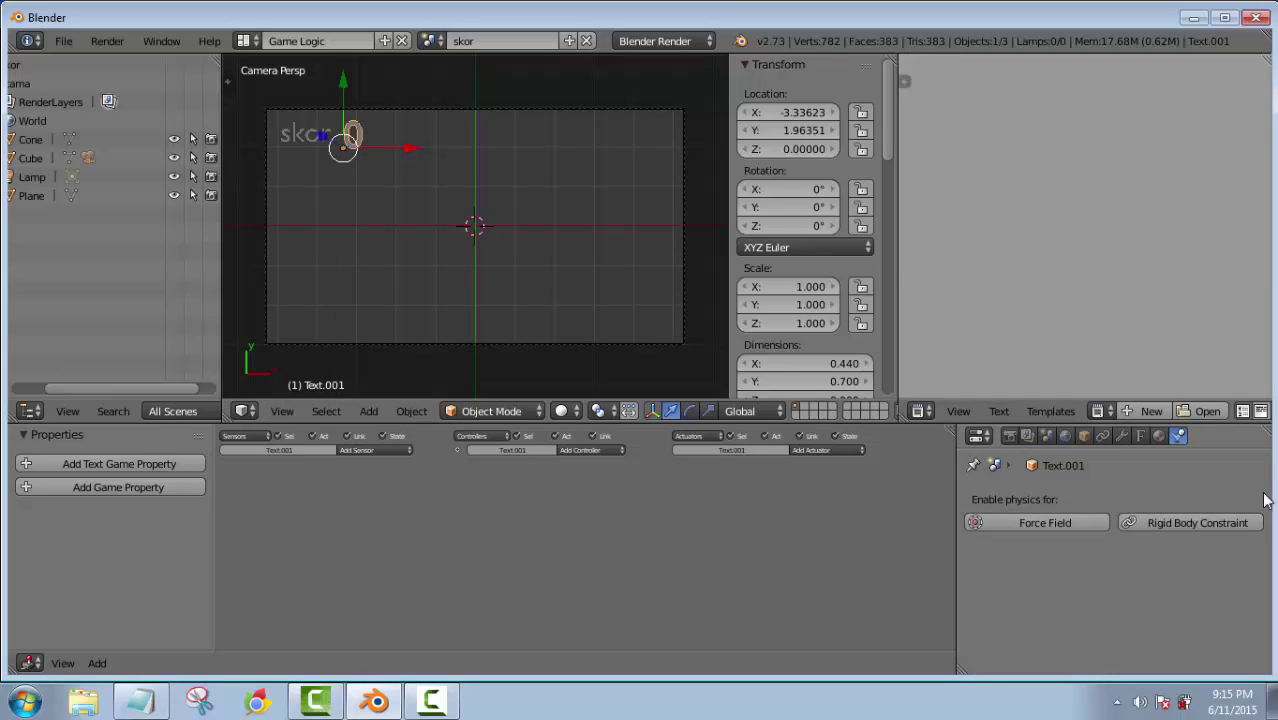
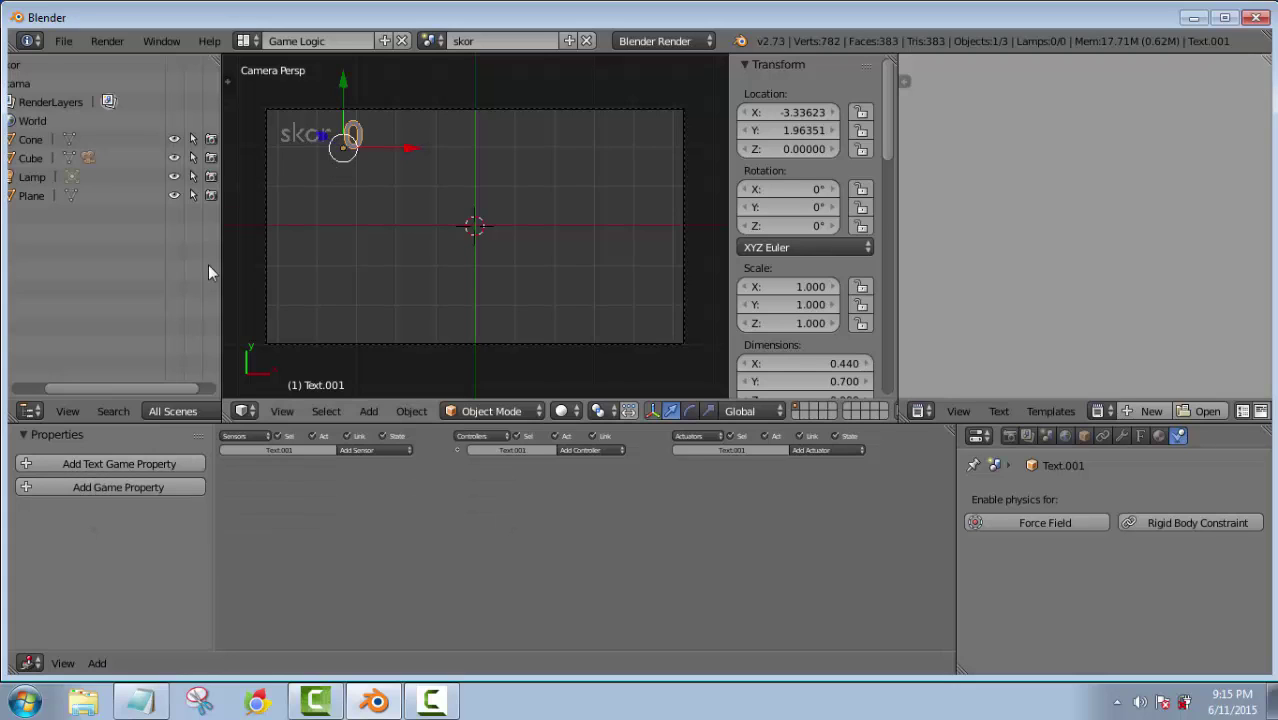
left_click(122, 464)
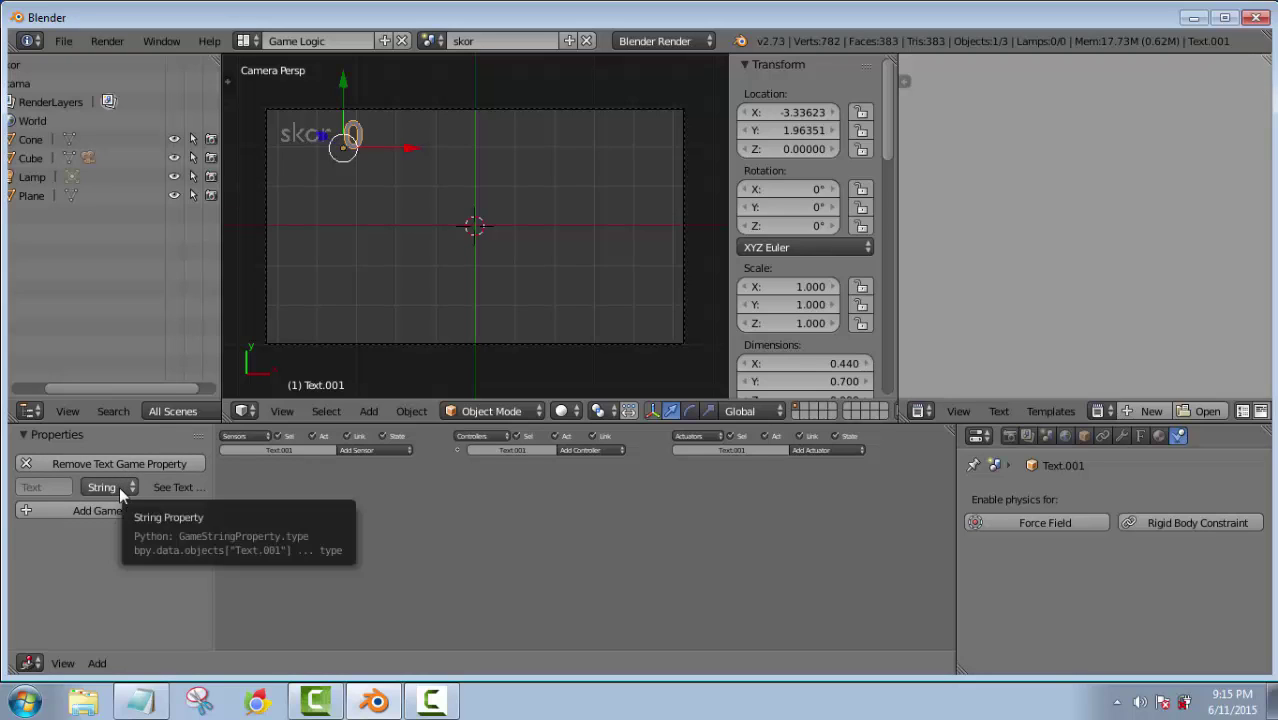
left_click(119, 486)
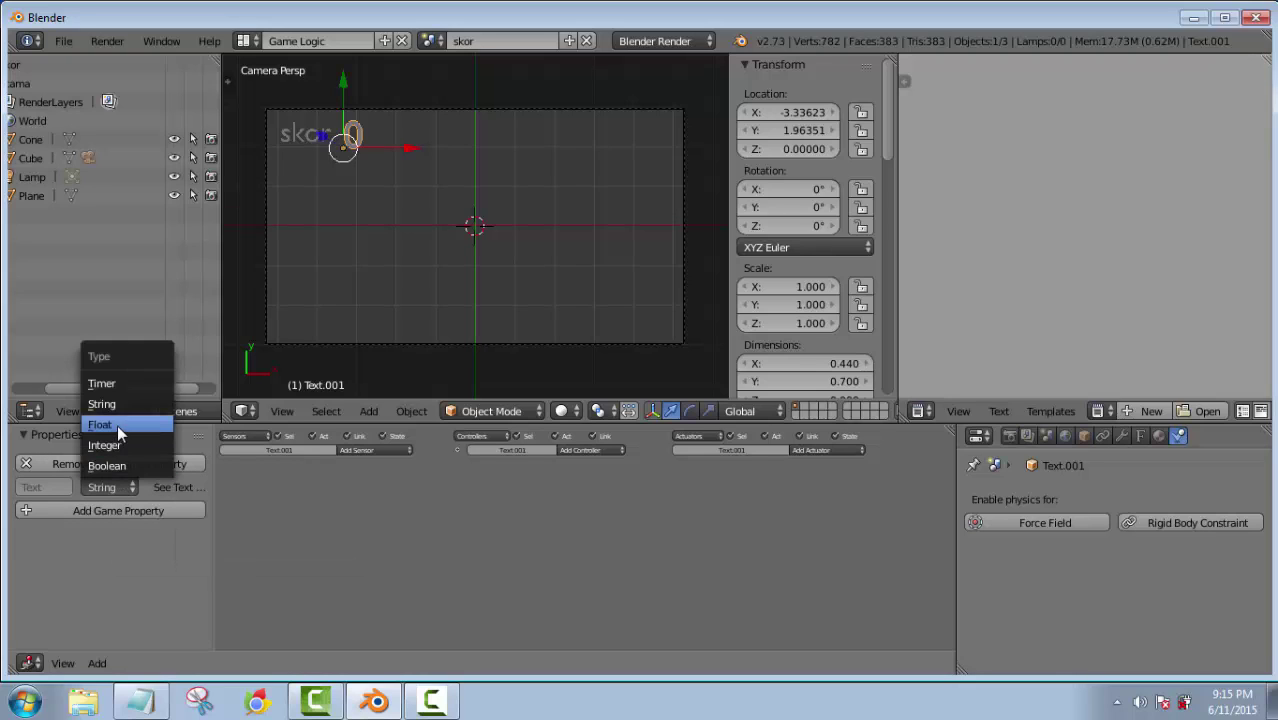
left_click(110, 446)
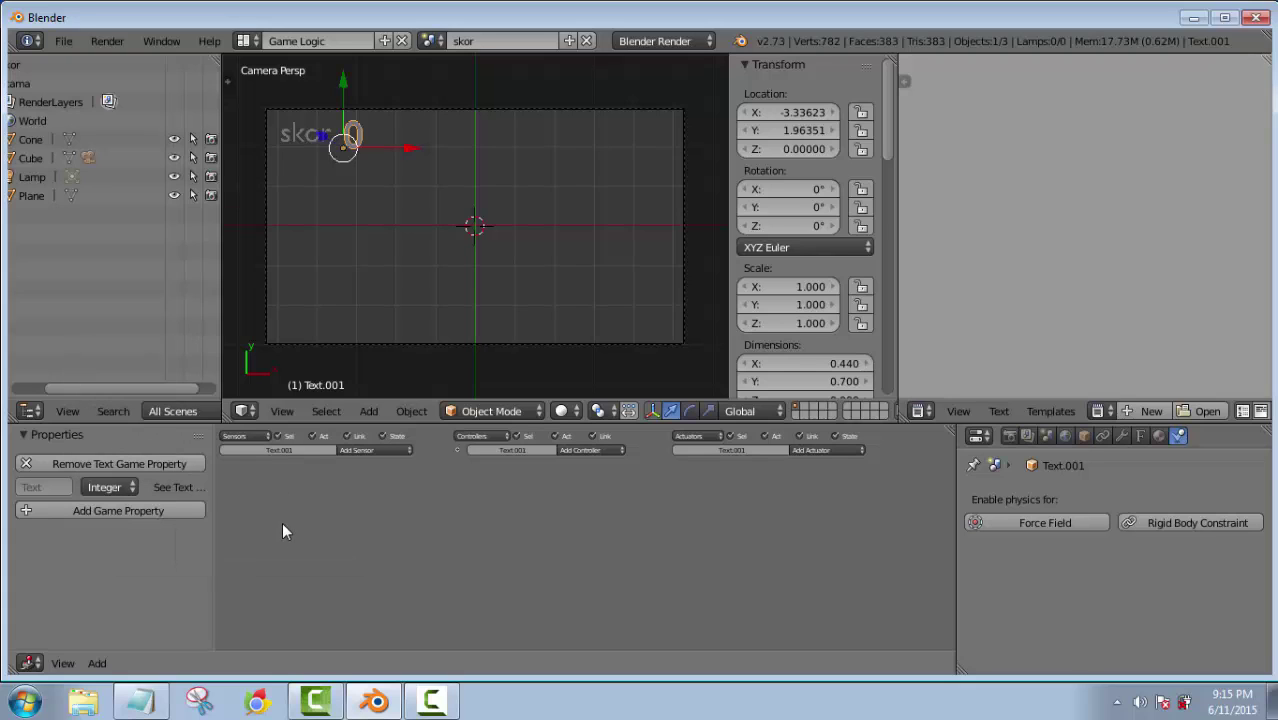
Add a Message sensor to the 0 text with the subject tambah
scroll(283, 533, "up", 2)
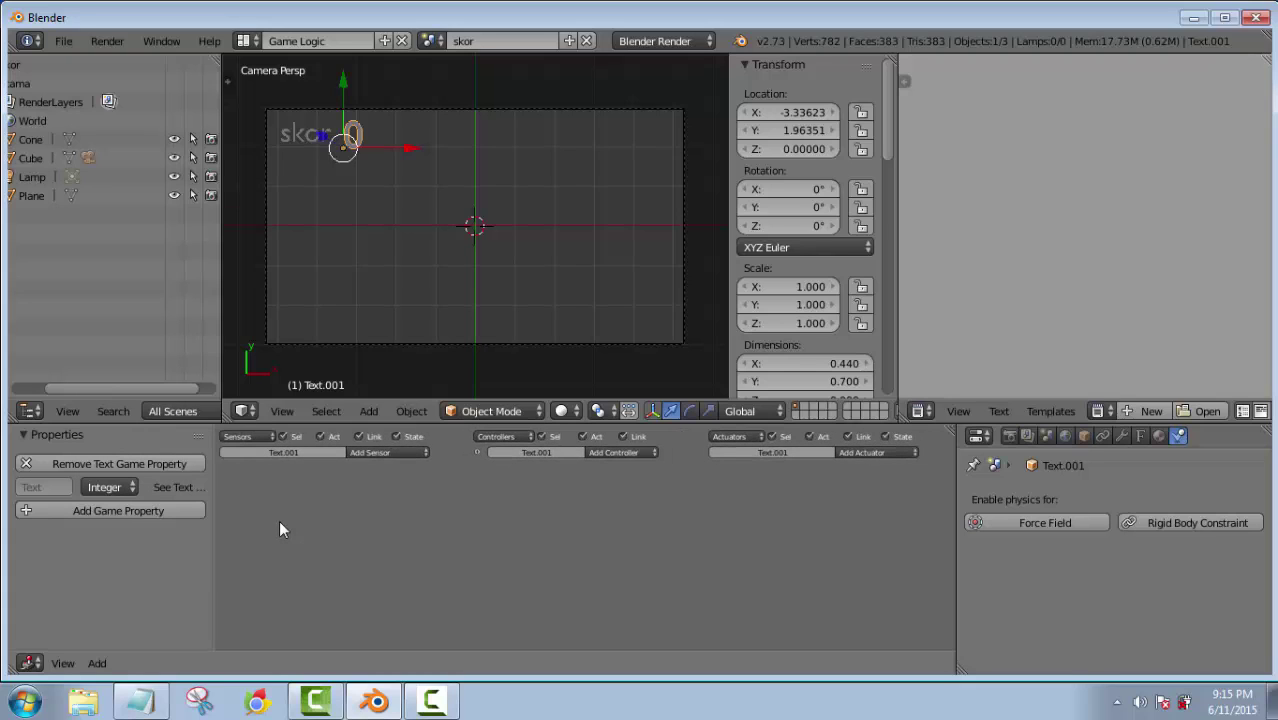
left_click(383, 455)
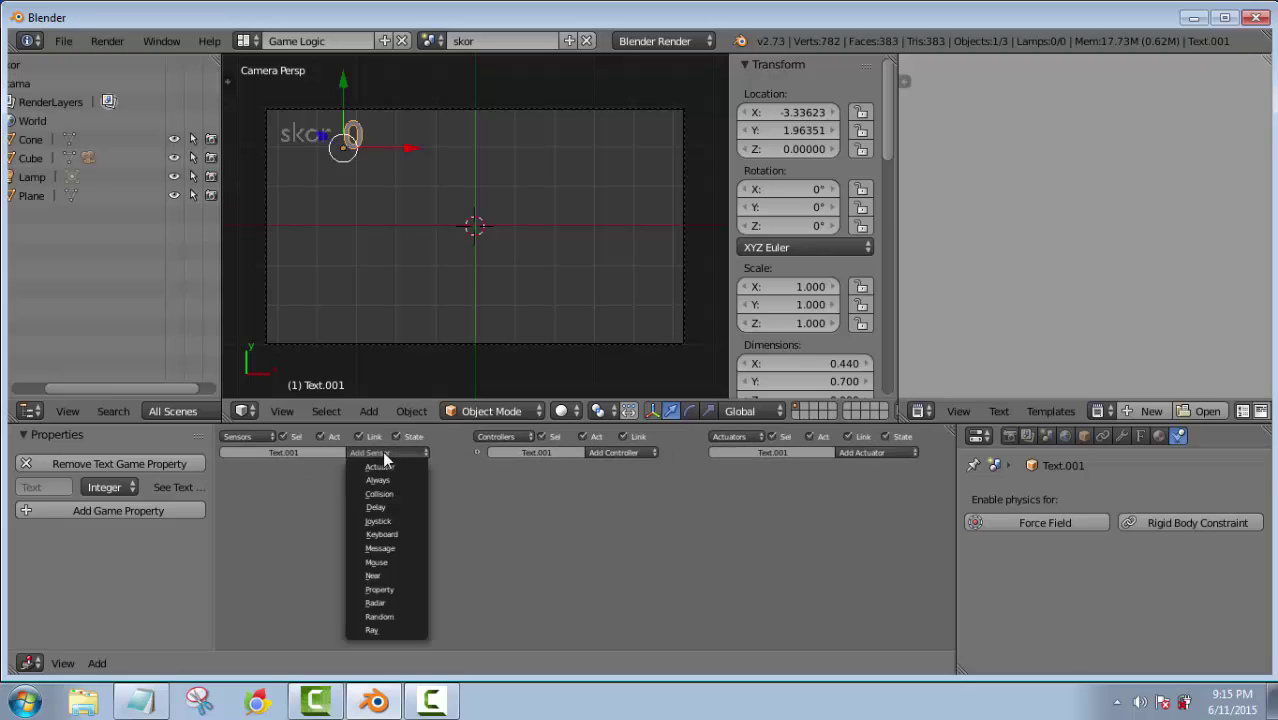
left_click(382, 547)
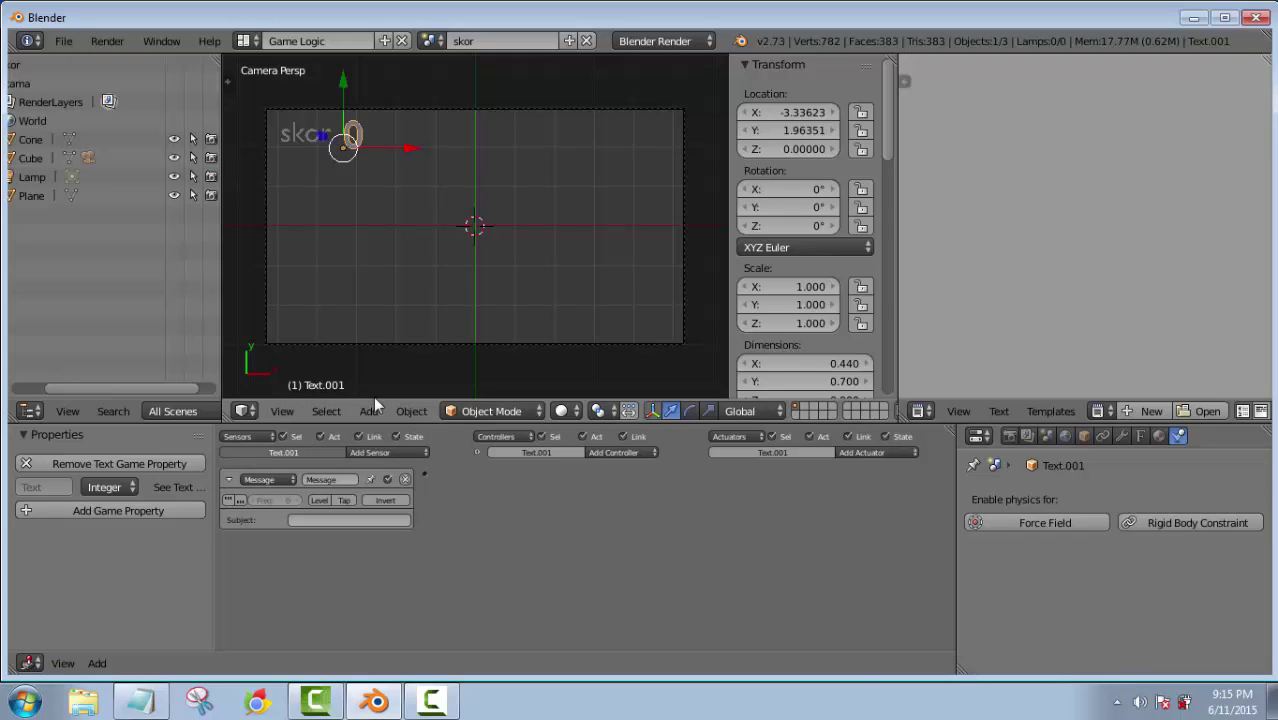
left_click(336, 519)
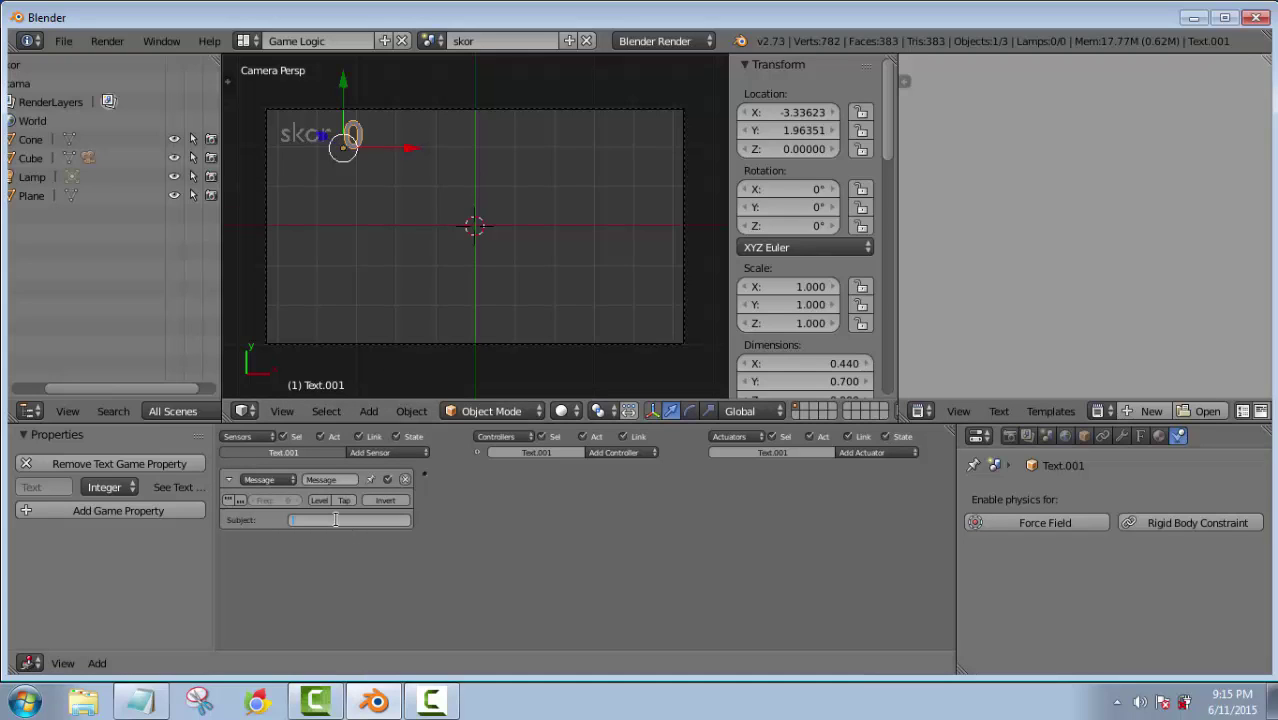
type("tambah")
left_click(318, 571)
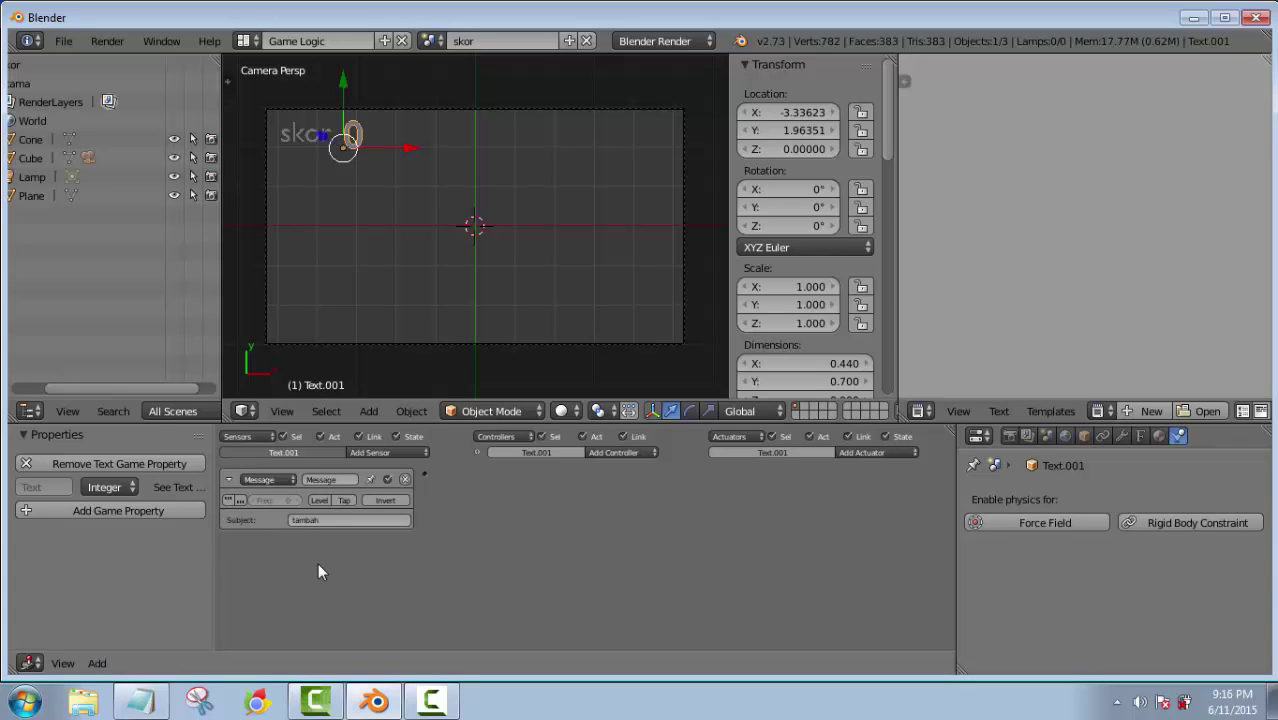
Add a Property actuator to the 0 text and link the Message sensor to it through an And controller
left_click(864, 455)
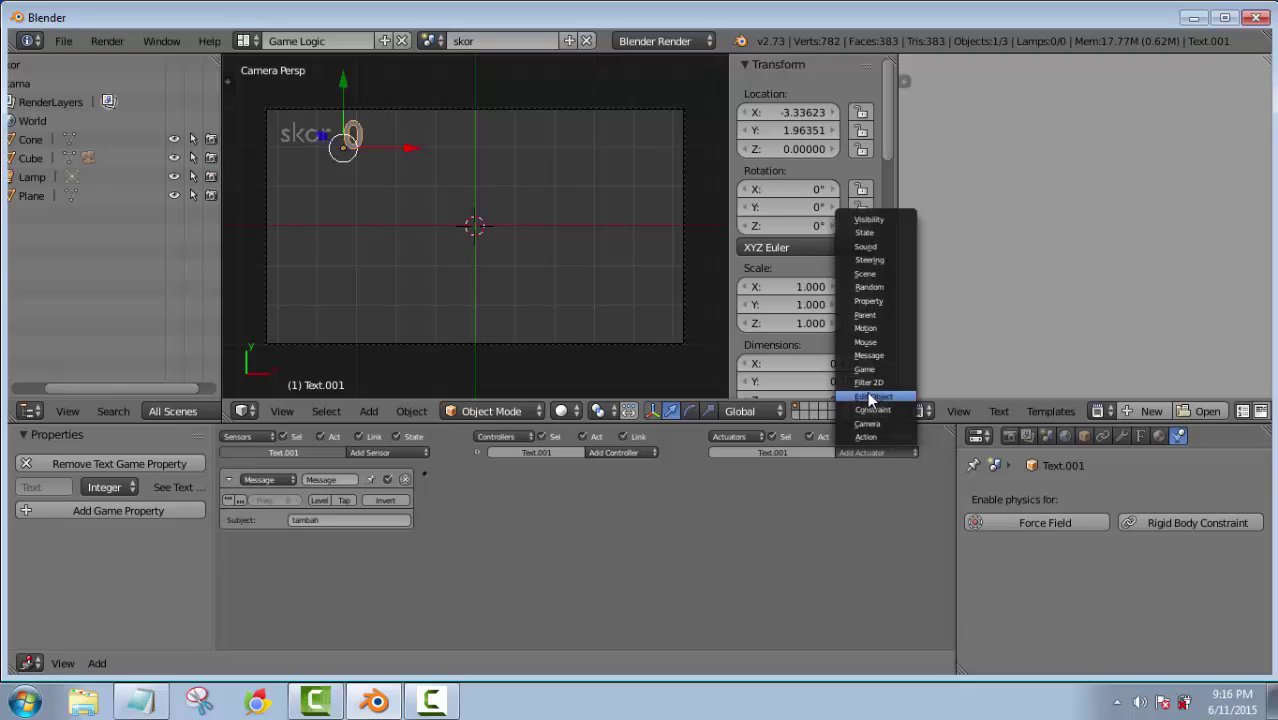
left_click(887, 300)
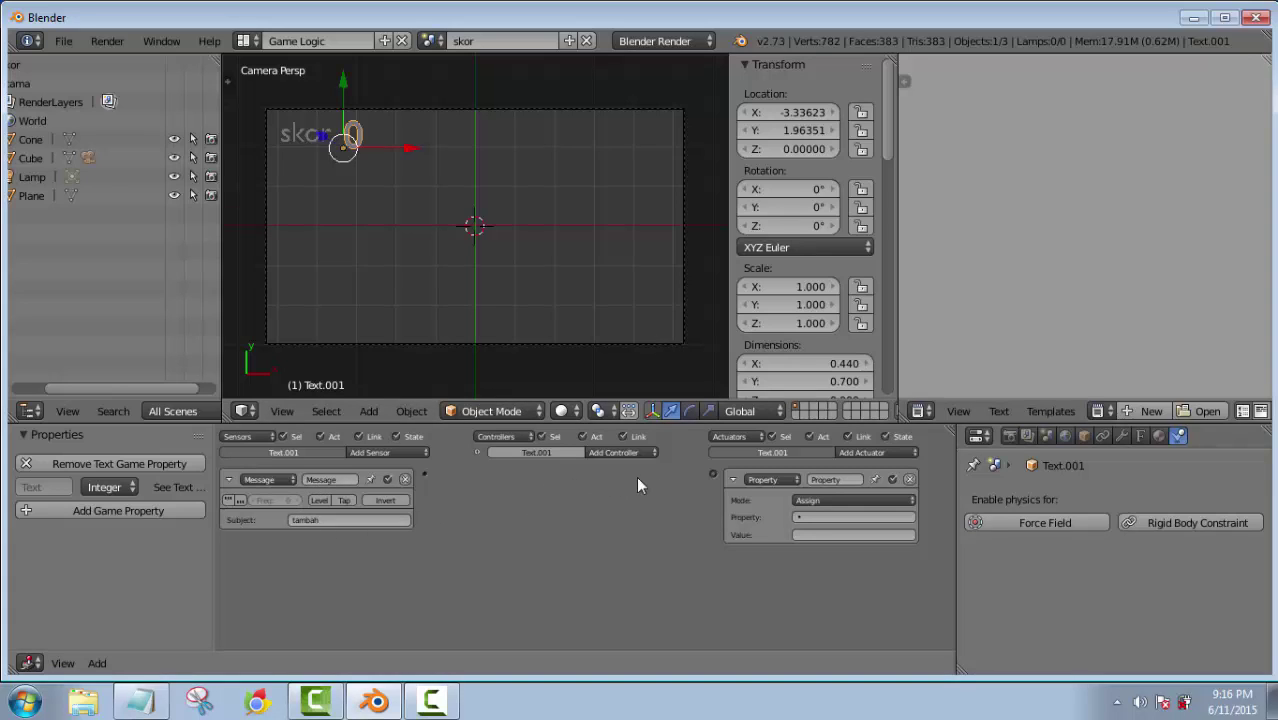
left_click_drag(425, 475, 712, 471)
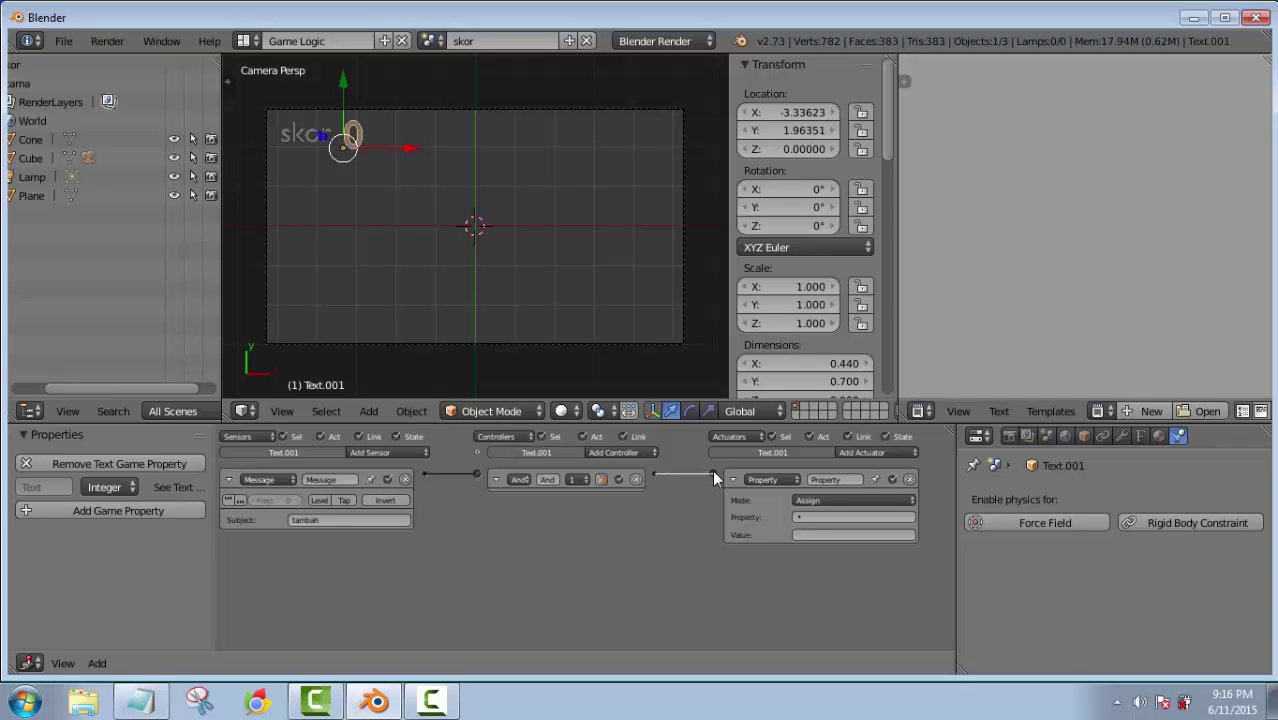
Set the Property actuator to Add mode, targeting the Text property with a value of 1
left_click(820, 500)
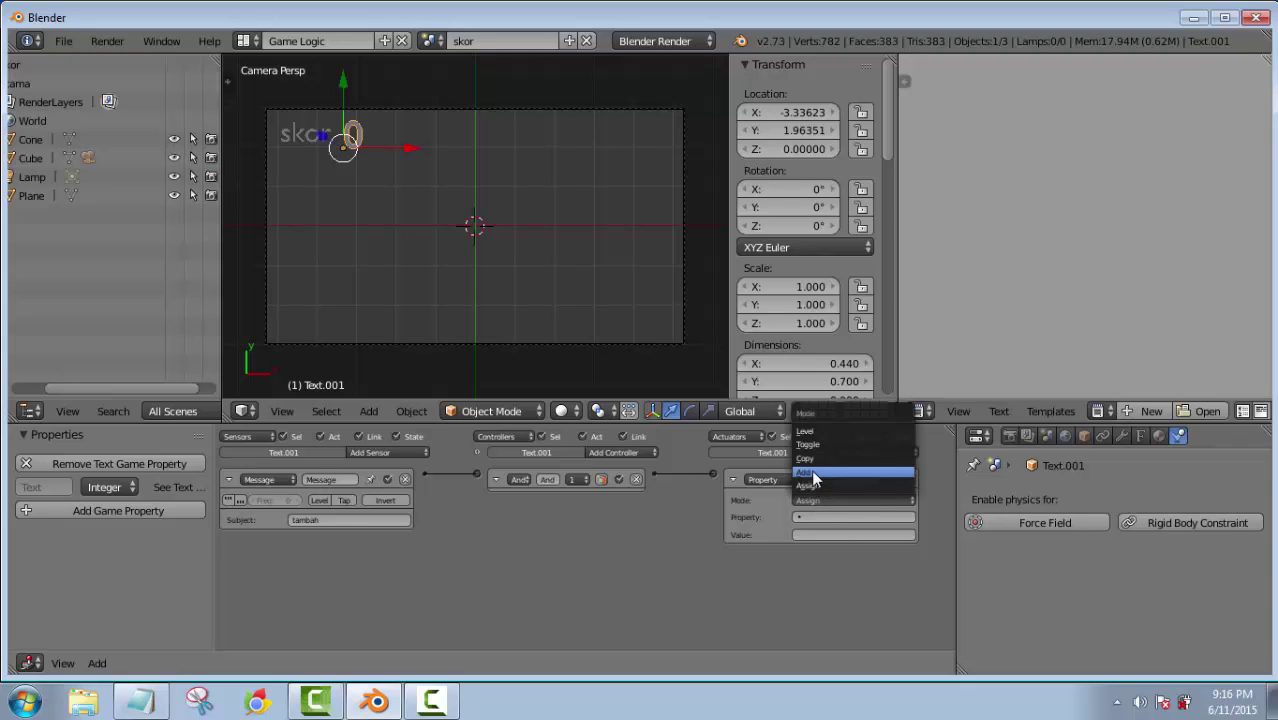
left_click(811, 470)
left_click(812, 517)
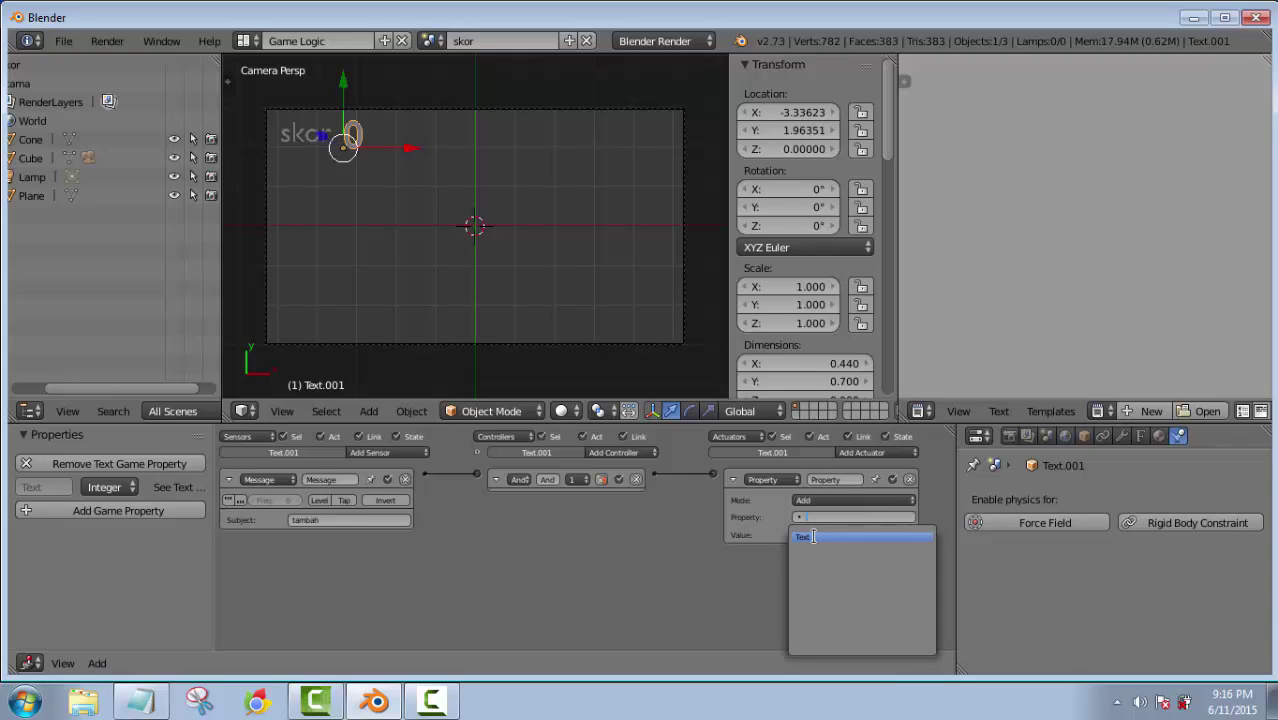
left_click(803, 537)
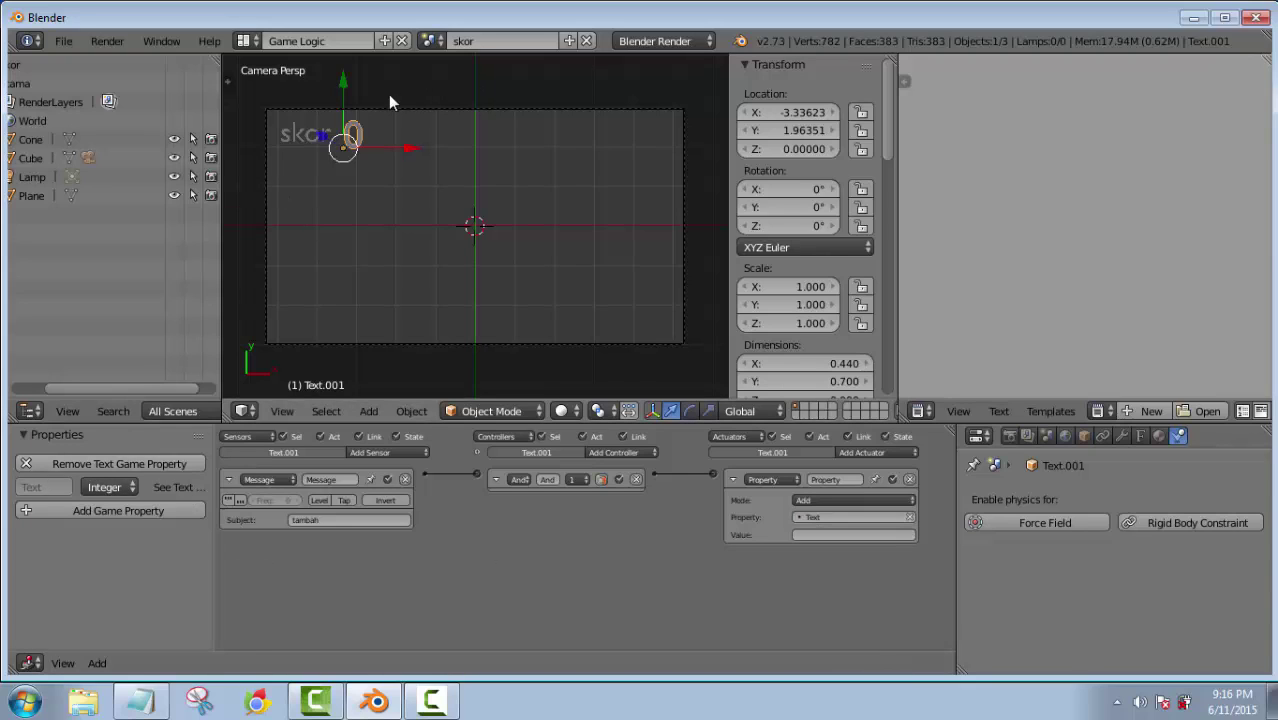
left_click(817, 536)
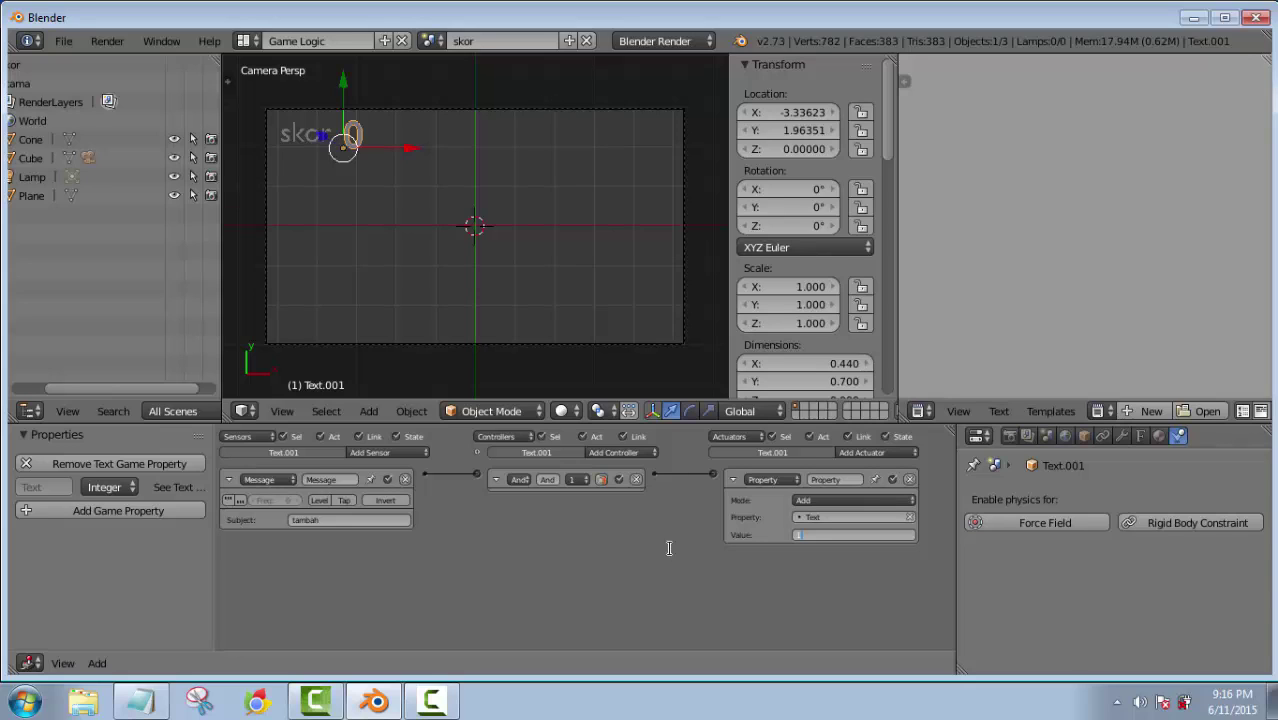
type("1")
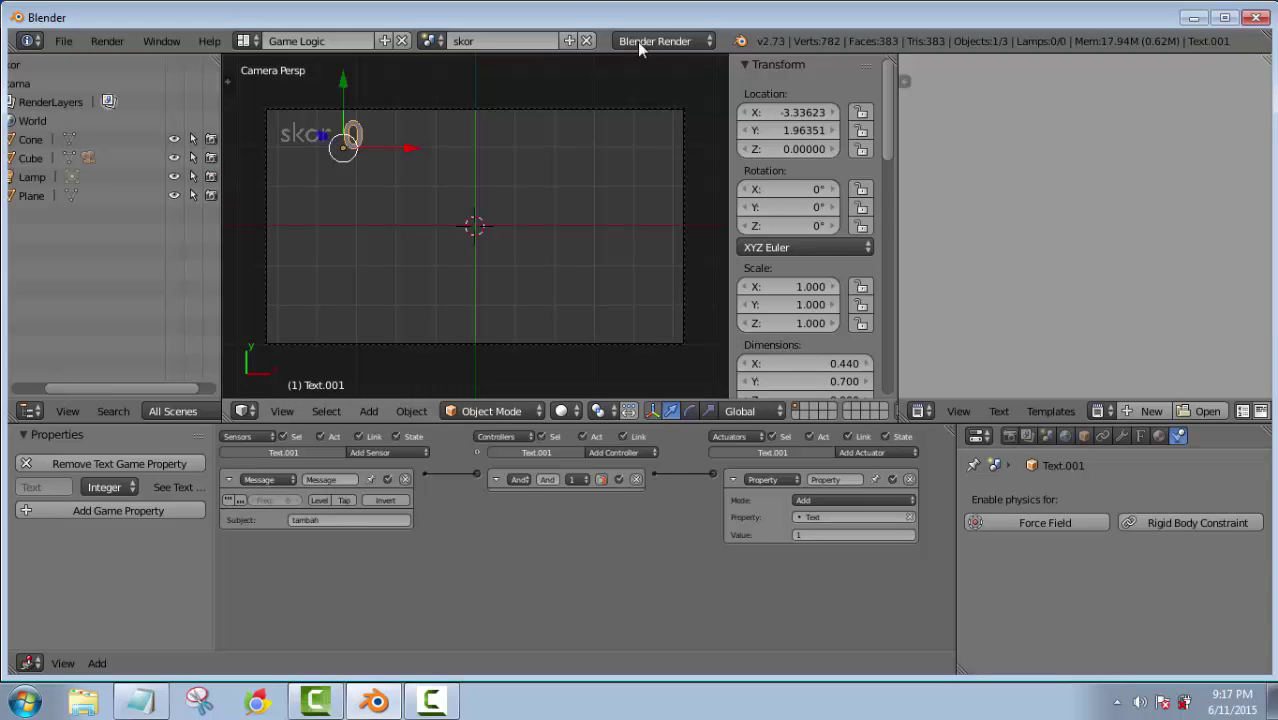
Switch to the utama scene and add an Always sensor to the cube
left_click(436, 42)
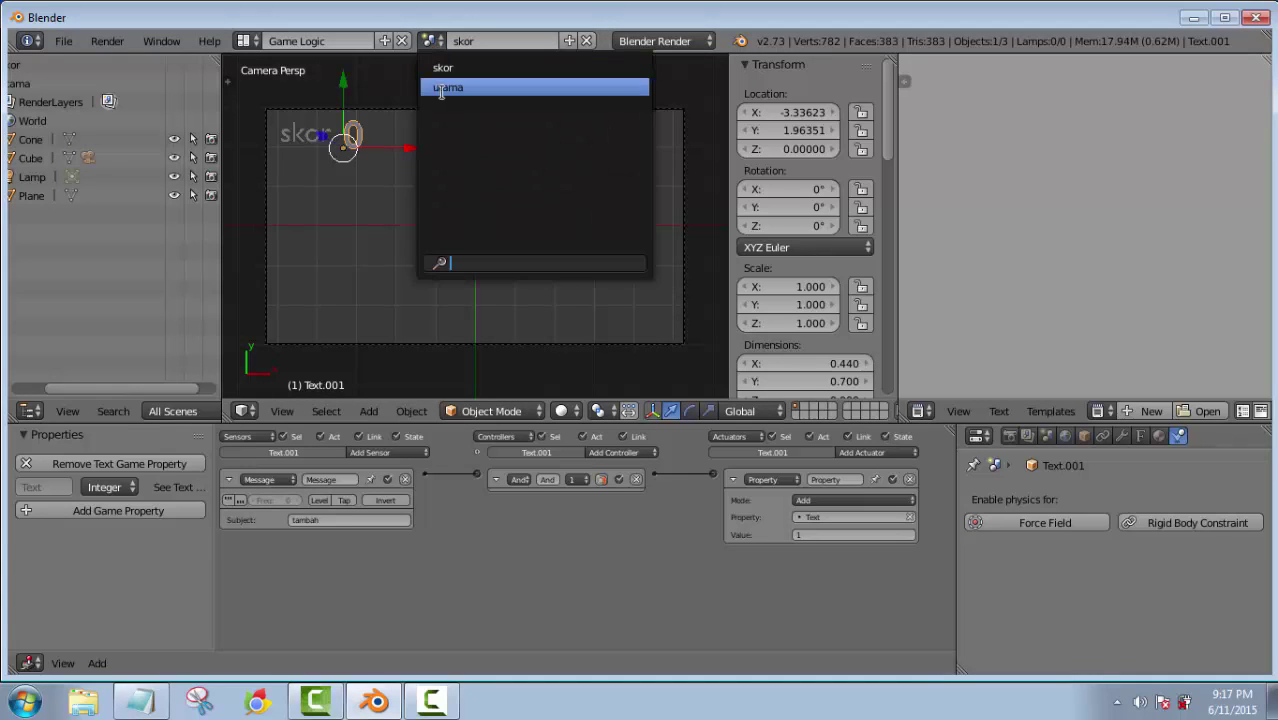
left_click(450, 88)
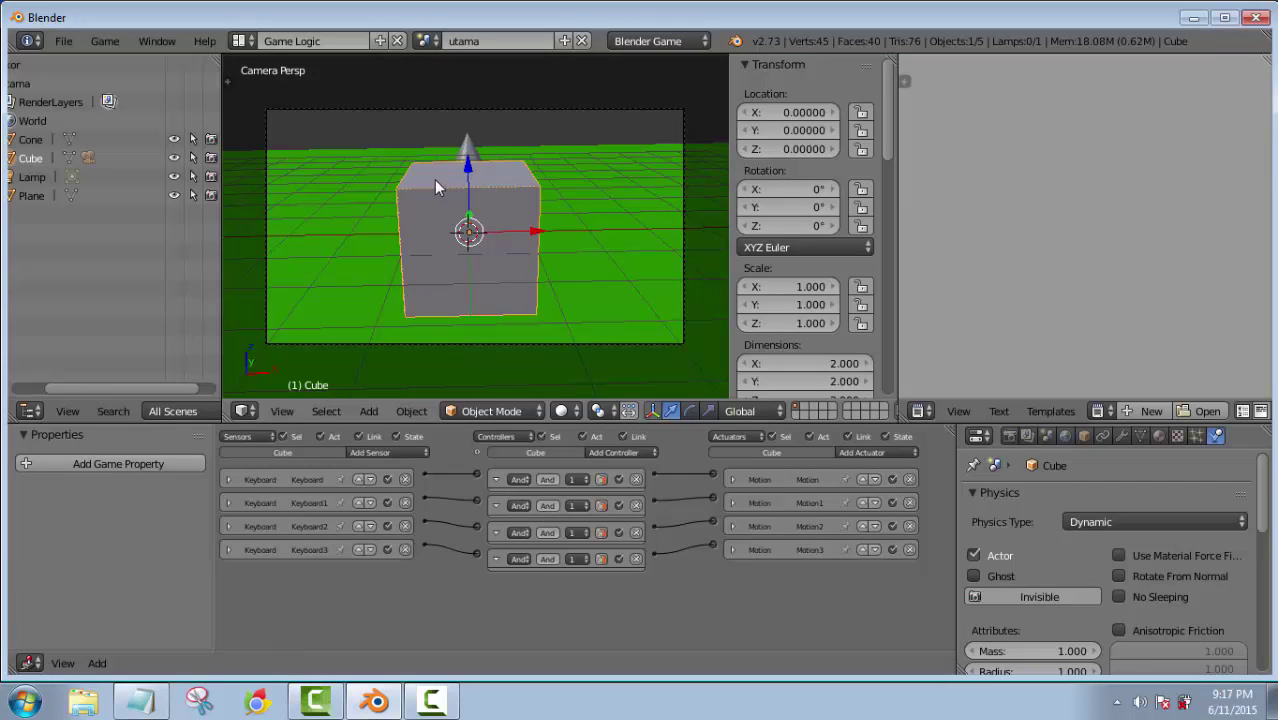
left_click(382, 453)
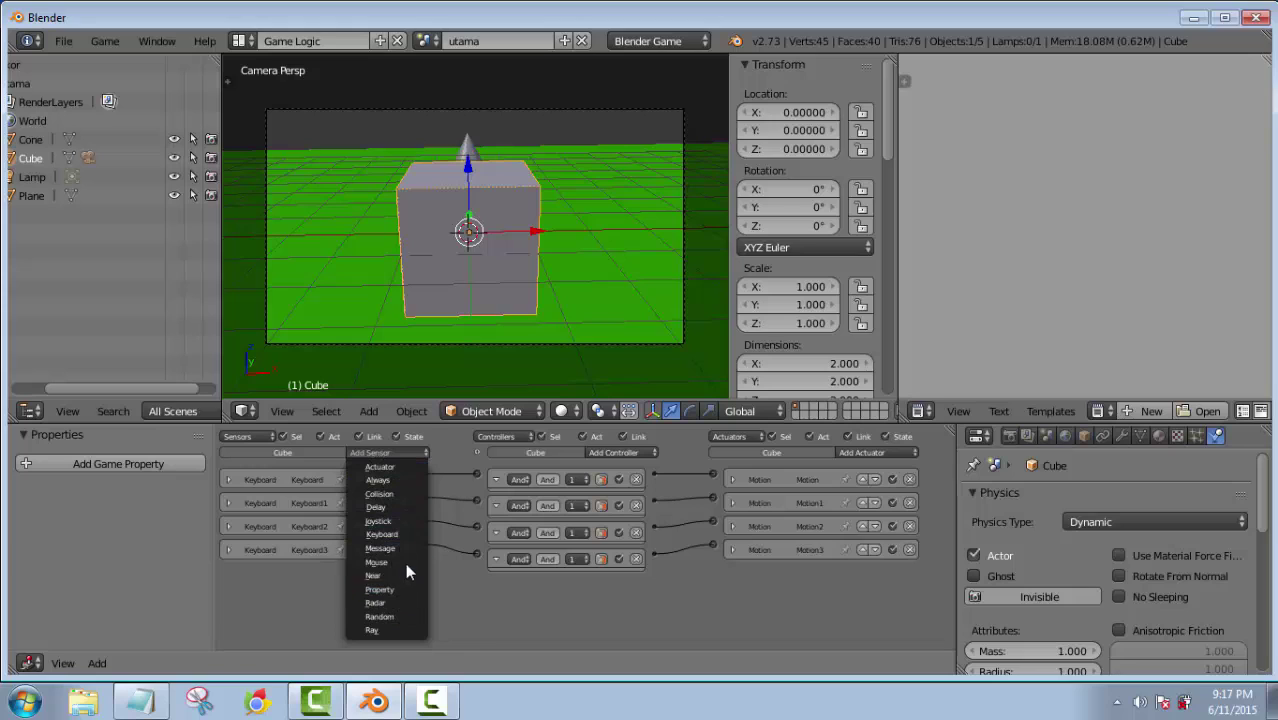
left_click(405, 481)
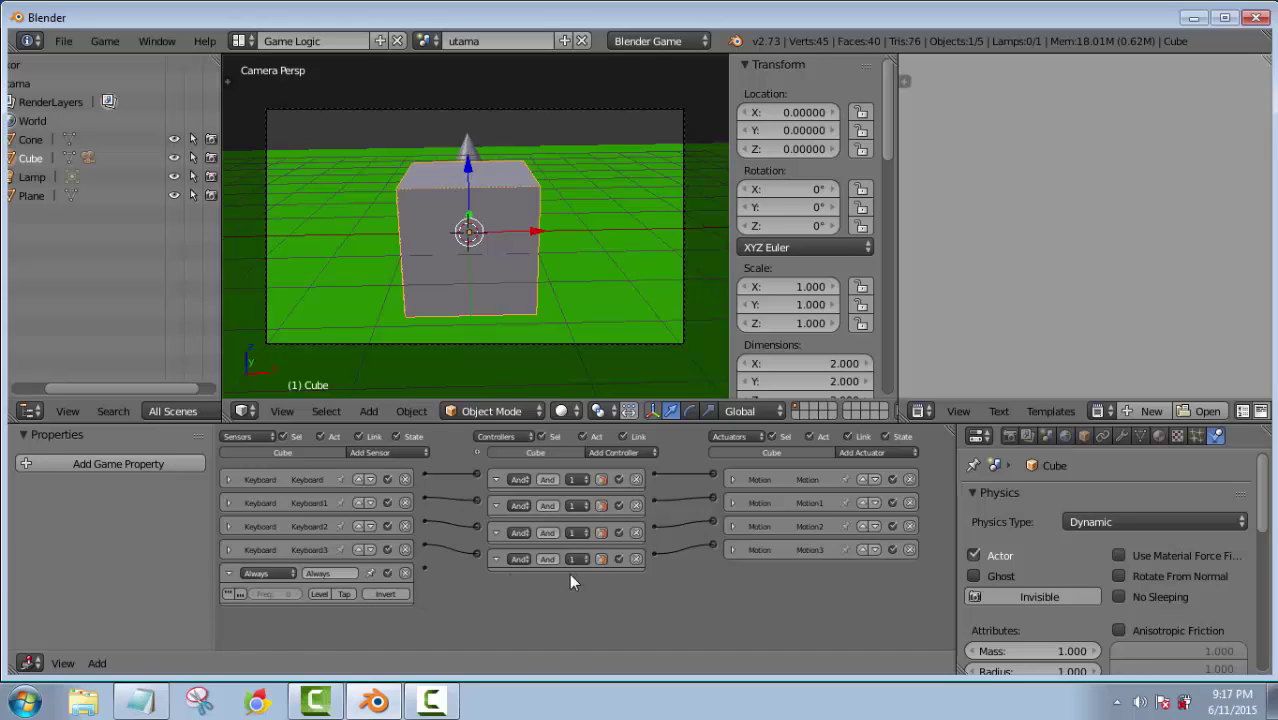
Add a Camera actuator to the cube and link the Always sensor to it through an And controller
left_click(885, 449)
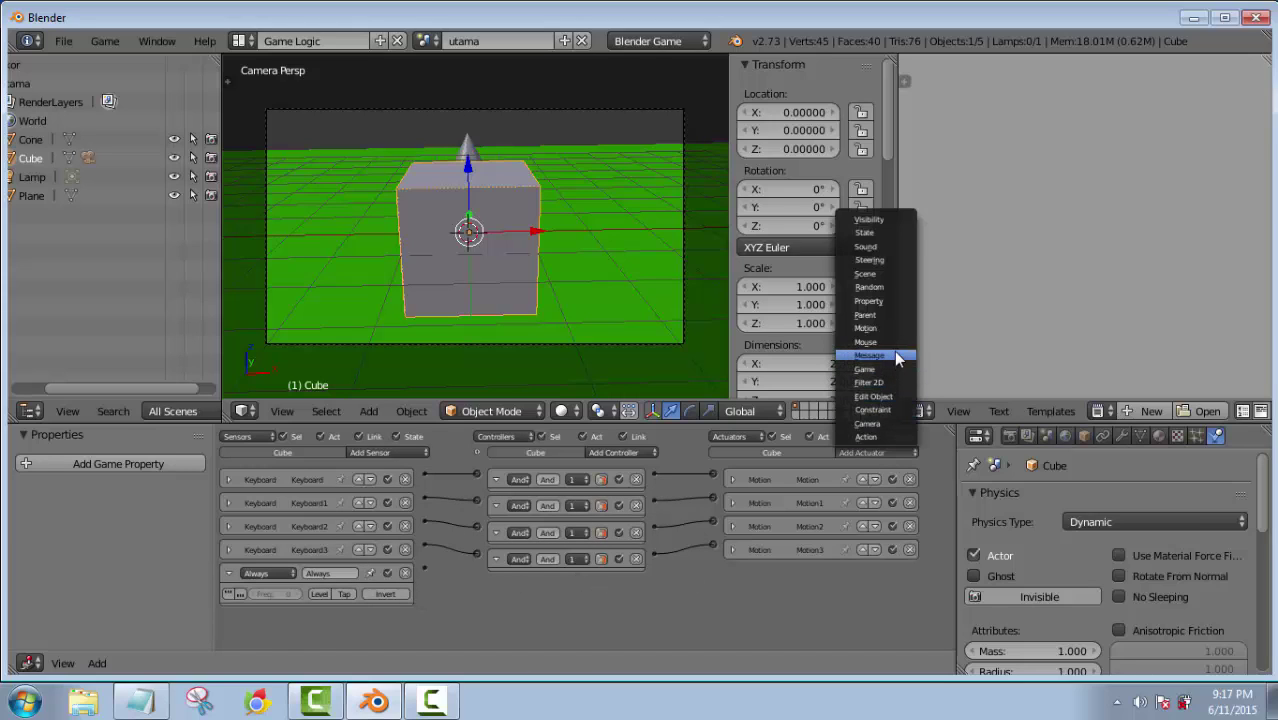
left_click(881, 423)
scroll(622, 593, "down", 2)
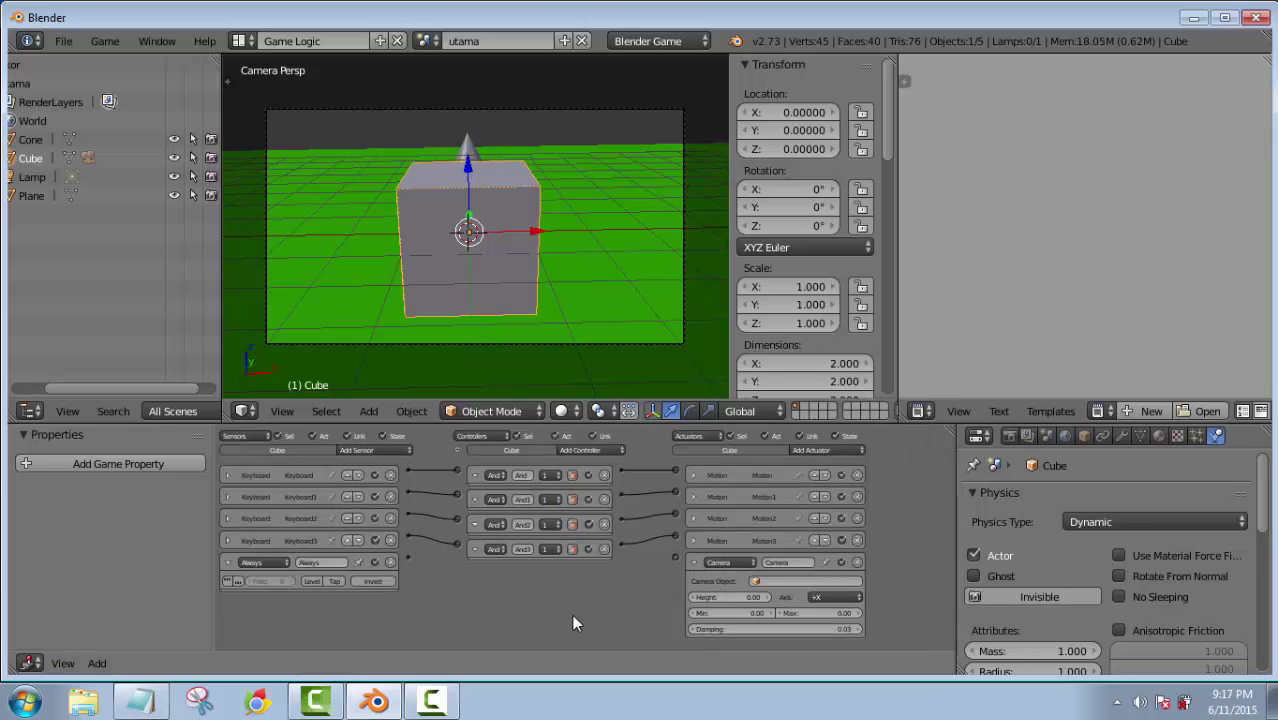
scroll(572, 614, "up", 2)
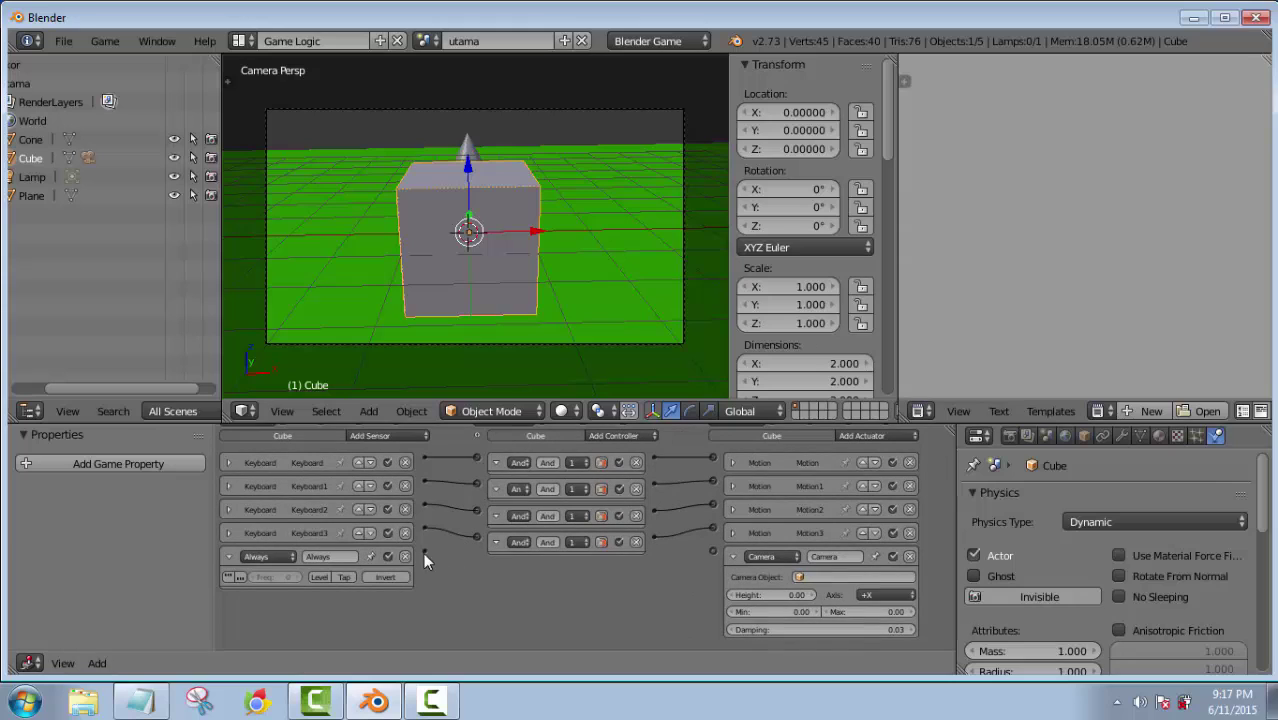
left_click_drag(424, 551, 712, 549)
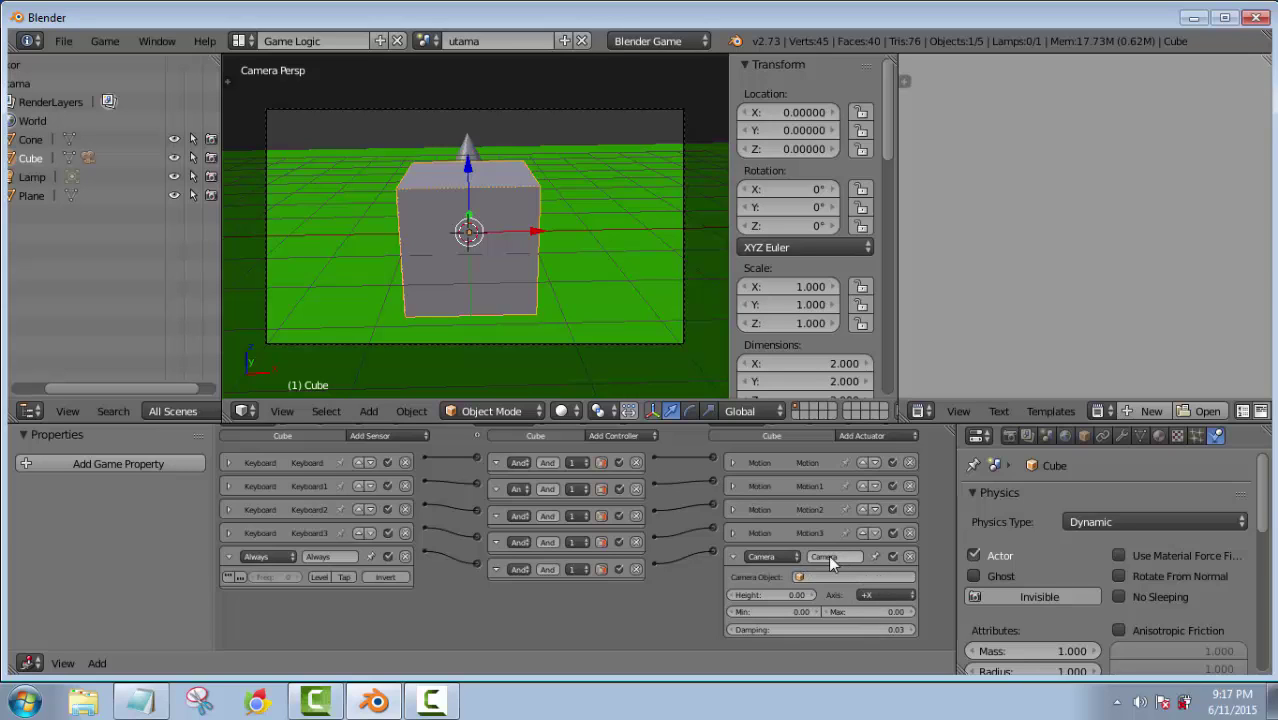
Delete the Camera actuator and the Always sensor from the cube's logic
left_click(778, 555)
left_click(828, 556)
left_click(826, 576)
scroll(838, 607, "down", 1)
scroll(838, 606, "up", 1)
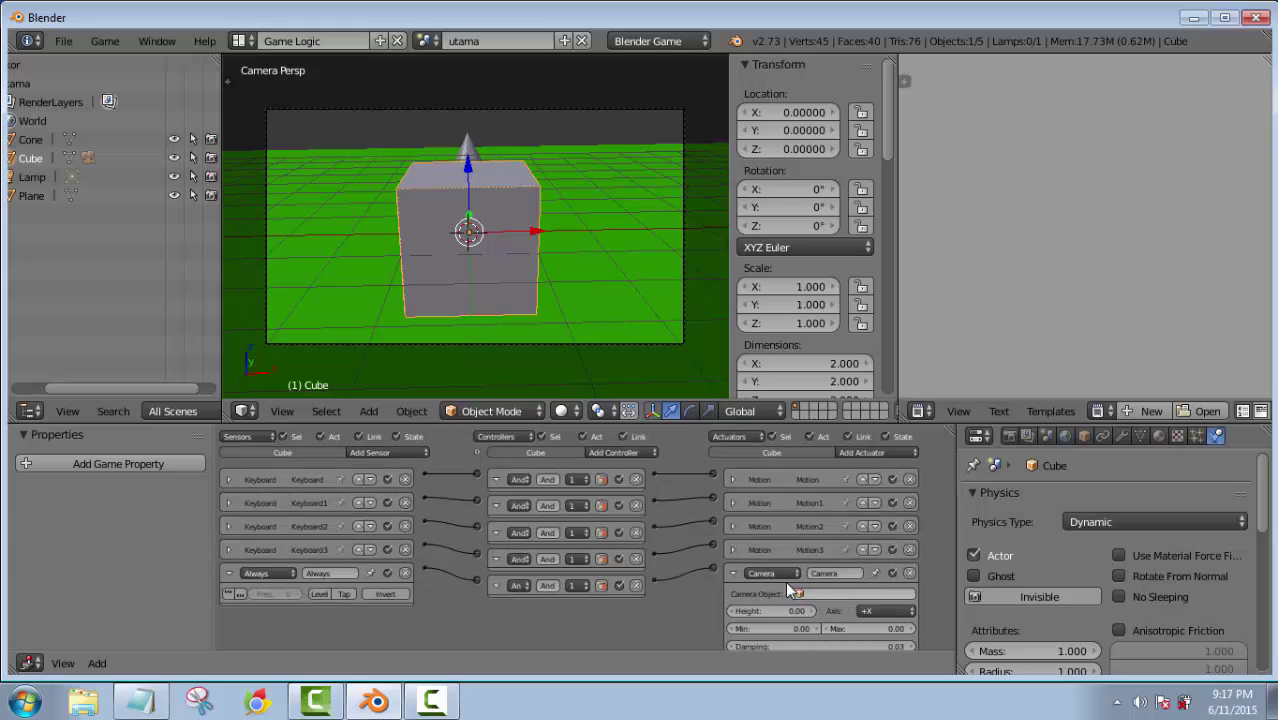
left_click(909, 573)
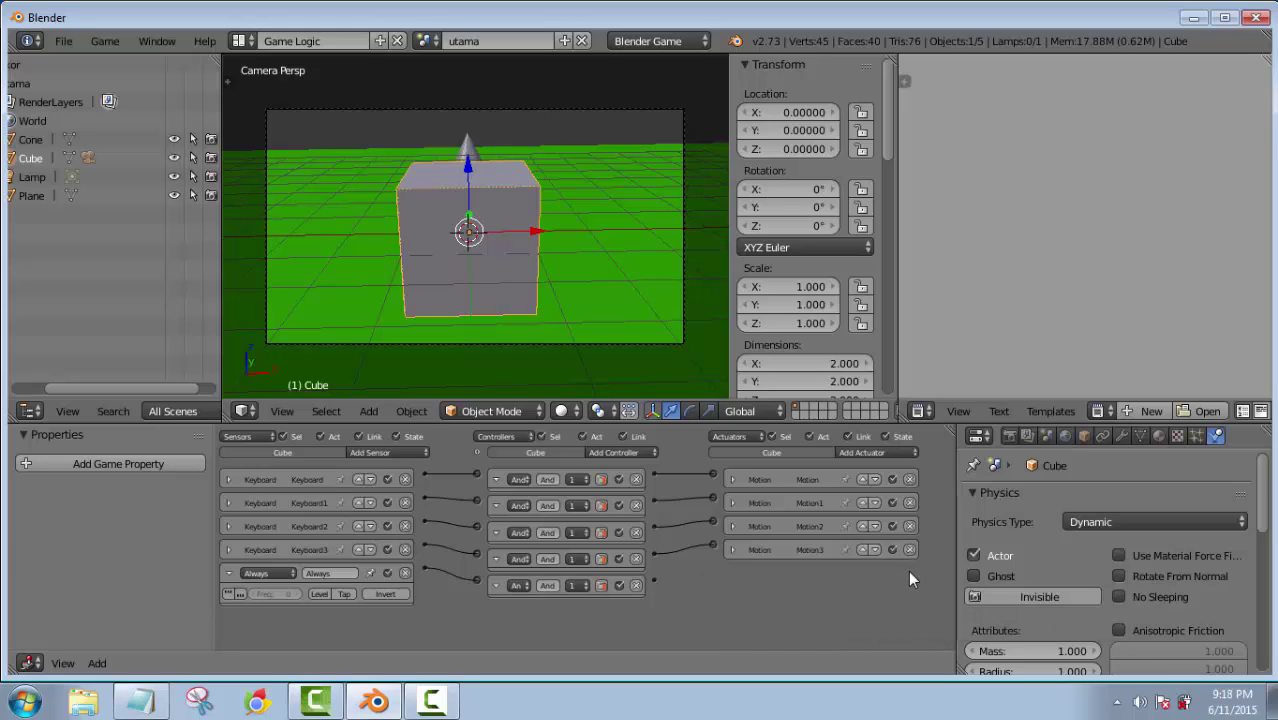
left_click(404, 573)
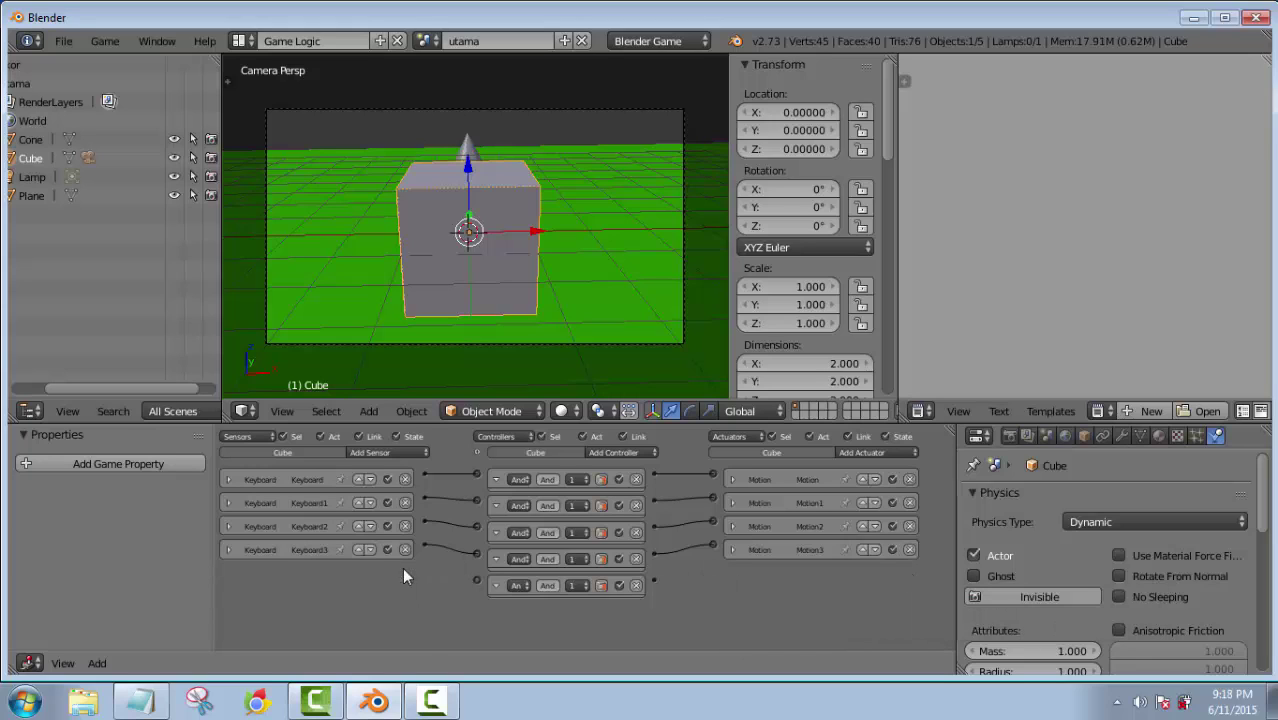
left_click(391, 453)
Leave the camera view, select the camera object instead of the cube and add an Always sensor to it
key("a")
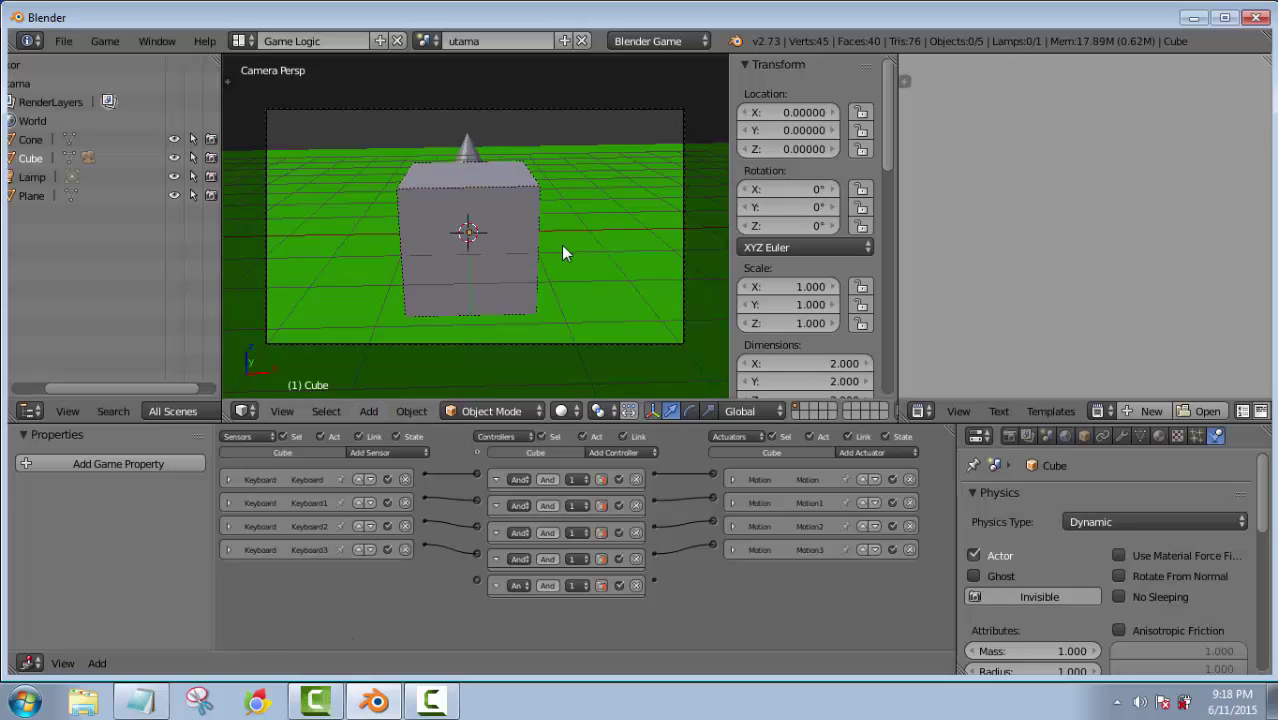
key("KP_0")
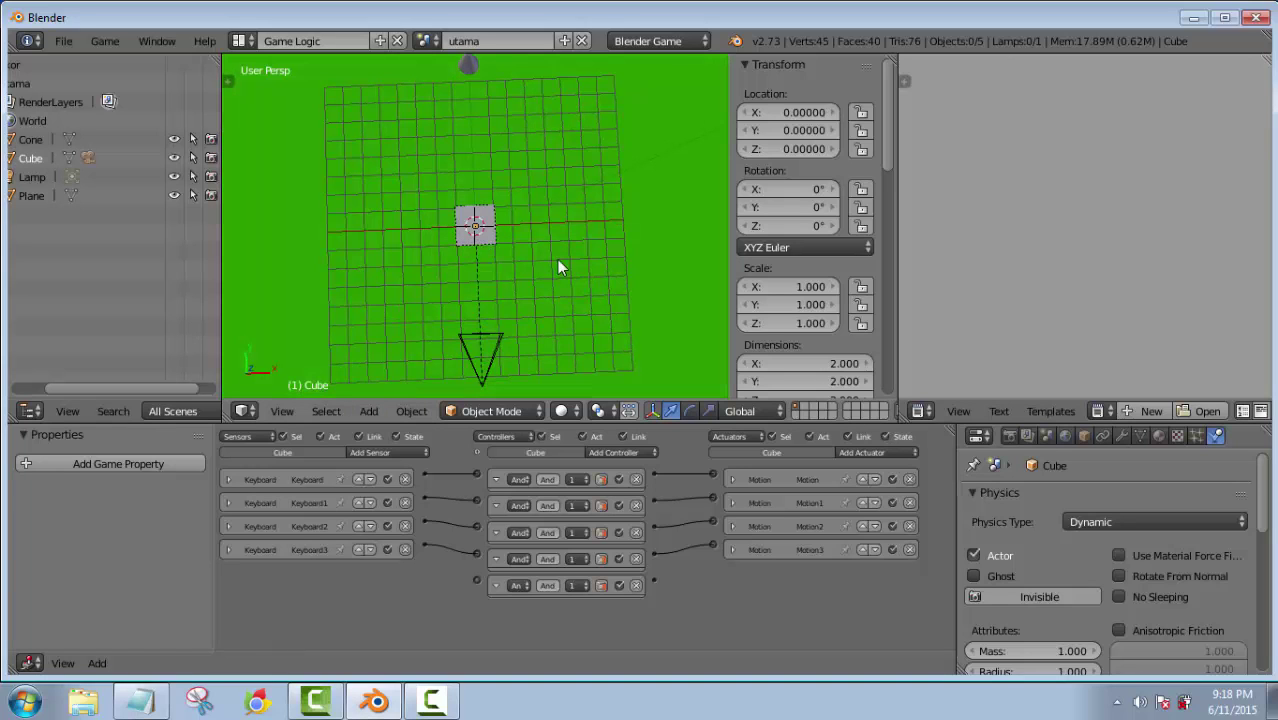
right_click(497, 372)
right_click(483, 372)
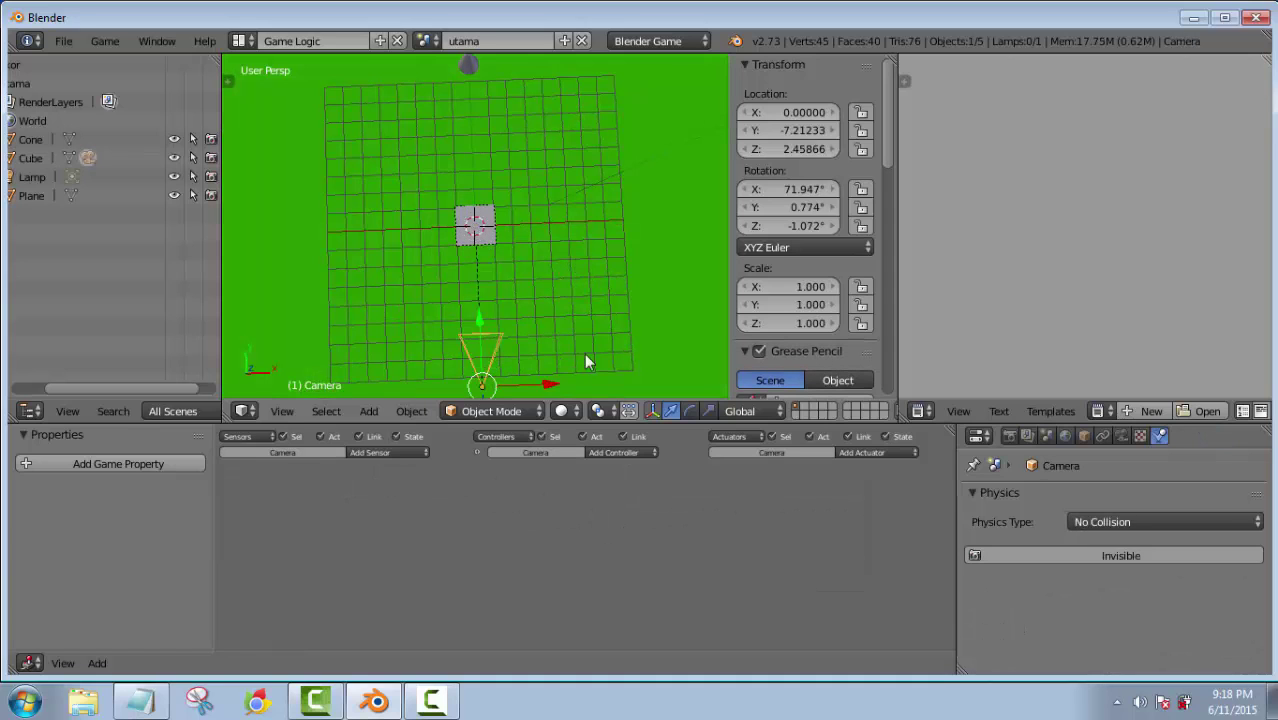
middle_click_drag(588, 349, 468, 267)
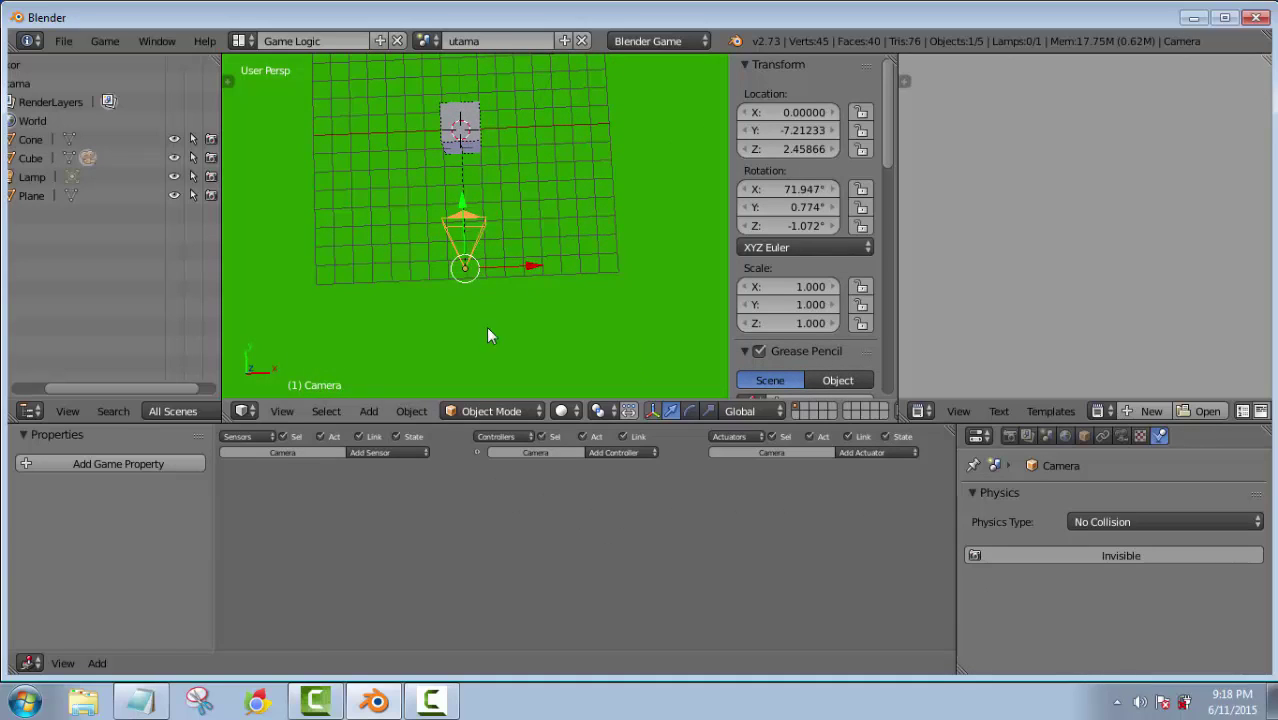
left_click(384, 455)
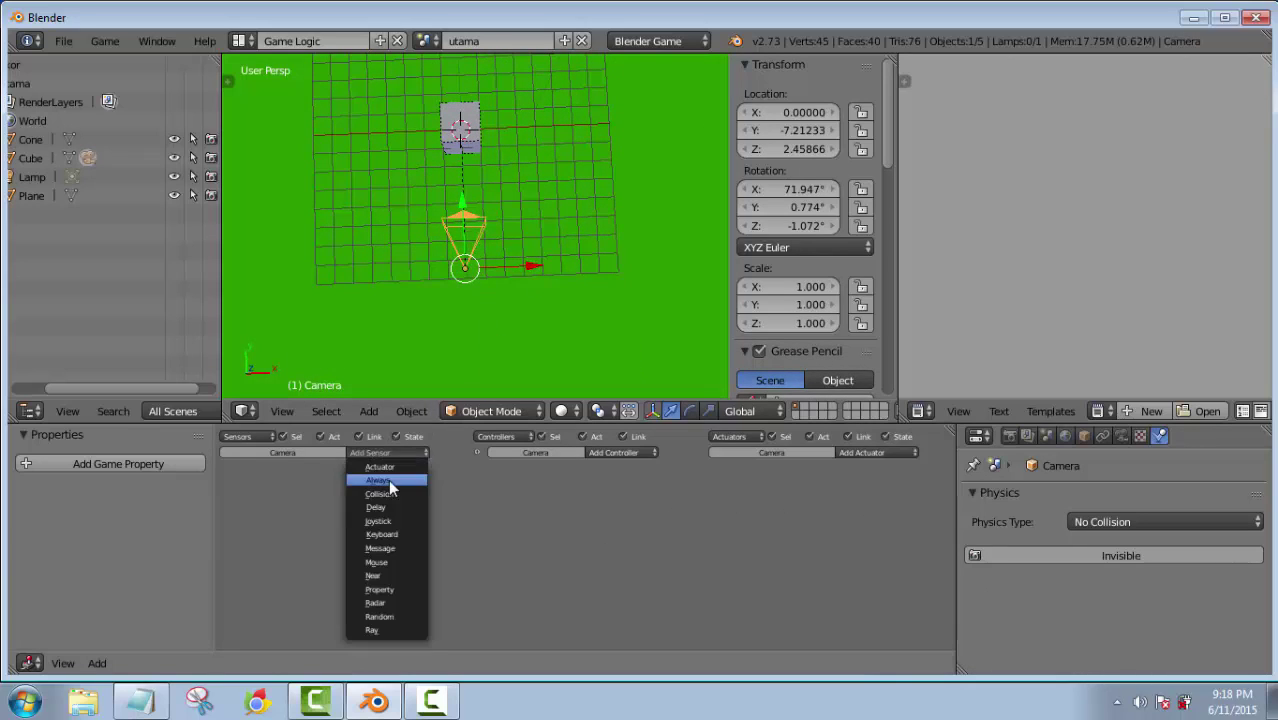
left_click(385, 479)
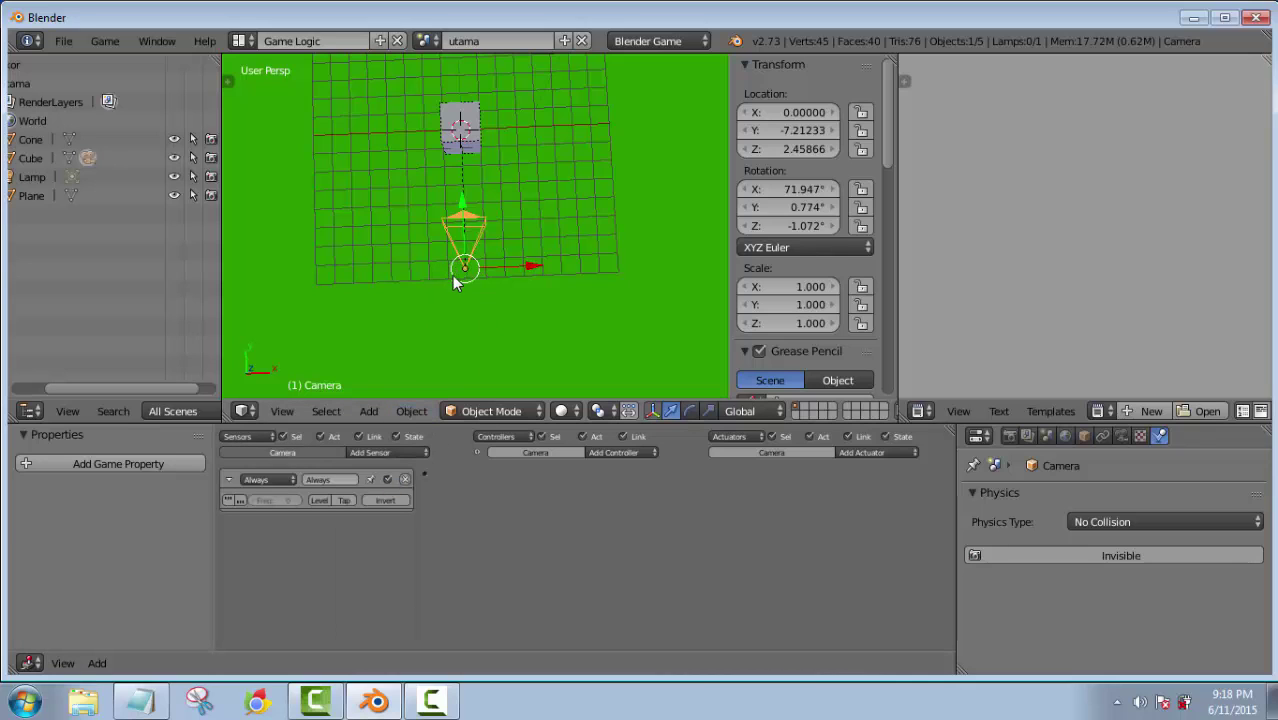
Add a Scene actuator in Add Overlay Scene mode to the camera and link the Always sensor to it through an And controller
left_click(900, 453)
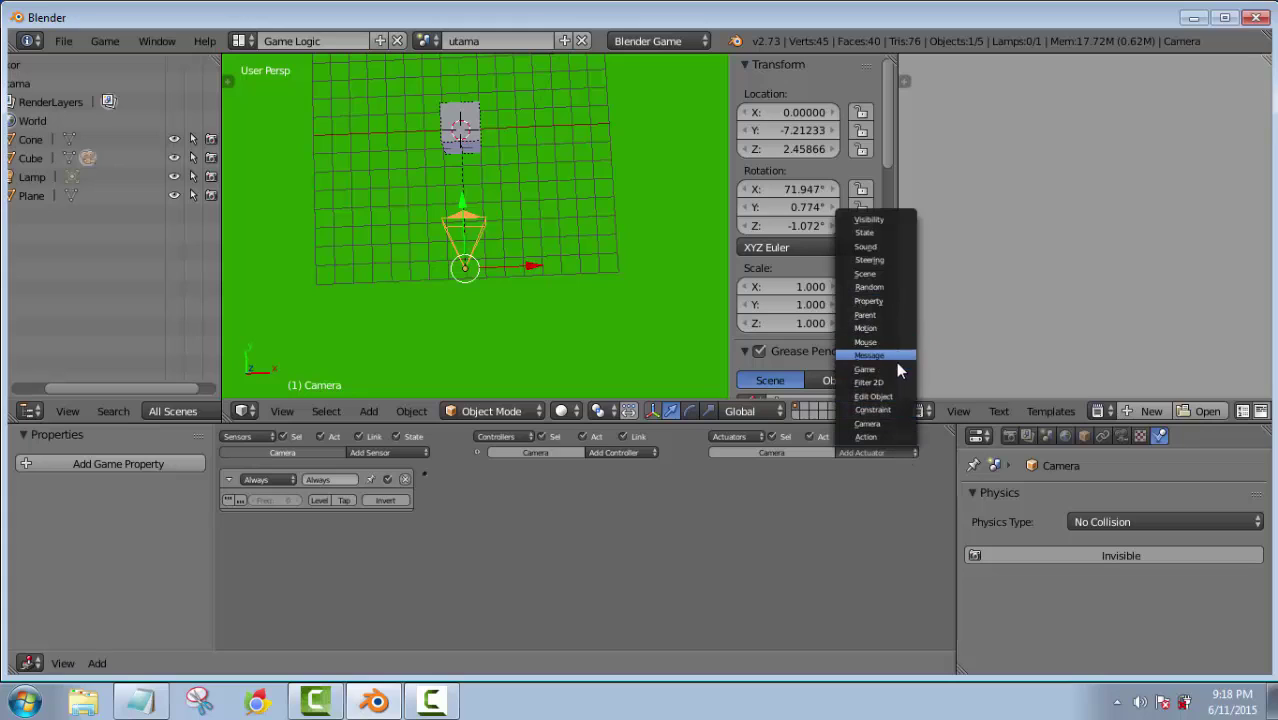
left_click(904, 272)
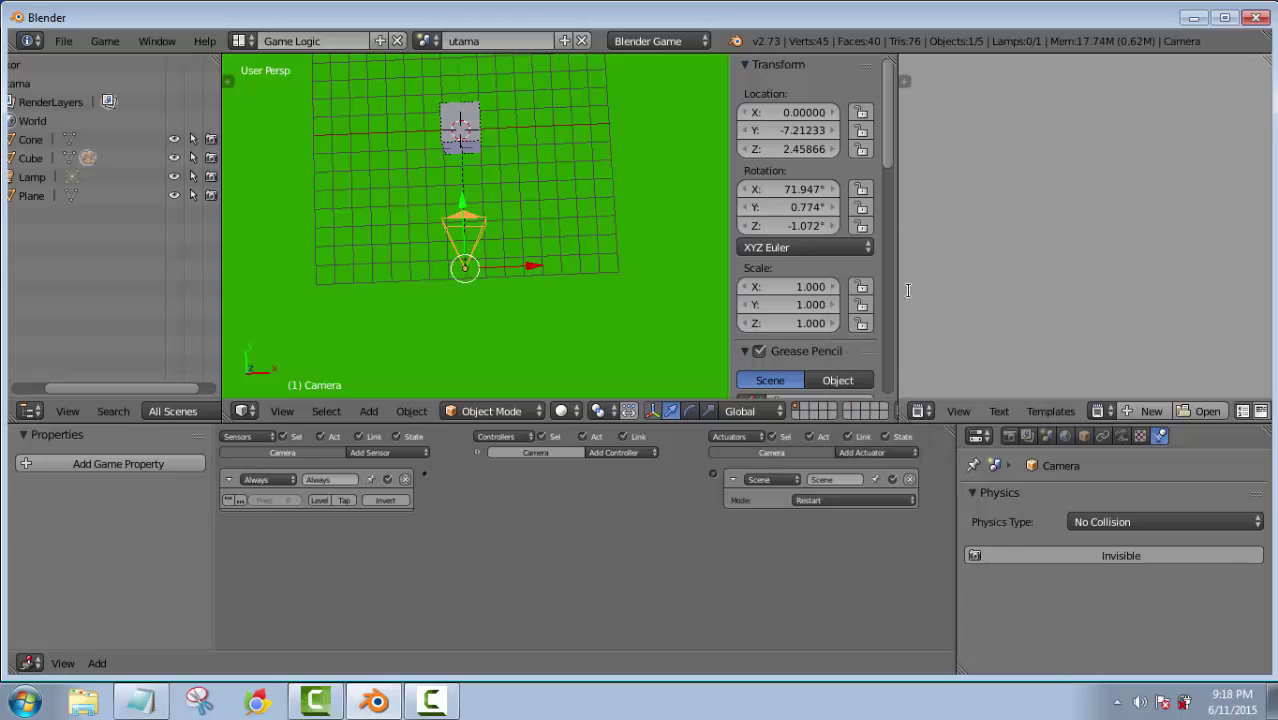
left_click(805, 500)
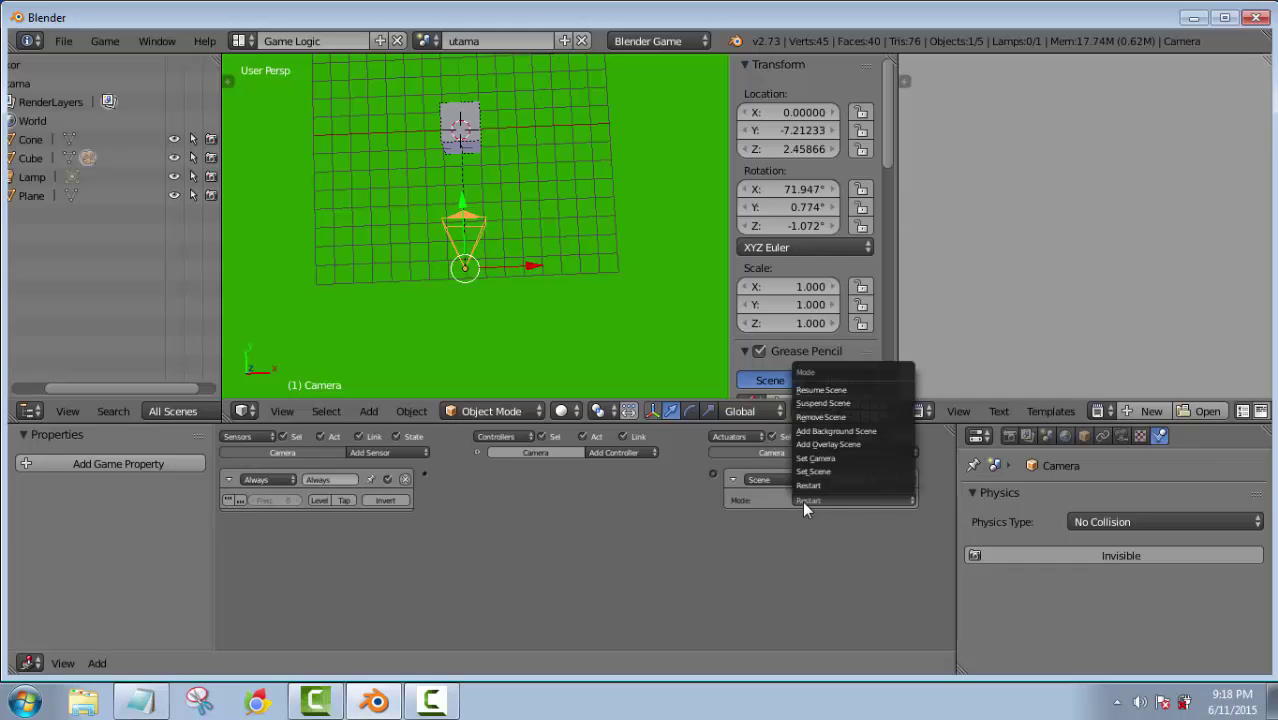
left_click(838, 446)
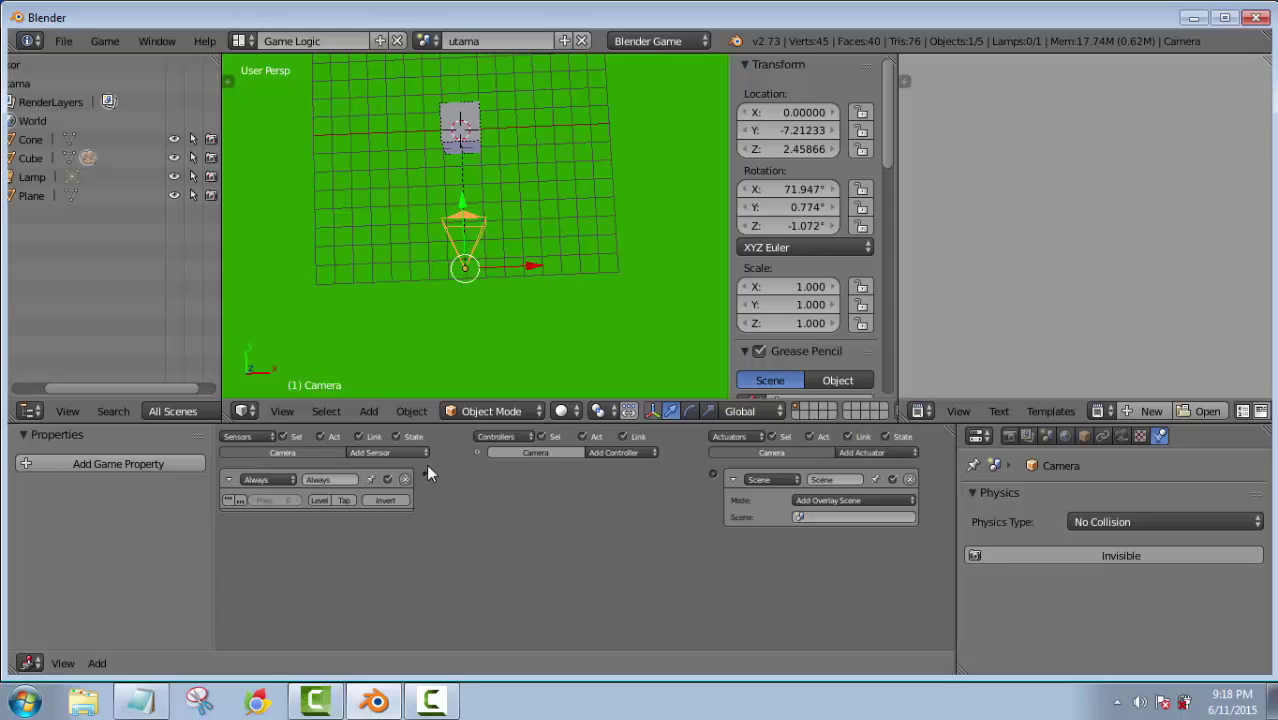
left_click_drag(424, 474, 712, 479)
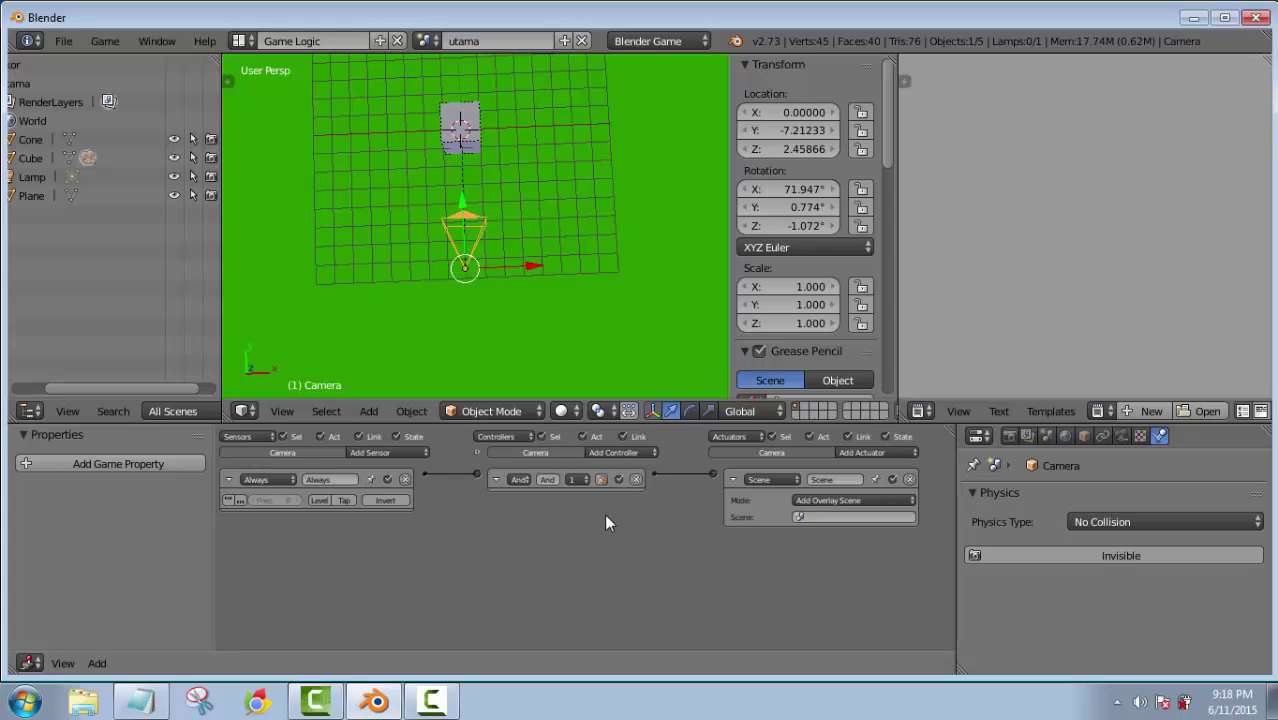
Set skor as the overlay scene of the camera's Scene actuator
left_click(426, 41)
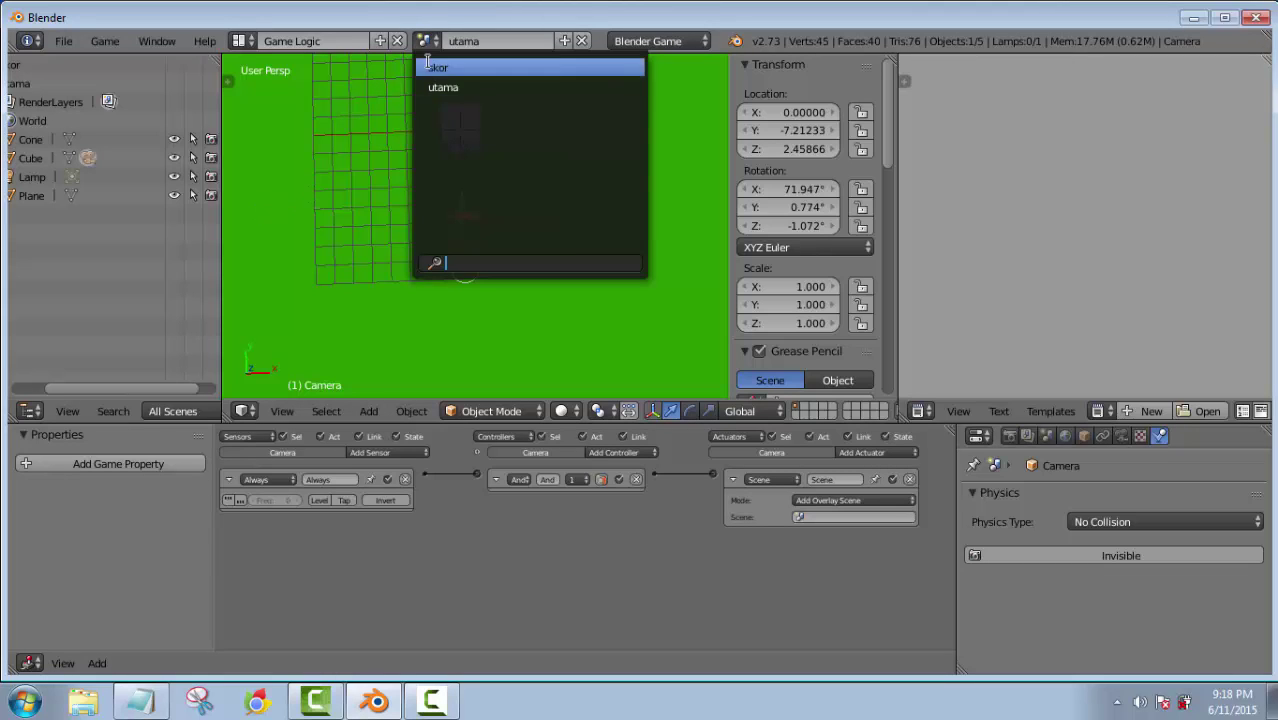
left_click(700, 311)
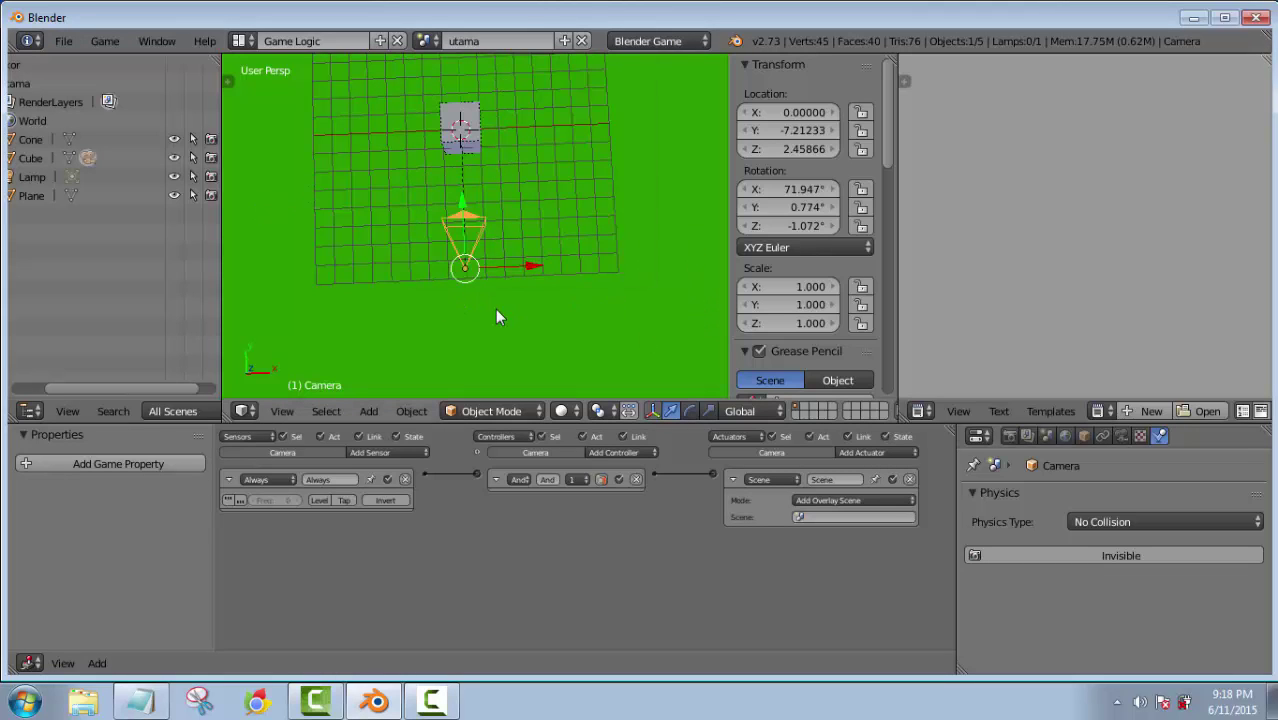
left_click(811, 516)
left_click(813, 536)
Run the game twice from the camera view to test the cube, the cone and the score overlay
key("KP_0")
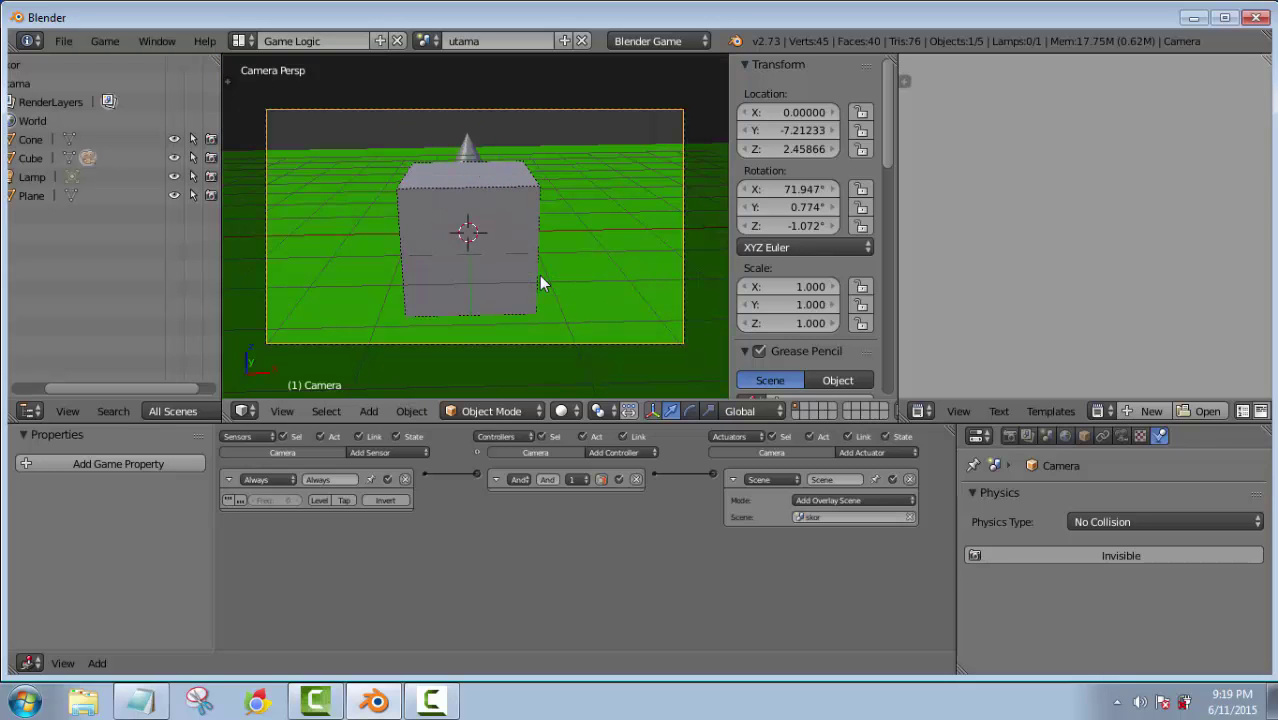
key("p")
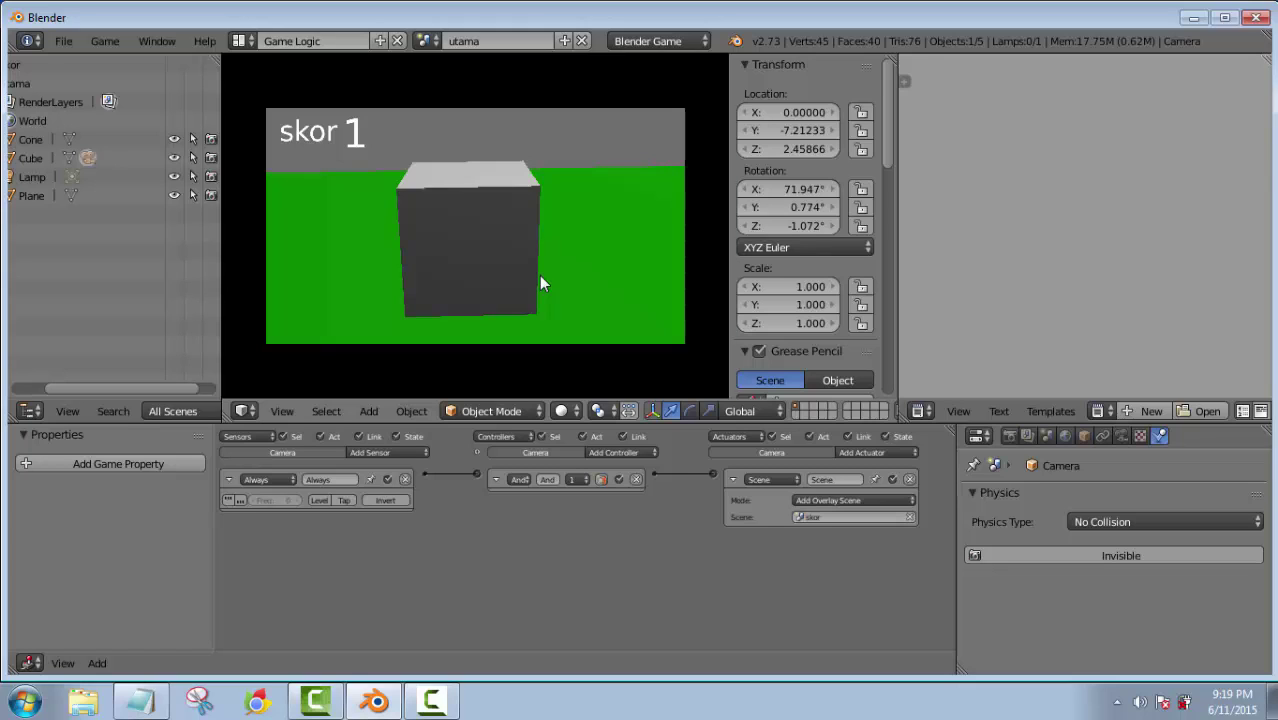
key("Escape")
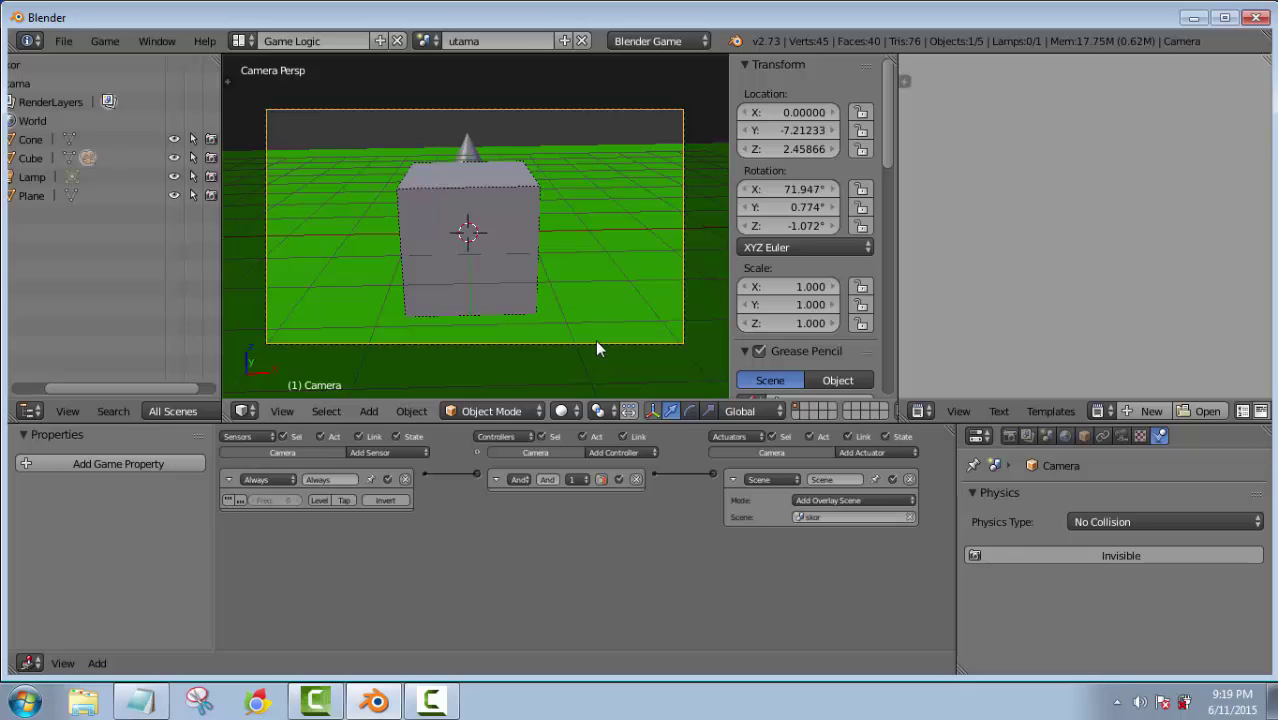
key("p")
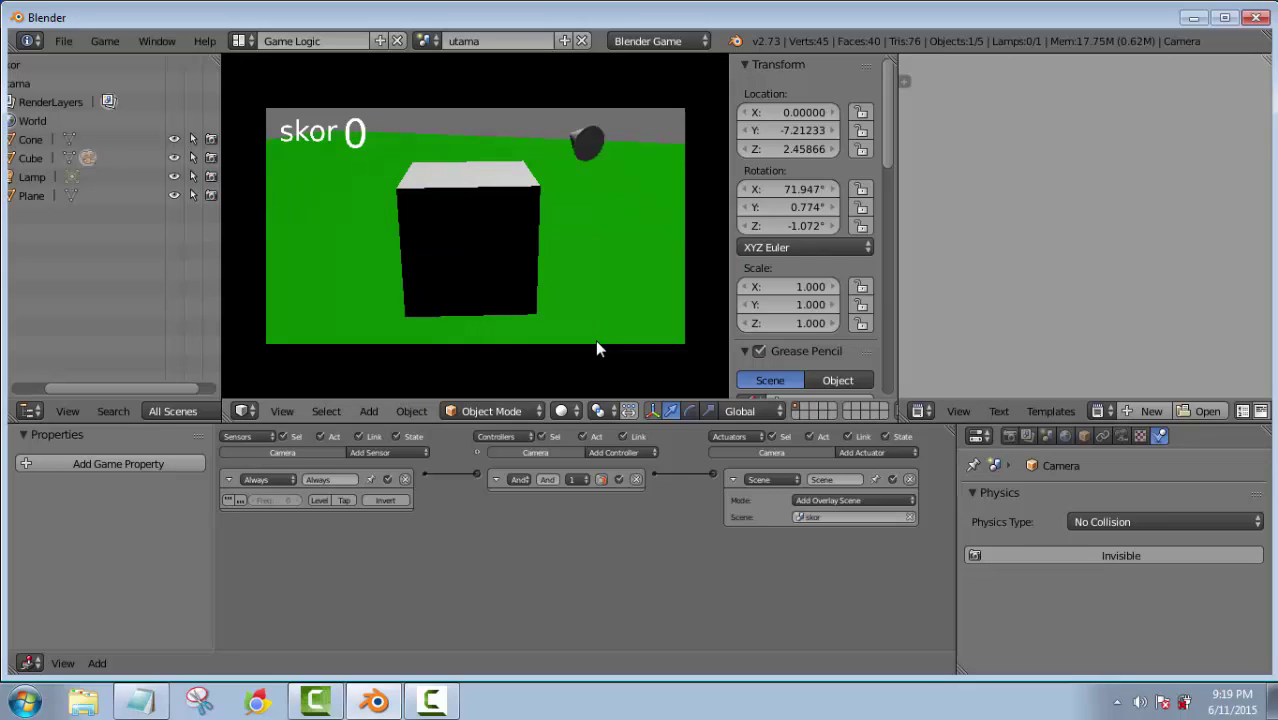